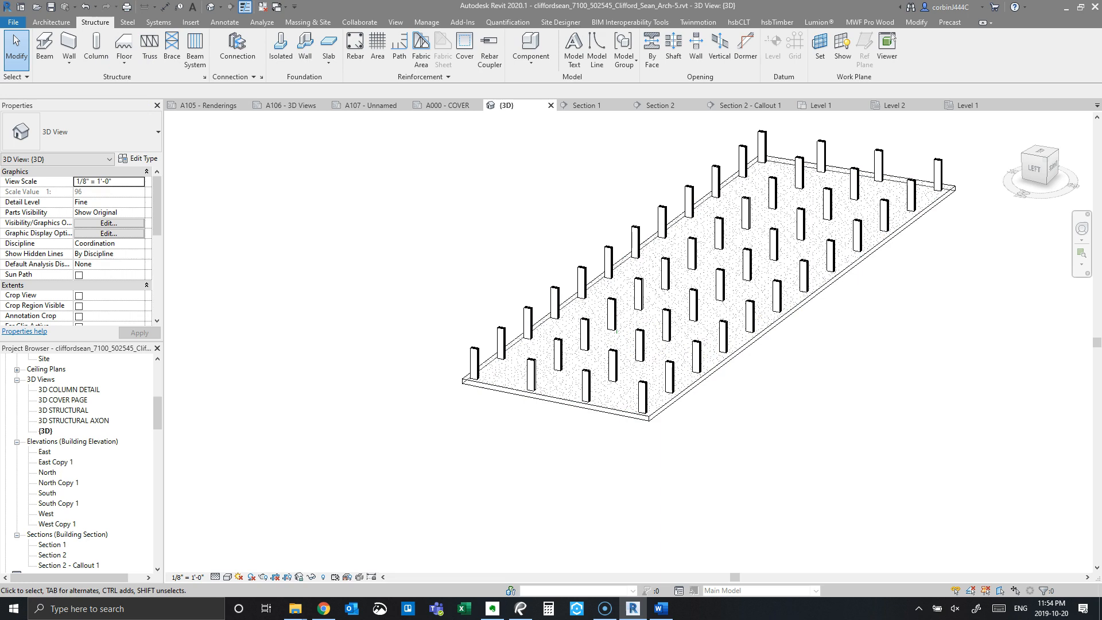
Step: Start a structural wall using the Foundation - 12" Concrete wall type
left_click(68, 59)
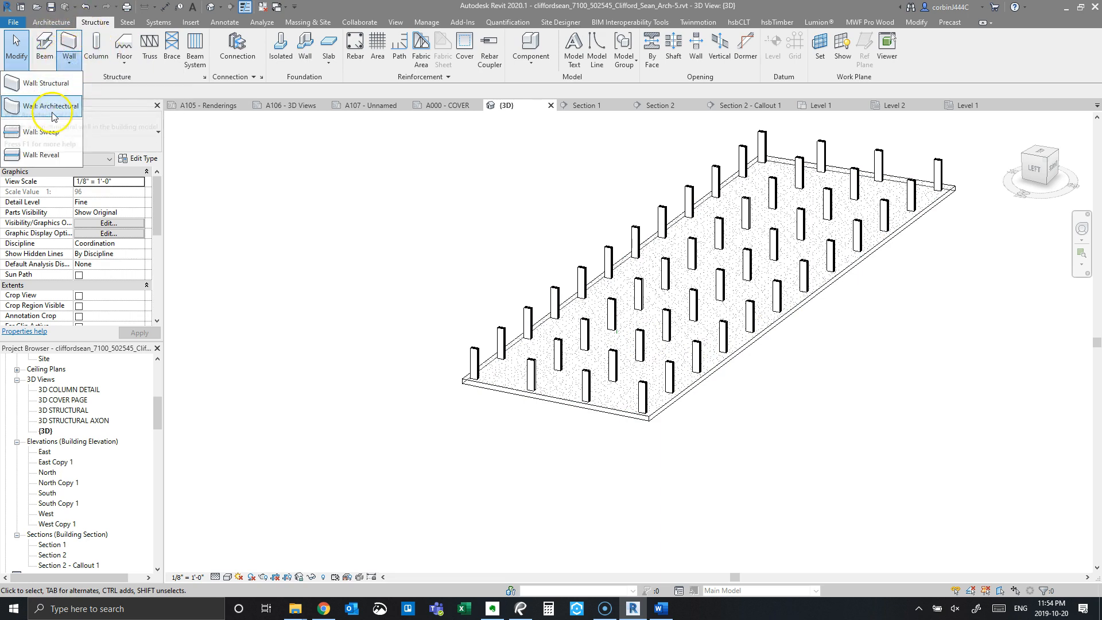
left_click(46, 83)
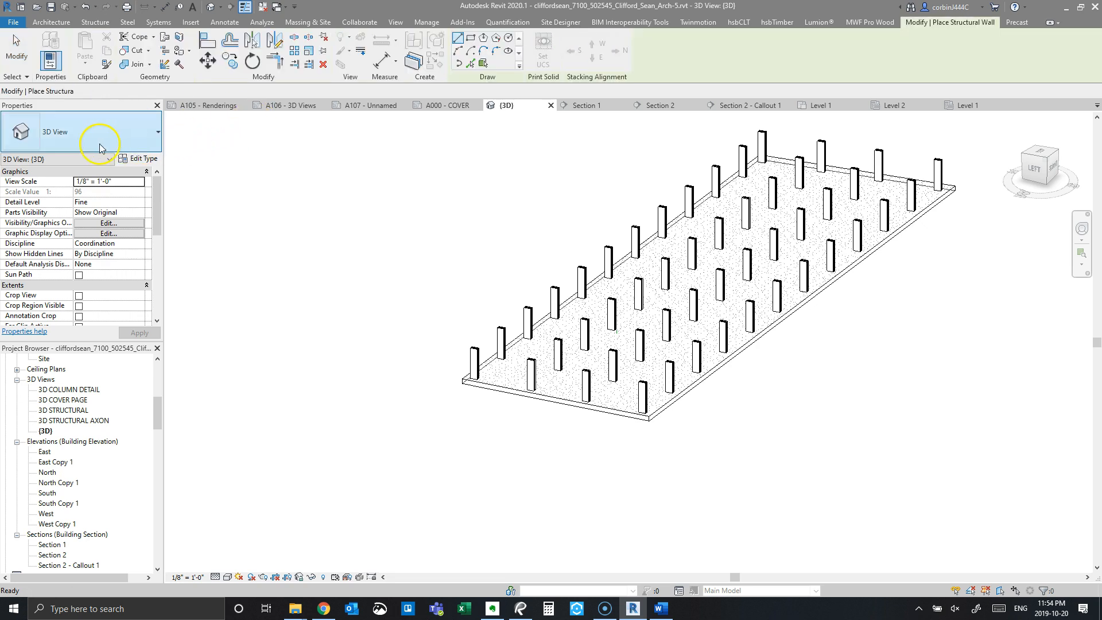
left_click(80, 136)
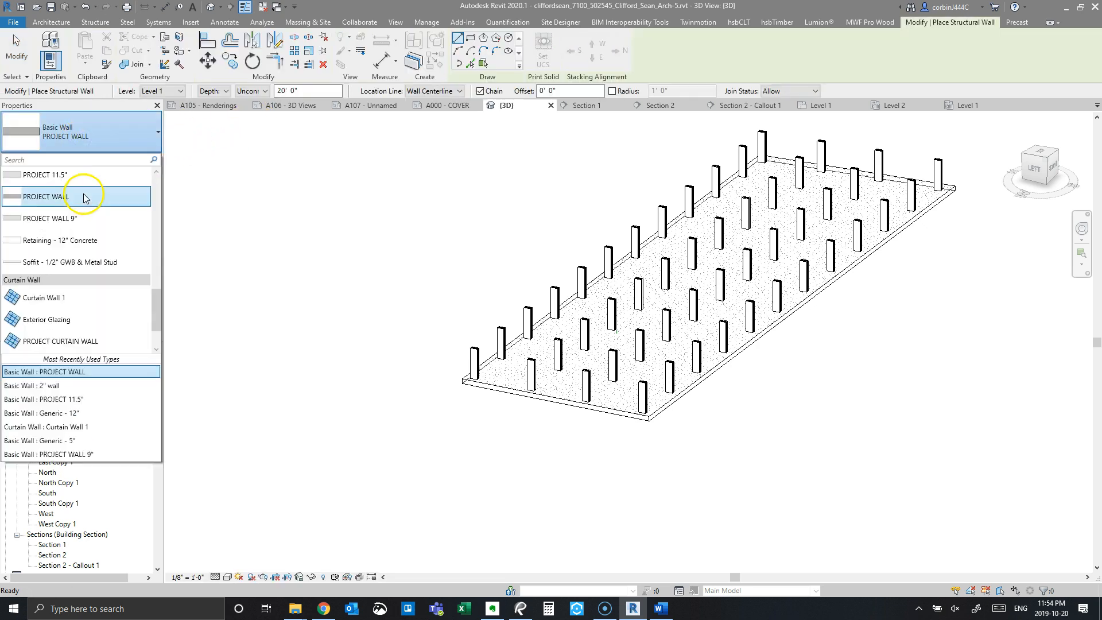
scroll(81, 284, "up", 5)
scroll(80, 288, "down", 2)
scroll(93, 258, "up", 2)
scroll(98, 286, "up", 7)
scroll(91, 284, "down", 2)
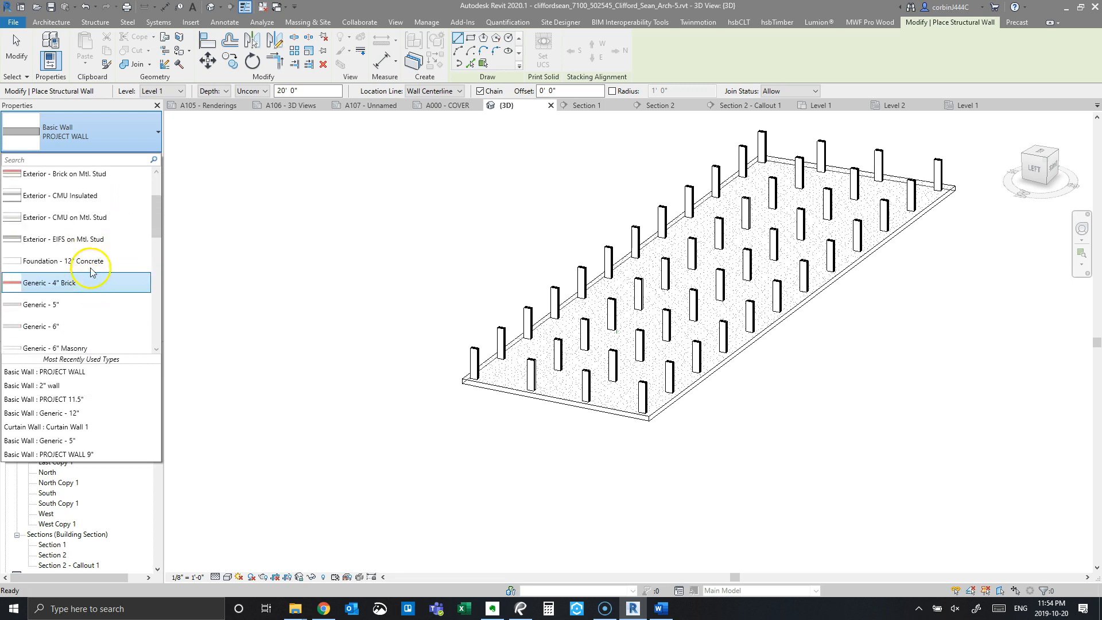
left_click(86, 261)
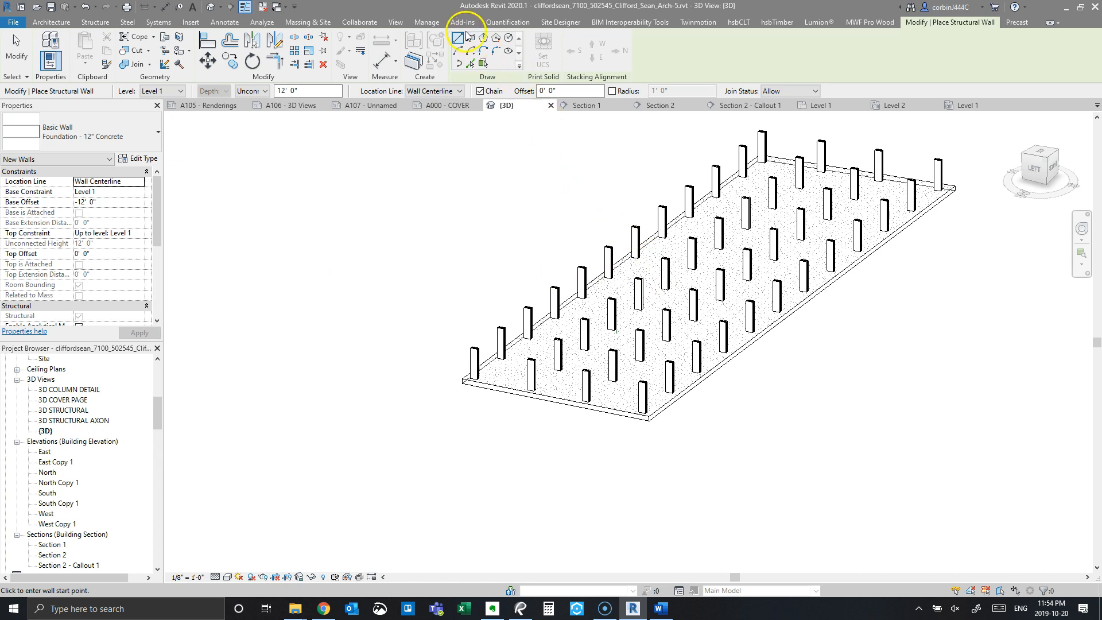
Step: Configure the wall to be placed by picking lines, with its location line at Finish Face: Exterior
left_click(472, 66)
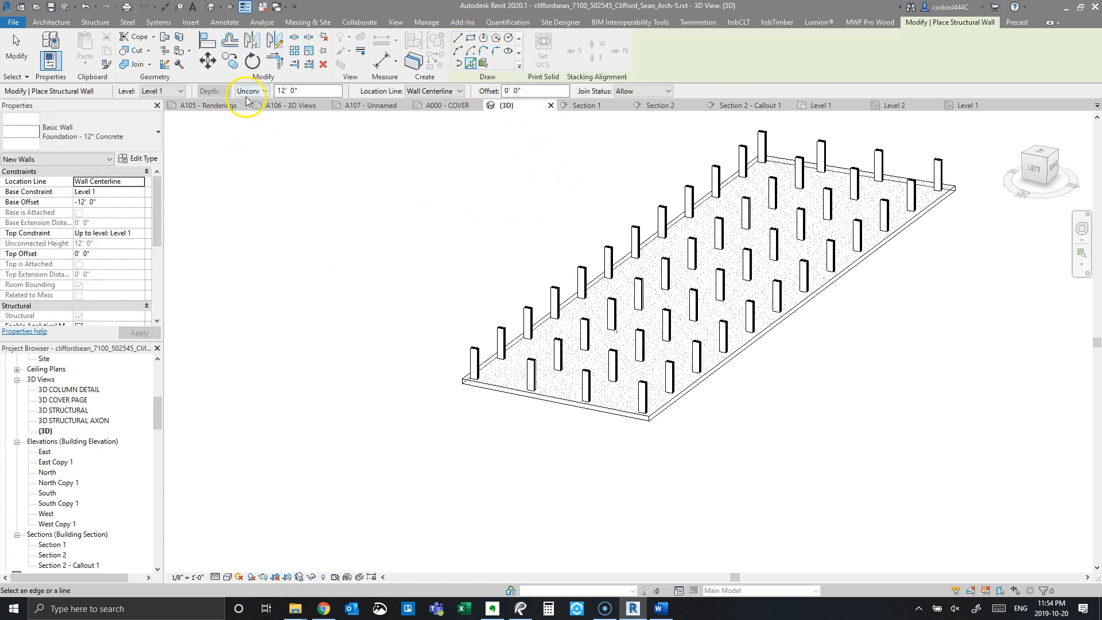
left_click(435, 91)
left_click(431, 120)
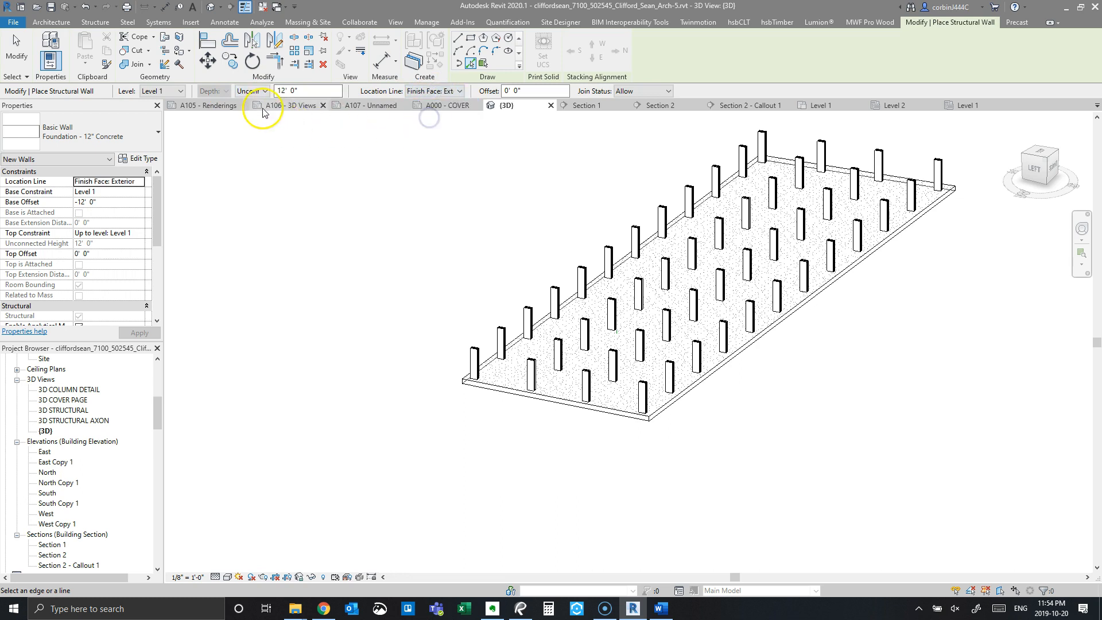
left_click(176, 91)
left_click(175, 91)
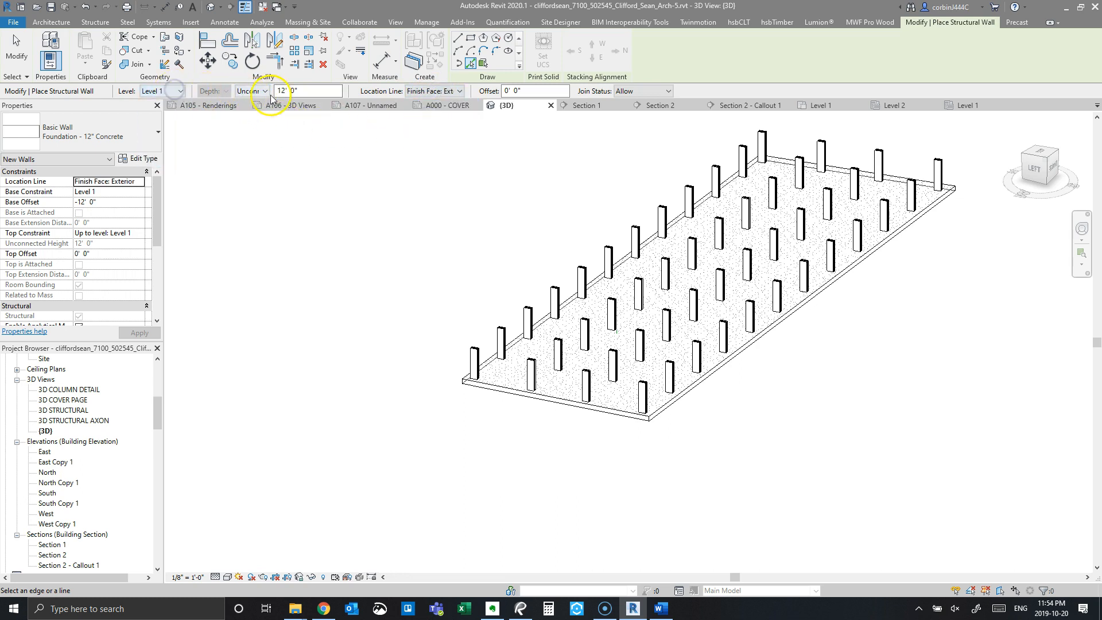
left_click(263, 91)
left_click(248, 92)
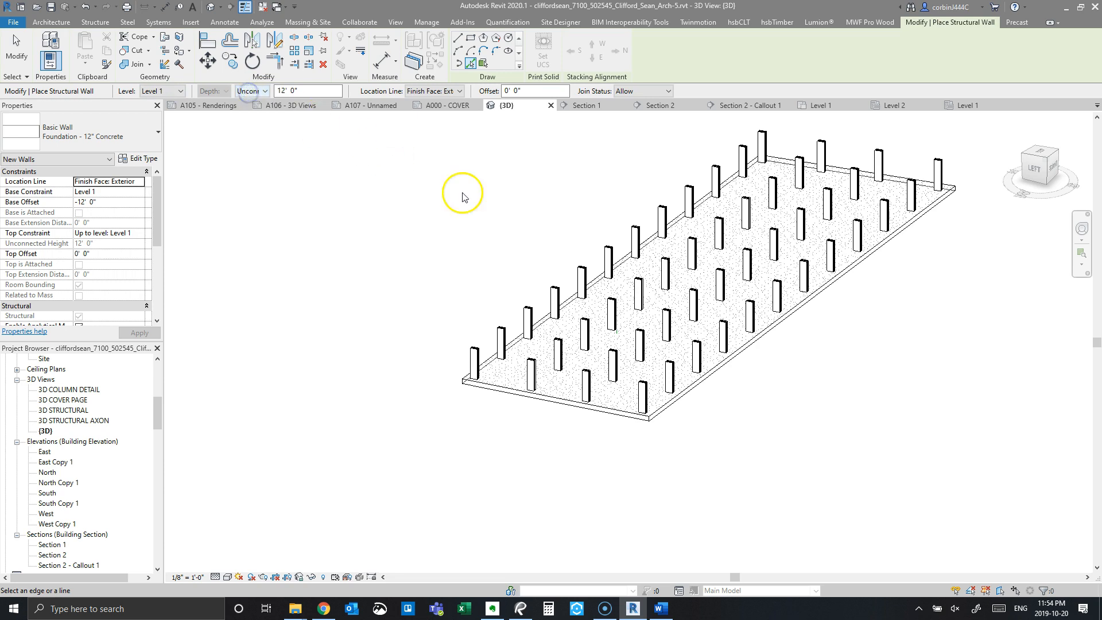
Step: Try to set the foundation wall's depth to -4
left_click(312, 89)
type("-")
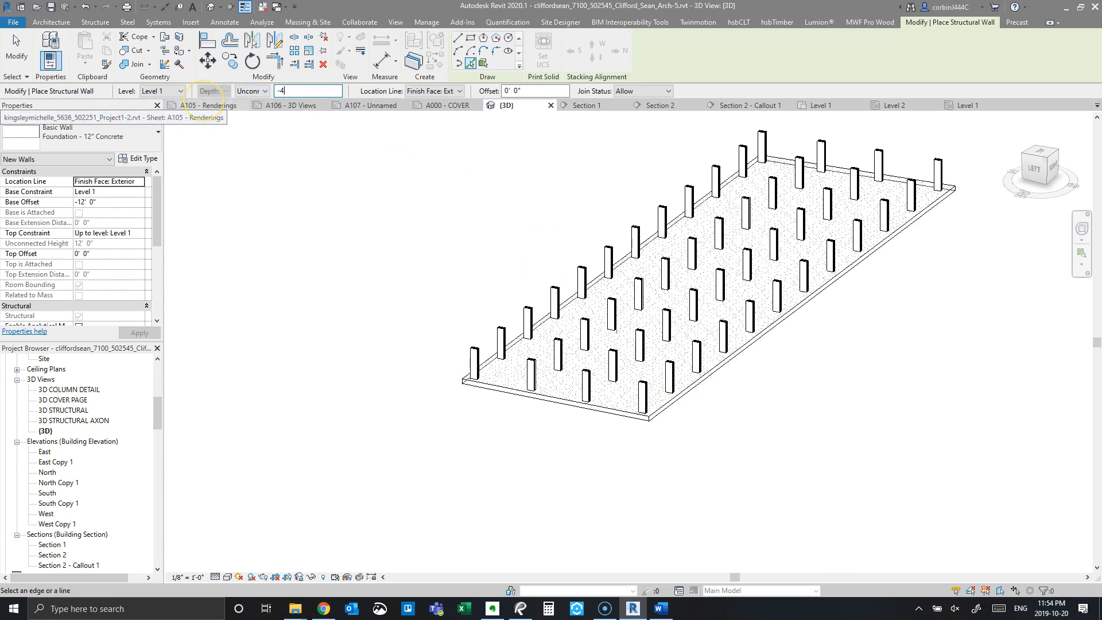
type("4")
key("Return")
left_click(618, 304)
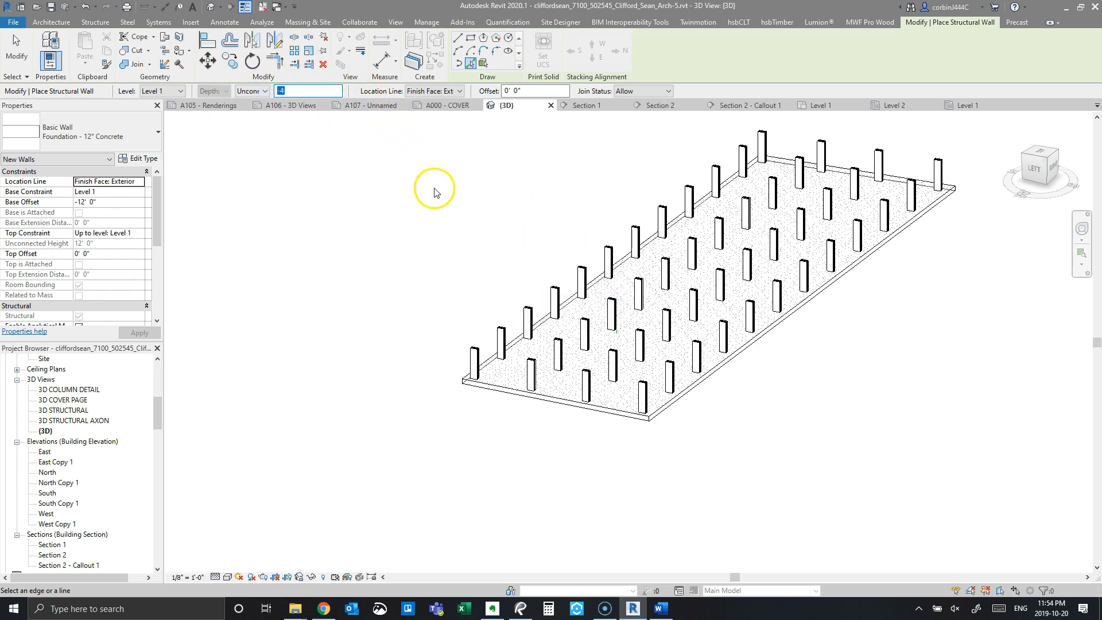
left_click(603, 406)
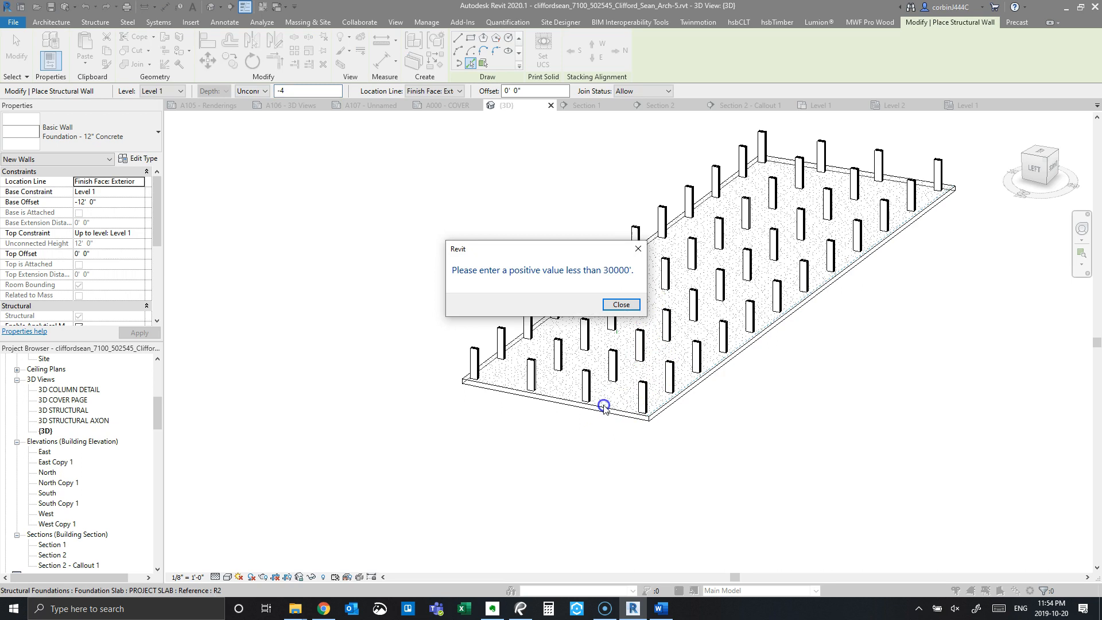
left_click(600, 308)
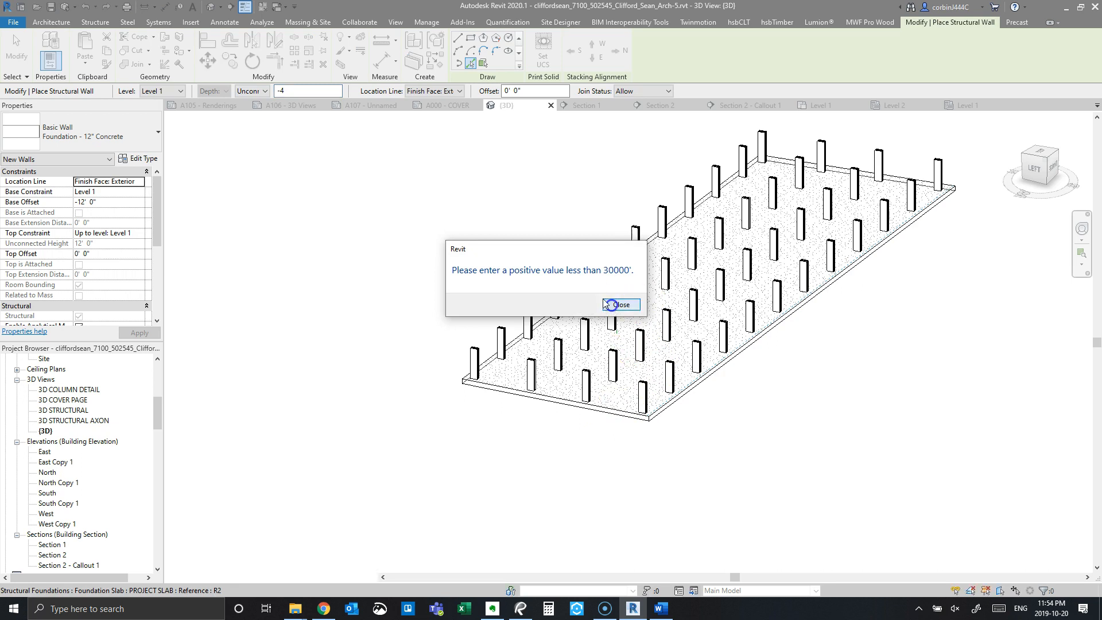
Step: Set the wall depth to 4' and place foundation walls along the outer edges of the slab
type("4")
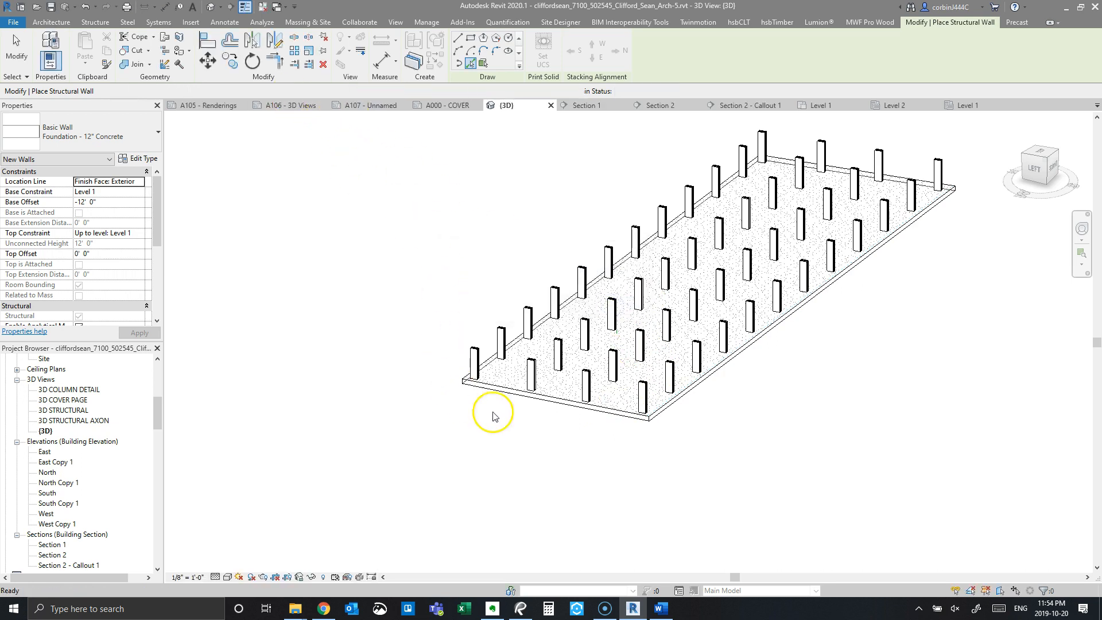
left_click(667, 406)
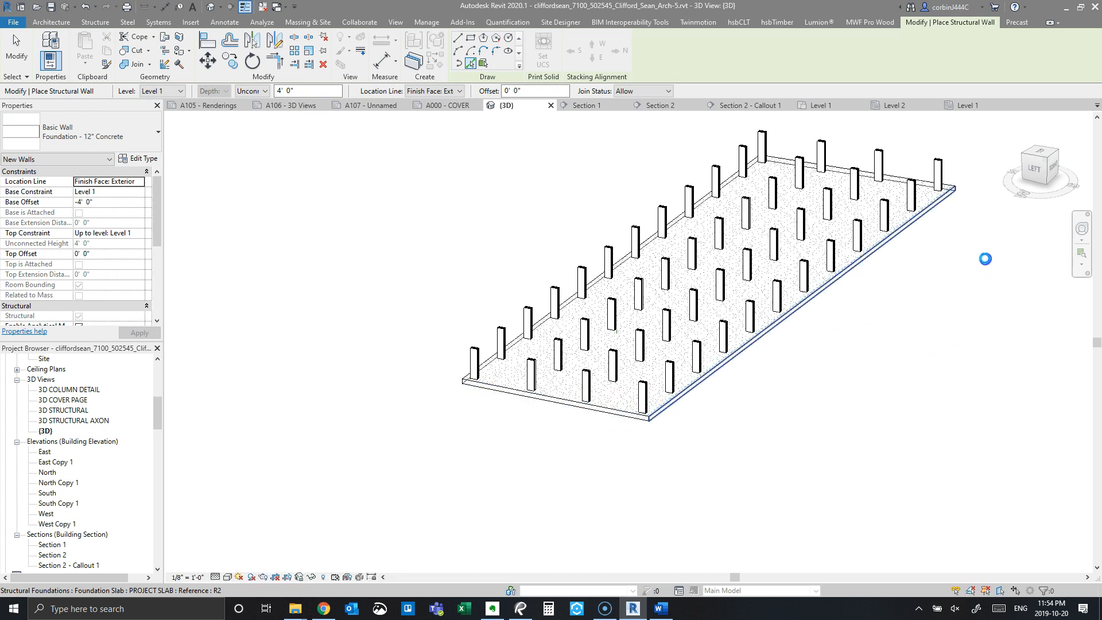
middle_click_drag(824, 280, 502, 284, "shift")
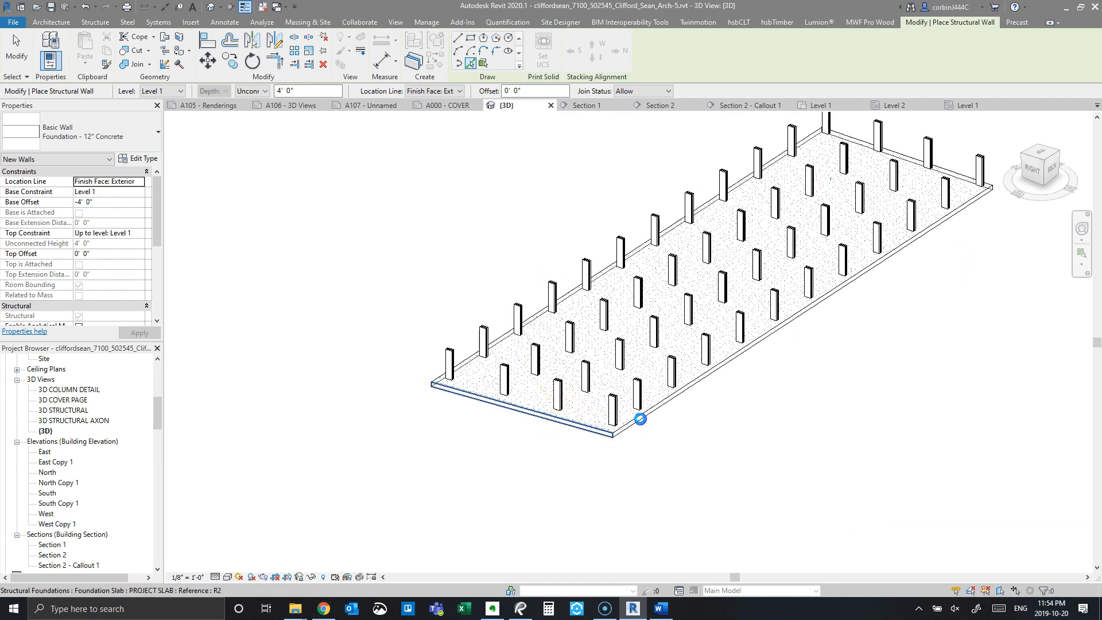
left_click(640, 419)
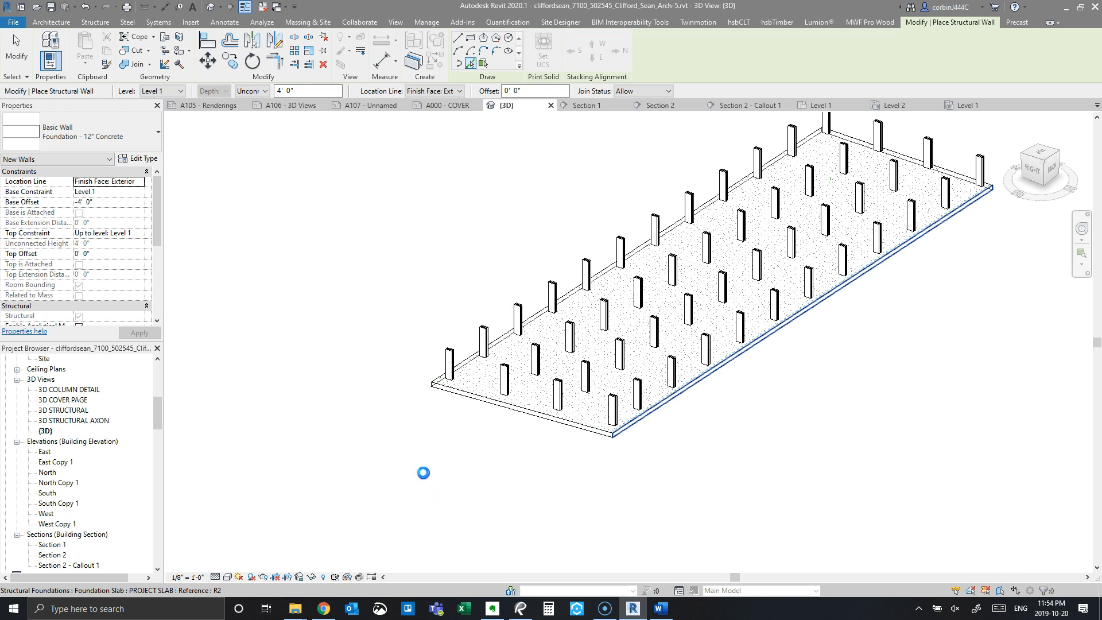
key("Escape")
key("Escape")
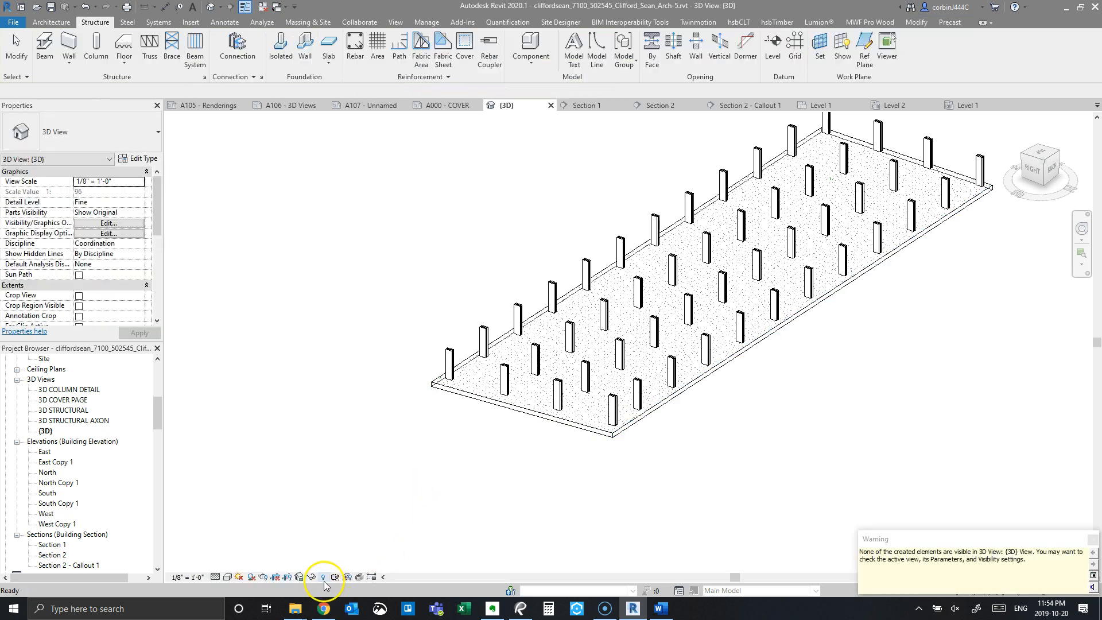
Step: Reveal the hidden elements and unhide the Walls category in the 3D view
left_click(322, 578)
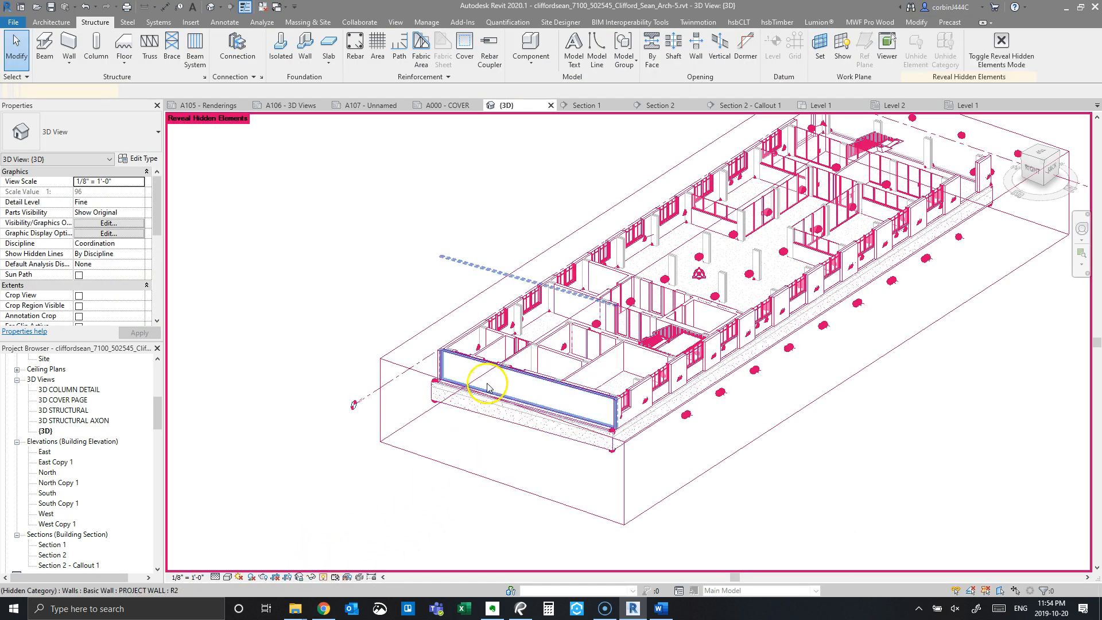
right_click(473, 365)
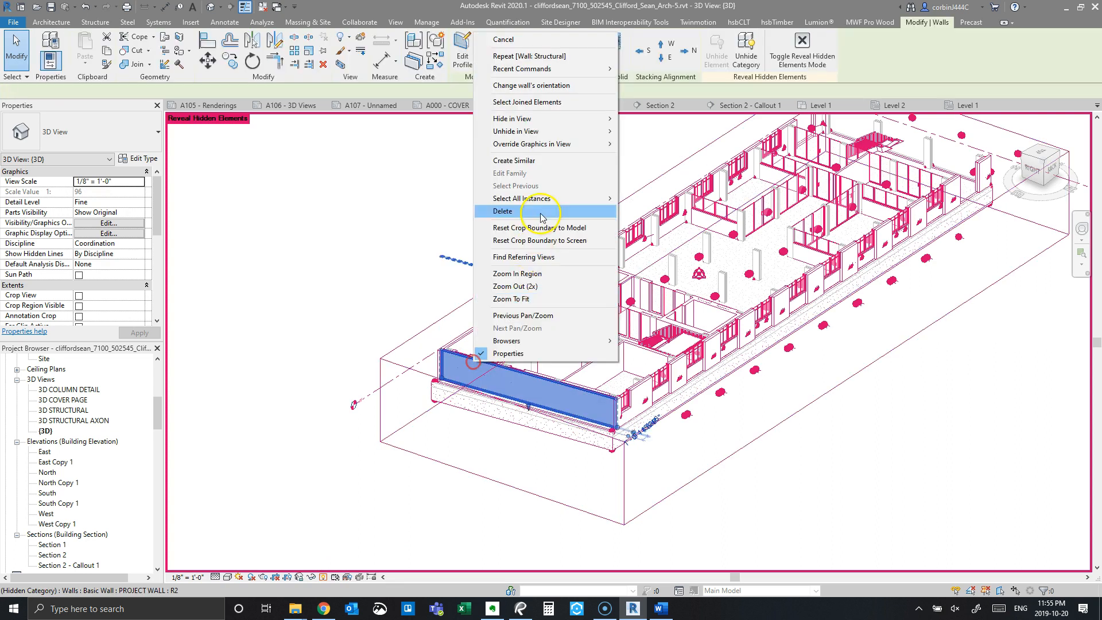
left_click(575, 132)
left_click(636, 145)
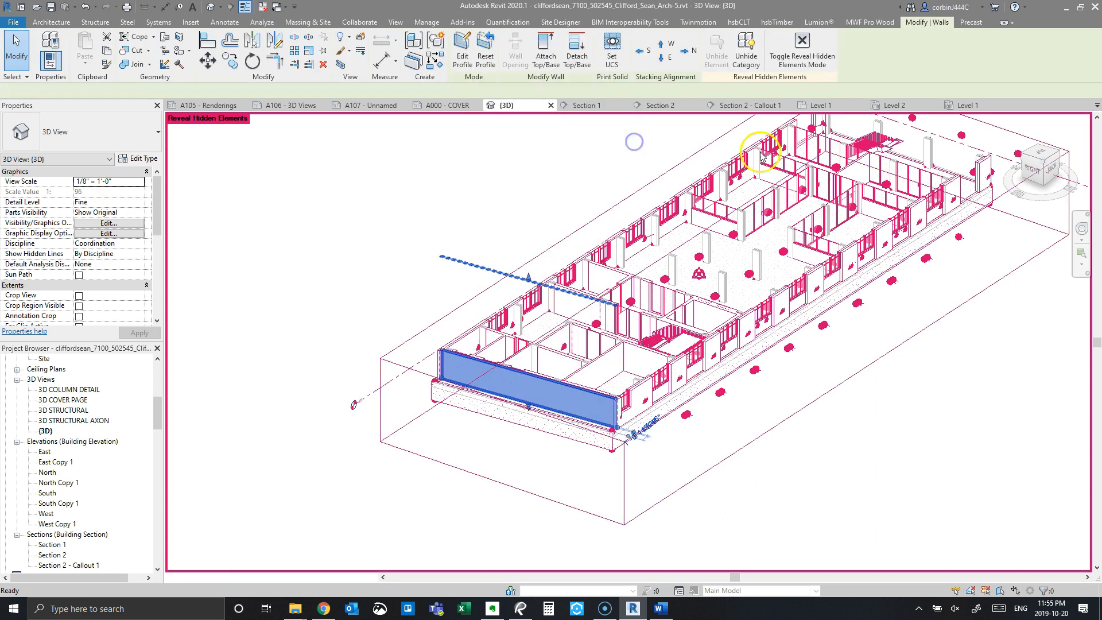
left_click(802, 52)
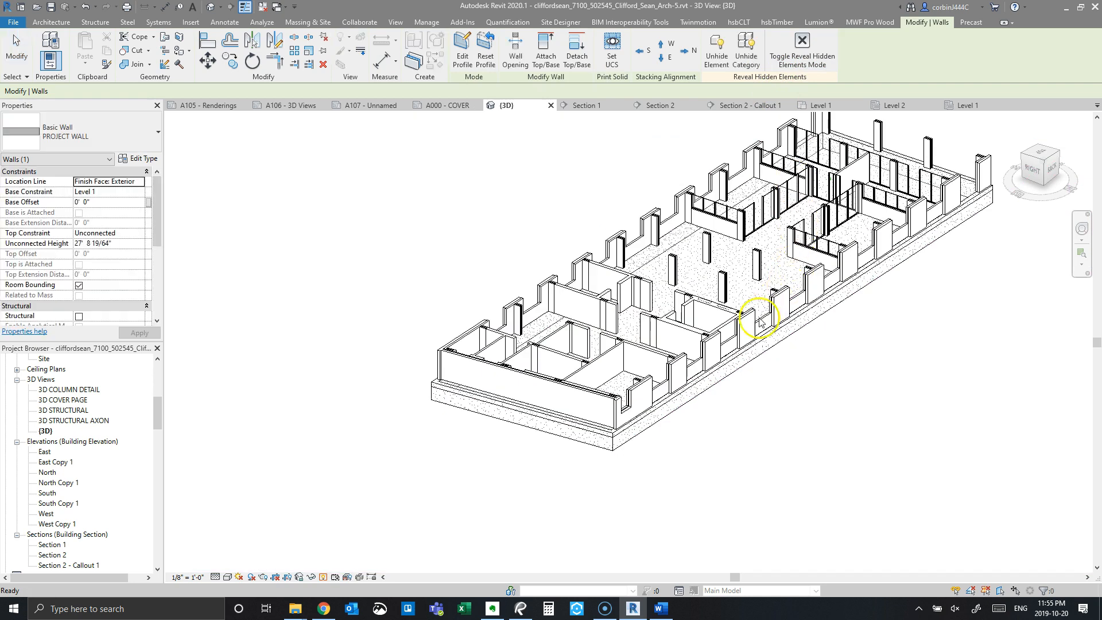
Step: Select the building above the slab, filter the selection to Walls only, and hide those elements in the view
left_click(691, 401)
middle_click_drag(691, 401, 779, 263, "shift")
left_click_drag(885, 225, 563, 276)
middle_click_drag(563, 275, 762, 439, "shift")
right_click(797, 347)
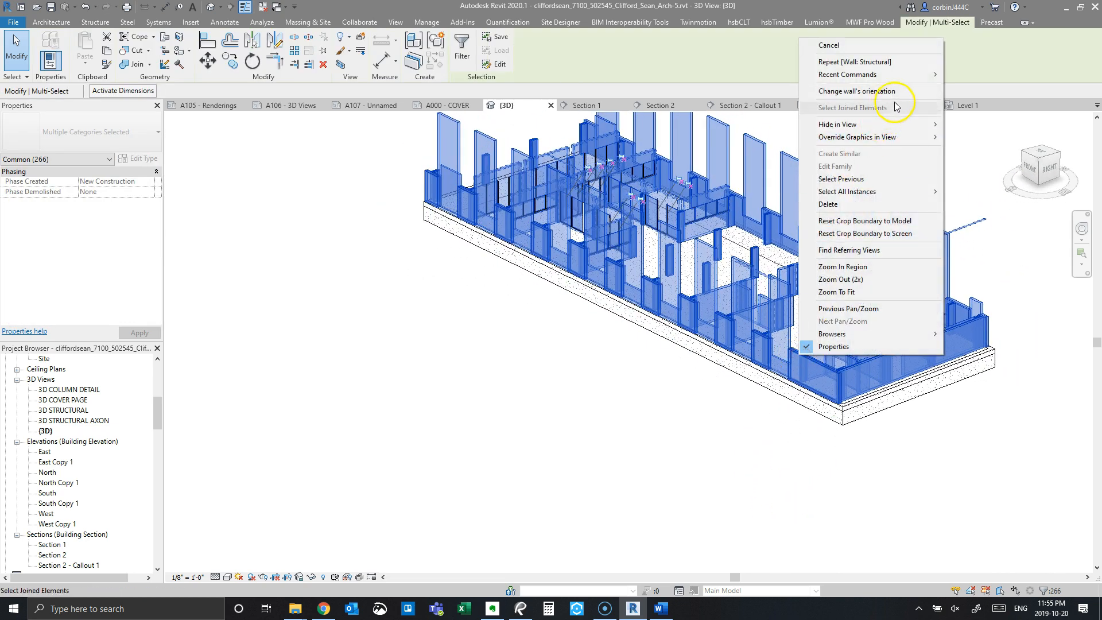
left_click(460, 56)
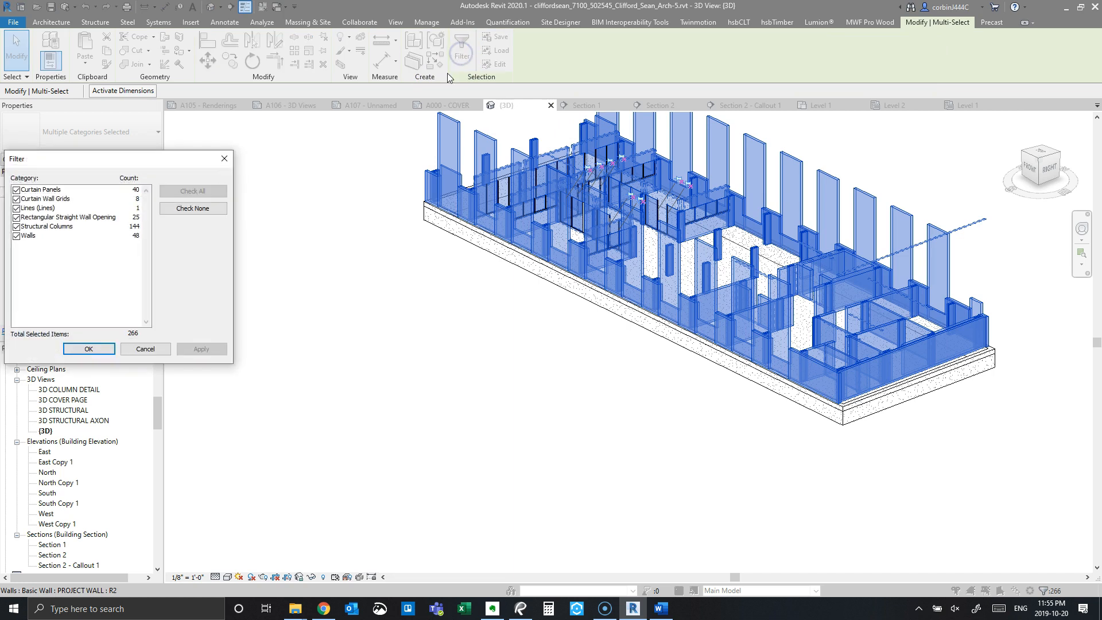
left_click(188, 210)
left_click(16, 235)
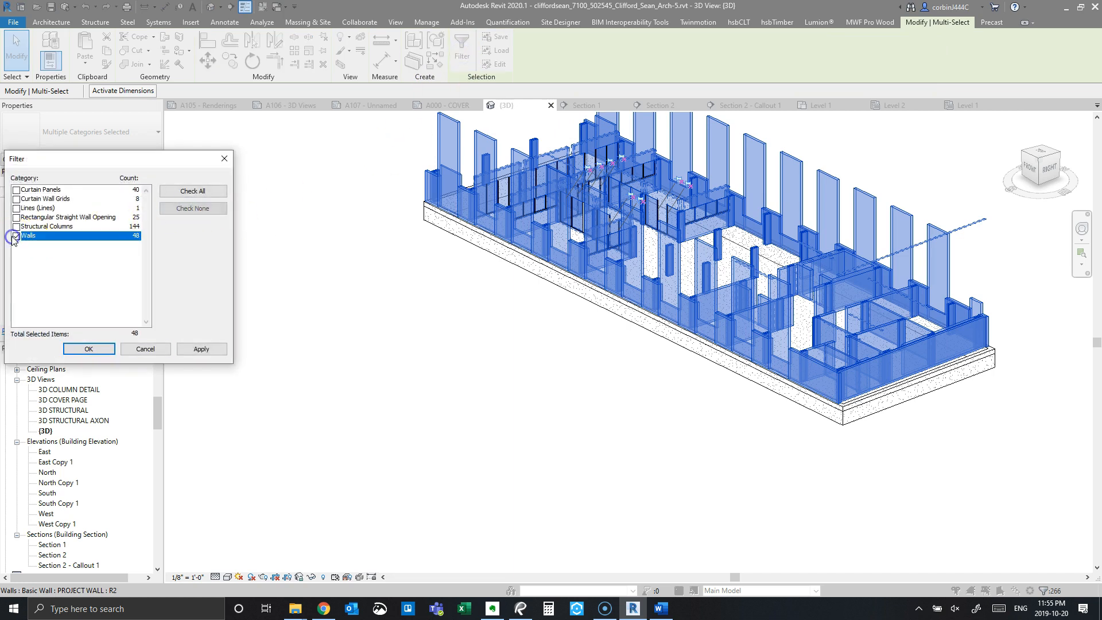
left_click(76, 351)
right_click(546, 229)
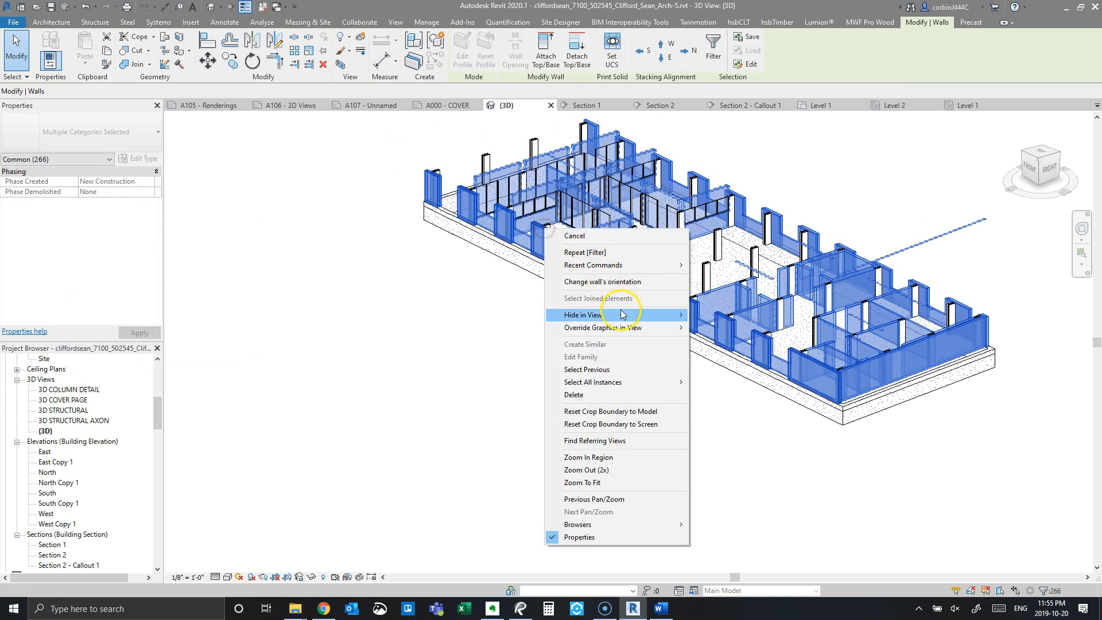
left_click(621, 309)
left_click(719, 314)
left_click(866, 437)
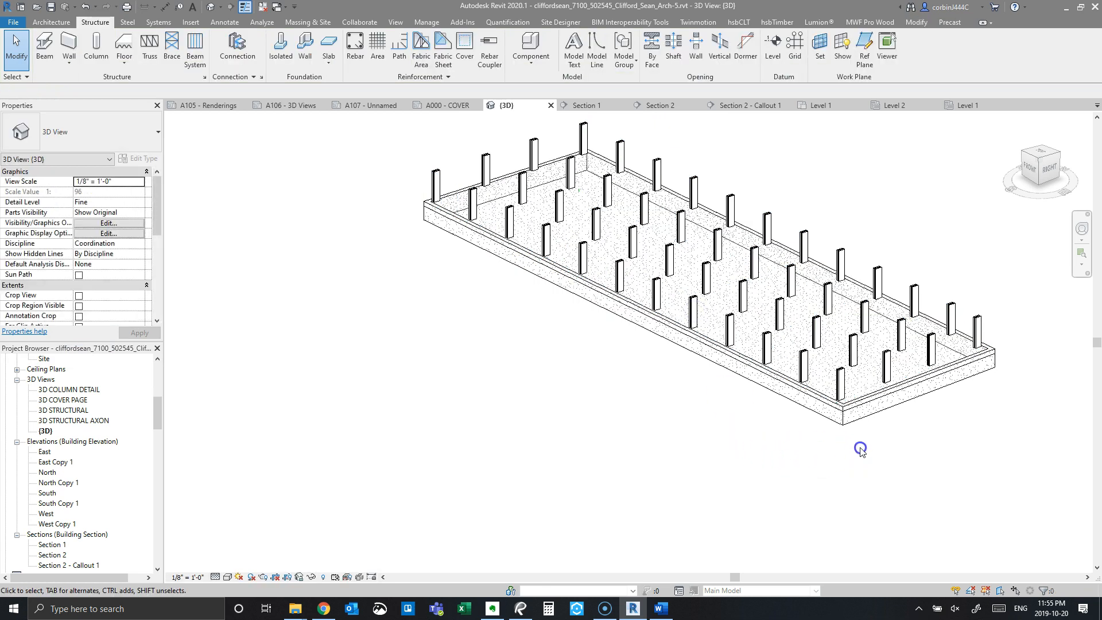
Step: Select the whole chain of foundation walls around the slab and set their base offset to -3' 6"
left_click(882, 412)
scroll(882, 413, "up", 5)
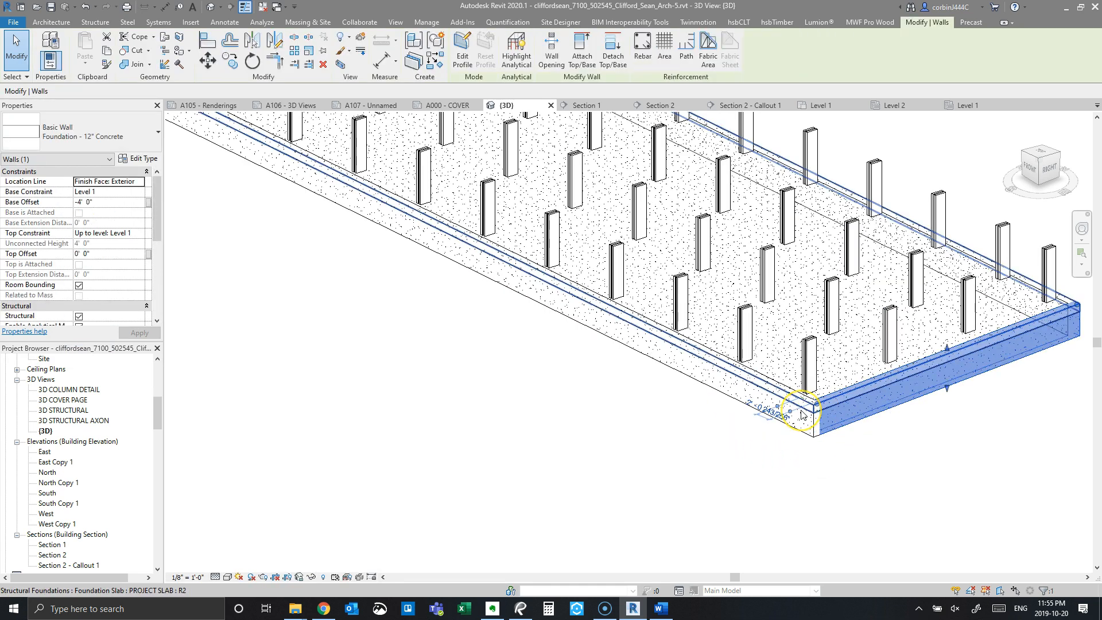
key("Tab")
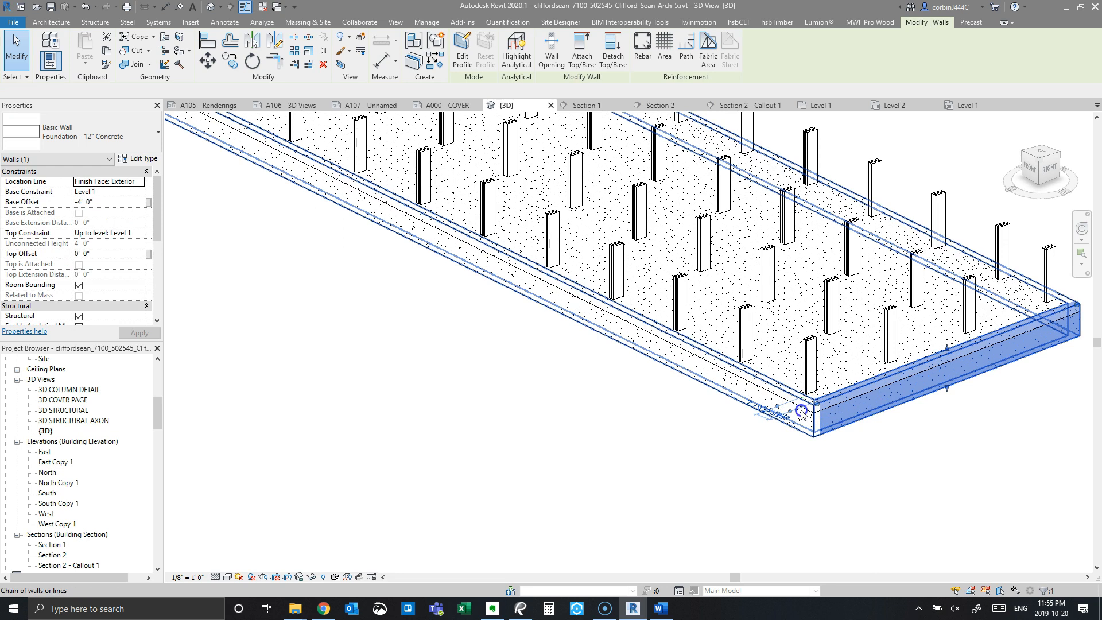
left_click(802, 412)
scroll(802, 413, "down", 5)
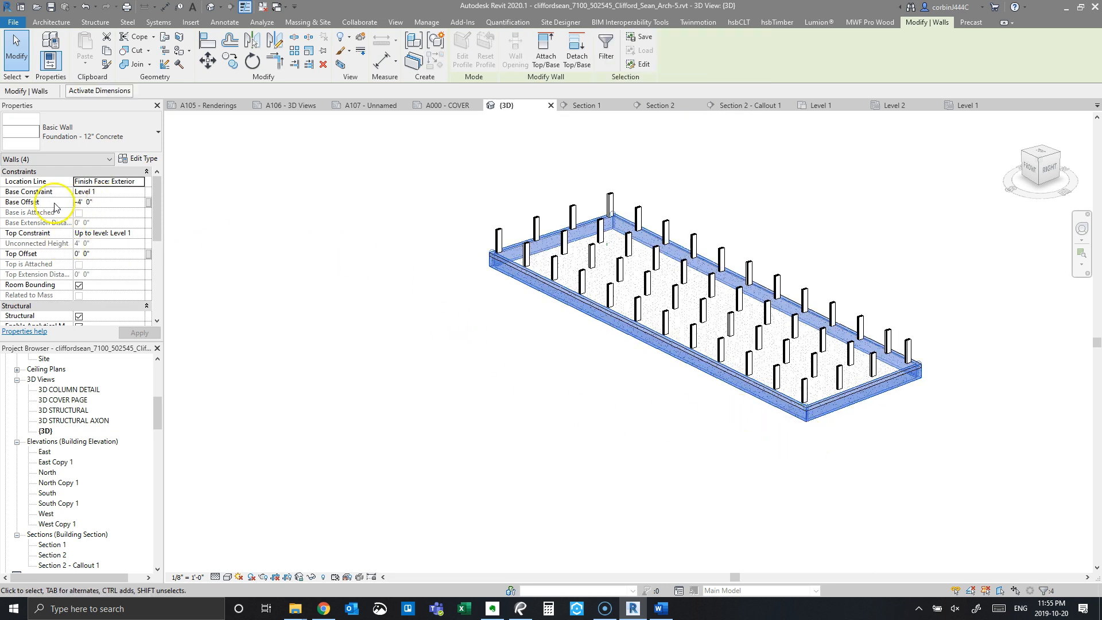
mouse_move(516, 367)
middle_mouse_down("shift")
mouse_move(574, 370)
mouse_move(524, 374)
mouse_move(390, 313)
mouse_move(471, 241)
mouse_move(727, 250)
mouse_move(796, 333)
mouse_move(787, 335)
middle_mouse_up("shift")
left_click(103, 202)
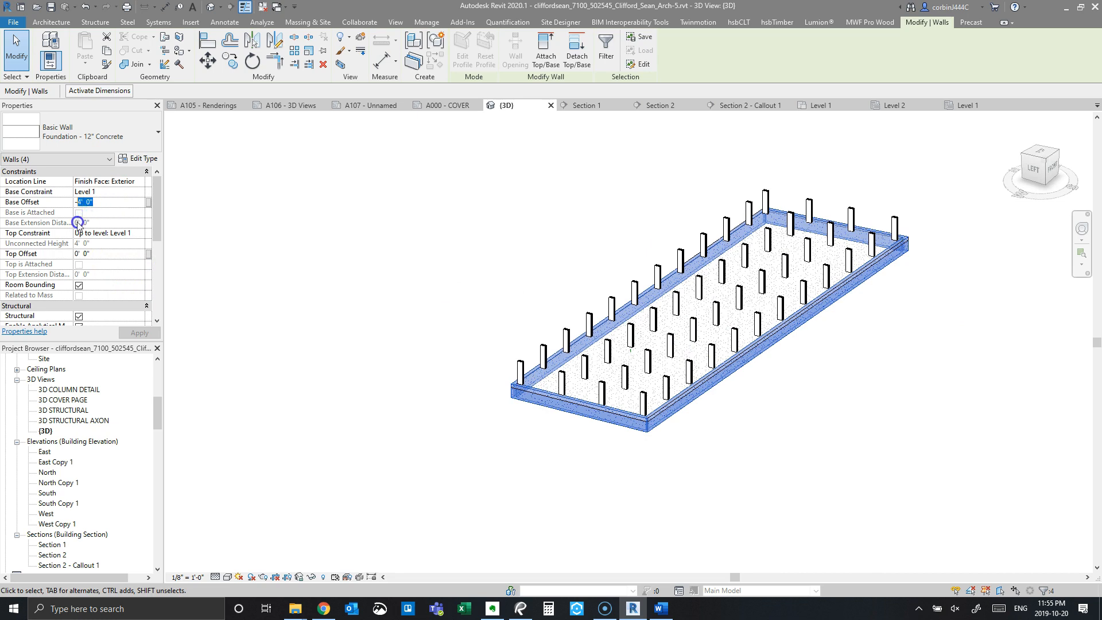
key("Return")
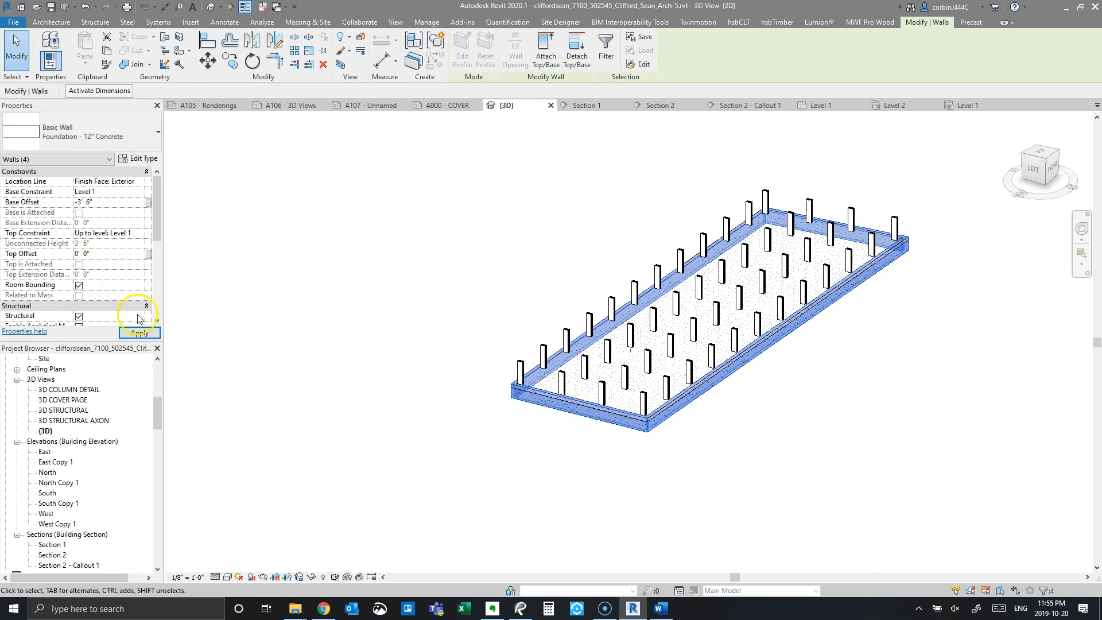
left_click(139, 333)
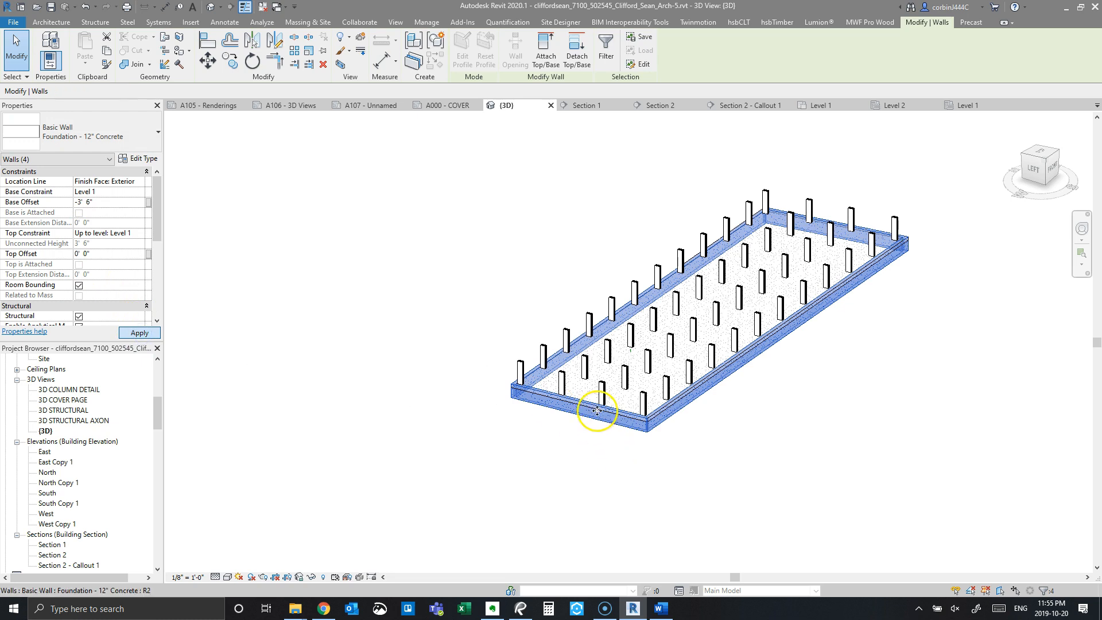
scroll(491, 412, "up", 3)
scroll(492, 412, "up", 4)
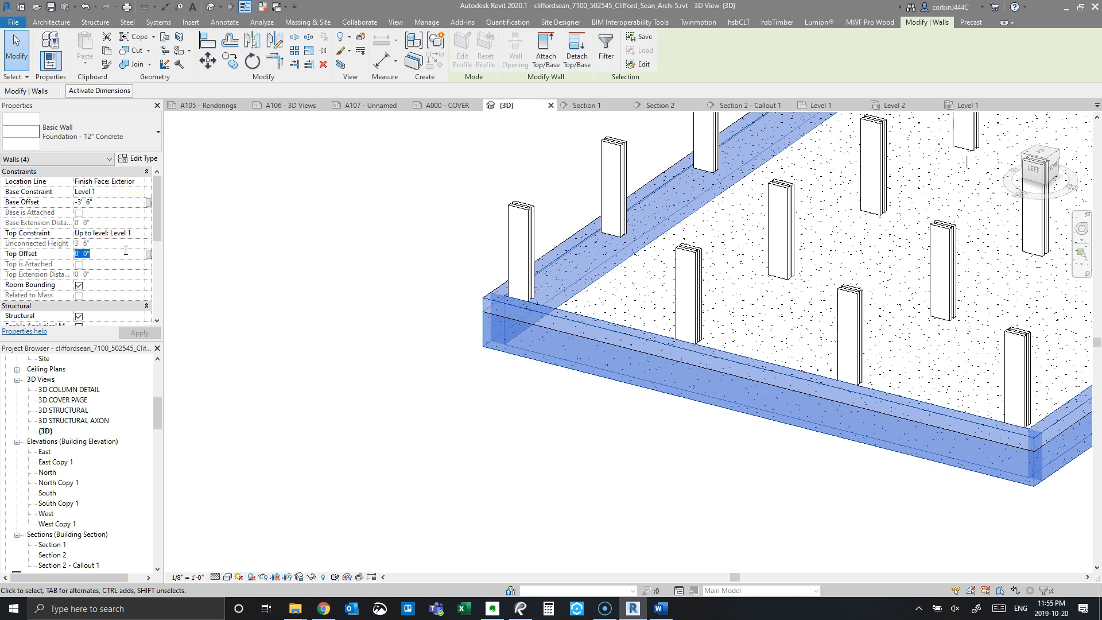
left_click(460, 314)
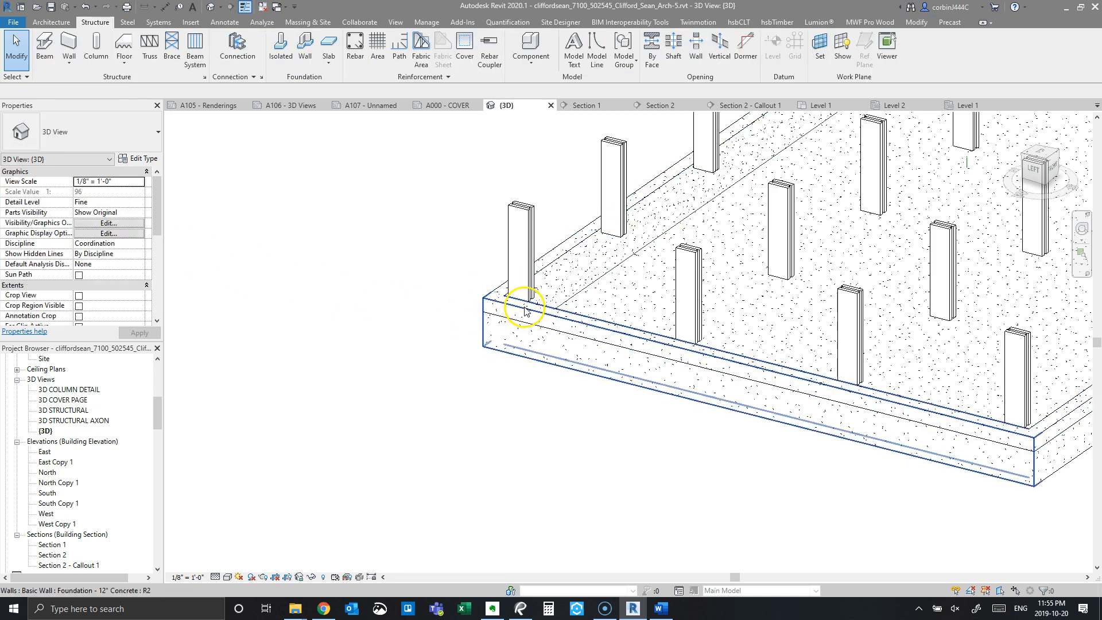
Step: Check the slab's type properties, and set the foundation wall chain's top offset to -1' 0" and base offset to -4' 0"
left_click(546, 287)
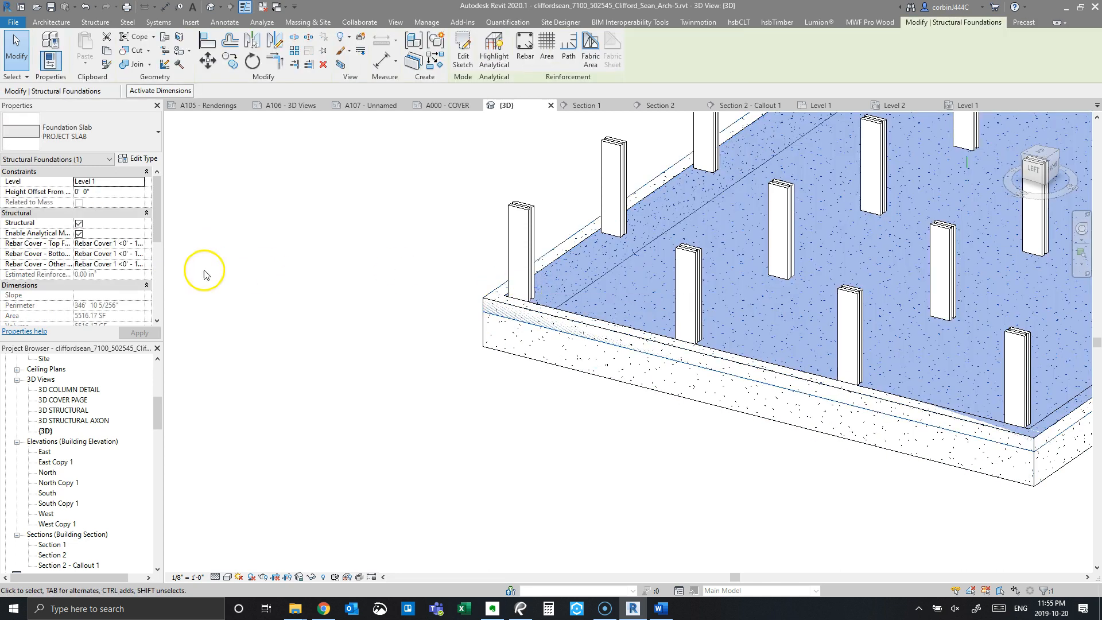
left_click(144, 165)
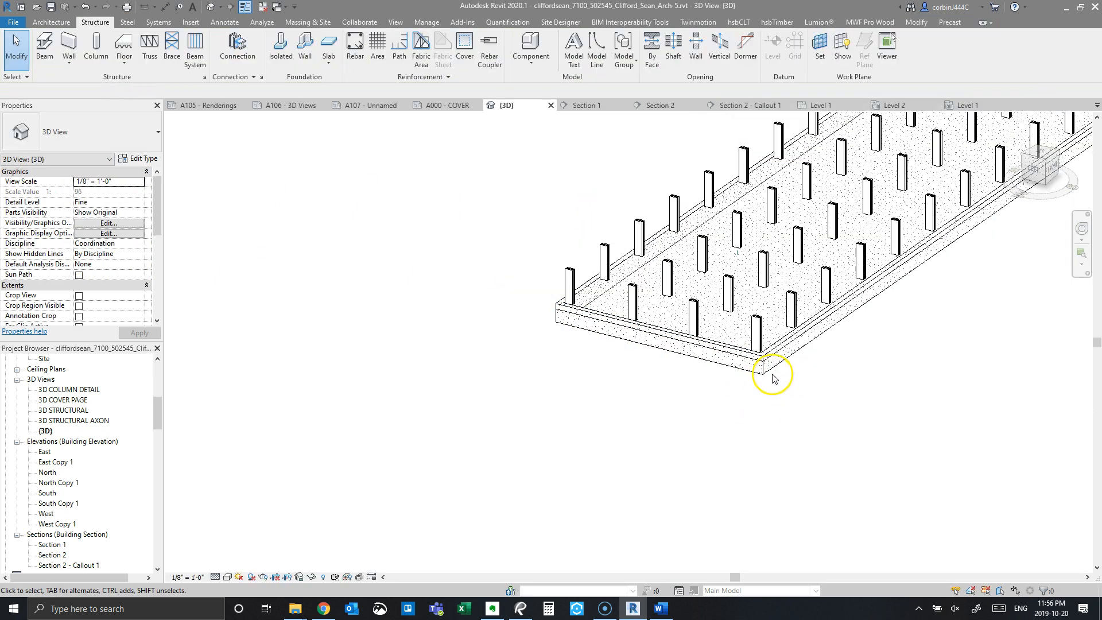
key("Tab")
left_click(745, 369)
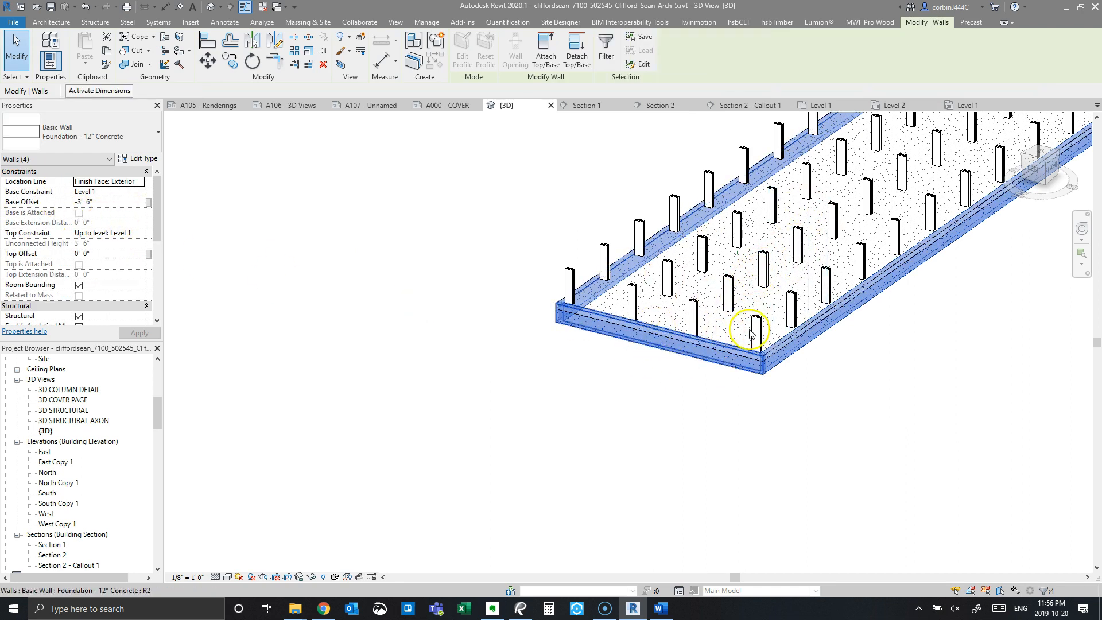
scroll(792, 318, "up", 4)
scroll(886, 386, "down", 4)
scroll(767, 386, "up", 2)
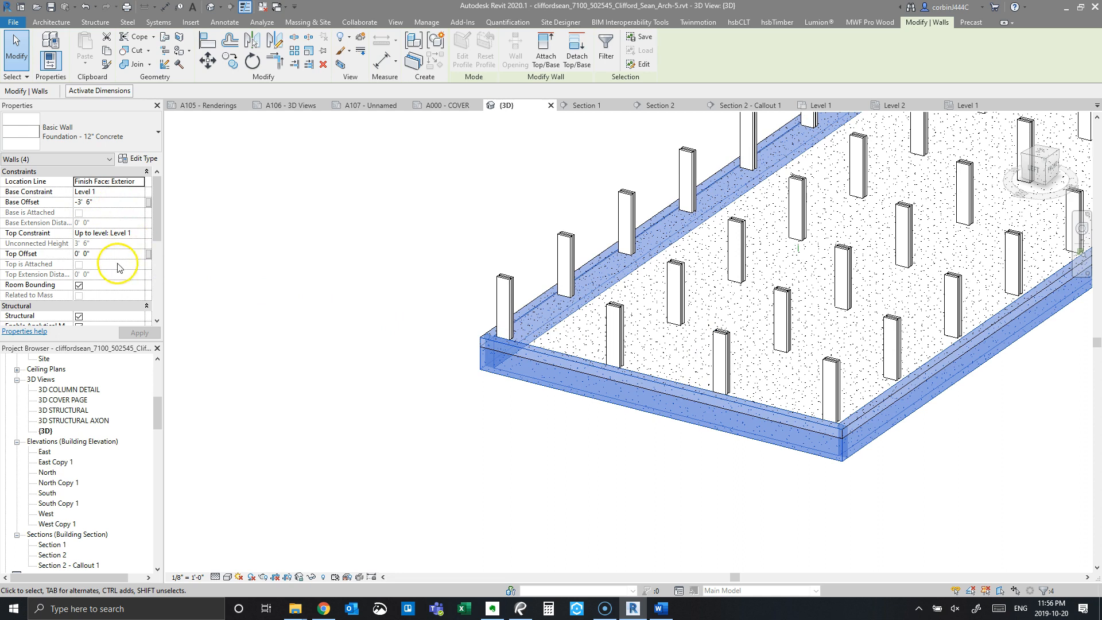
left_click(110, 253)
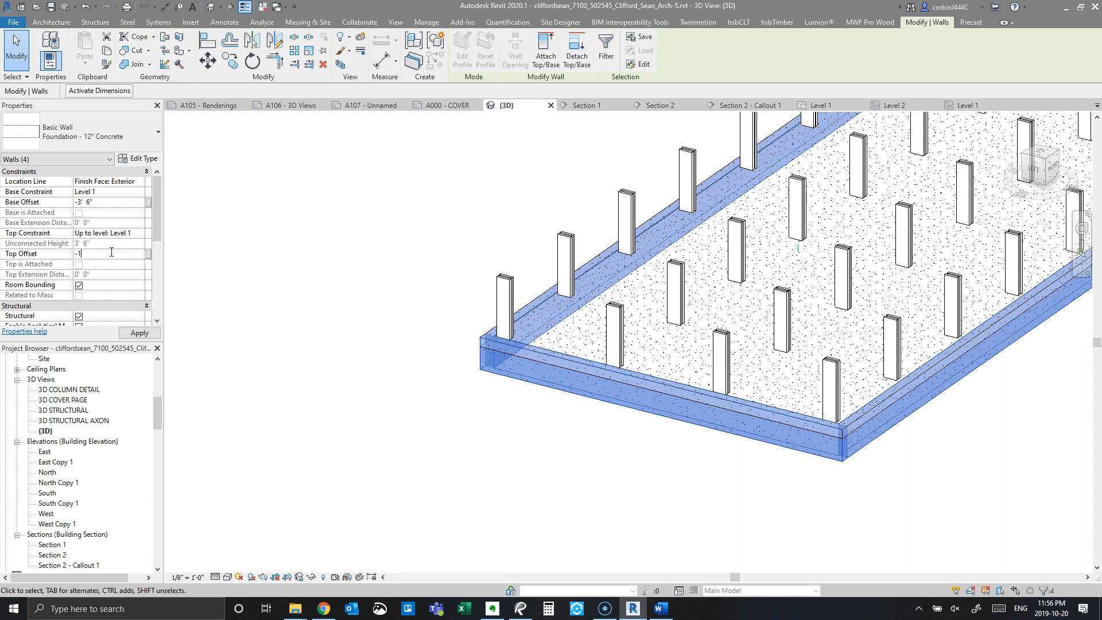
left_click(103, 210)
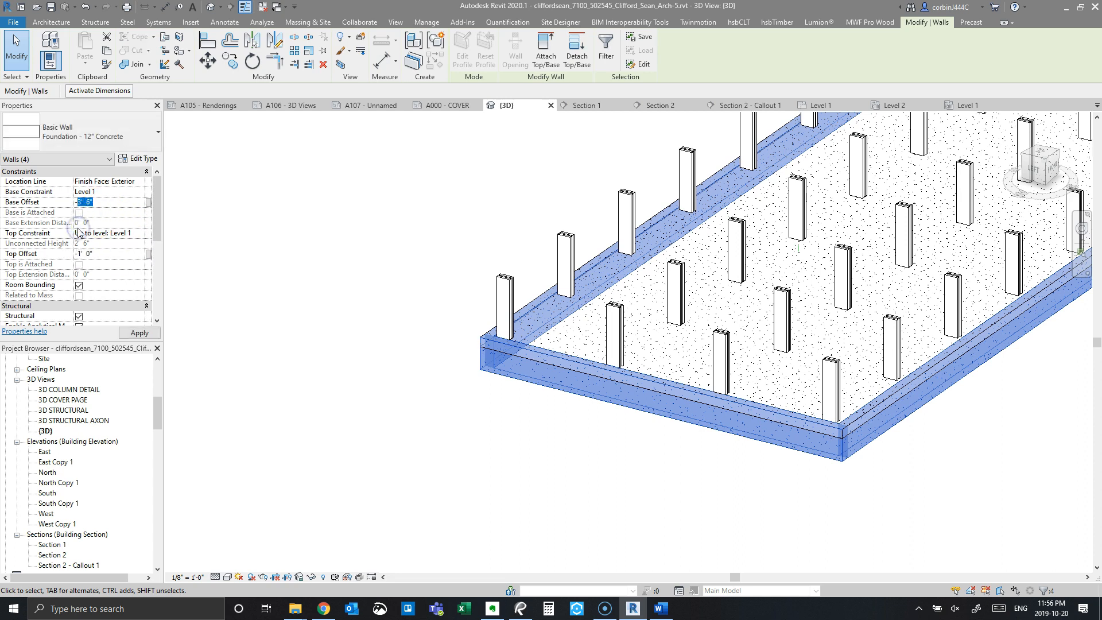
left_click(287, 396)
left_click(430, 424)
middle_click_drag(538, 441, 635, 438, "shift")
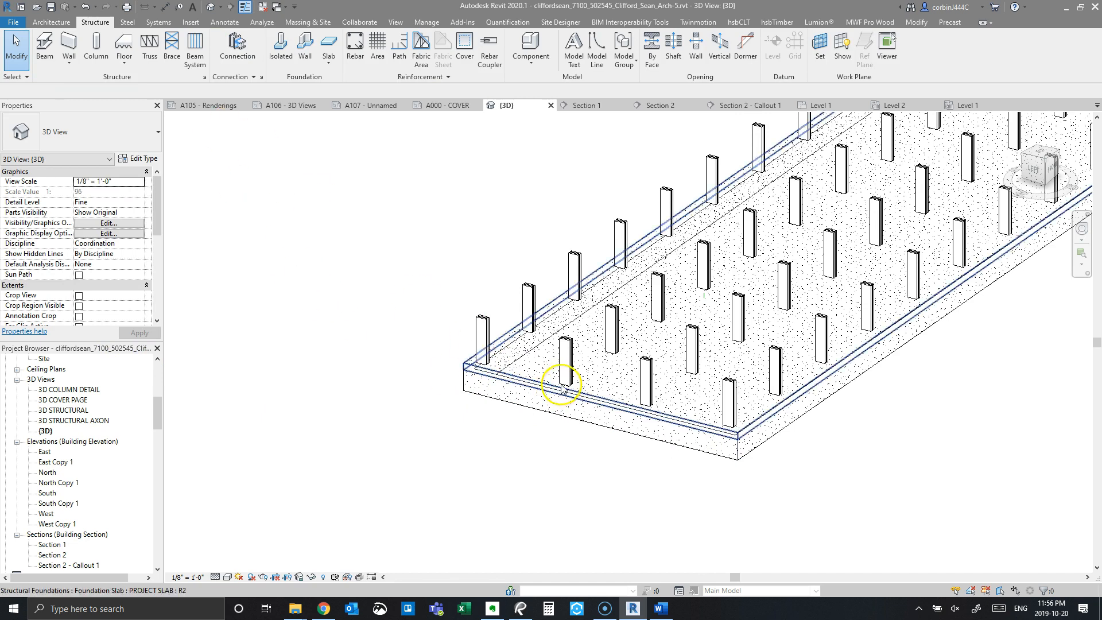
Step: Try to hide the foundation walls by category in the 3D view
right_click(538, 375)
mouse_move(626, 175)
left_click(734, 189)
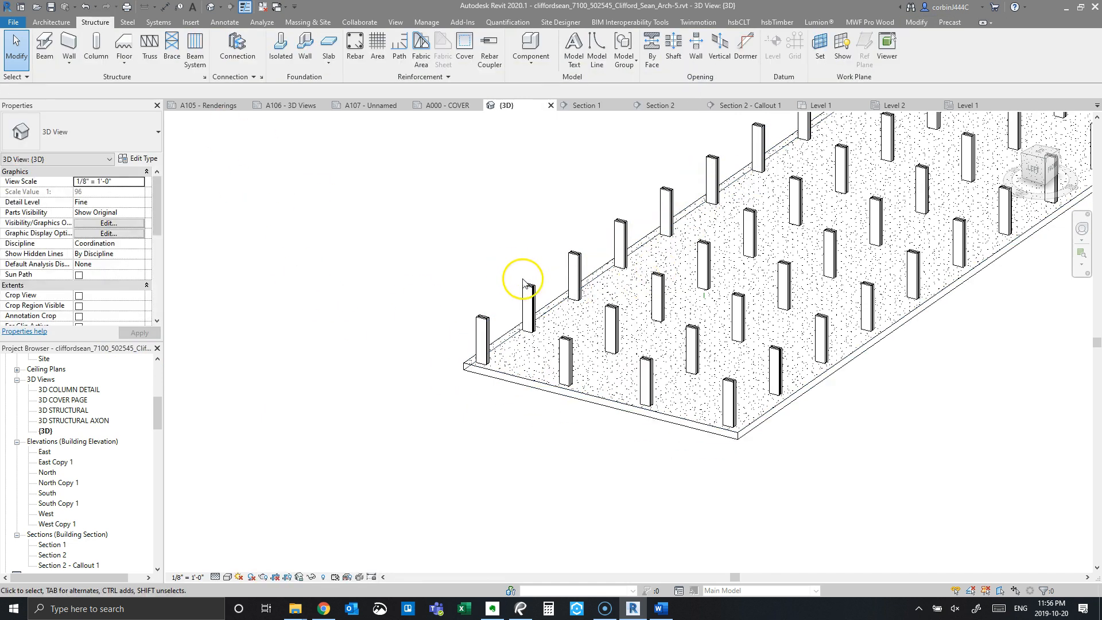
left_click(498, 266)
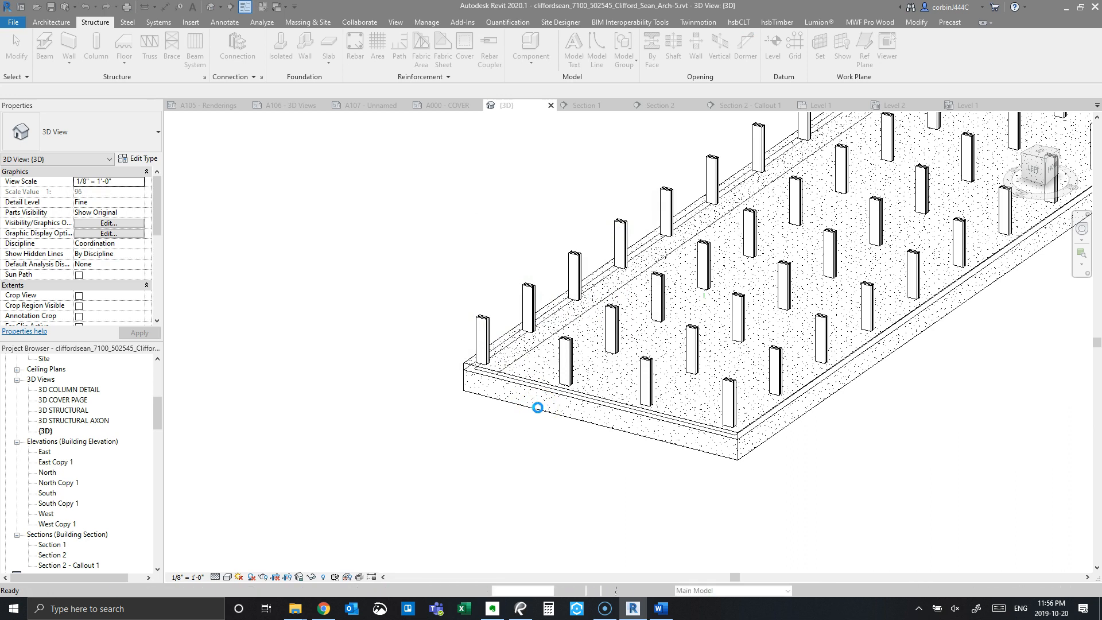
Step: Override the Walls category graphics in the view with a white solid fill as the foreground surface pattern
left_click(538, 410)
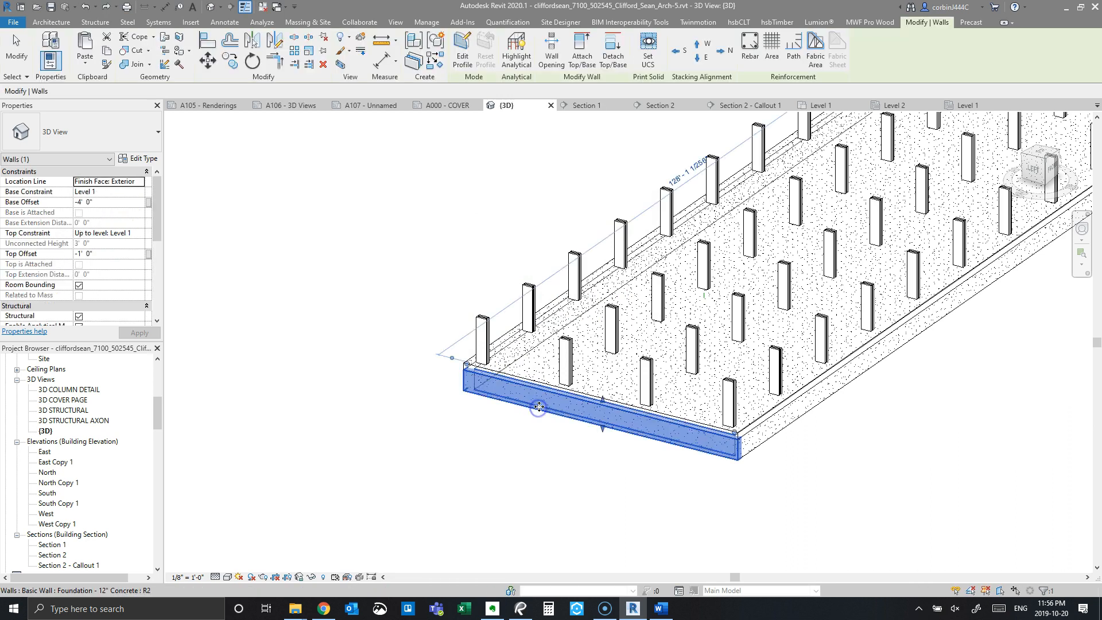
right_click(538, 411)
mouse_move(602, 184)
mouse_move(638, 191)
left_click(712, 202)
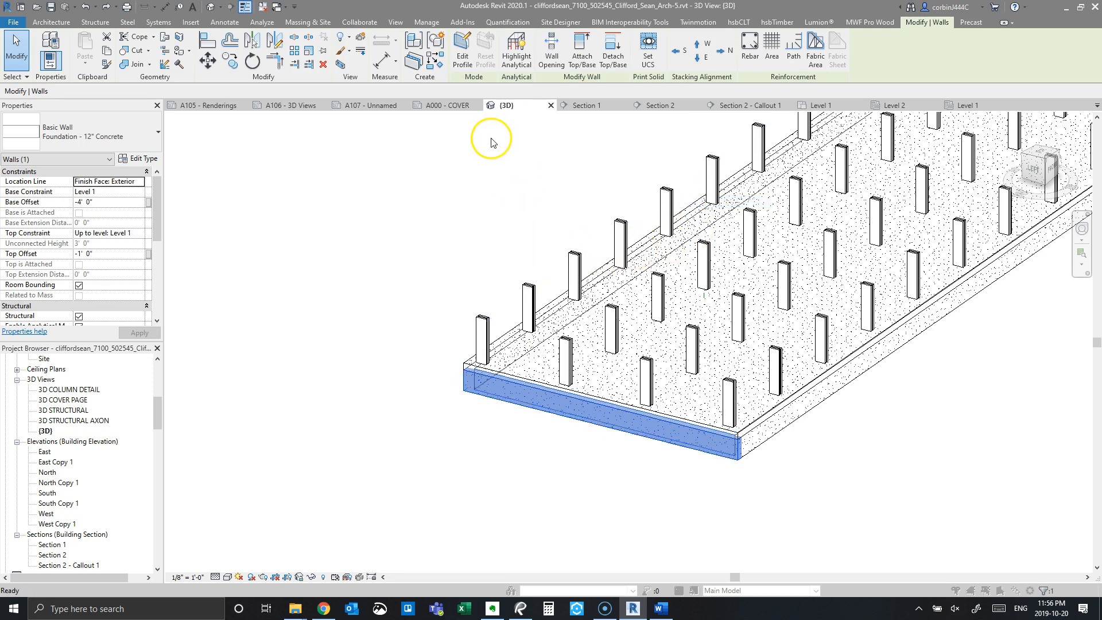
left_click(559, 193)
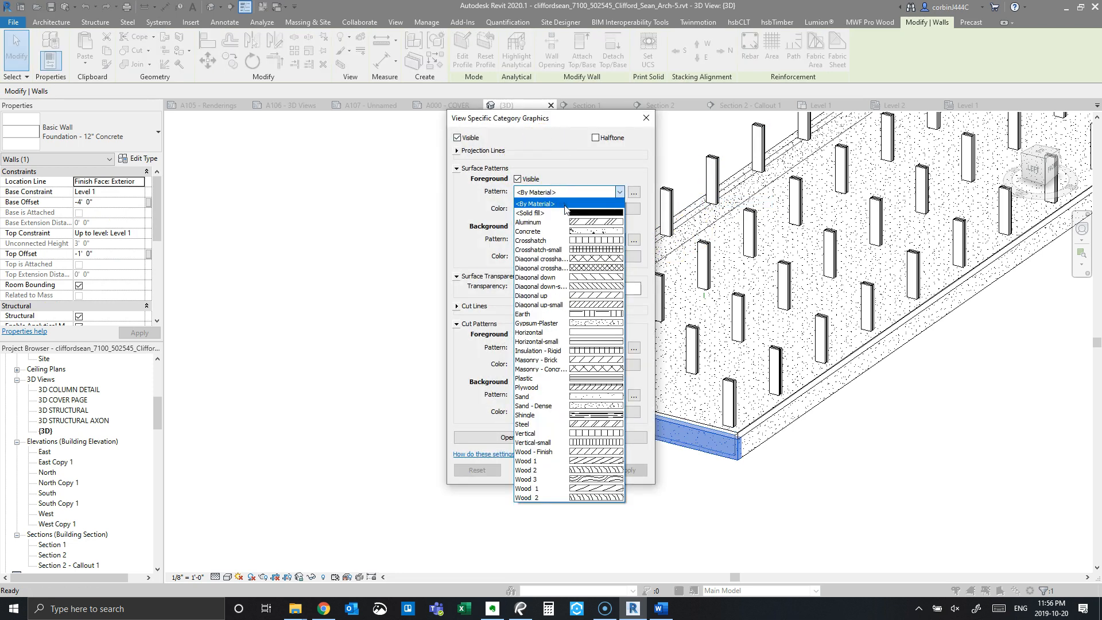
left_click(564, 213)
left_click(565, 211)
left_click(535, 282)
left_click(597, 399)
Step: Try a solid fill for the walls' background cut pattern and return it to By Material
left_click(597, 395)
left_click(552, 103)
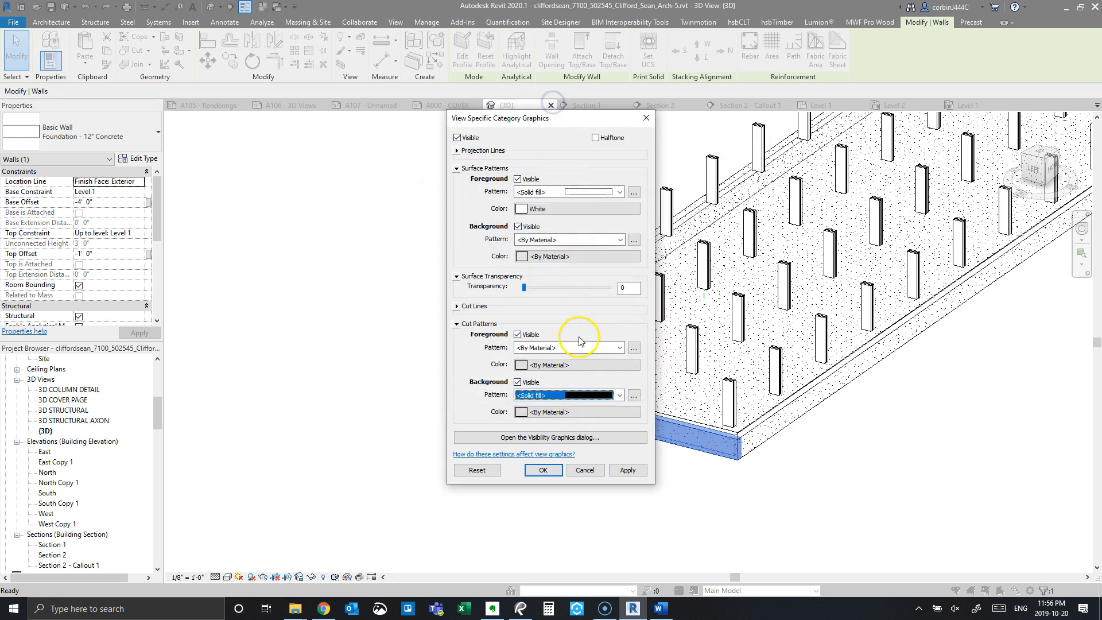
left_click(526, 393)
left_click(567, 93)
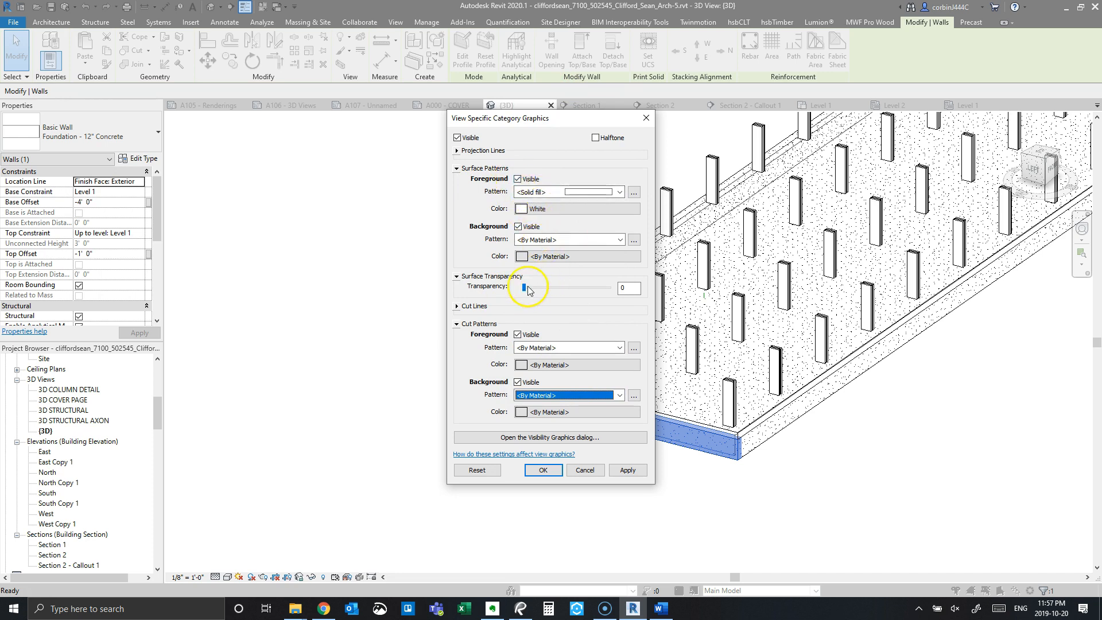
Step: Set the walls' surface transparency to about 80 and apply the category override
left_click_drag(528, 289, 602, 294)
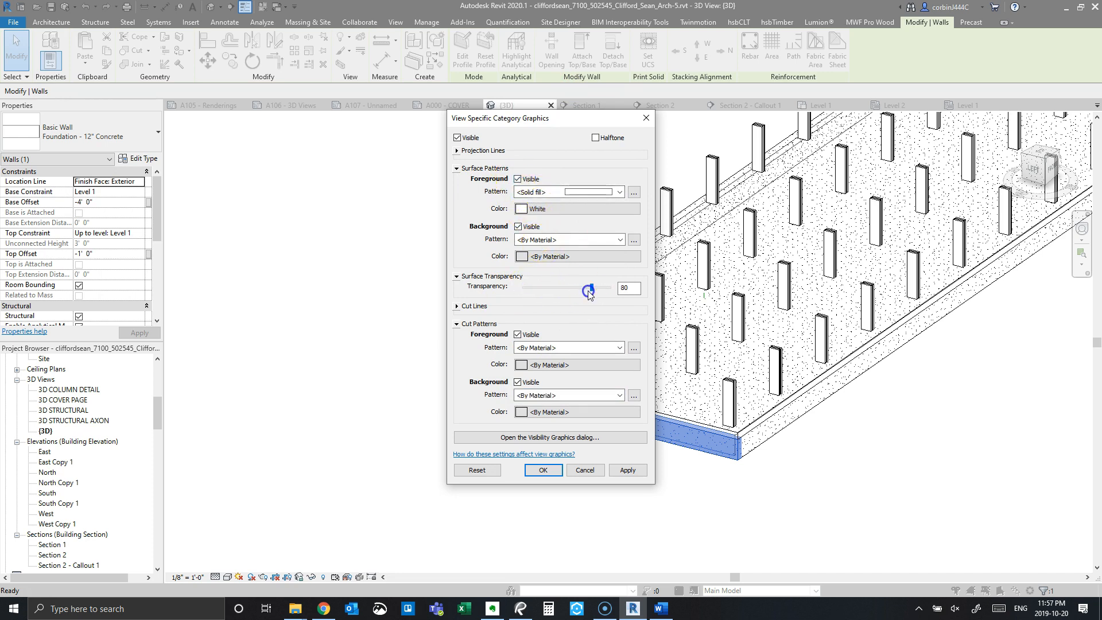
left_click(546, 470)
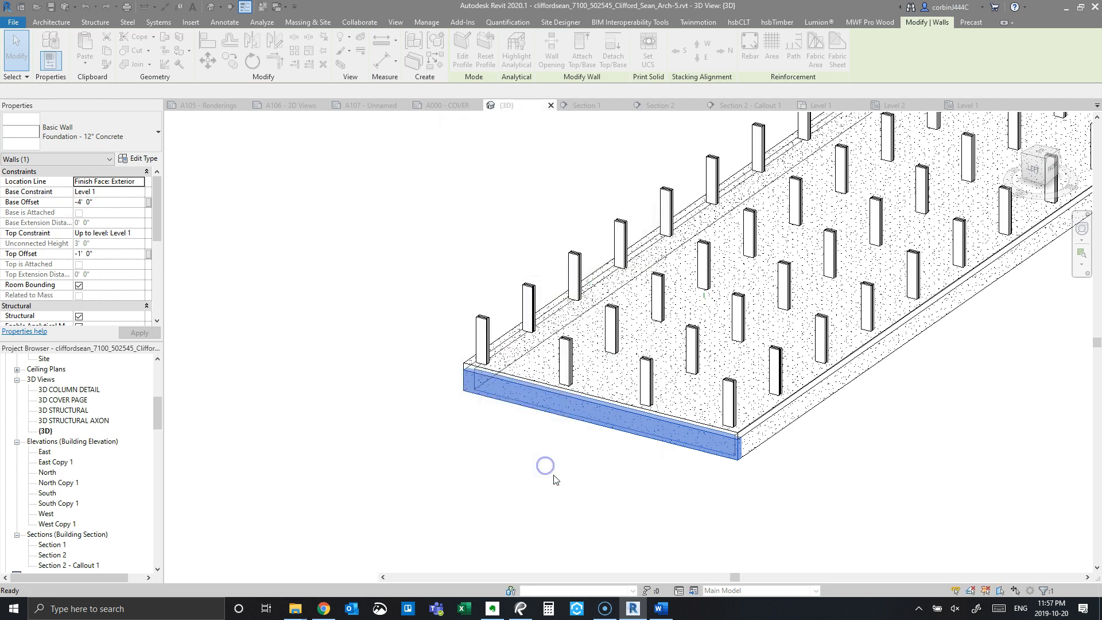
left_click(716, 506)
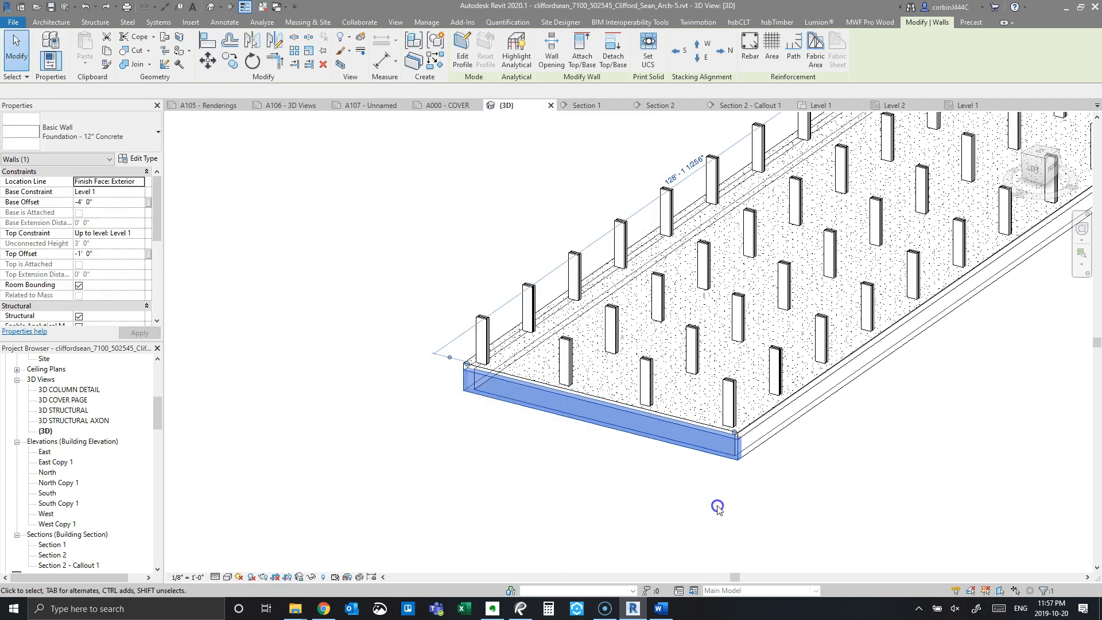
Step: Override the foundation slab's category graphics in the view with a white solid fill as the foreground surface pattern
left_click(746, 431)
left_click(349, 51)
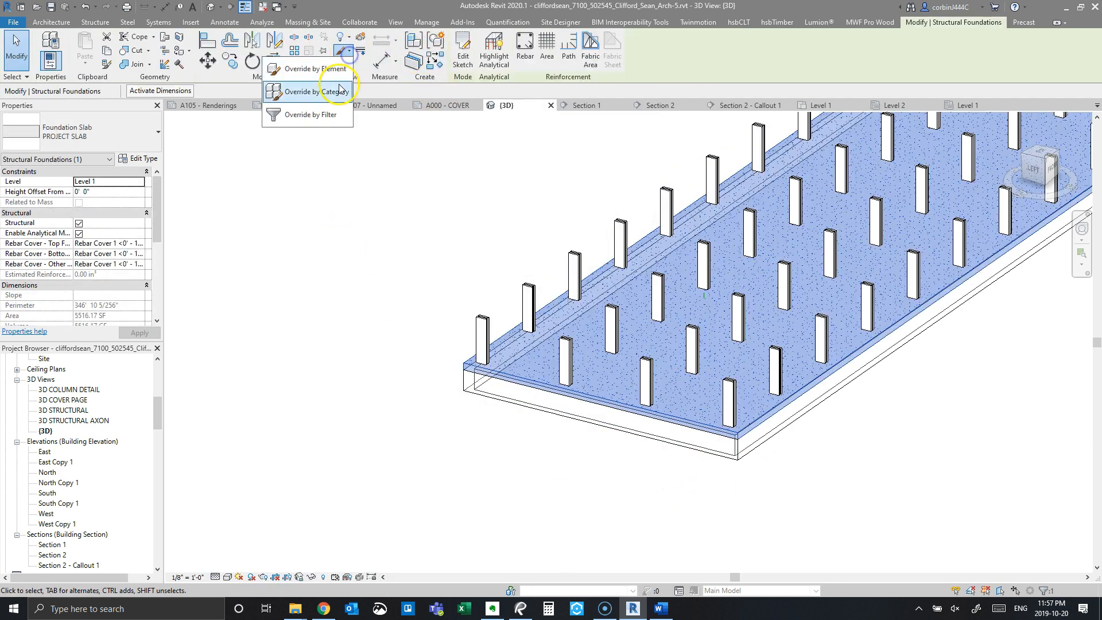
left_click(339, 86)
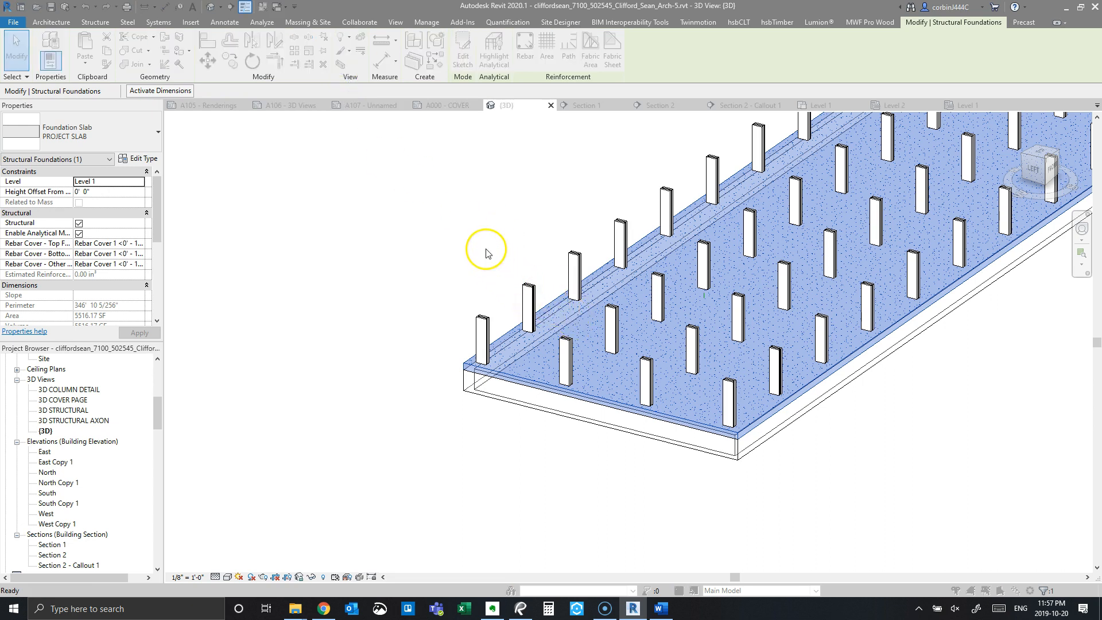
left_click(588, 195)
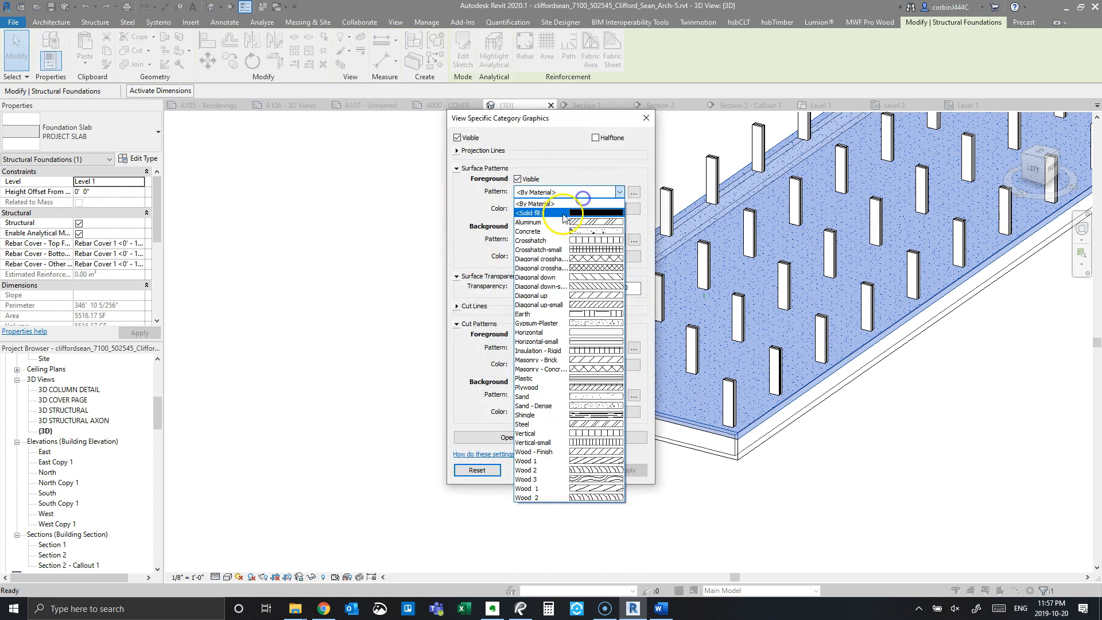
left_click(560, 219)
left_click(559, 211)
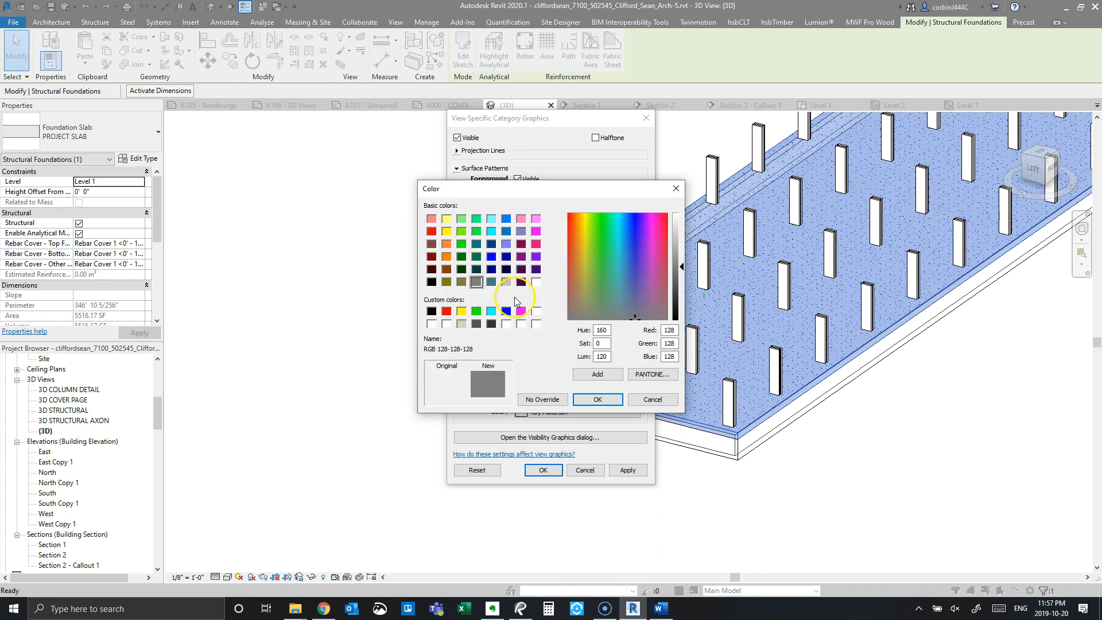
left_click(535, 281)
left_click(597, 399)
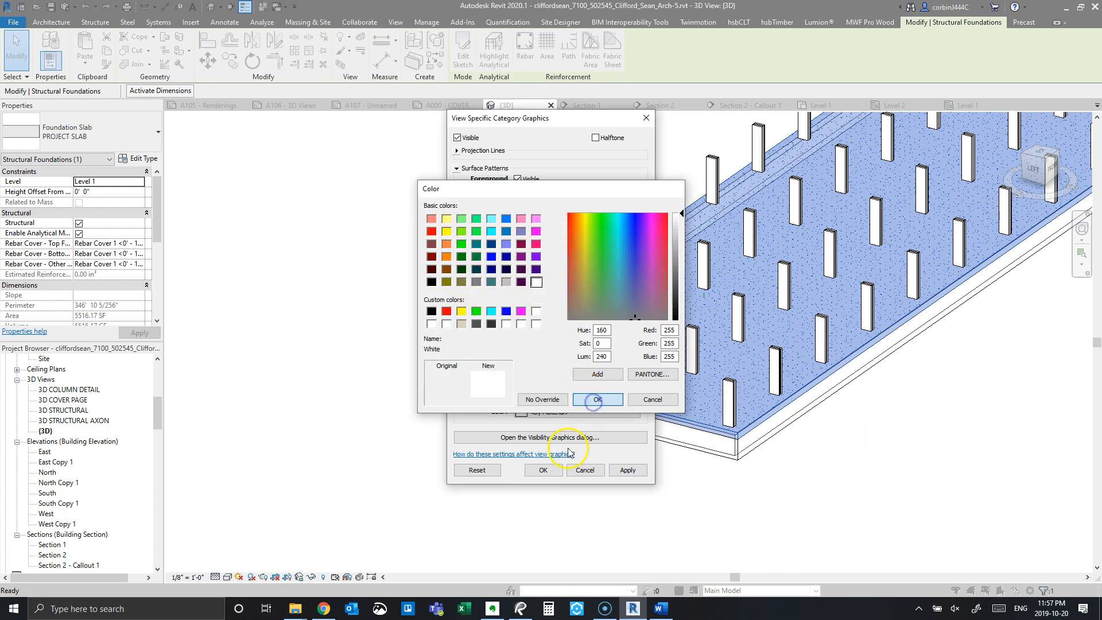
left_click(544, 472)
left_click(752, 485)
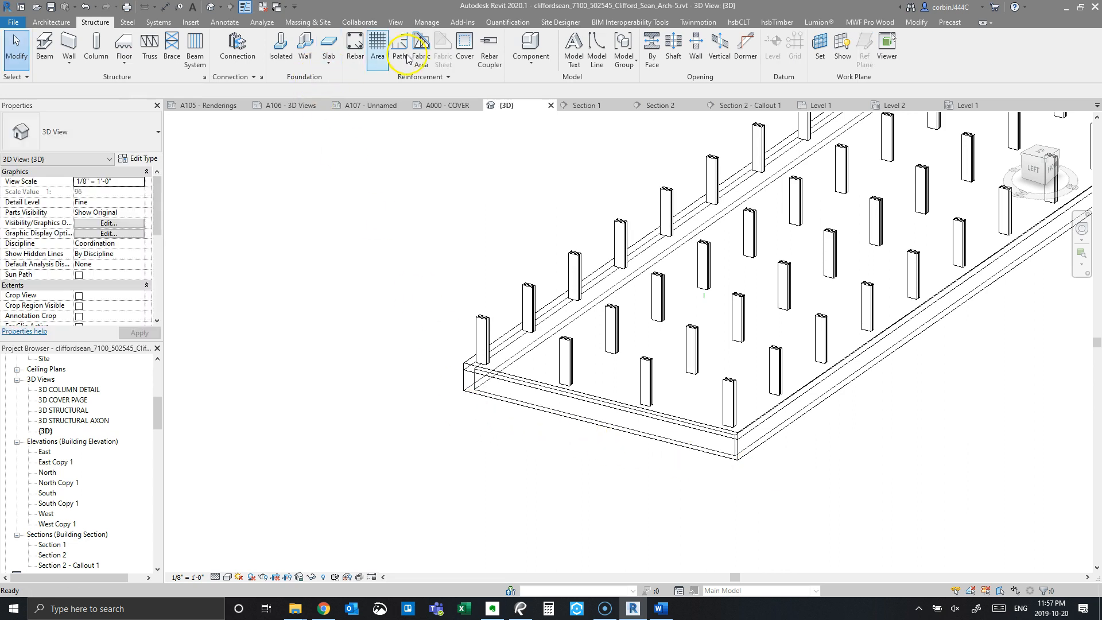
Step: Join the slab's geometry with the foundation walls at its near end and along its long sides
left_click(916, 22)
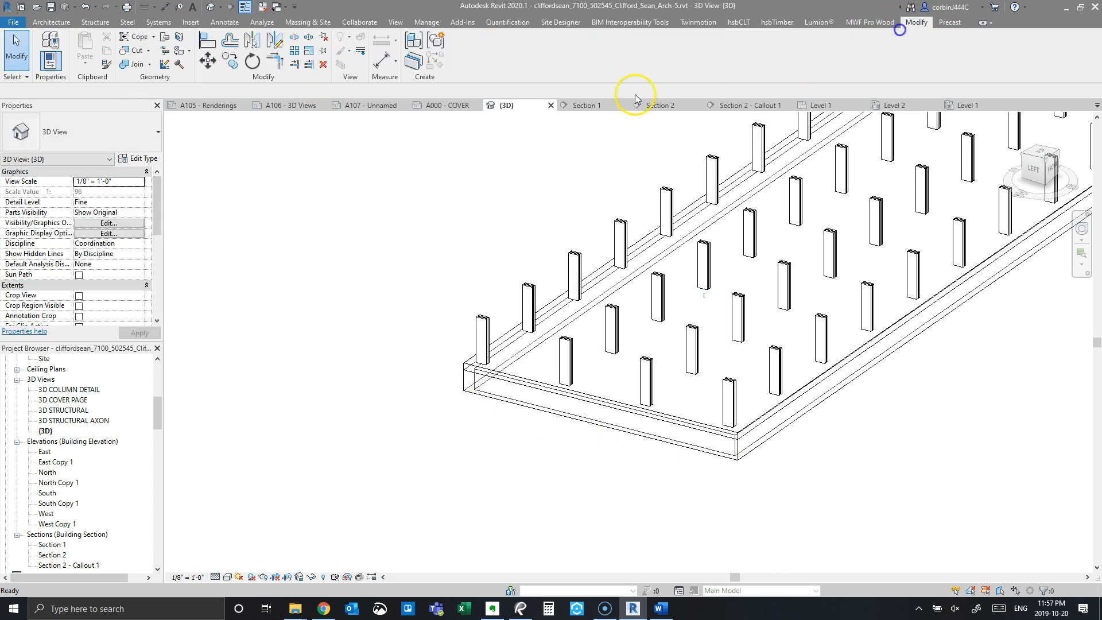
left_click(133, 64)
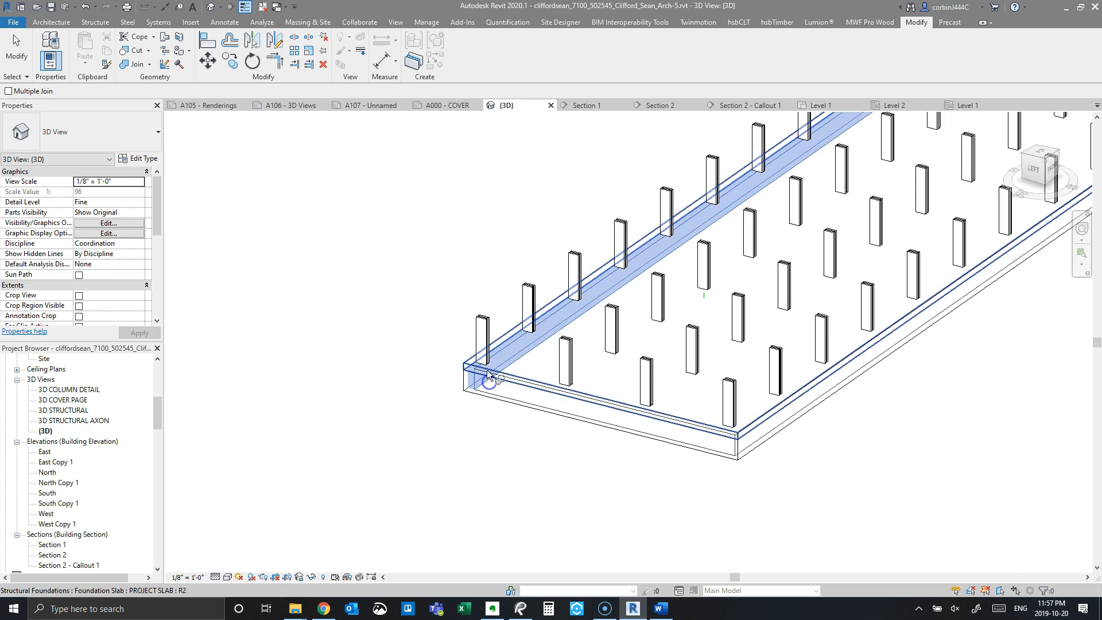
left_click(485, 399)
left_click(750, 426)
left_click(750, 441)
left_click(704, 438)
Step: Join the slab's geometry with the foundation wall at its opposite short end and the adjoining long wall
middle_click_drag(706, 451, 677, 464, "shift")
scroll(438, 413, "up", 5)
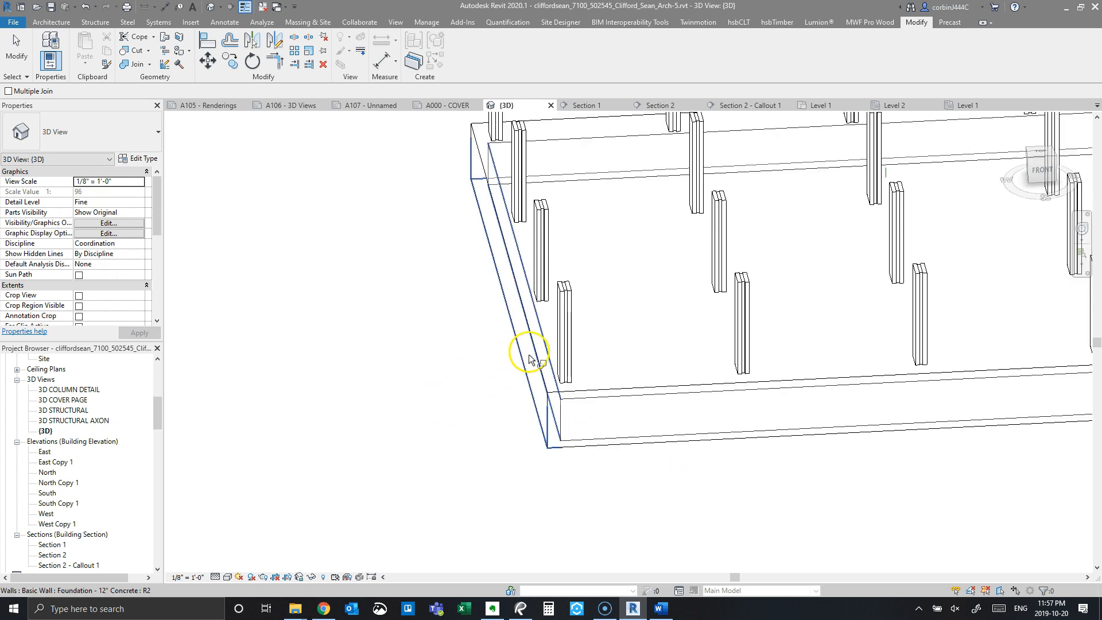
scroll(409, 370, "down", 2)
middle_click_drag(825, 425, 639, 402, "shift")
left_click(745, 449)
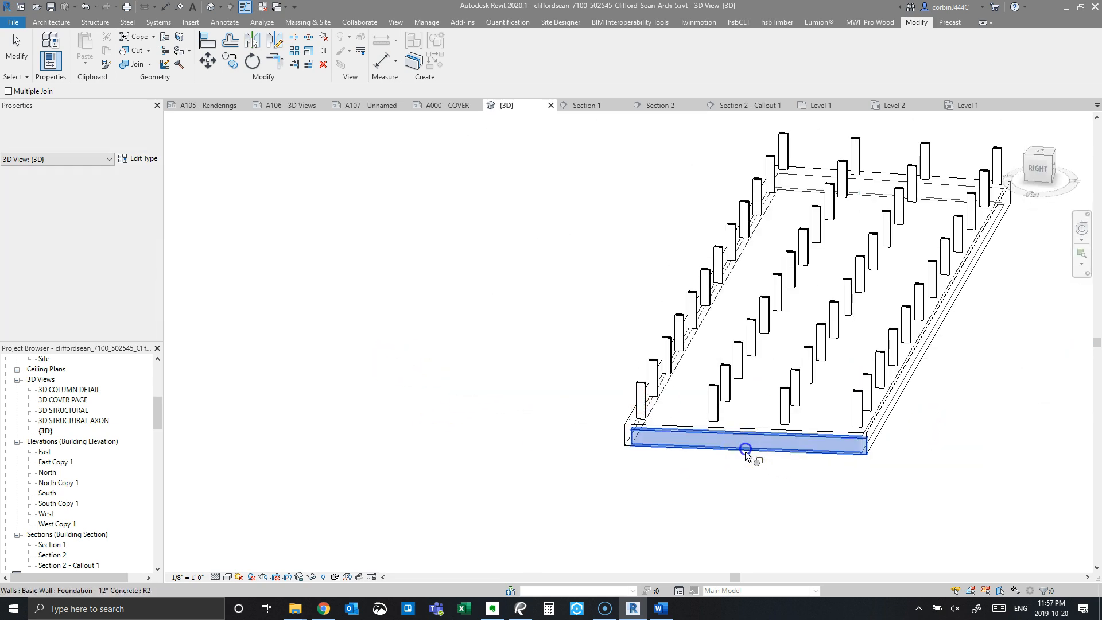
left_click(746, 430)
left_click(869, 446)
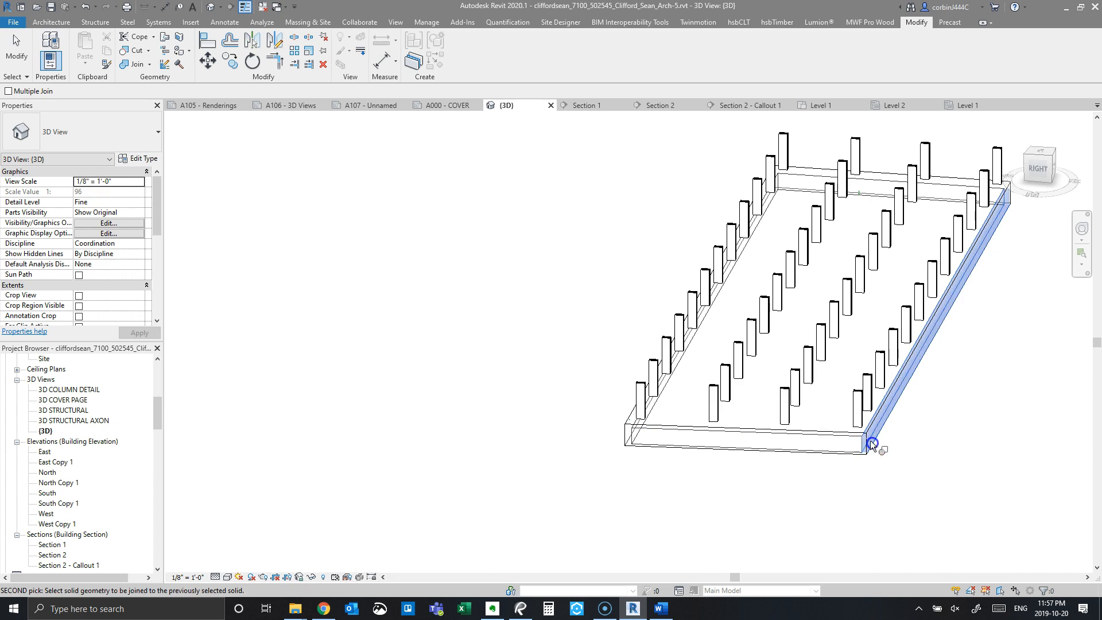
left_click(836, 431)
middle_click_drag(541, 442, 939, 411, "shift")
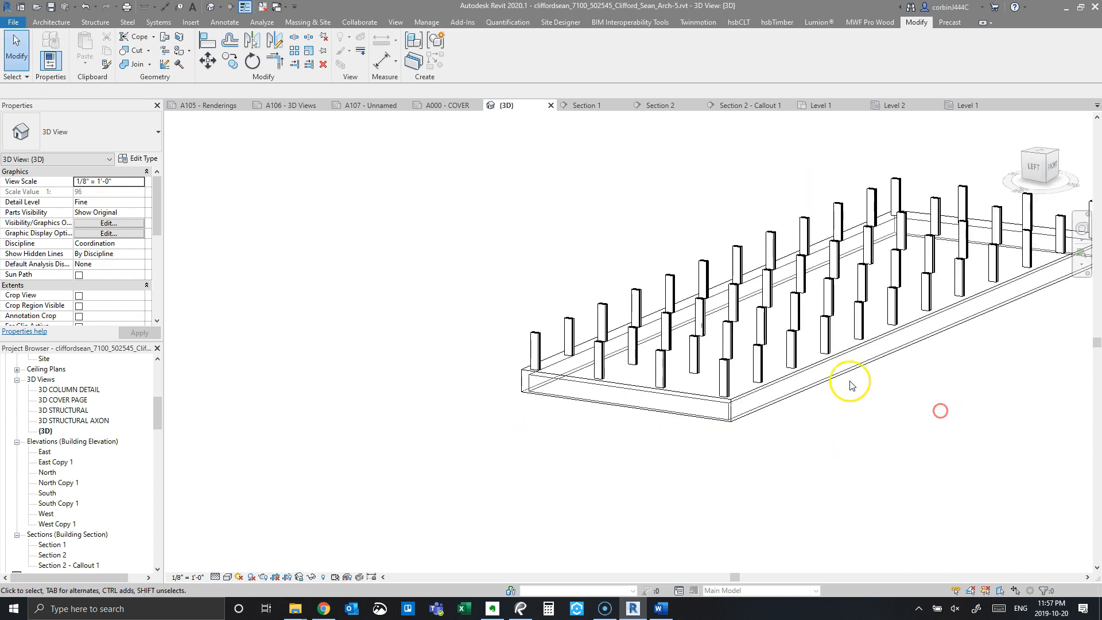
scroll(808, 406, "up", 3)
scroll(713, 432, "down", 2)
middle_click_drag(755, 459, 725, 460, "shift")
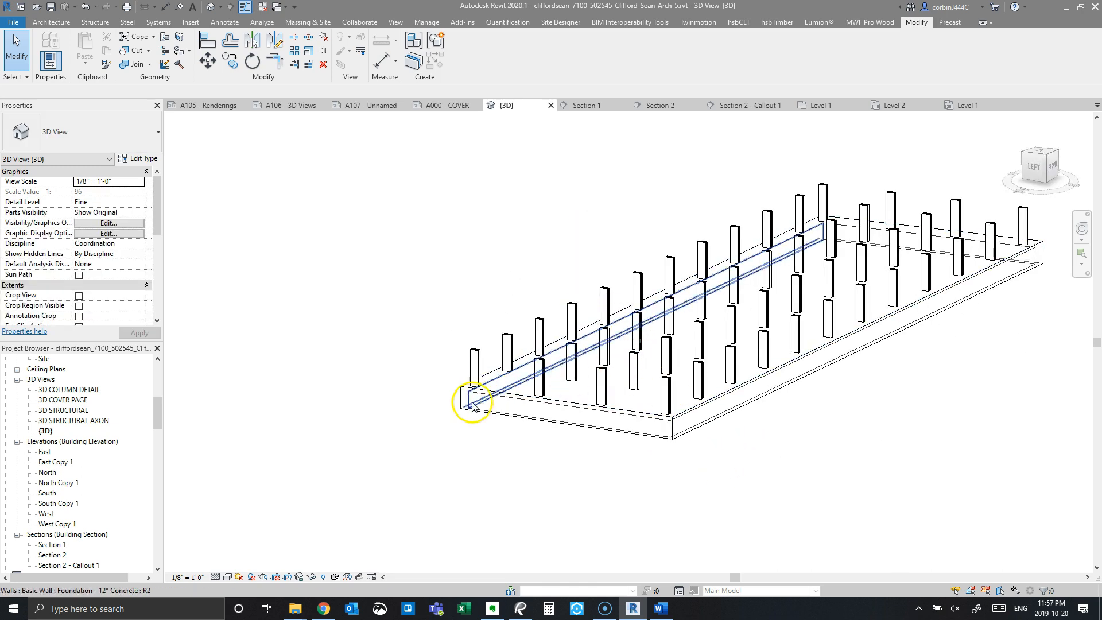
mouse_move(642, 411)
middle_mouse_down("shift")
mouse_move(635, 418)
mouse_move(644, 226)
mouse_move(660, 418)
mouse_move(654, 412)
middle_mouse_up("shift")
scroll(663, 304, "up", 1)
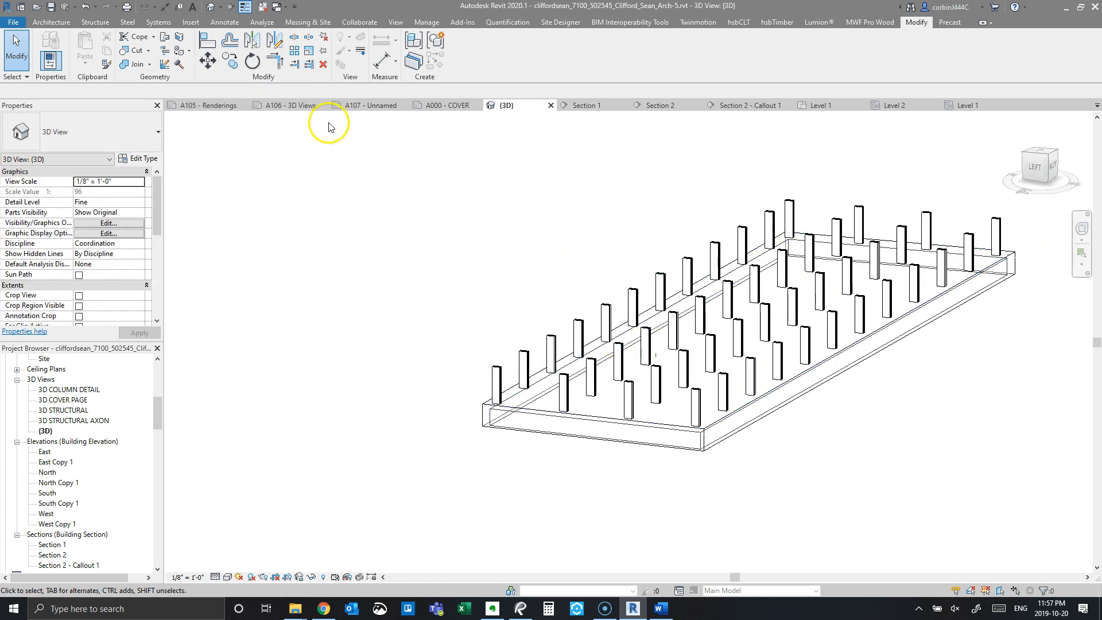
Step: Start an isolated foundation, agree to load a family, and browse to the Structural Foundations folder in US Imperial
left_click(97, 25)
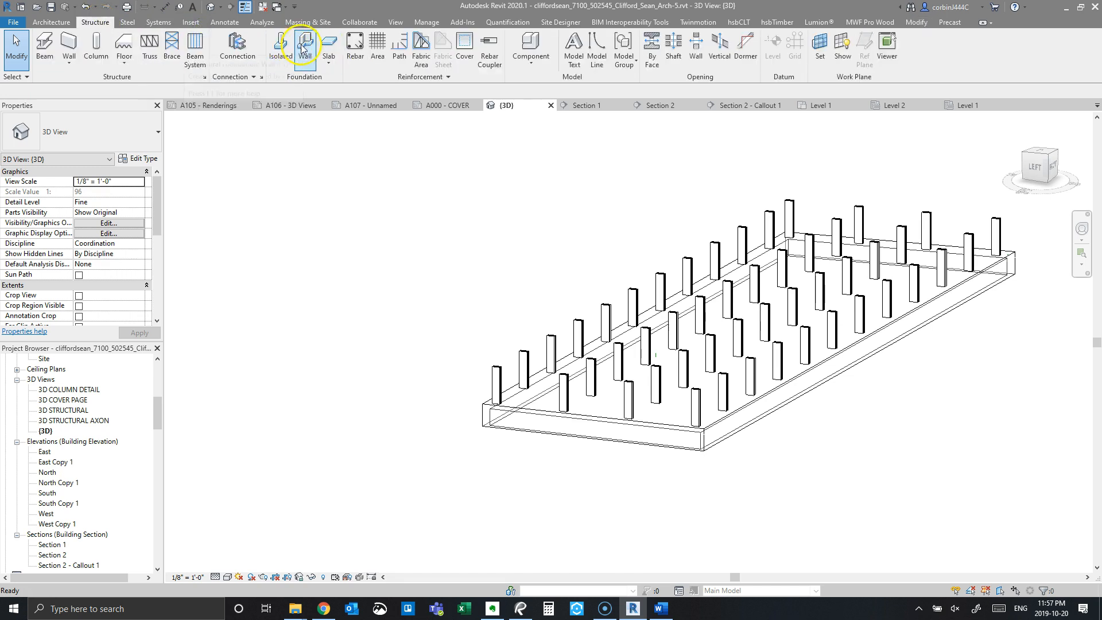
left_click(280, 50)
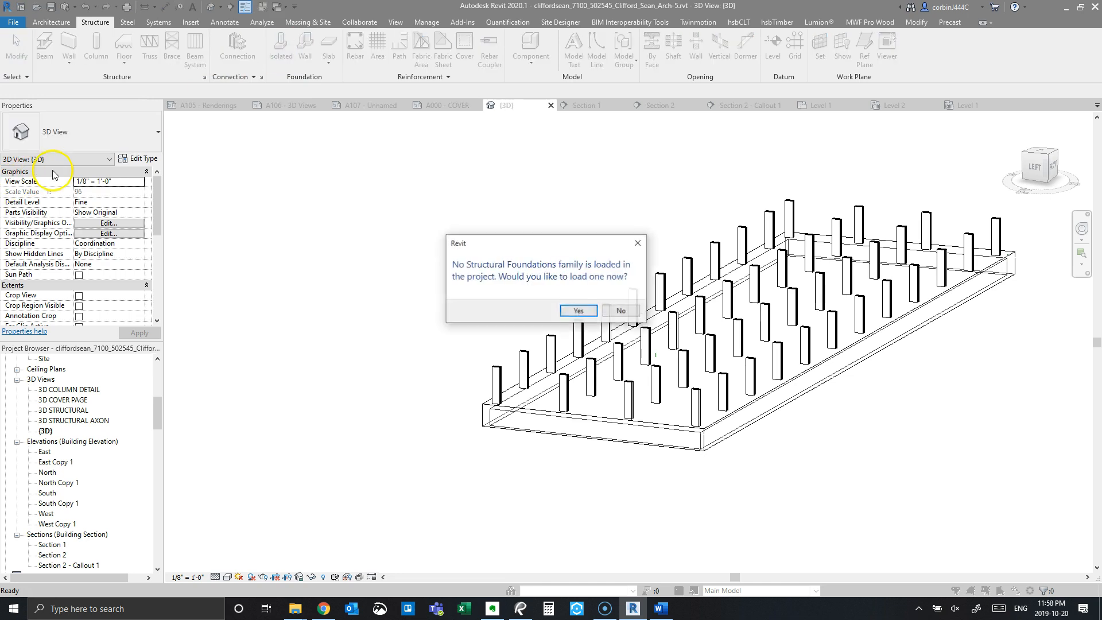
left_click(577, 311)
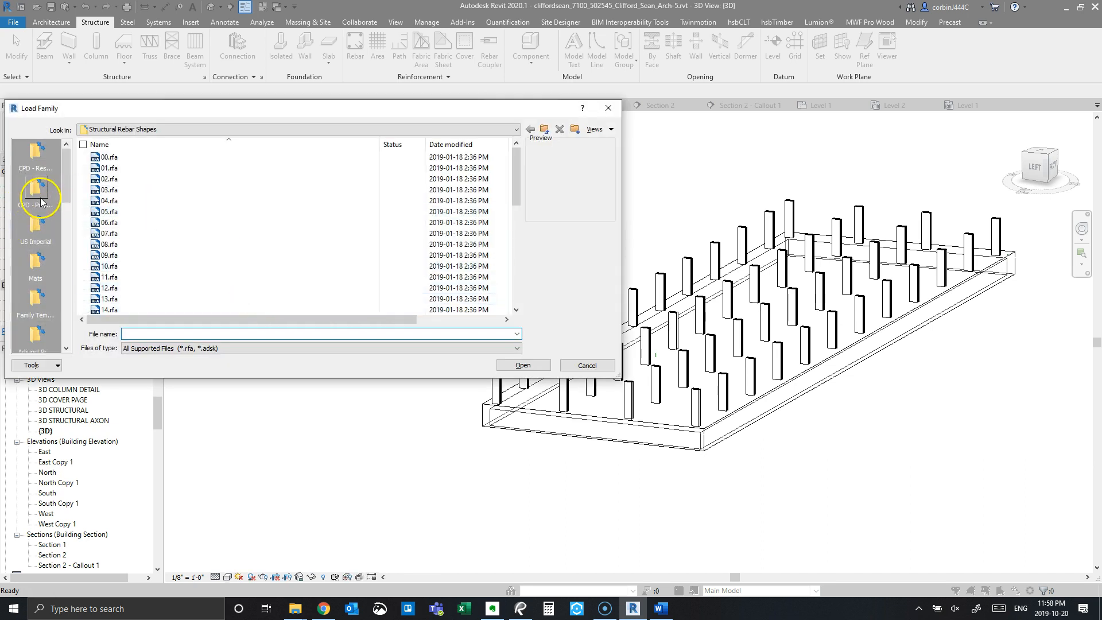
left_click(544, 130)
scroll(190, 241, "down", 10)
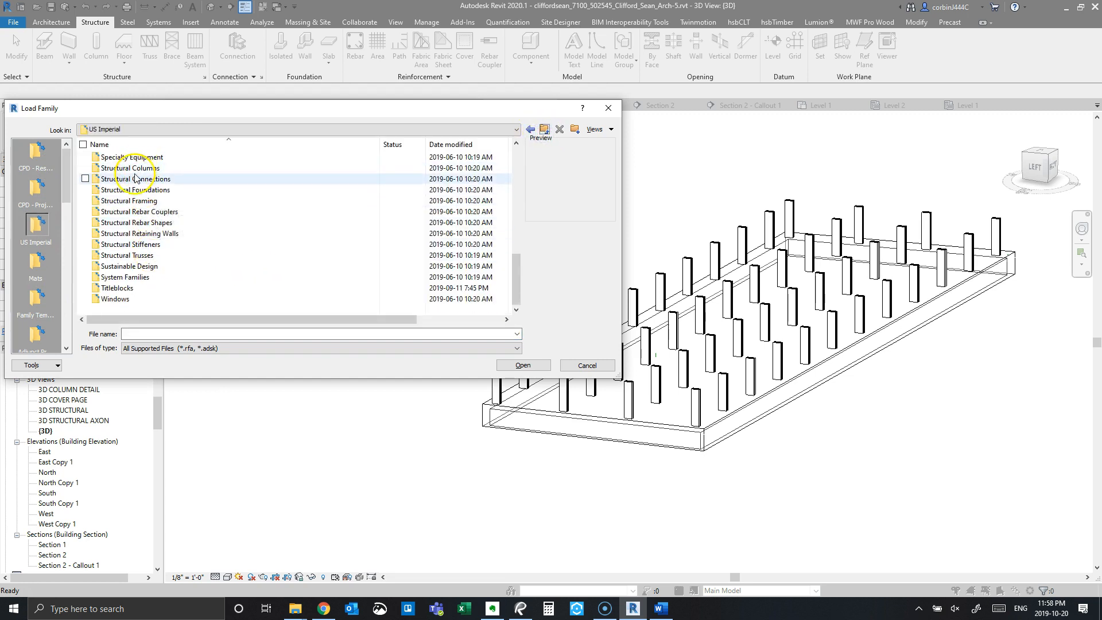
double_click(138, 191)
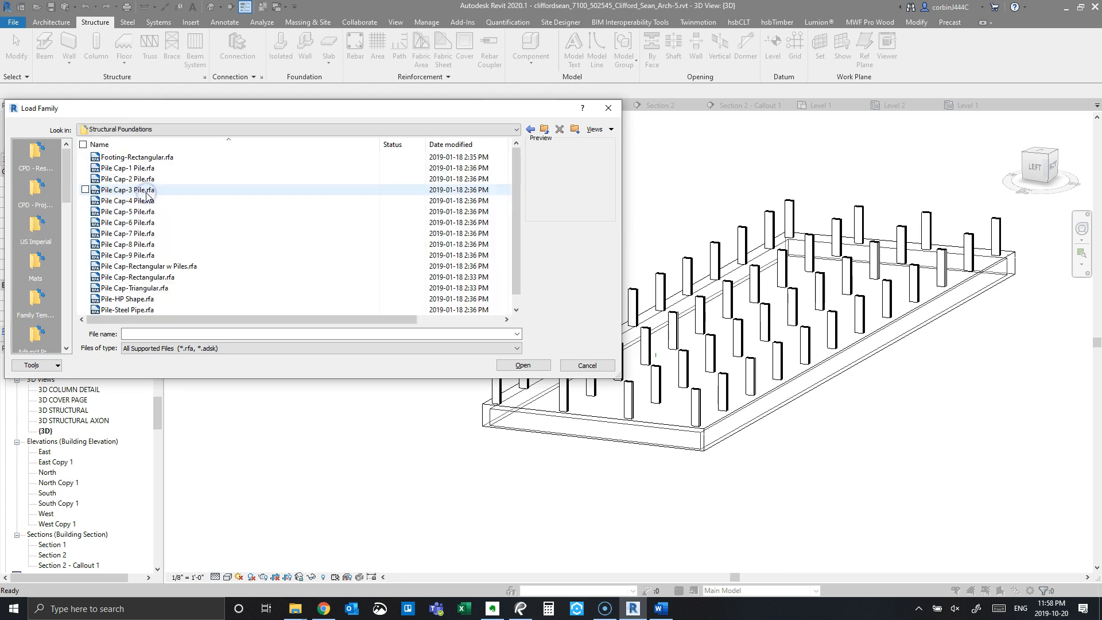
Step: Compare the previews of the footing, pile cap and pile families and load Pile Cap-Rectangular.rfa
left_click(137, 265)
left_click(141, 288)
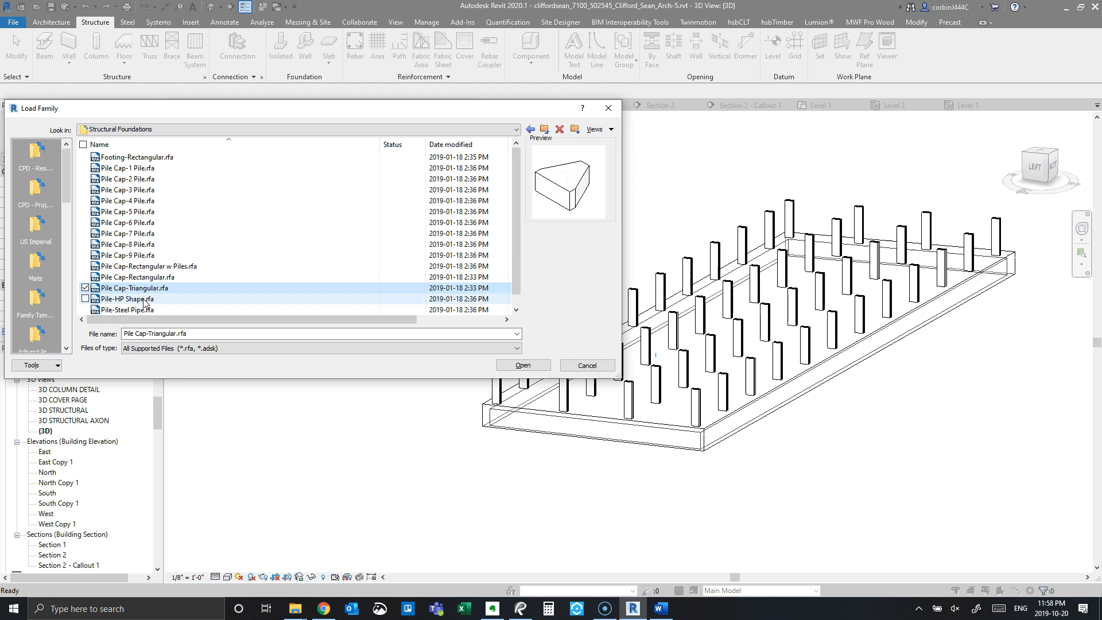
left_click(140, 157)
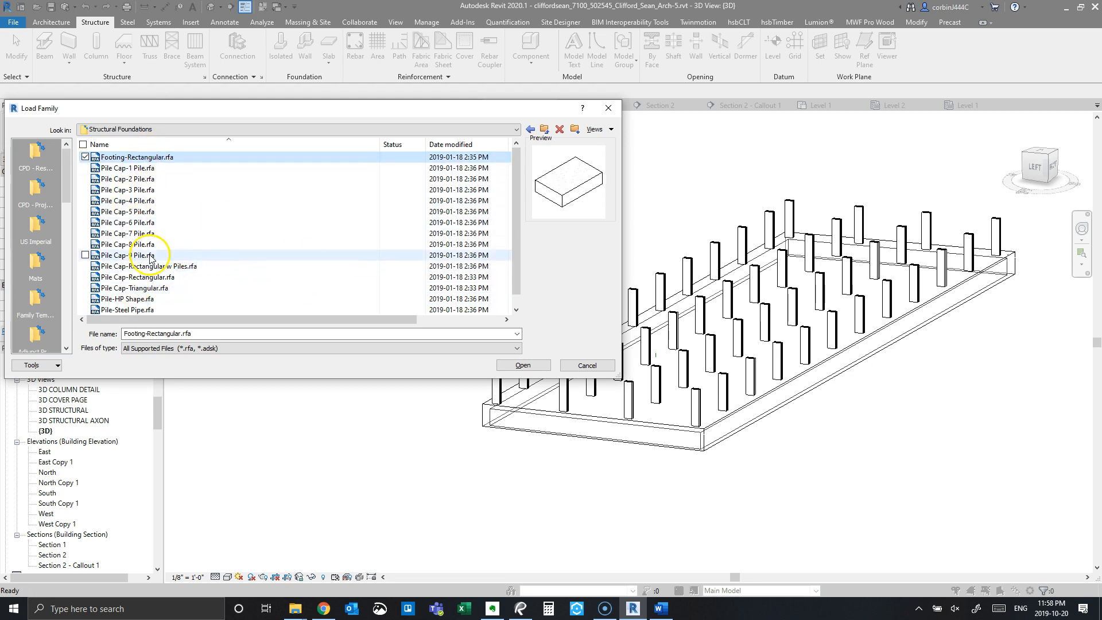
scroll(151, 260, "down", 1)
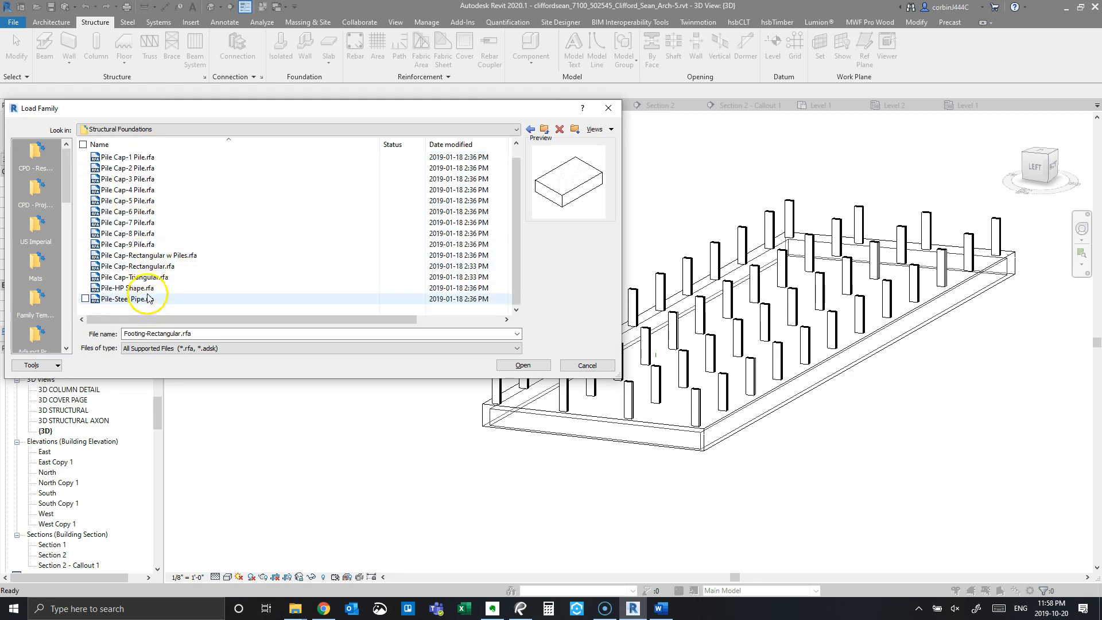
scroll(148, 298, "up", 1)
left_click(143, 179)
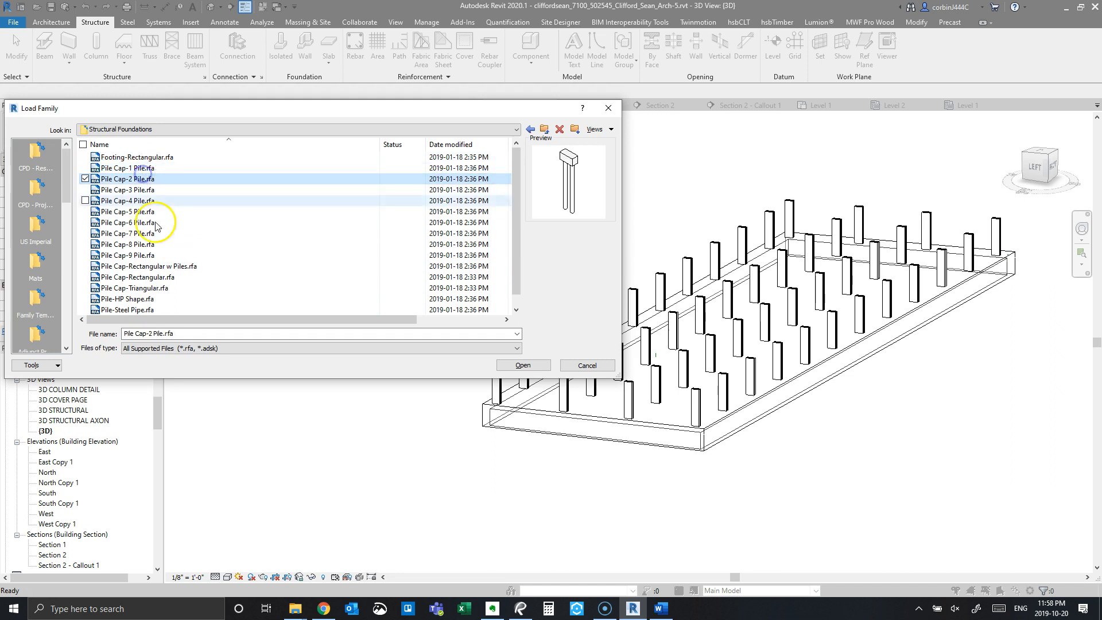
scroll(155, 226, "down", 1)
left_click(127, 287)
left_click(127, 277)
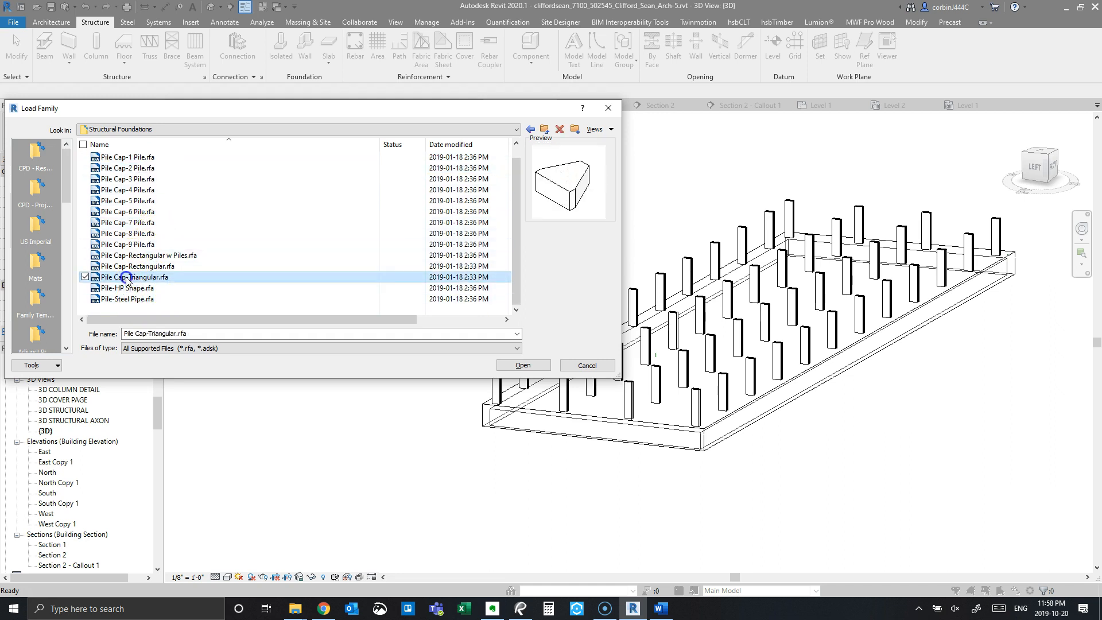
left_click(129, 255)
left_click(131, 267)
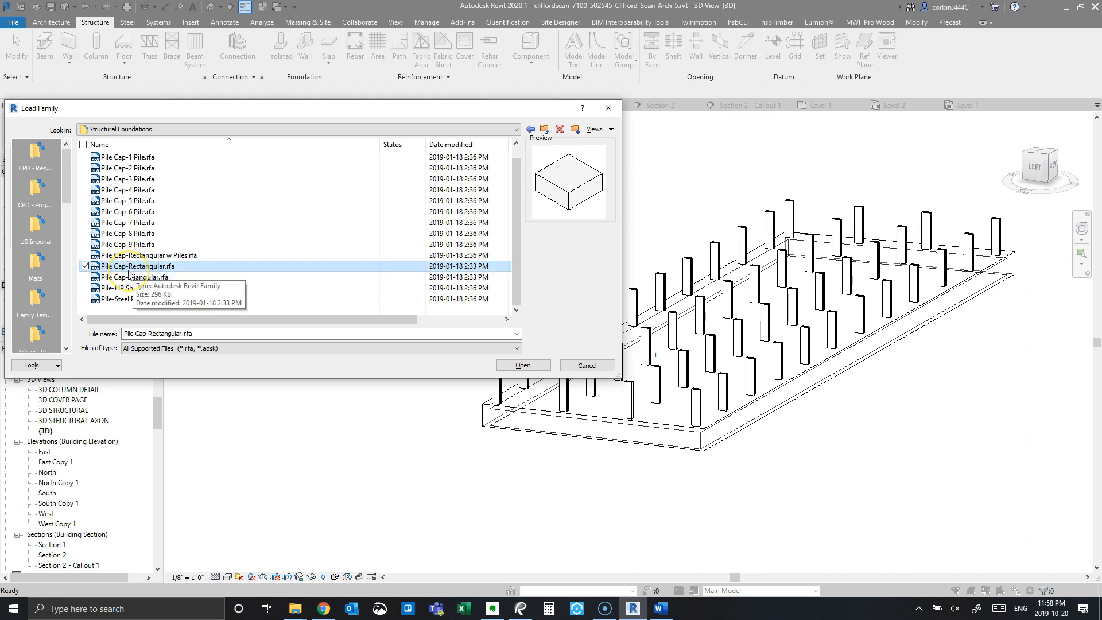
double_click(128, 271)
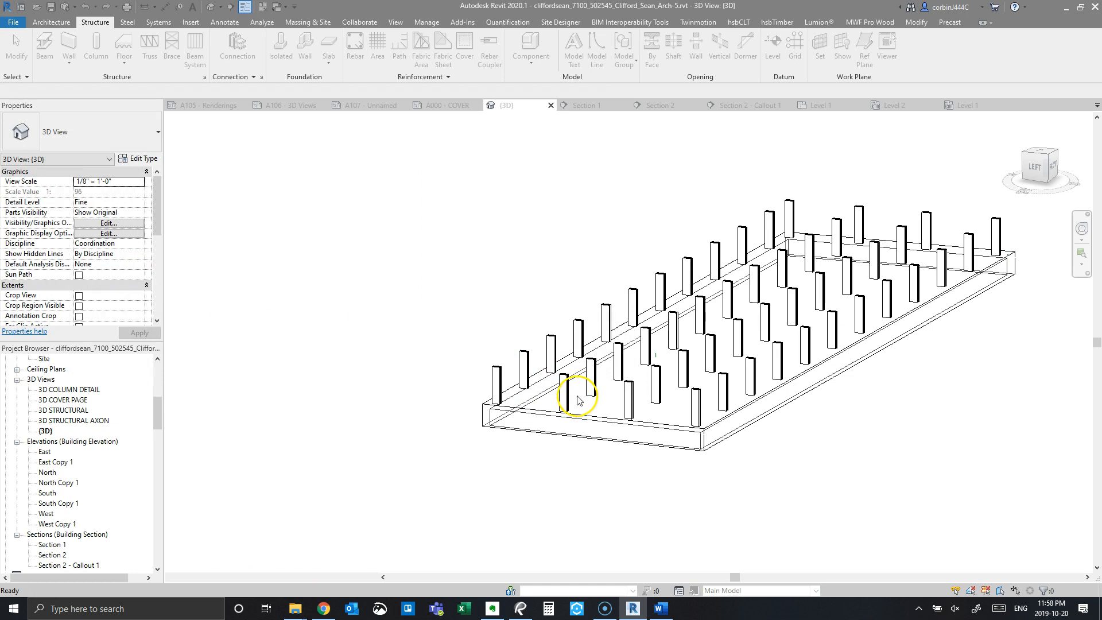
Step: Duplicate the 81" x 81" x 36" rectangular pile cap type under the name 5x5x3
scroll(578, 396, "up", 5)
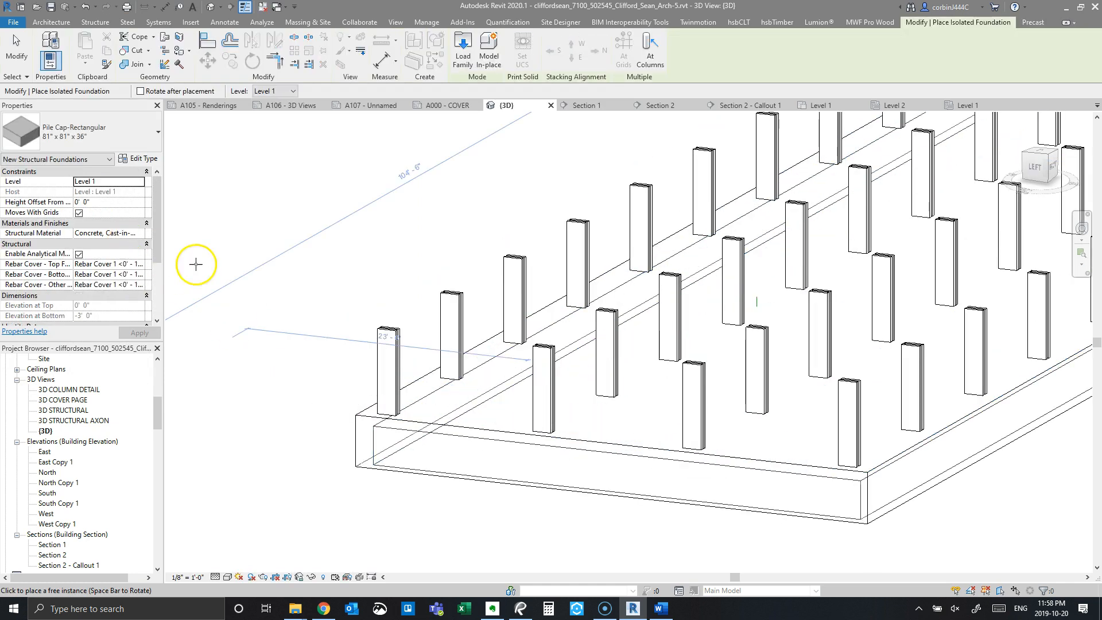
left_click(124, 160)
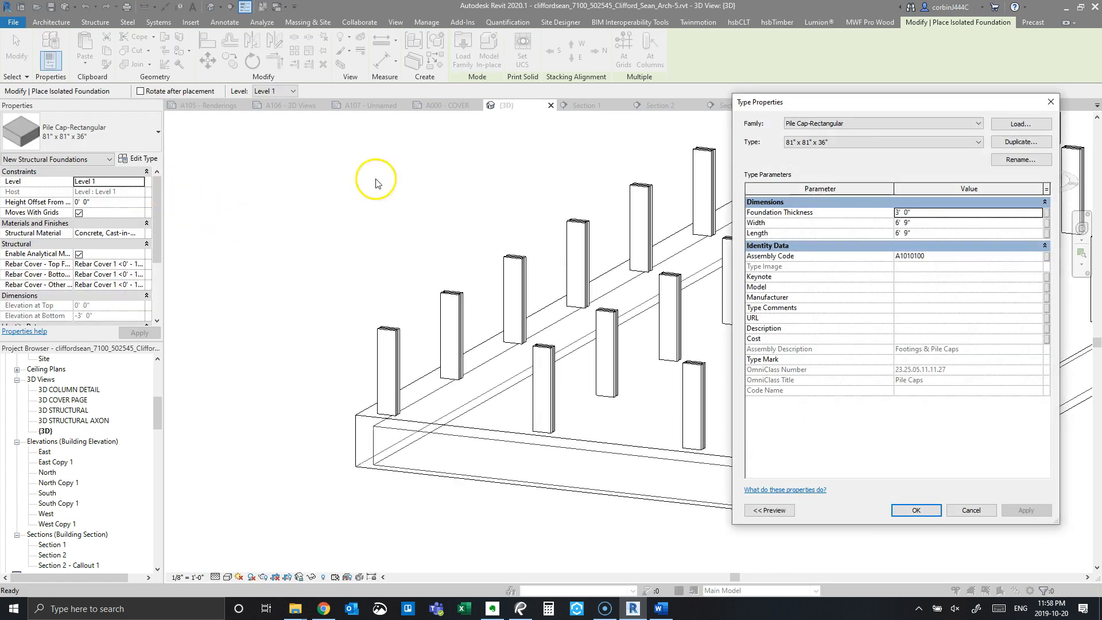
left_click(834, 143)
left_click(834, 152)
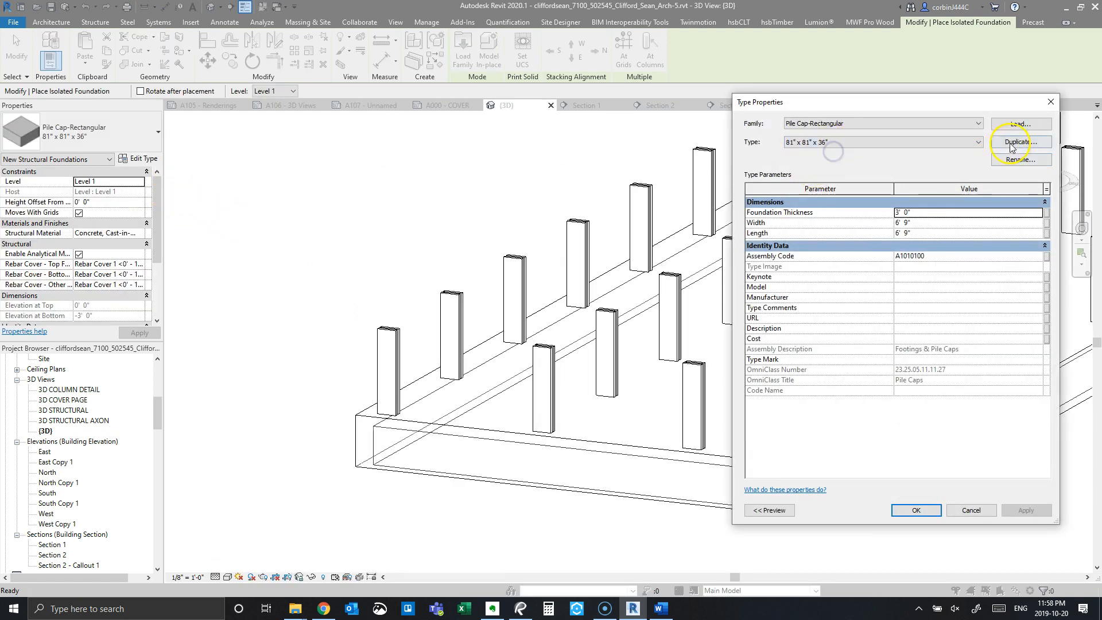
left_click(1019, 141)
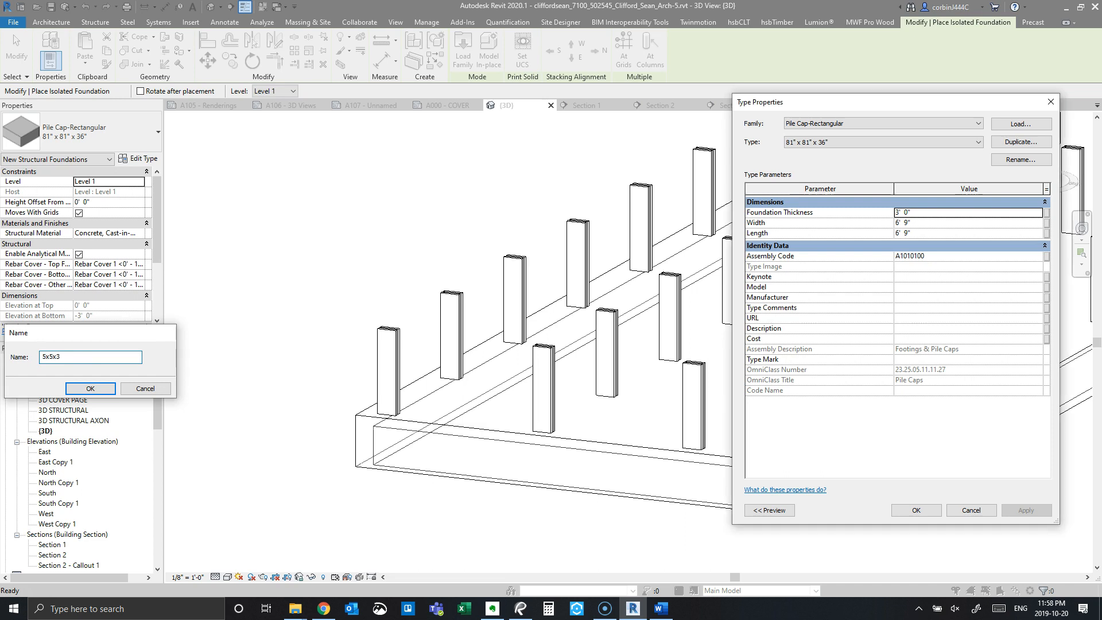
key("Return")
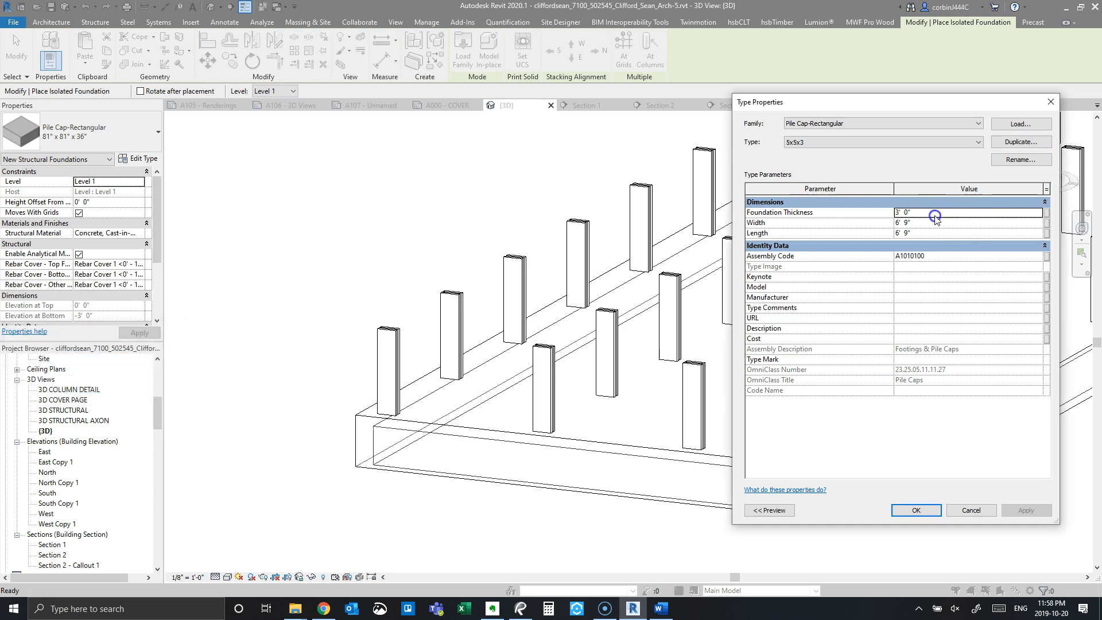
Step: Set the 5x5x3 type's width and length to 5' 0" each and apply the type properties
type("q")
key("Return")
left_click(601, 294)
left_click(1024, 142)
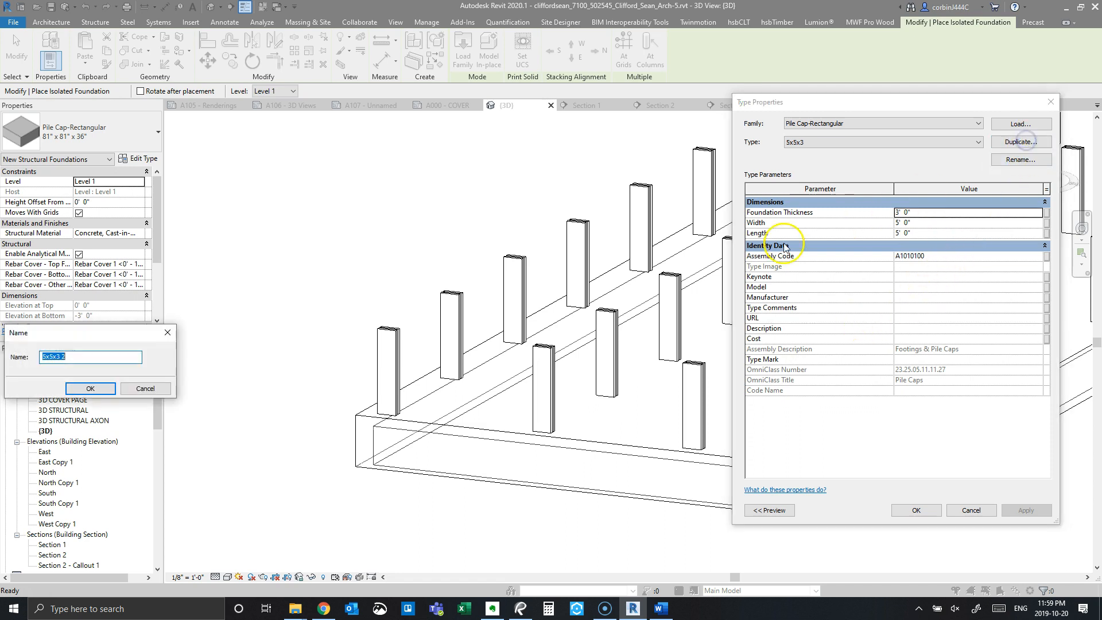
left_click(96, 378)
left_click(935, 510)
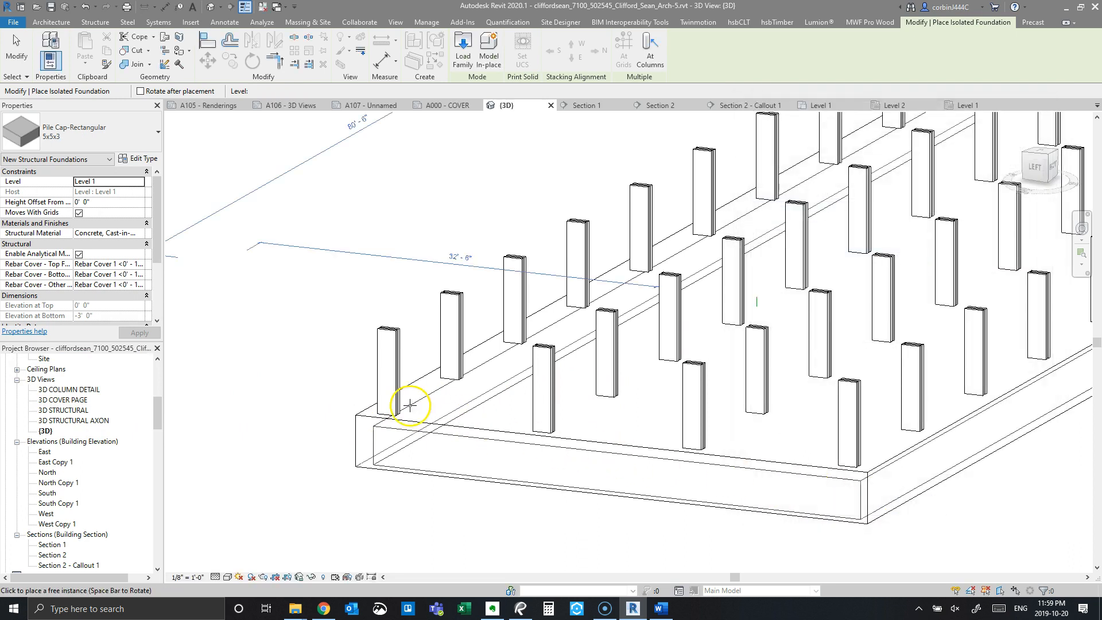
Step: Begin placing 5x5x3 isolated foundations at structural columns on Level 1, window-selecting the interior rows of columns
middle_click_drag(521, 447, 575, 518, "shift")
scroll(568, 450, "down", 3)
scroll(640, 508, "up", 4)
scroll(707, 437, "down", 4)
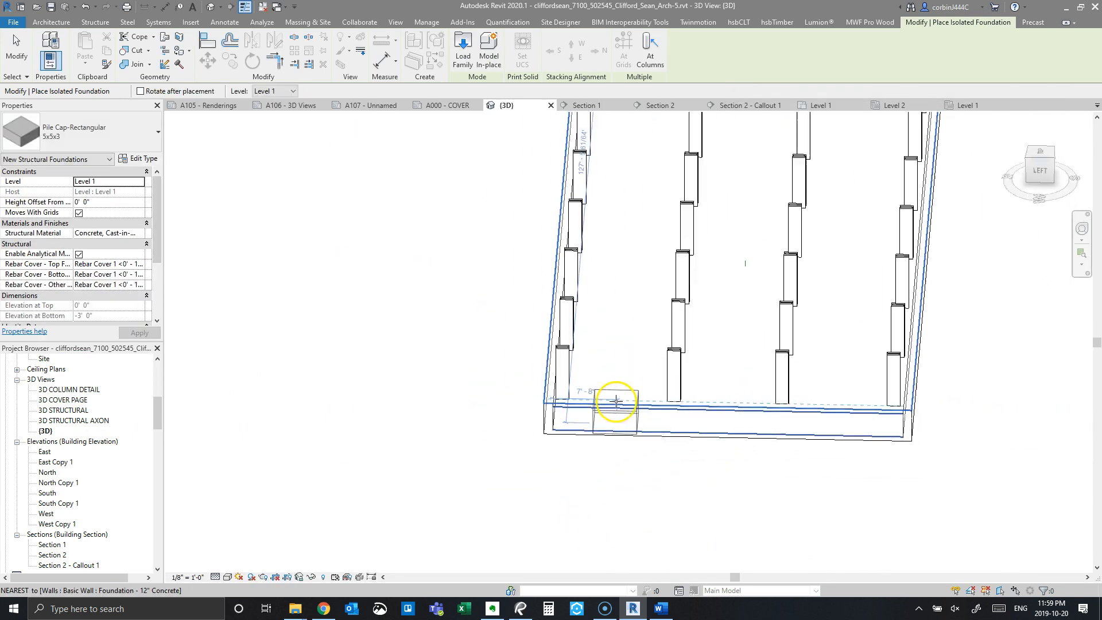
left_click(644, 71)
scroll(804, 413, "down", 6)
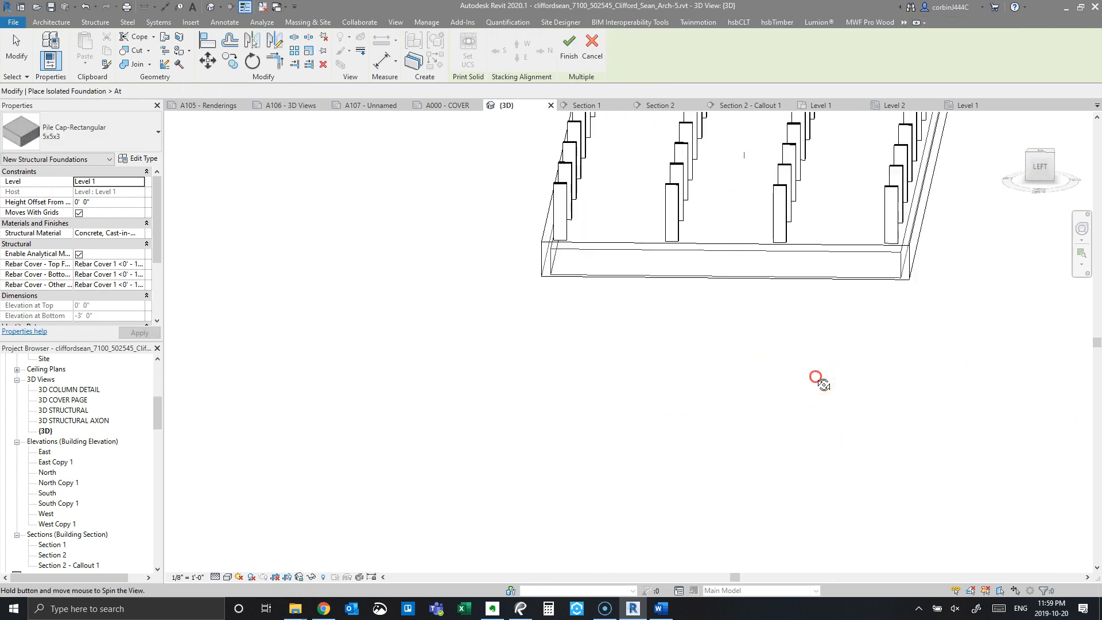
mouse_move(757, 396)
middle_mouse_down("shift")
mouse_move(738, 389)
mouse_move(759, 423)
mouse_move(748, 384)
mouse_move(754, 409)
middle_mouse_up("shift")
left_click_drag(734, 296, 653, 343)
middle_click_drag(635, 386, 738, 531, "shift")
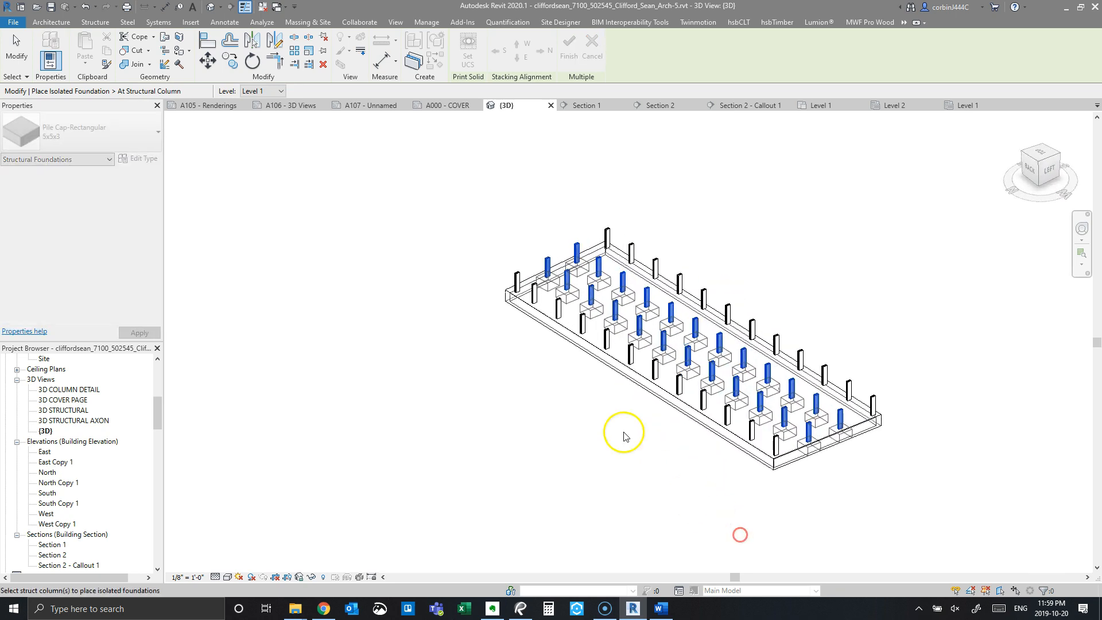
Step: Adjust the foundation column selection and take the perimeter column at the short end out of it
middle_click_drag(521, 302, 521, 222, "shift")
left_click_drag(521, 222, 770, 361)
middle_click_drag(769, 361, 799, 379, "shift")
scroll(573, 347, "up", 3)
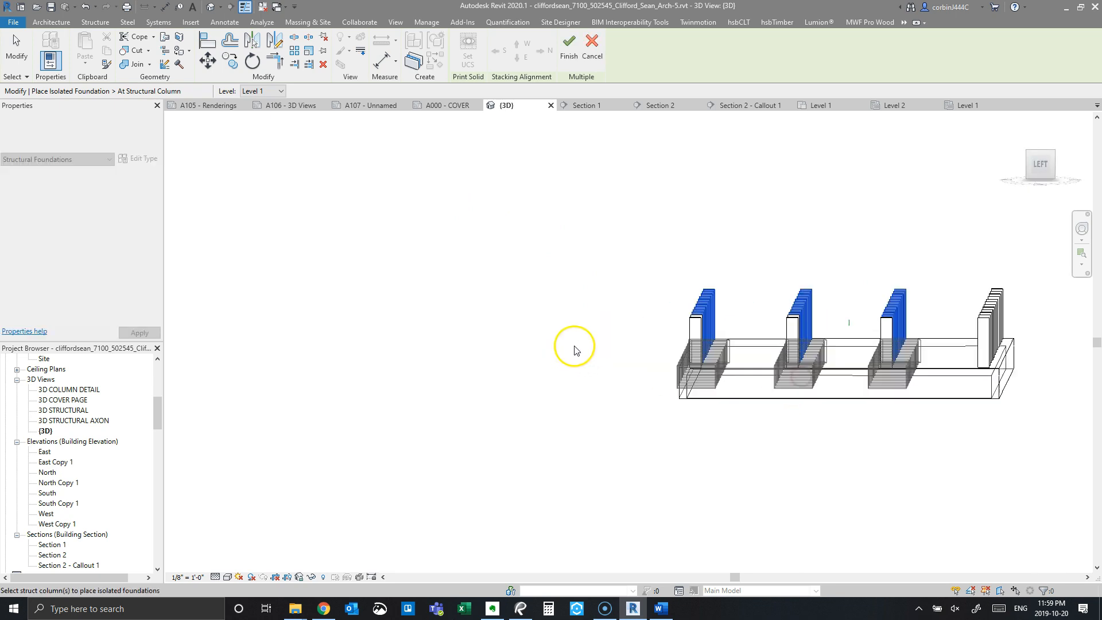
scroll(680, 389, "up", 3)
middle_click_drag(681, 388, 725, 403, "shift")
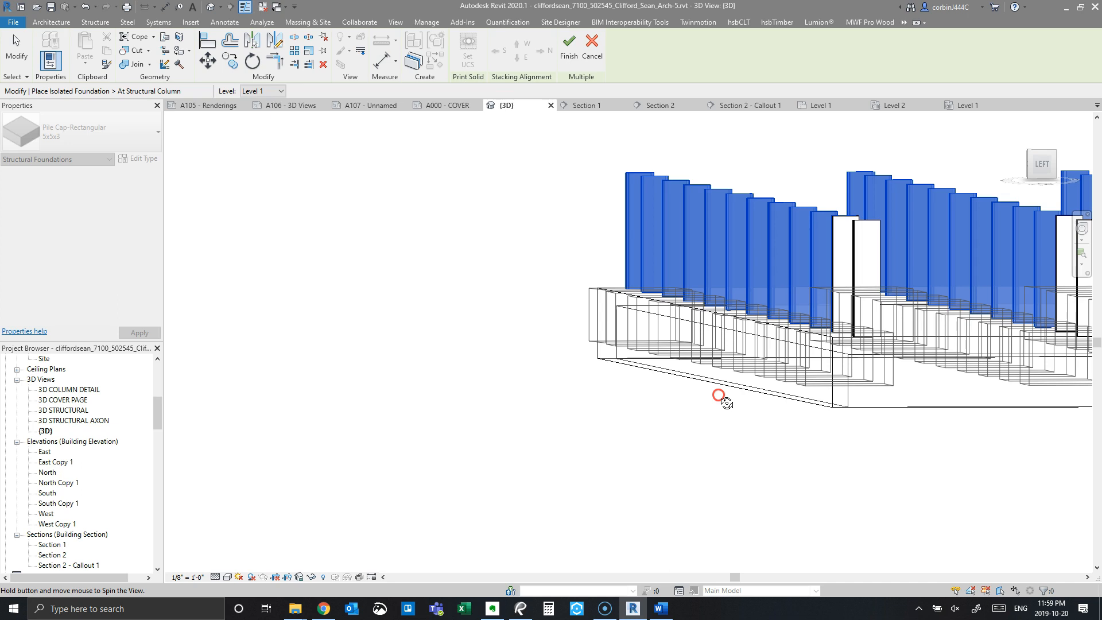
middle_click_drag(726, 402, 591, 327, "shift")
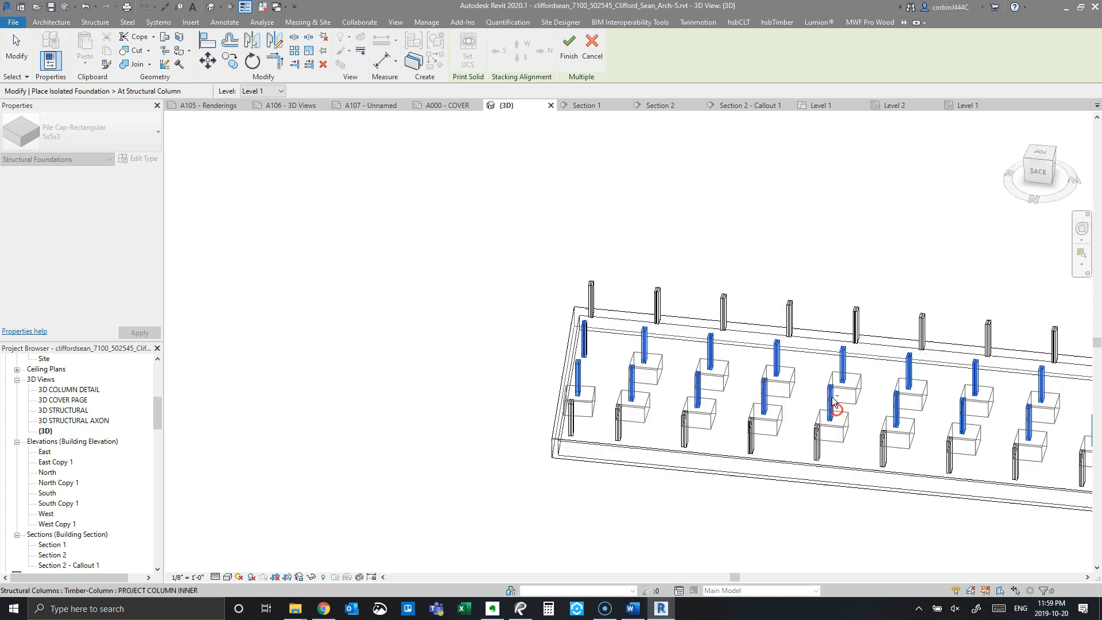
left_click(579, 383)
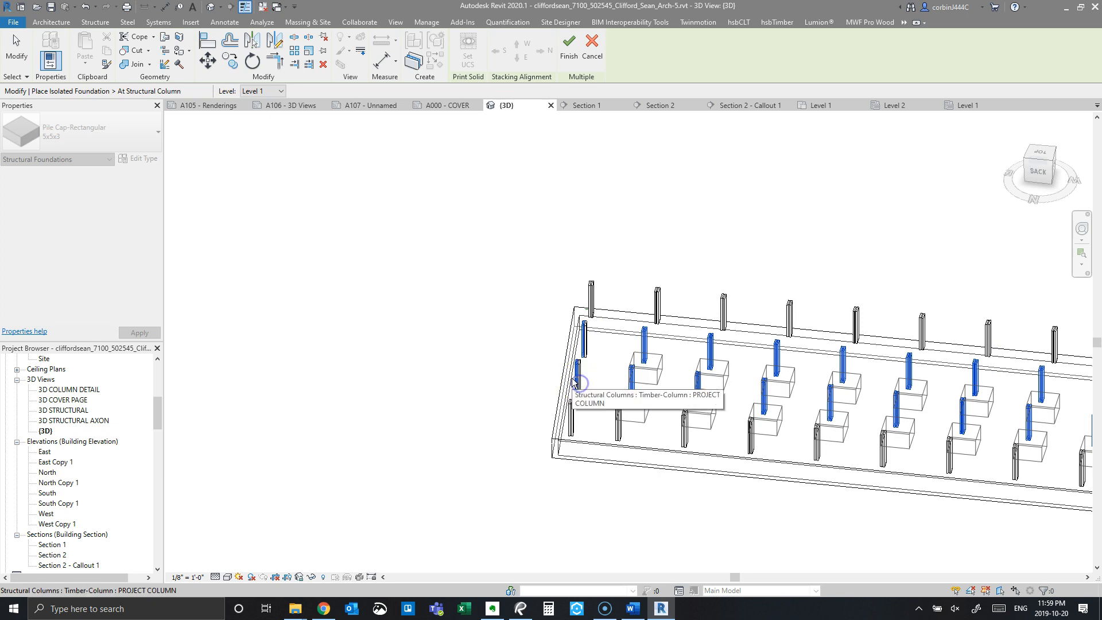
Step: Complete the selection at the interior column closest to the opposite short end and finish placing footings under the interior columns
scroll(579, 372, "down", 4)
middle_click_drag(880, 455, 669, 427, "shift")
scroll(678, 495, "up", 6)
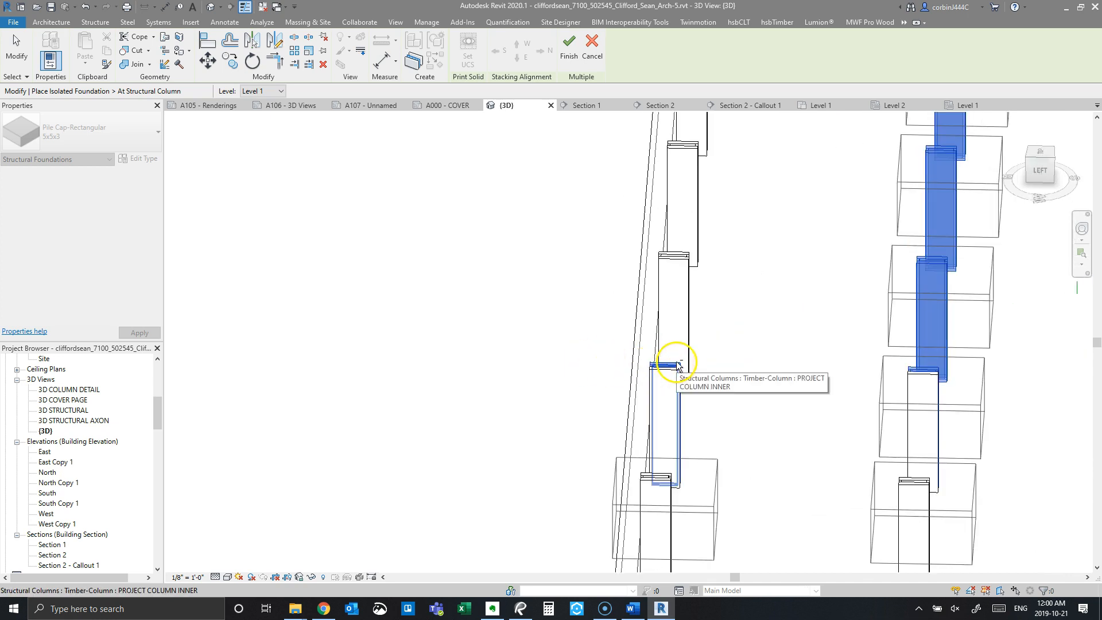
scroll(794, 390, "down", 1)
scroll(794, 390, "down", 3)
middle_click_drag(964, 445, 845, 456, "shift")
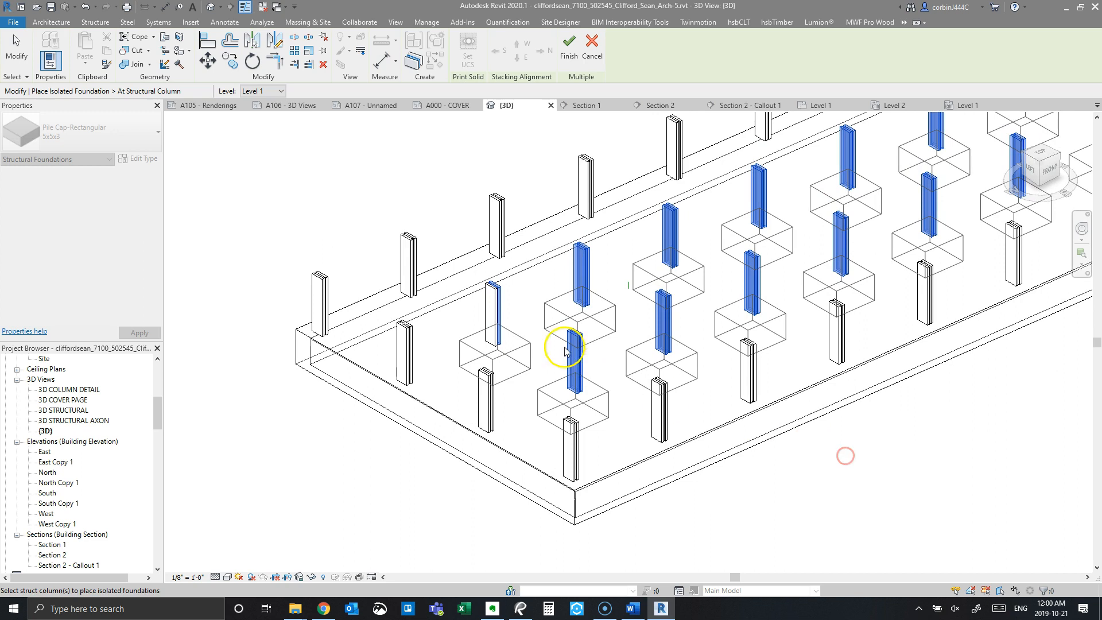
left_click(493, 301, "ctrl")
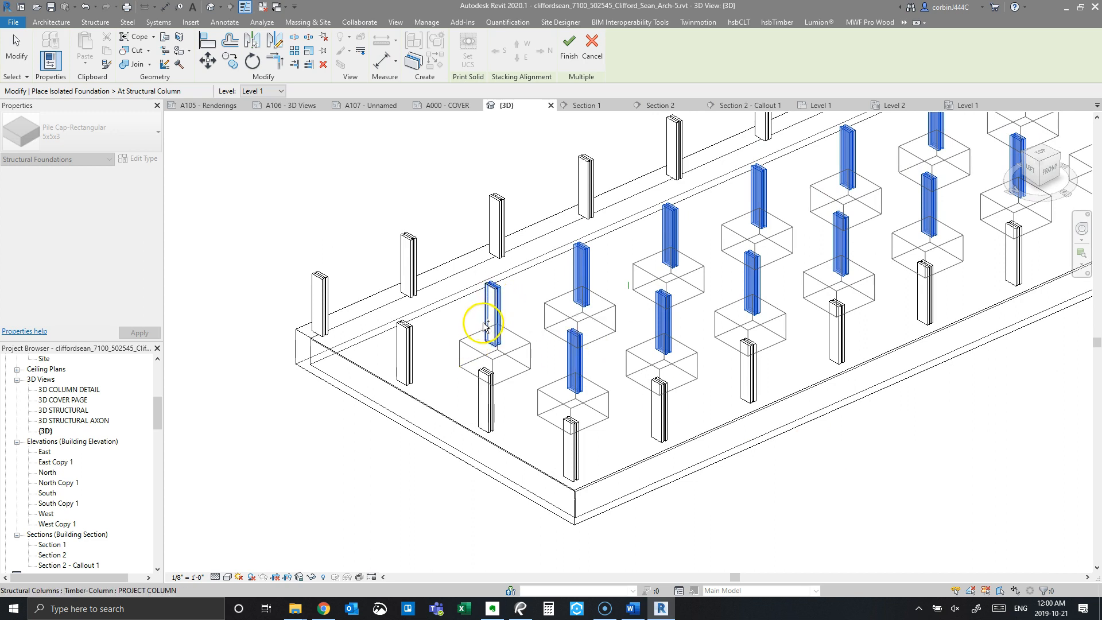
scroll(505, 379, "up", 2)
scroll(820, 470, "down", 4)
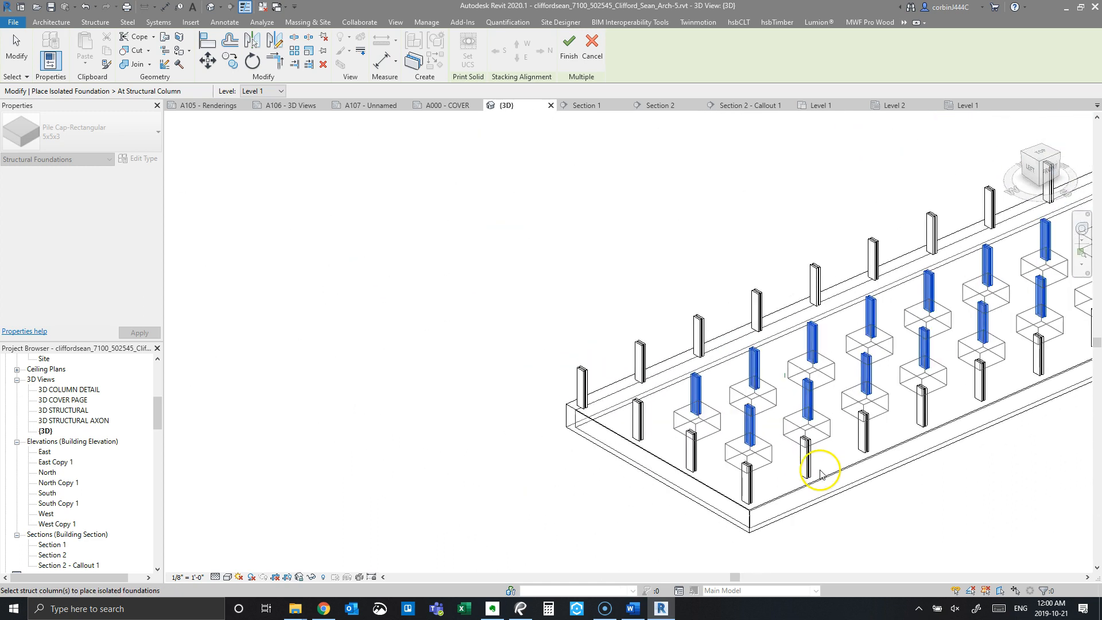
middle_click_drag(643, 453, 880, 447, "shift")
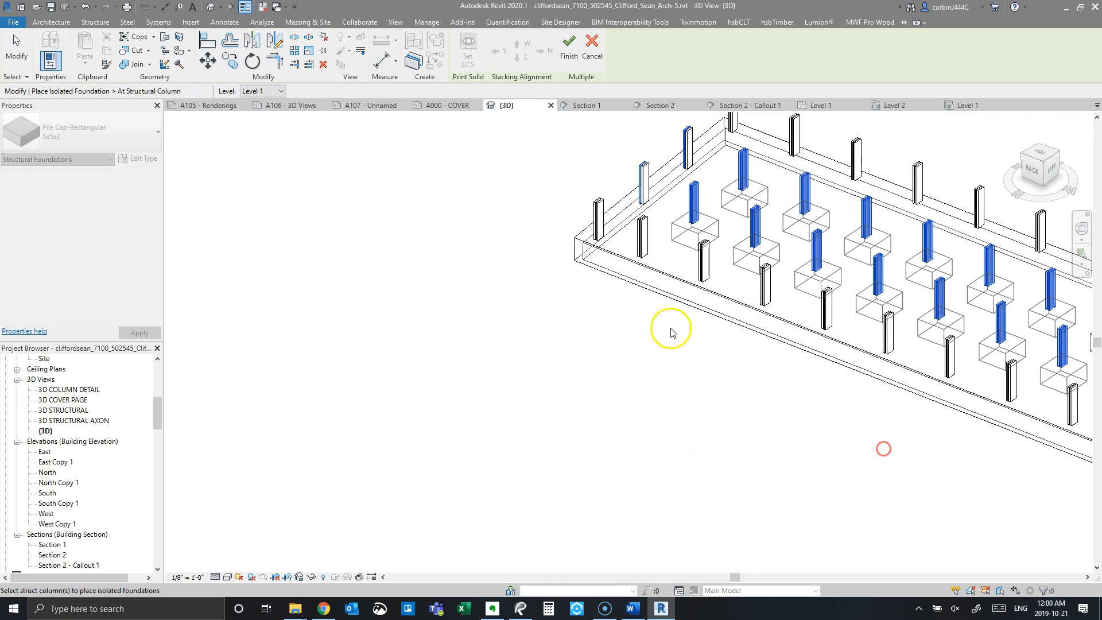
left_click(571, 58)
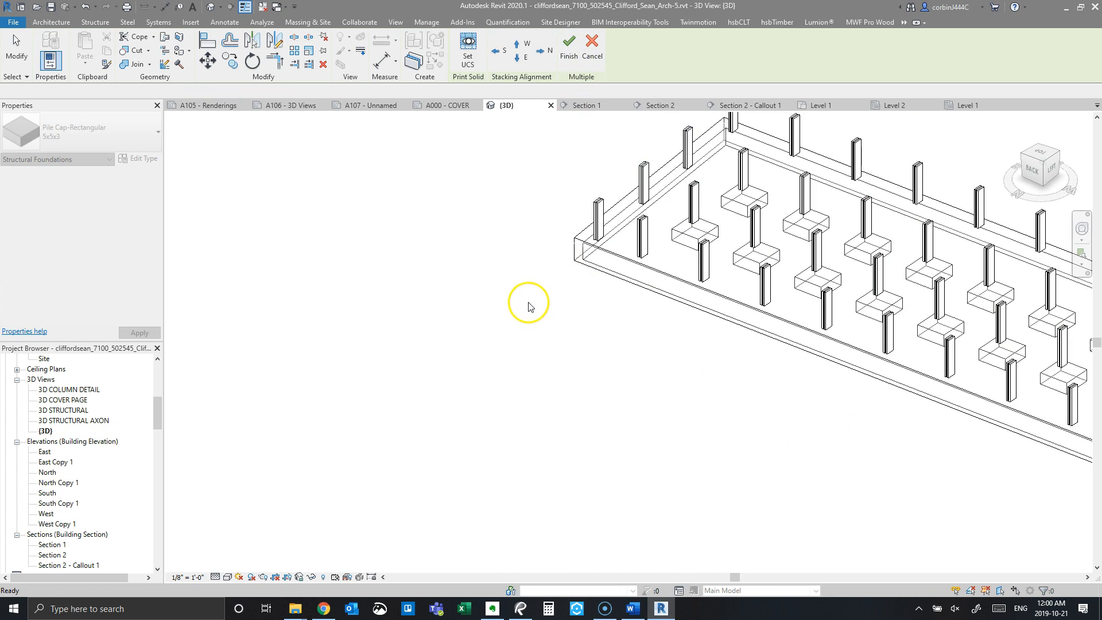
Step: End foundation placement and examine the footings beneath the interior columns, selecting one near the slab's short end
scroll(528, 305, "down", 5)
middle_click_drag(751, 344, 586, 210, "shift")
key("Escape")
scroll(656, 323, "up", 3)
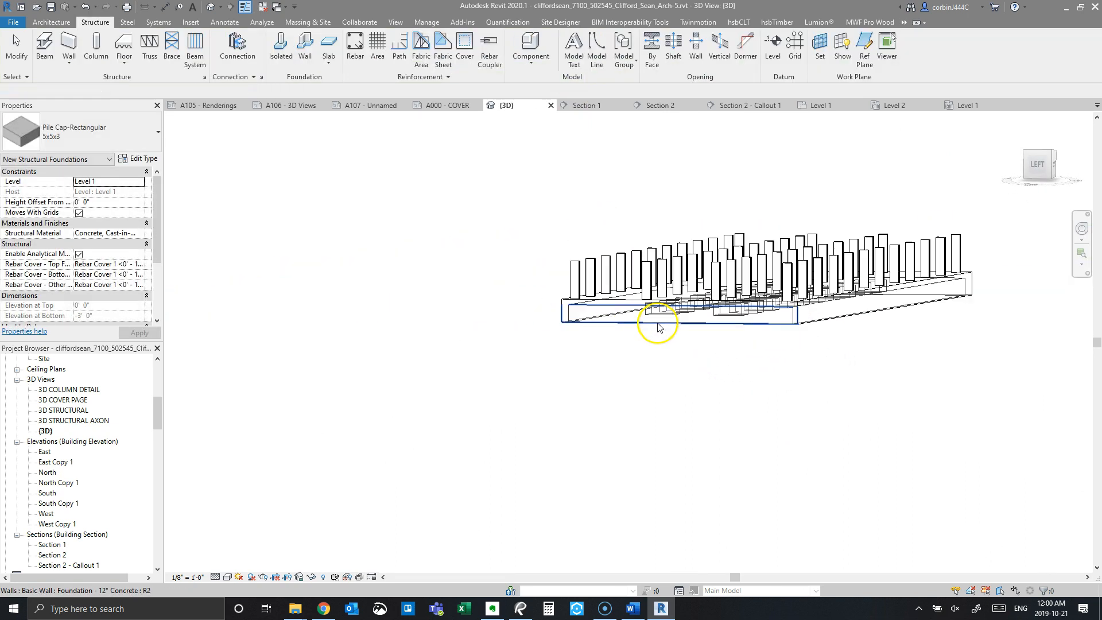
scroll(661, 292, "up", 6)
middle_click_drag(664, 335, 625, 386, "shift")
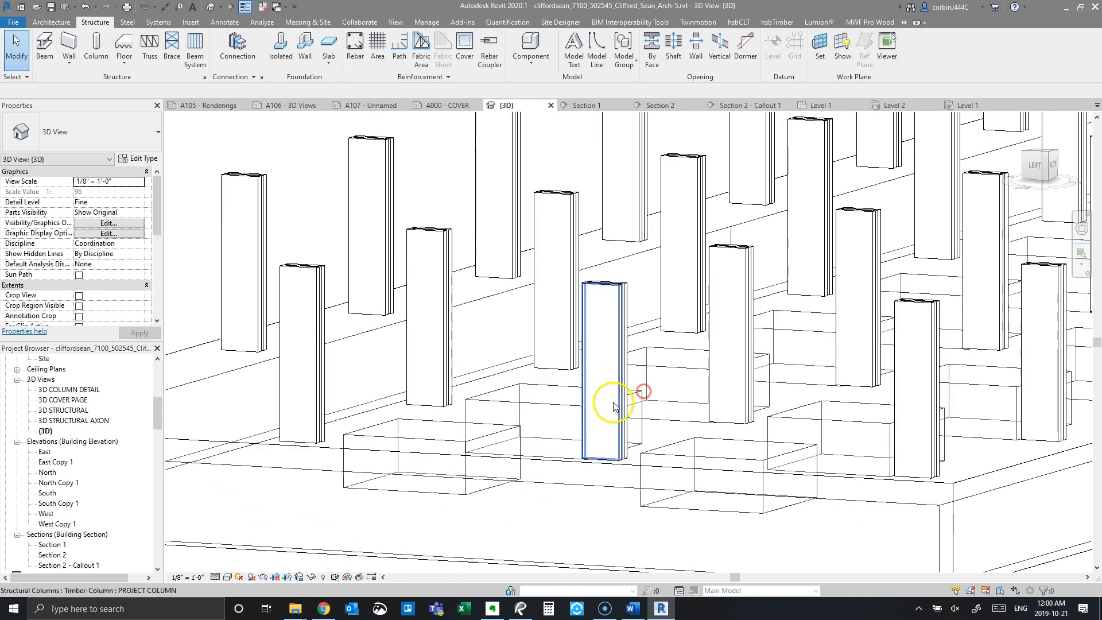
left_click(438, 442)
scroll(467, 344, "down", 4)
middle_click_drag(474, 467, 455, 438, "shift")
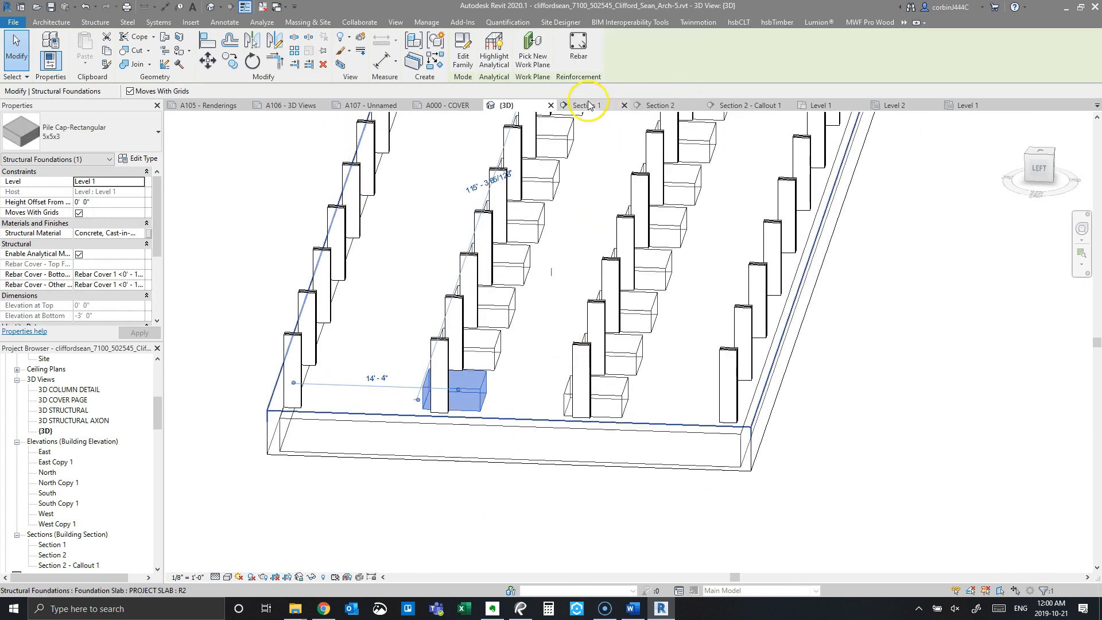
Step: Open the Section 2 - Callout 1 view and extend its crop boundary downward past the bottom of the foundation
left_click(680, 109)
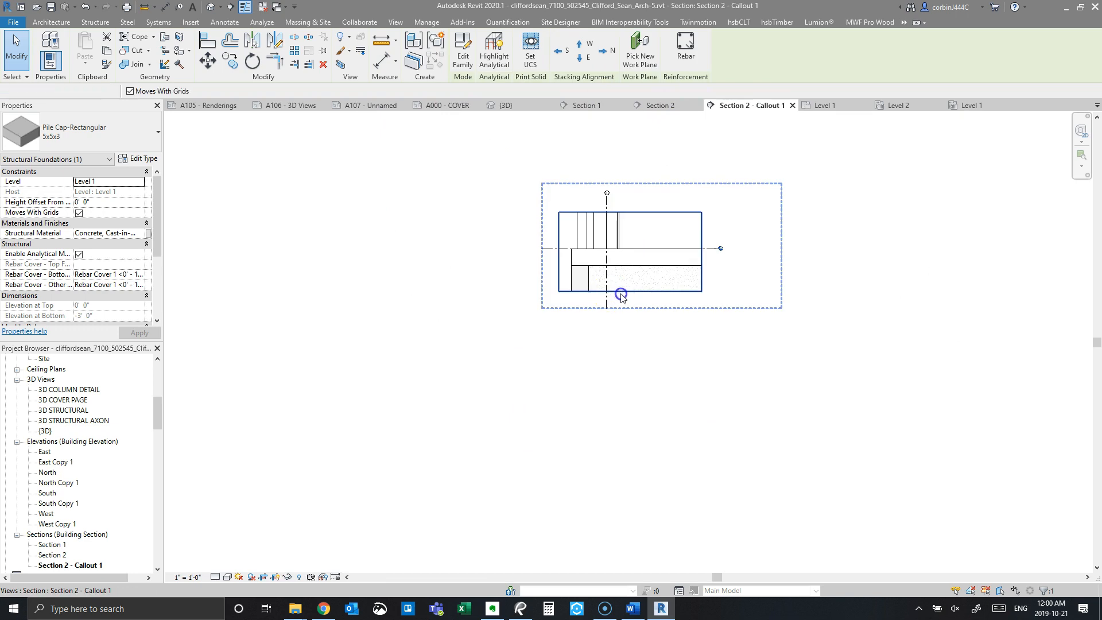
left_click(629, 294)
left_click_drag(628, 293, 617, 351)
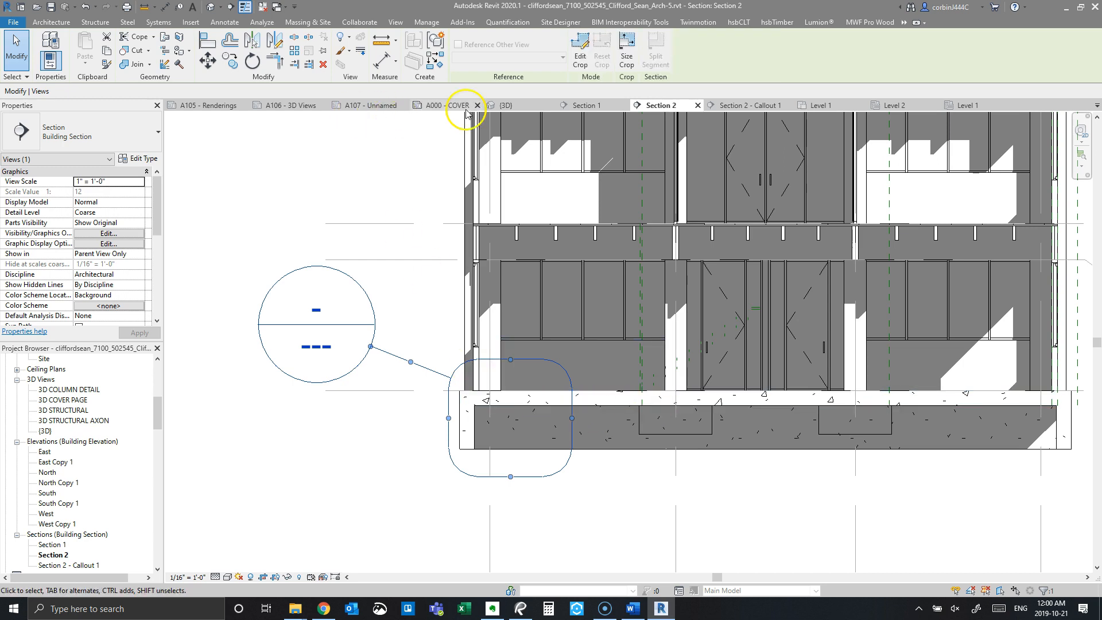
Step: Cut a building section across the building's short direction through the interior footings on the Level 1 structural plan, and open the Section 3 view
left_click(827, 106)
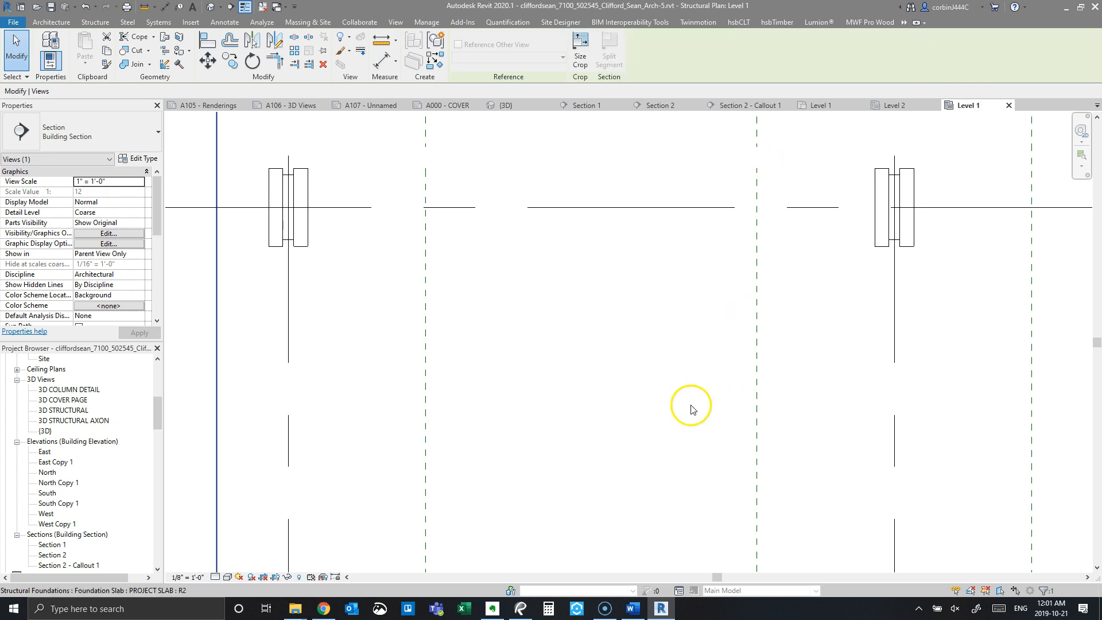
scroll(630, 384, "down", 5)
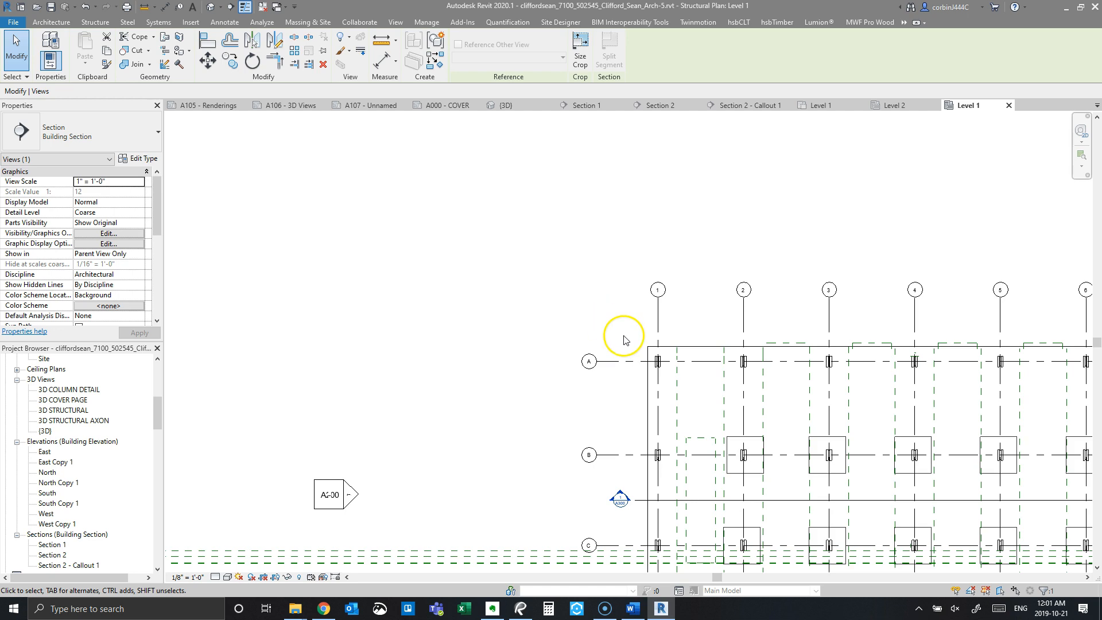
scroll(622, 336, "down", 2)
scroll(867, 396, "up", 3)
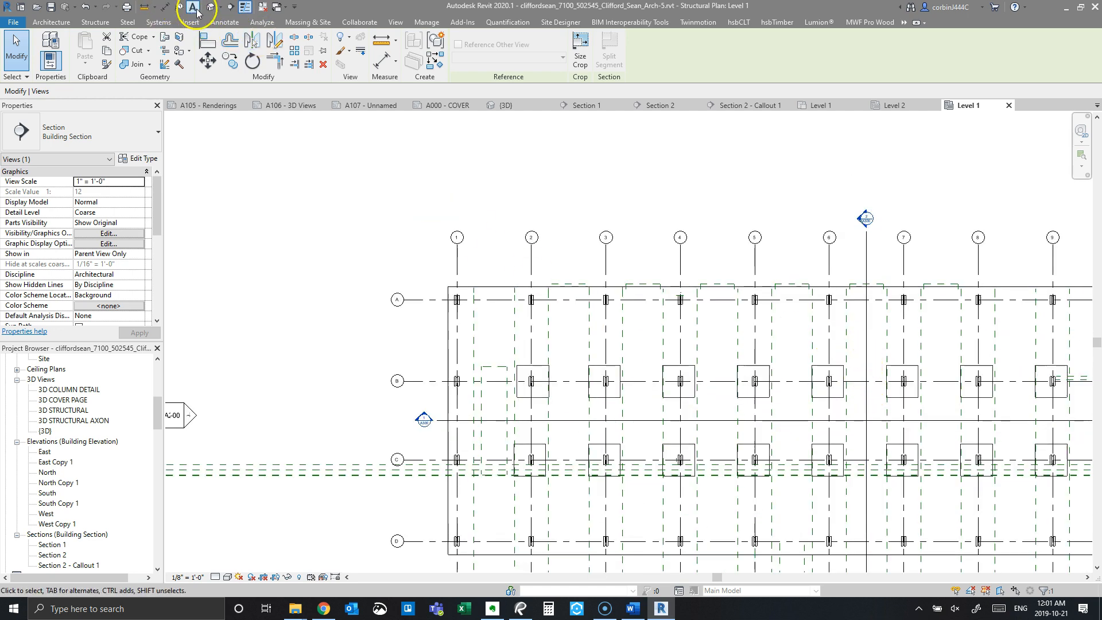
left_click(681, 567)
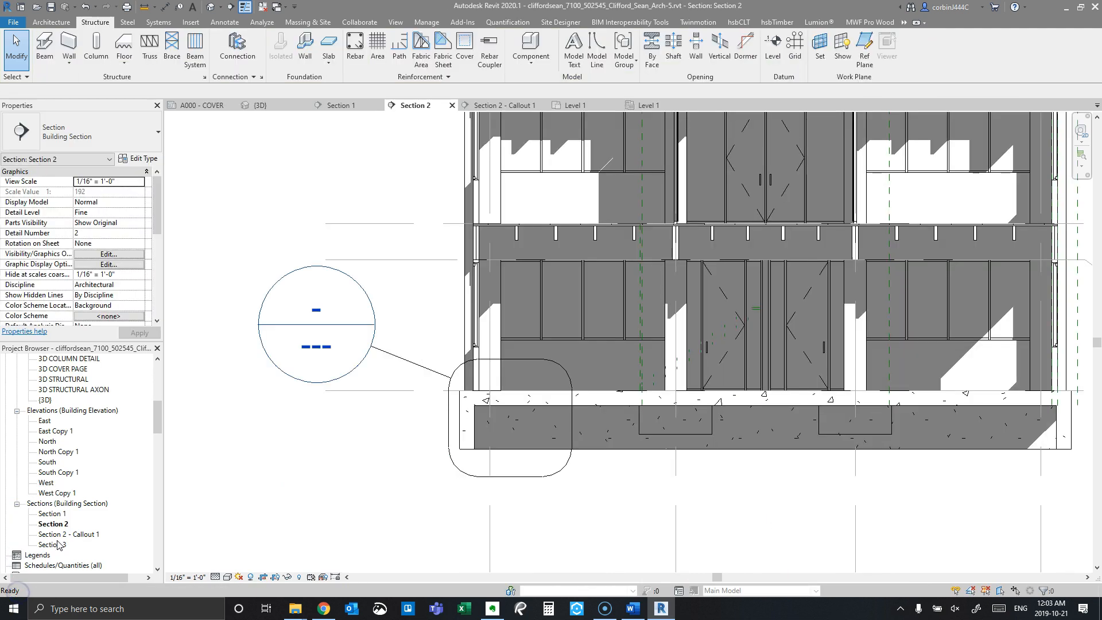
double_click(51, 544)
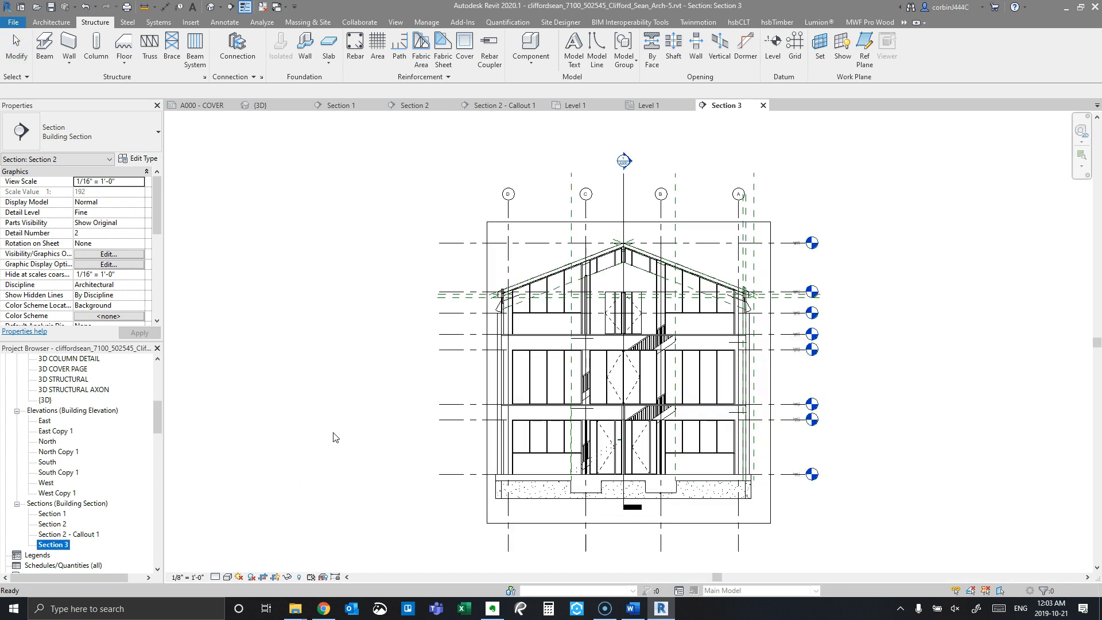
Step: Draw a callout around the footing under grid line C in Section 3
scroll(576, 488, "up", 6)
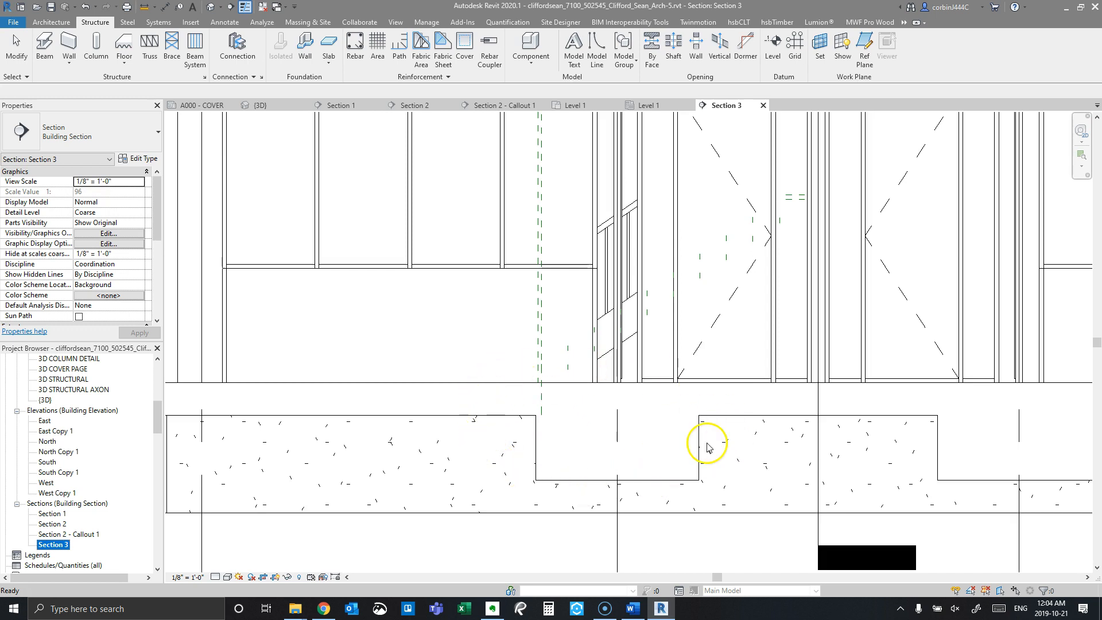
scroll(650, 379, "down", 3)
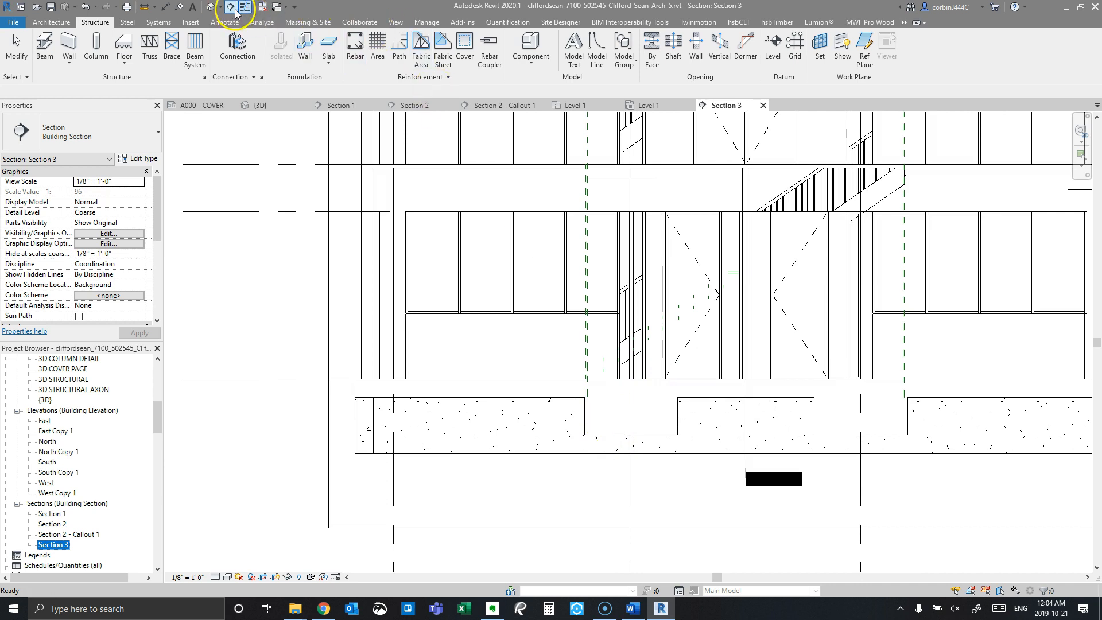
left_click(402, 22)
left_click(408, 46)
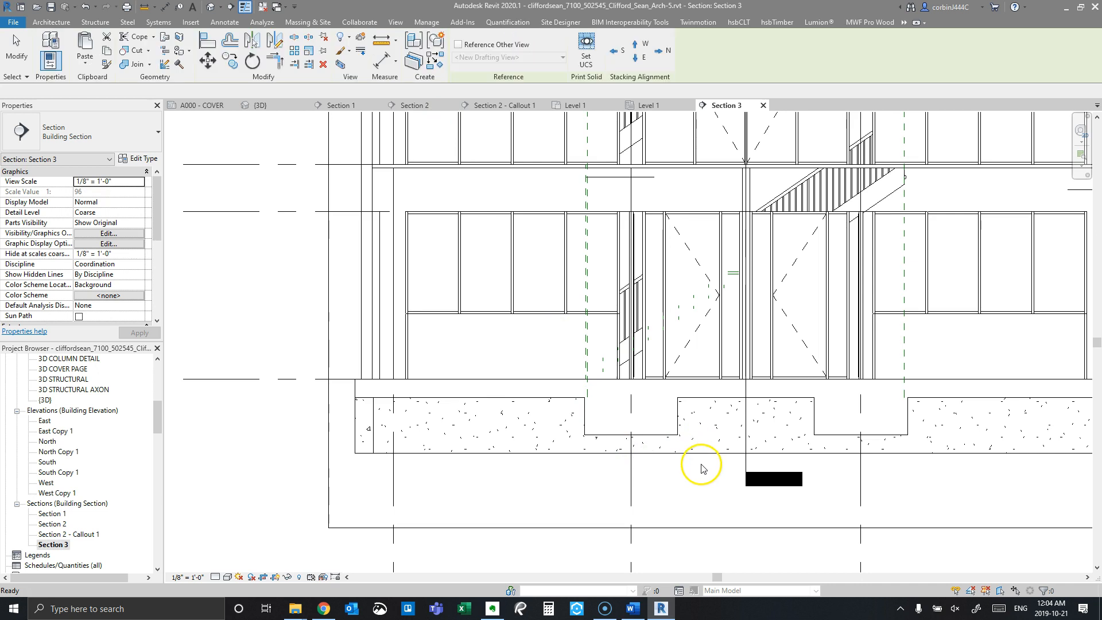
left_click(688, 443)
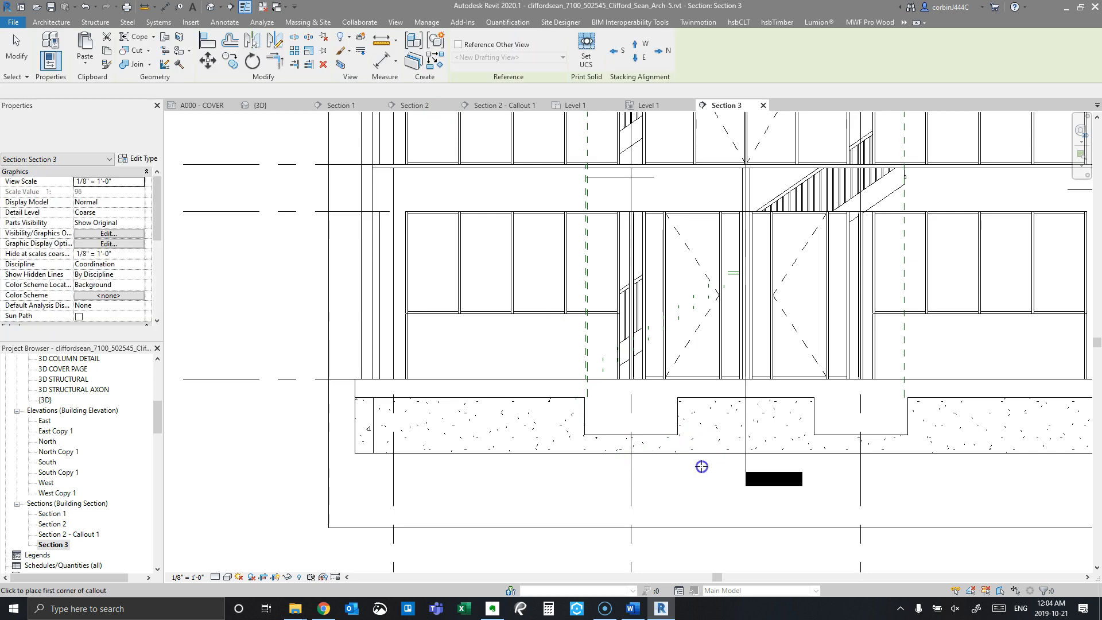
left_click(566, 356)
left_click(738, 413)
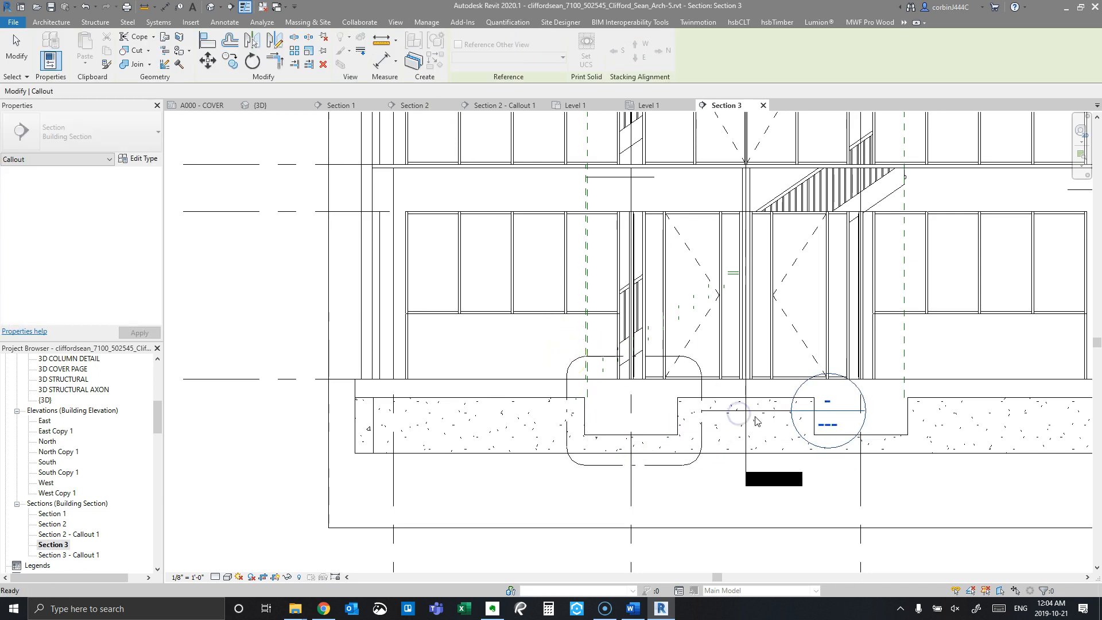
key("Escape")
key("Escape")
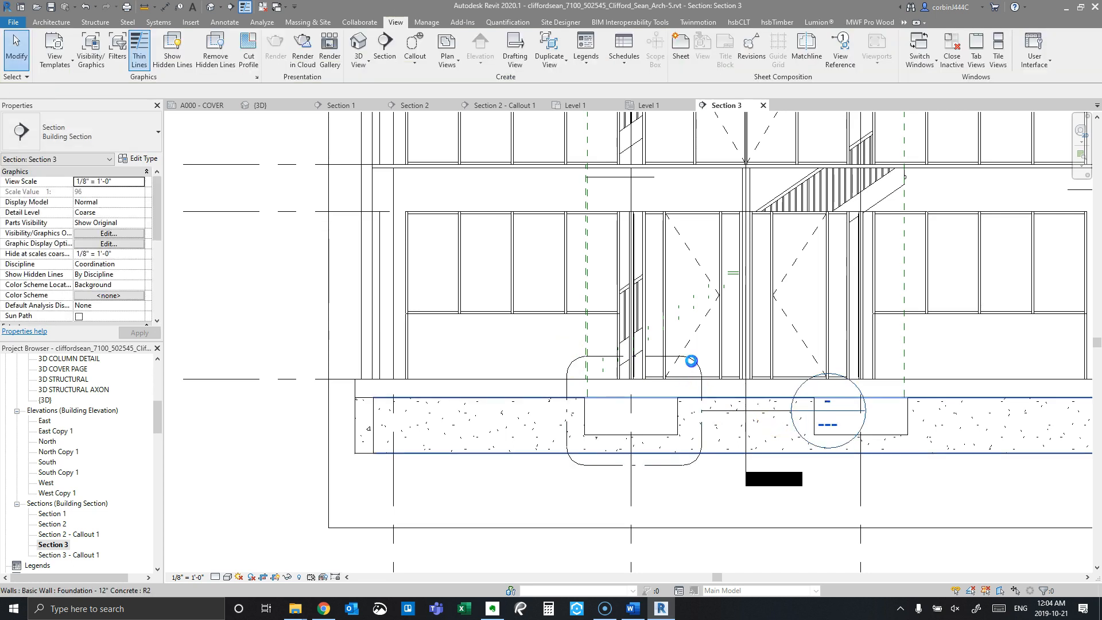
Step: Move the new callout's head below and to the left of the footing, and open the Section 3 - Callout 1 view
left_click(795, 409)
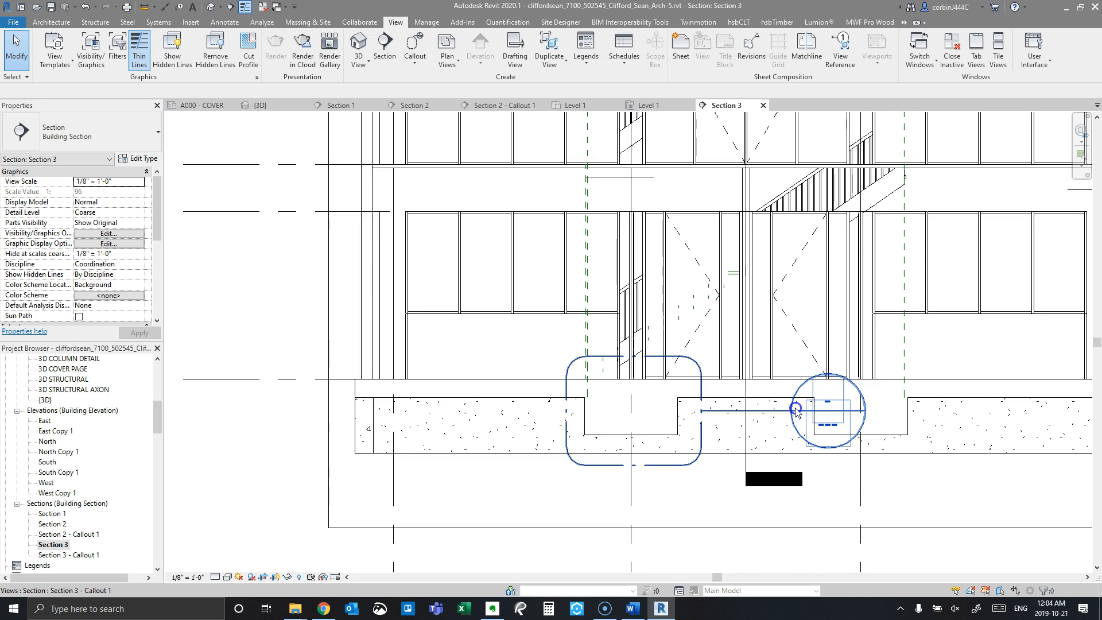
left_click_drag(791, 410, 535, 492)
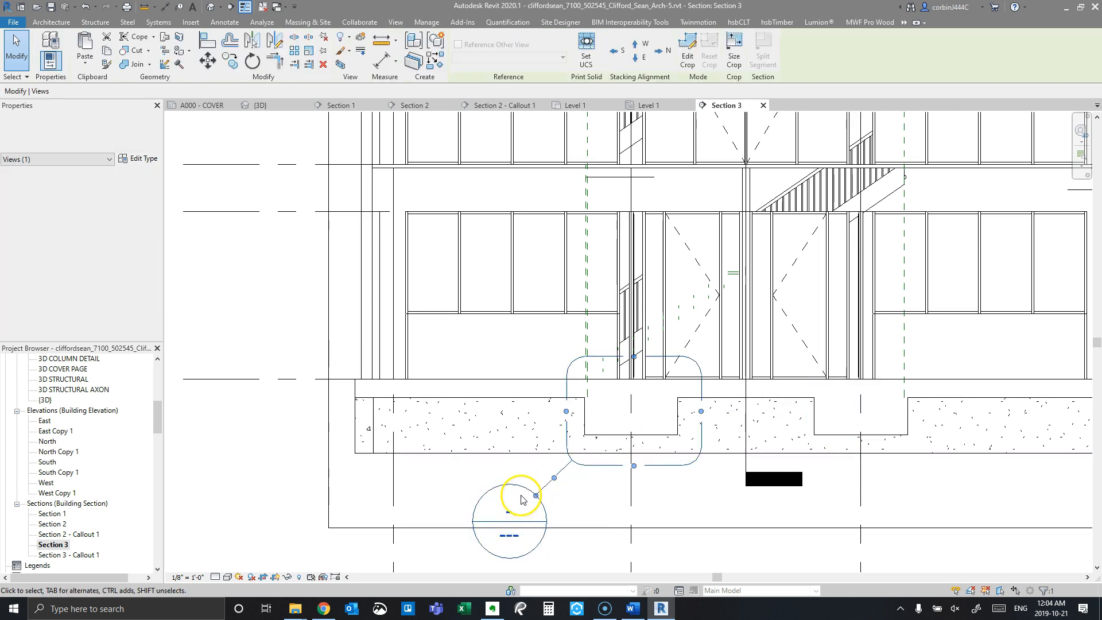
double_click(509, 509)
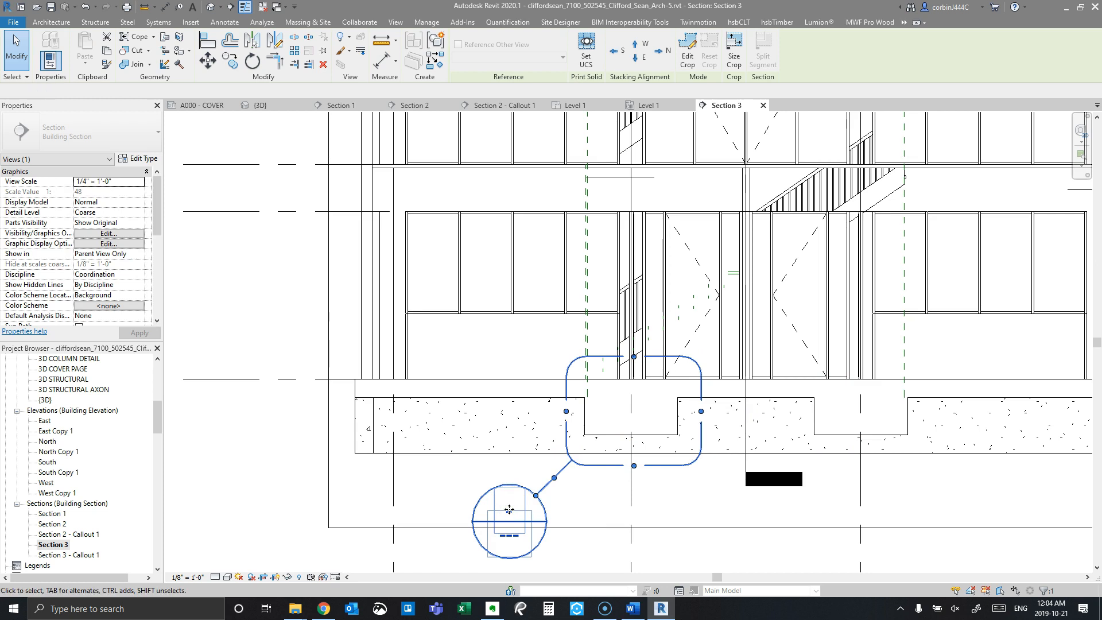
left_click(462, 60)
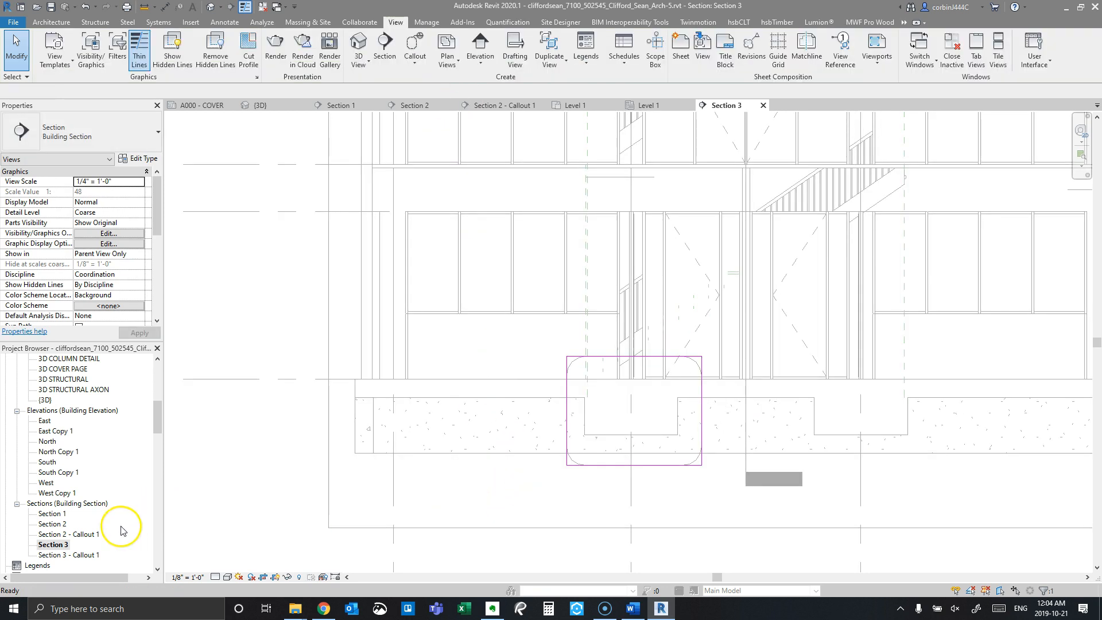
double_click(89, 556)
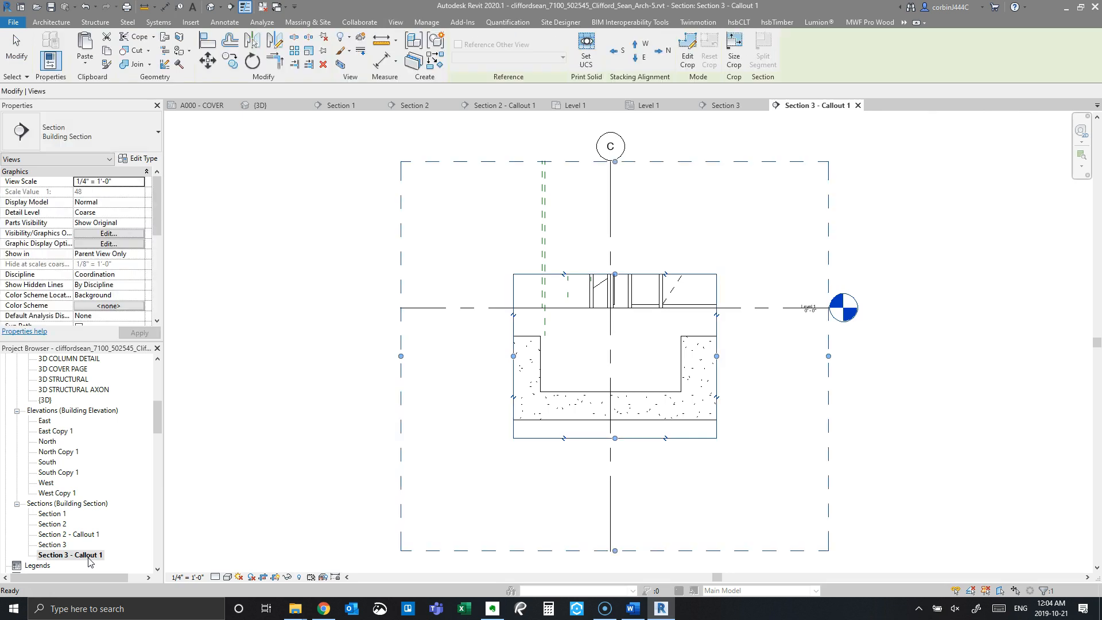
left_click(949, 356)
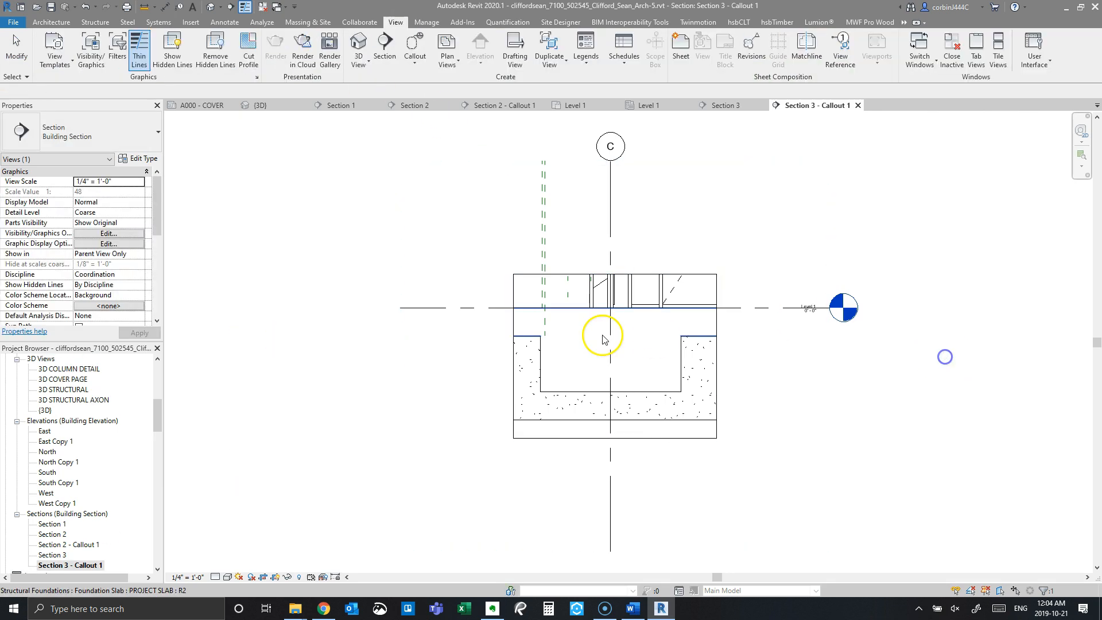
scroll(573, 392, "up", 3)
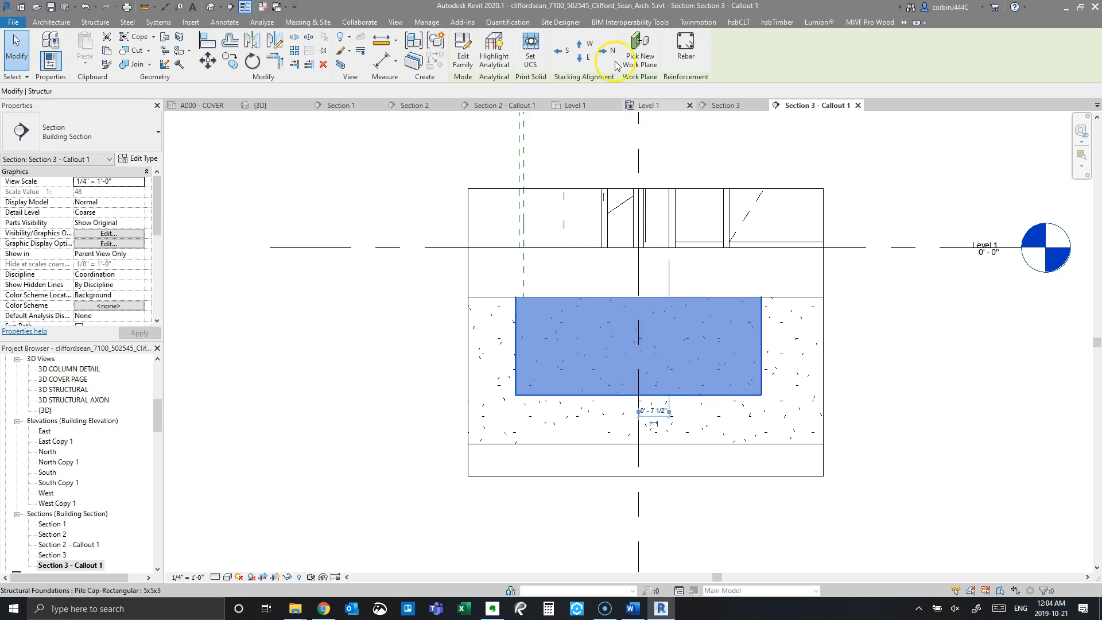
left_click(682, 44)
left_click(578, 46)
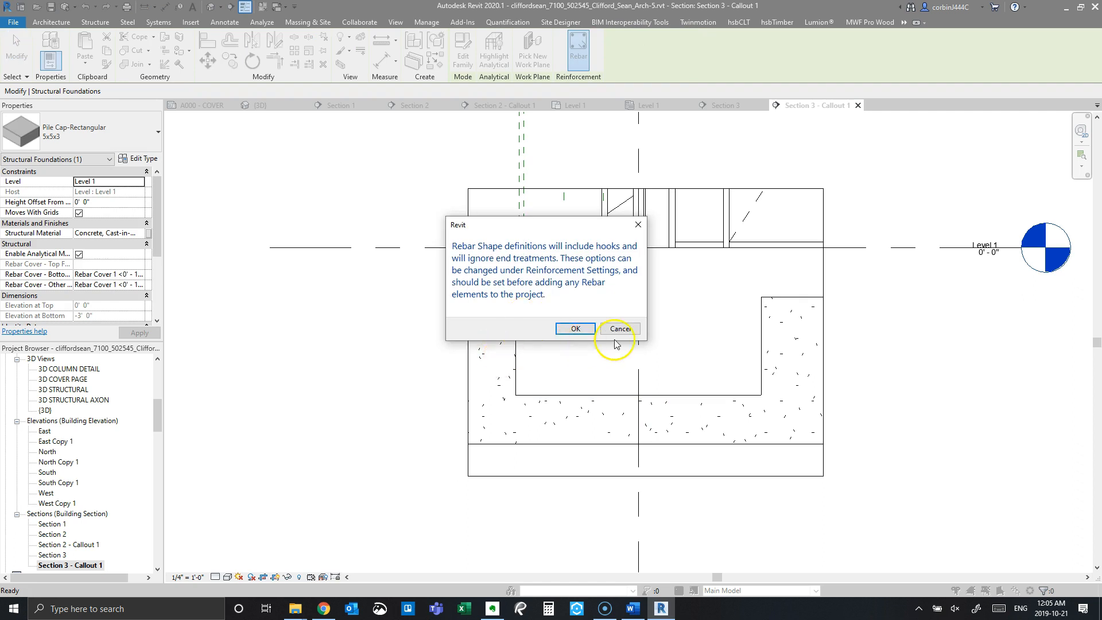
left_click(625, 329)
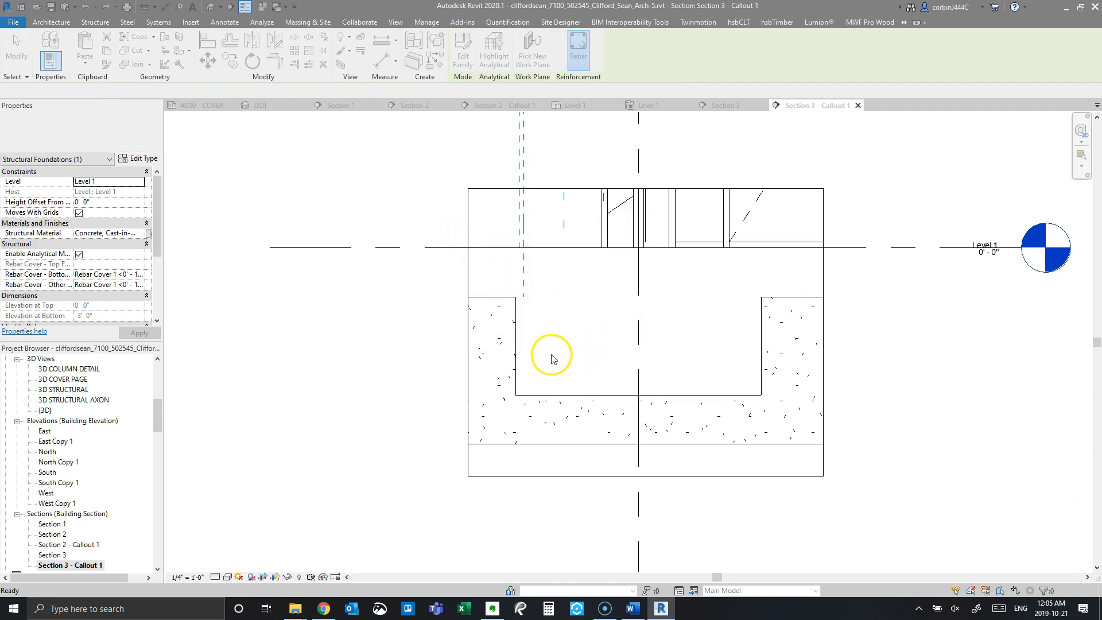
Step: Place a #3 rebar of Rebar Shape 2, perpendicular to cover, in the lower-left corner of the 5x5x3 footing
left_click(516, 363)
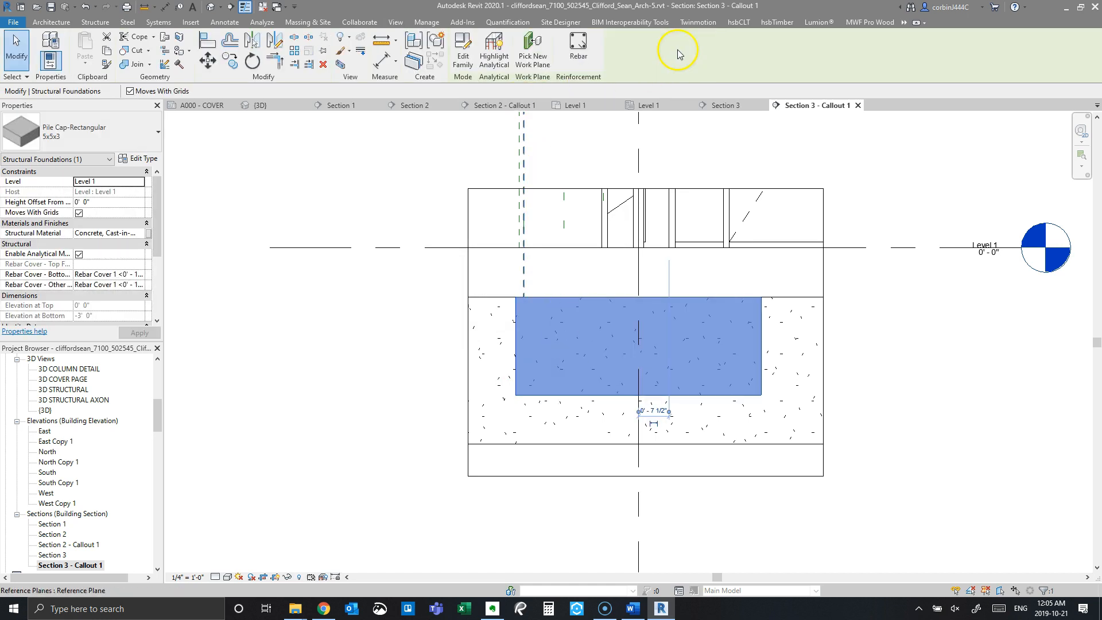
left_click(578, 51)
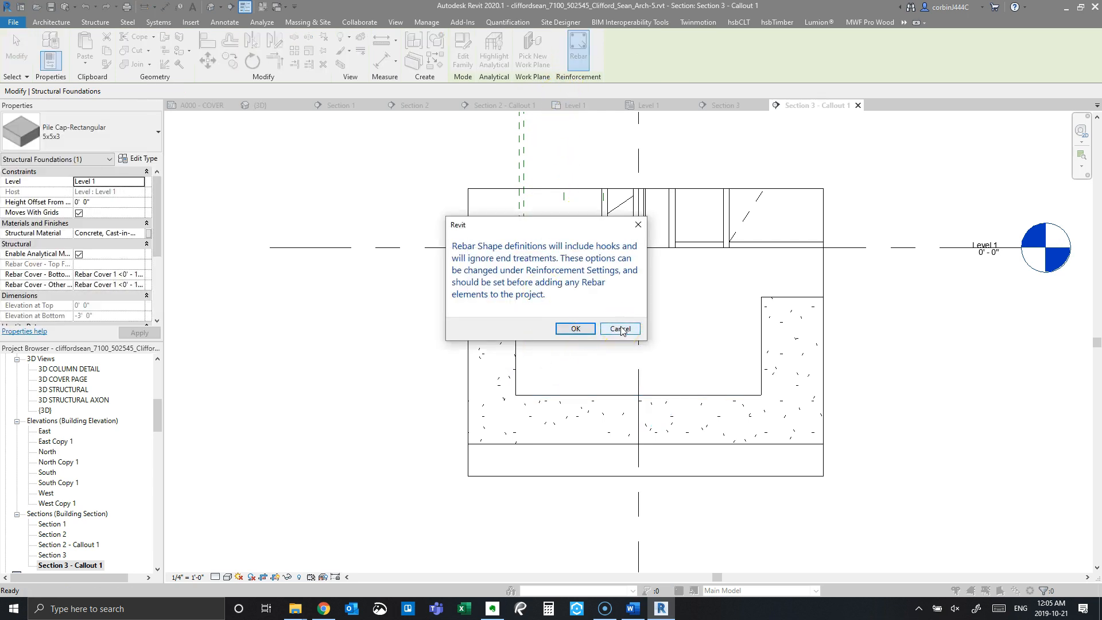
left_click(575, 328)
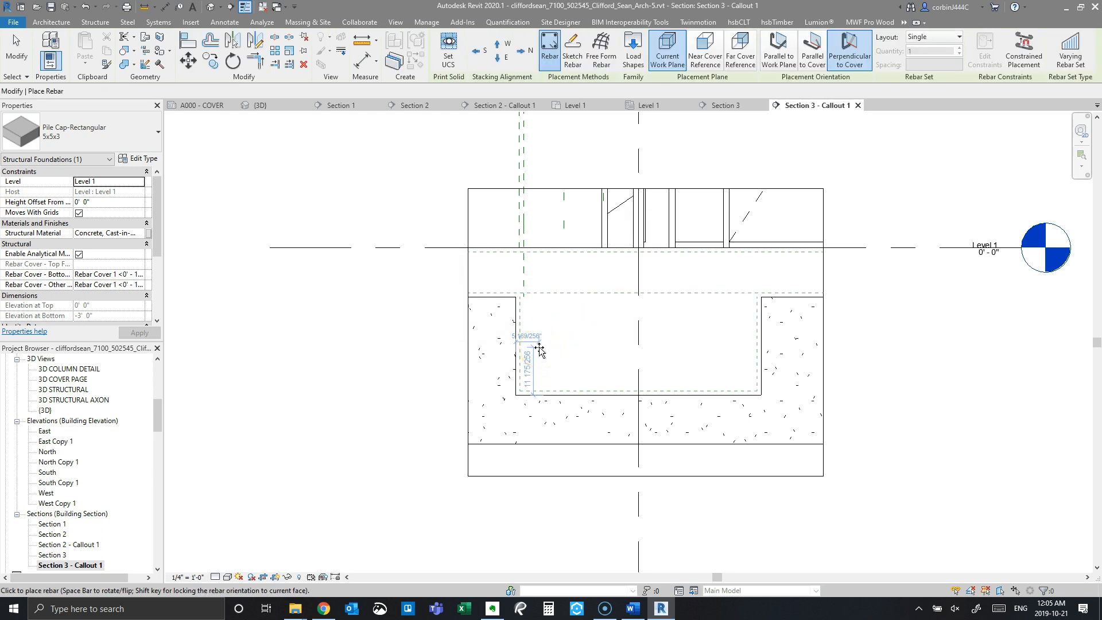
scroll(519, 381, "up", 5)
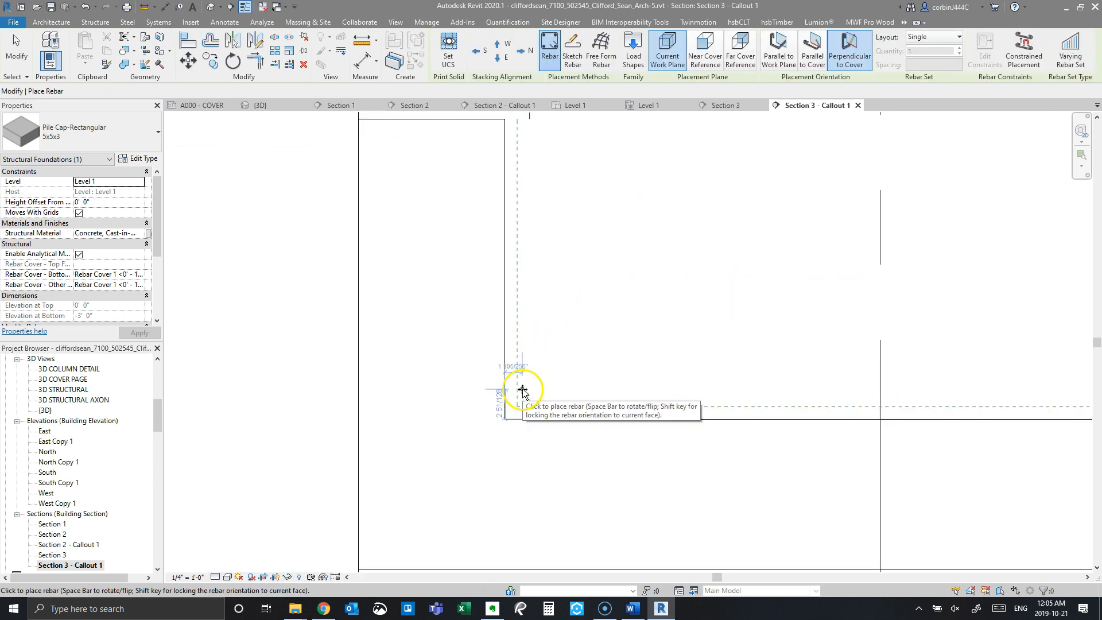
scroll(523, 392, "down", 2)
scroll(525, 394, "down", 1)
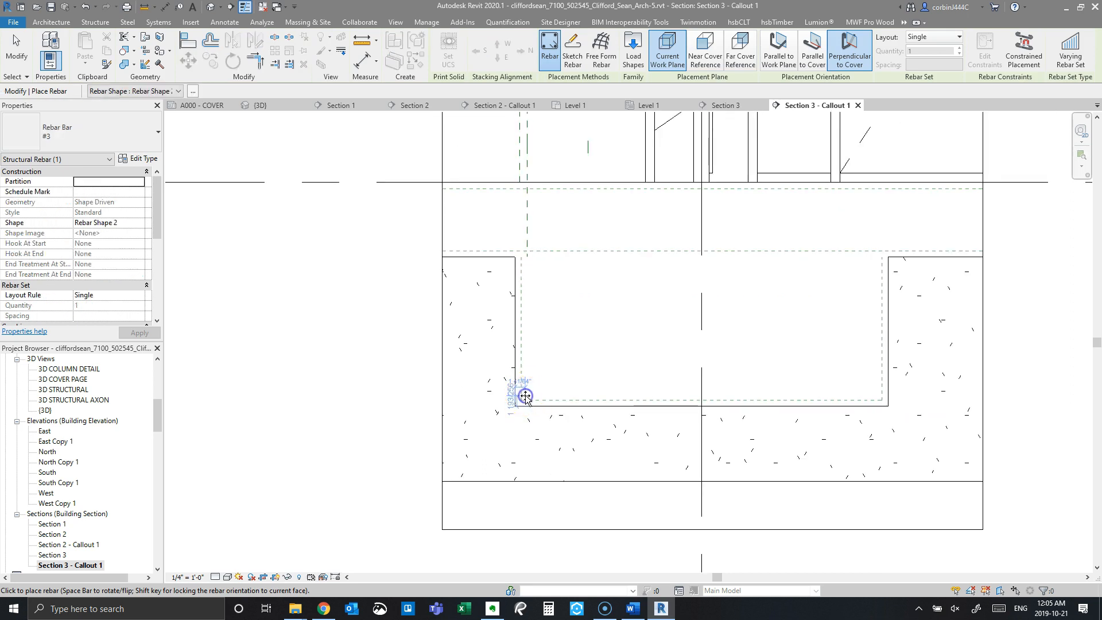
left_click(525, 396)
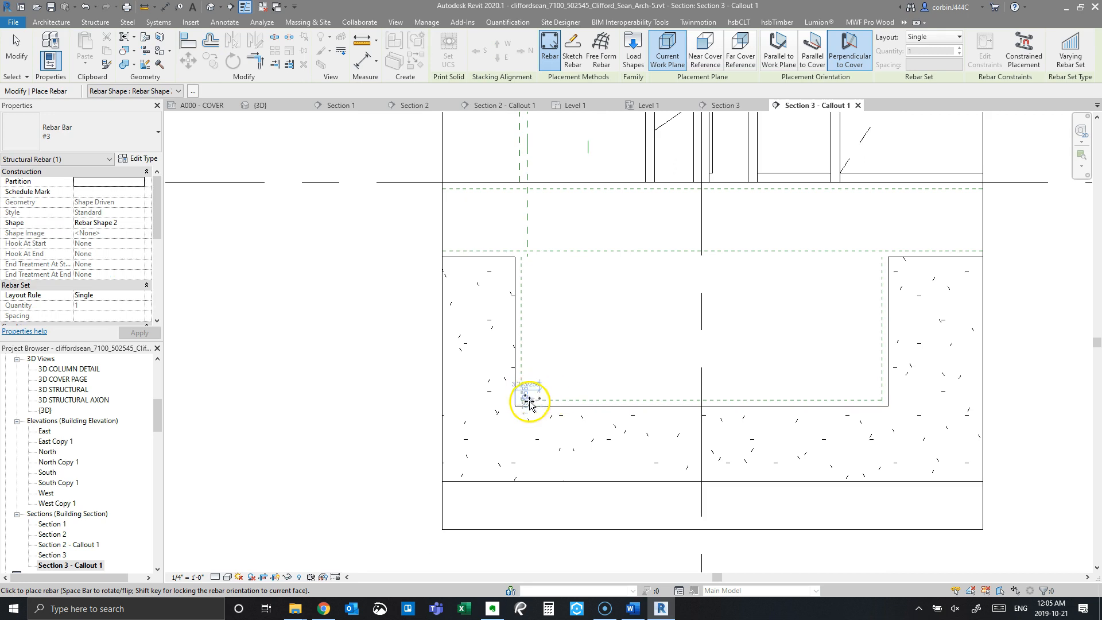
key("Escape")
key("Escape")
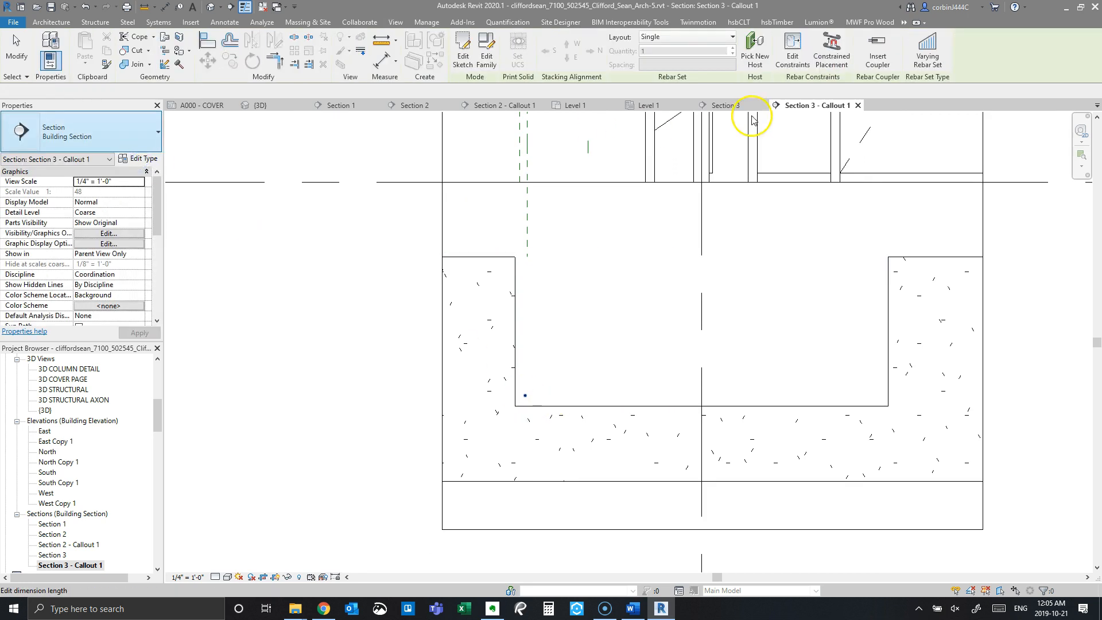
Step: Set the placed rebar's layout to Maximum Spacing with a 4" spacing and review the rebar set's properties
left_click(524, 395)
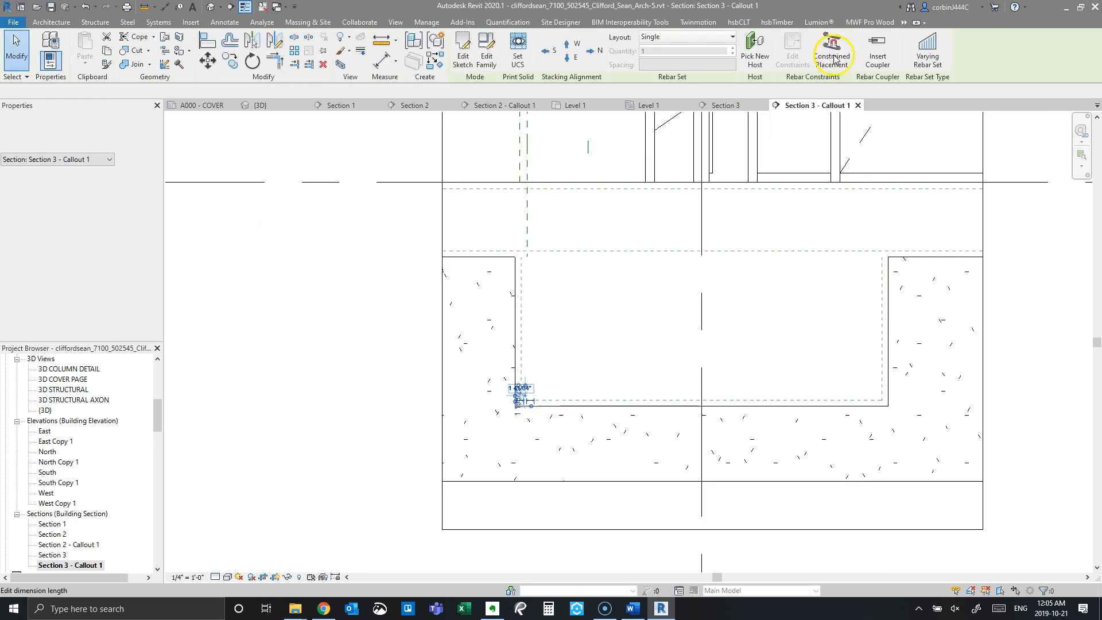
left_click(672, 37)
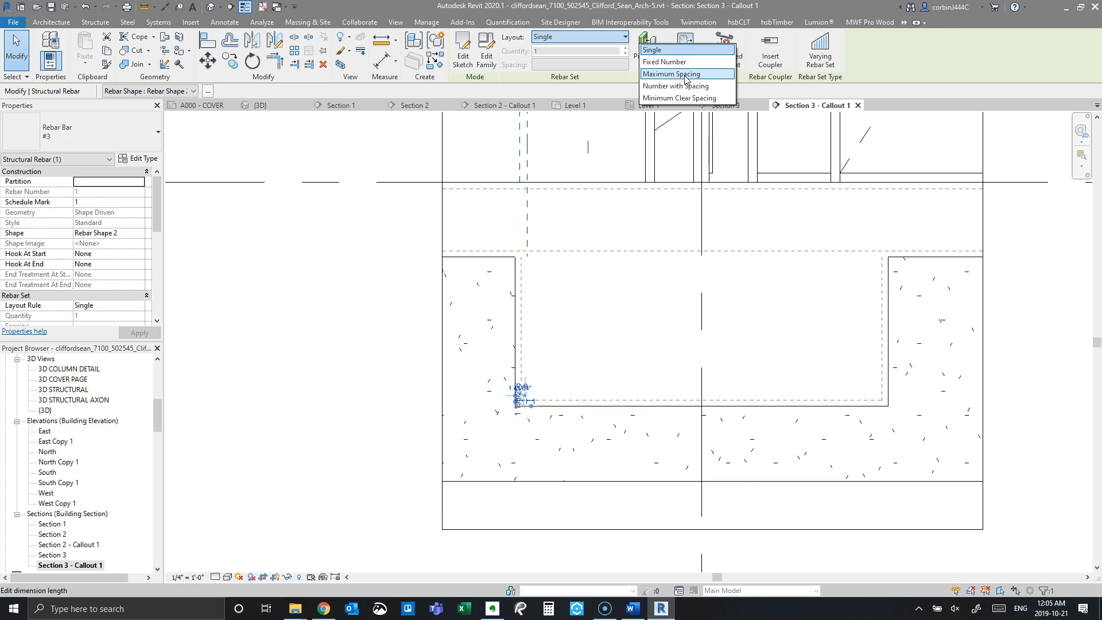
left_click(593, 145)
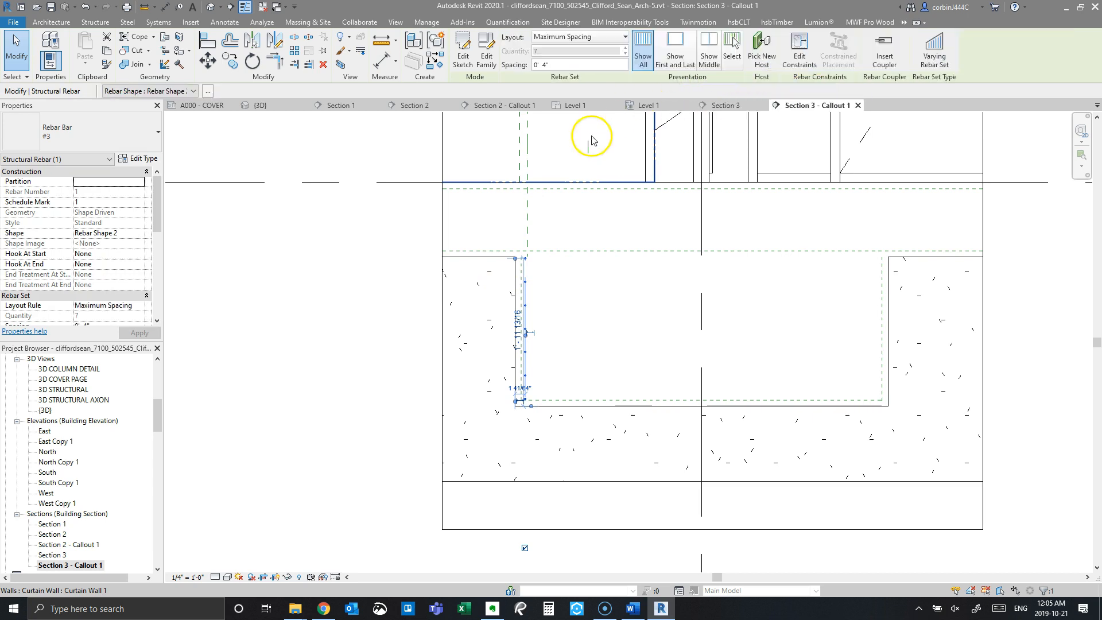
scroll(134, 225, "down", 3)
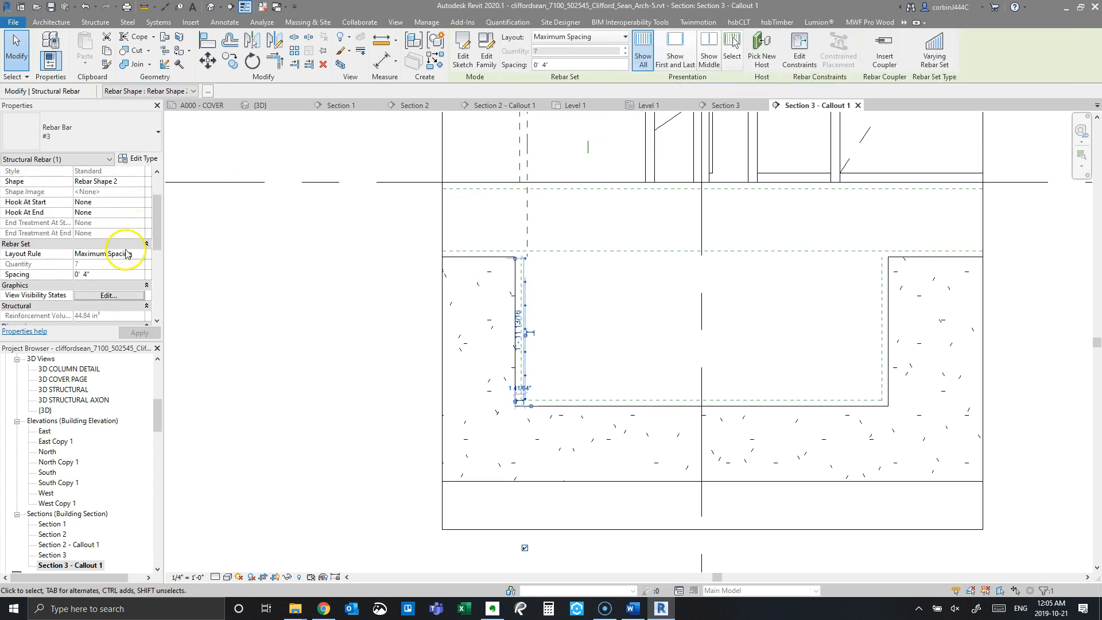
scroll(128, 263, "down", 2)
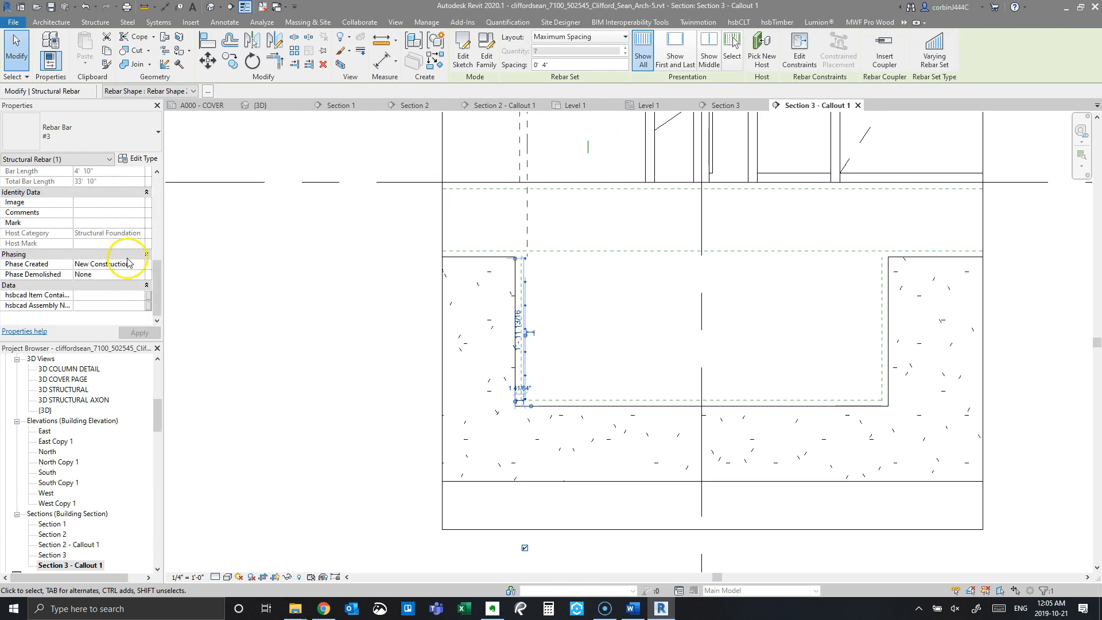
scroll(532, 309, "up", 2)
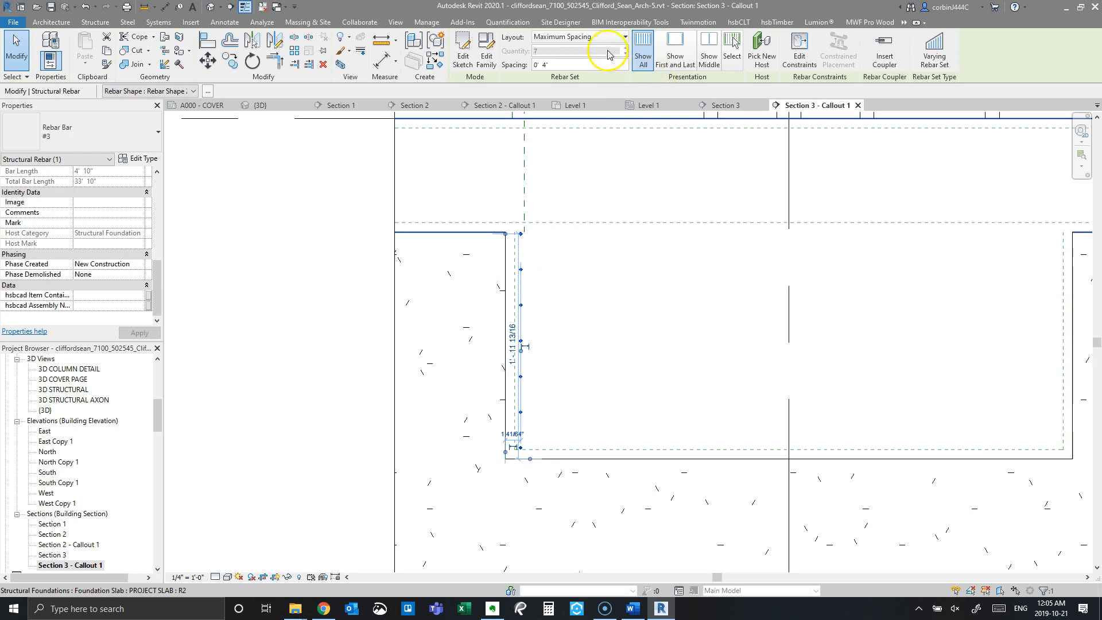
Step: Set the rebar set's spacing to 8" and rotate the set 90° clockwise so it runs horizontally
left_click(592, 62)
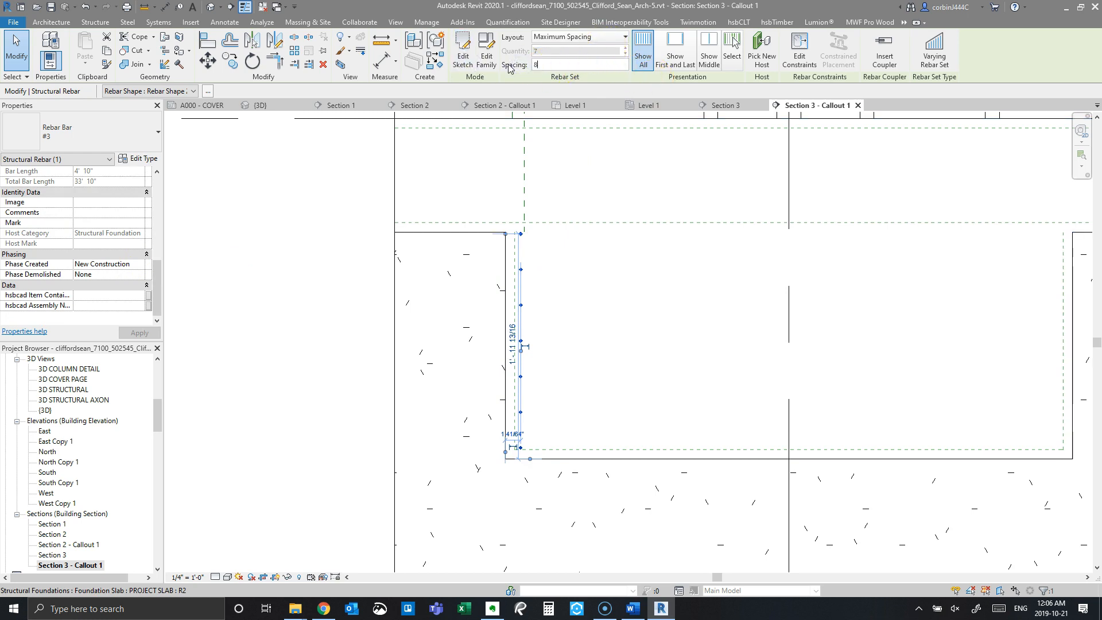
key("Return")
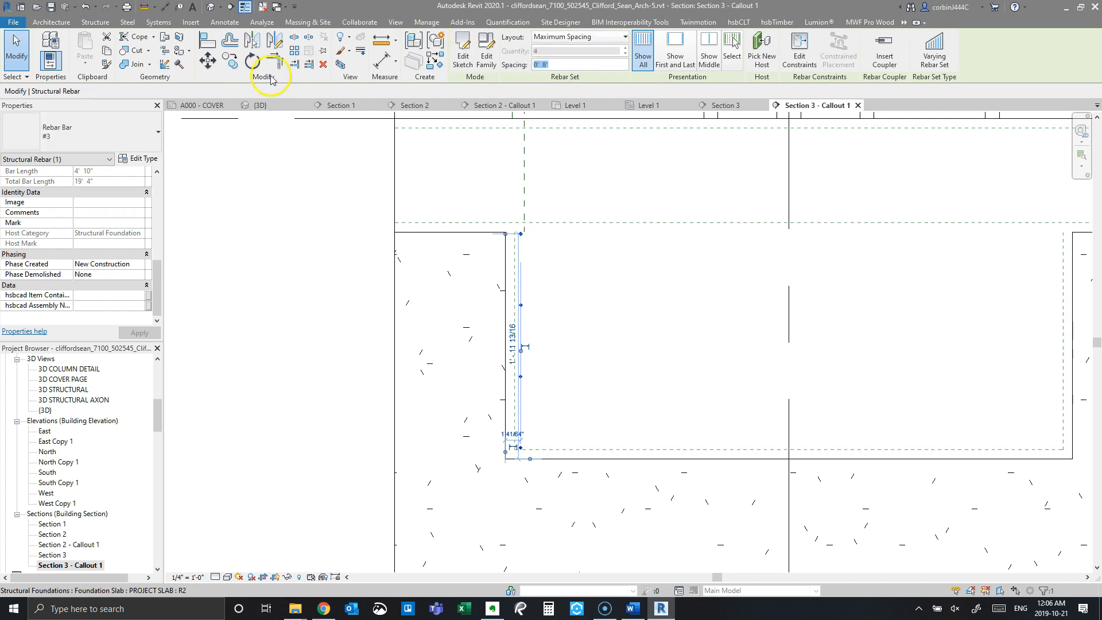
left_click(253, 61)
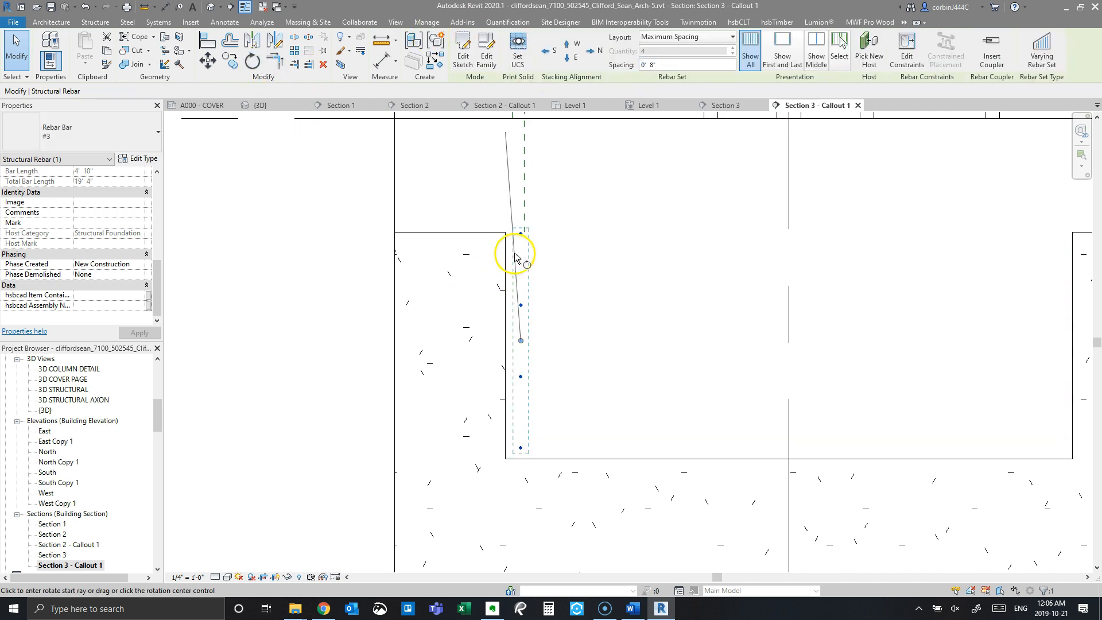
left_click(521, 253)
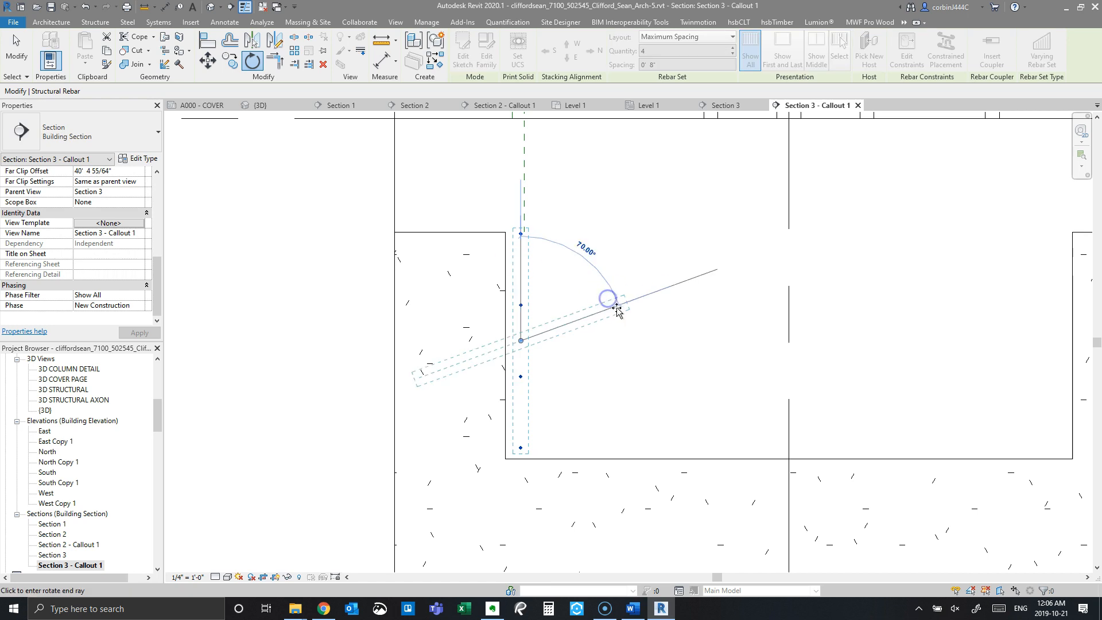
left_click(631, 340)
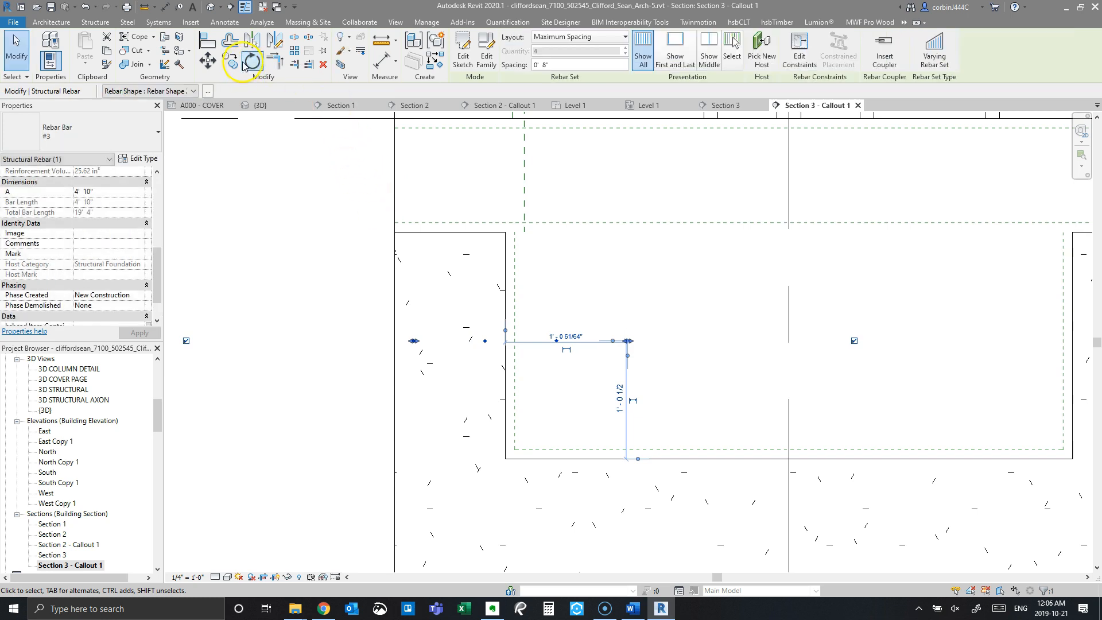
Step: Move the rebar set to the footing's lower-left corner and extend it across to the opposite side cover
left_click(209, 60)
left_click(413, 343)
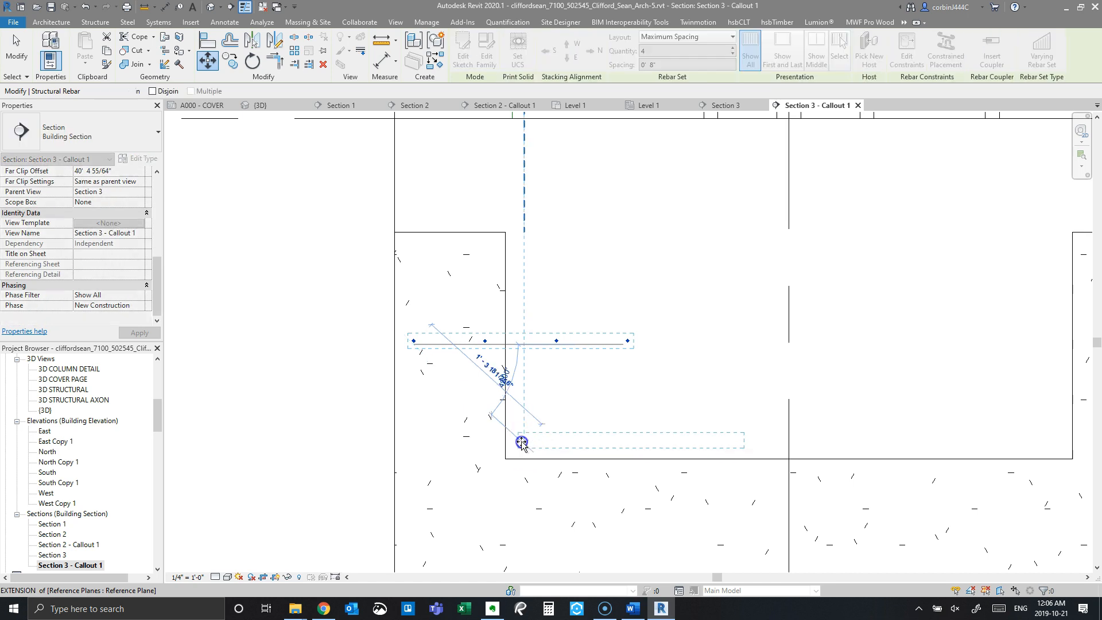
left_click(521, 442)
left_click(736, 441)
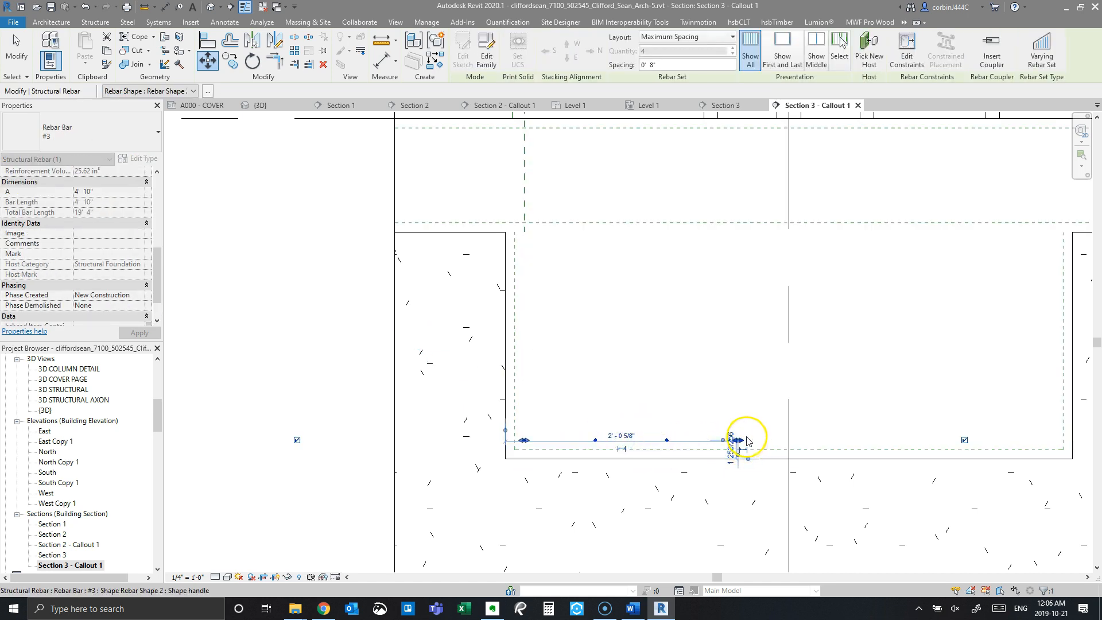
left_click_drag(734, 442, 1058, 451)
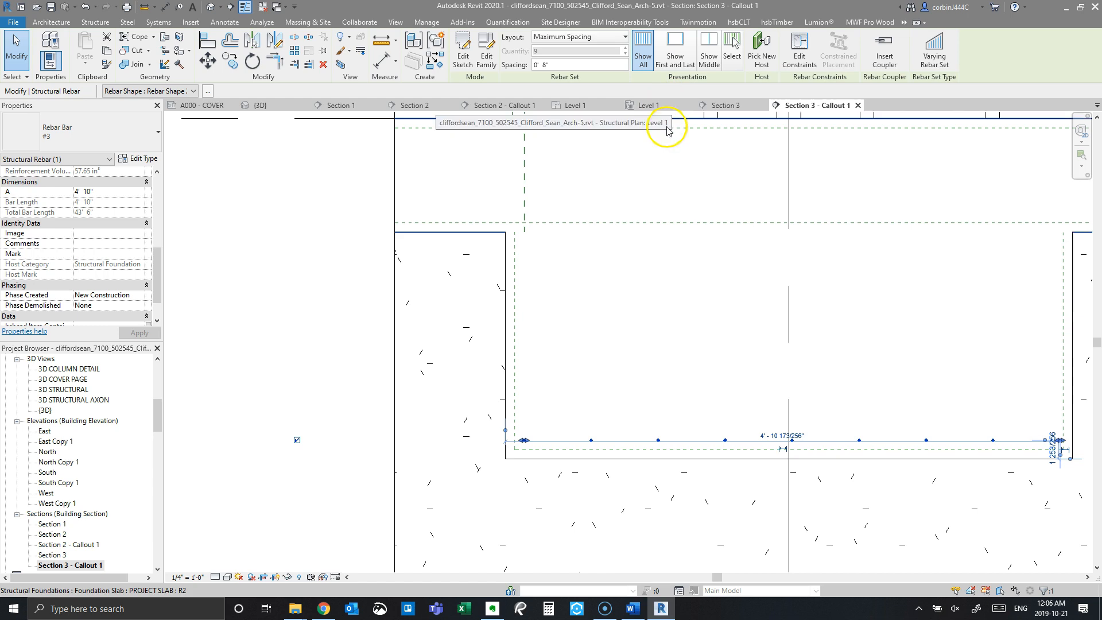
Step: In the 3D view, pull the rebar set's outer bars and both bar ends inward from the footing's faces
left_click(273, 105)
middle_click_drag(706, 328, 844, 447, "shift")
scroll(590, 275, "up", 3)
scroll(718, 306, "up", 3)
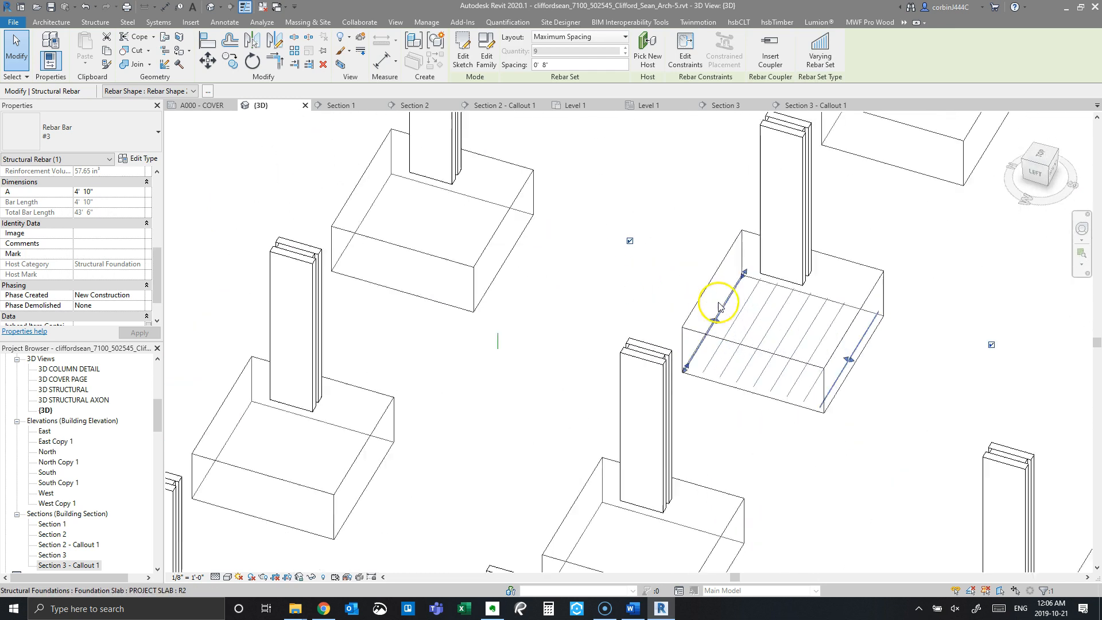
scroll(718, 306, "up", 3)
left_click_drag(688, 343, 703, 338)
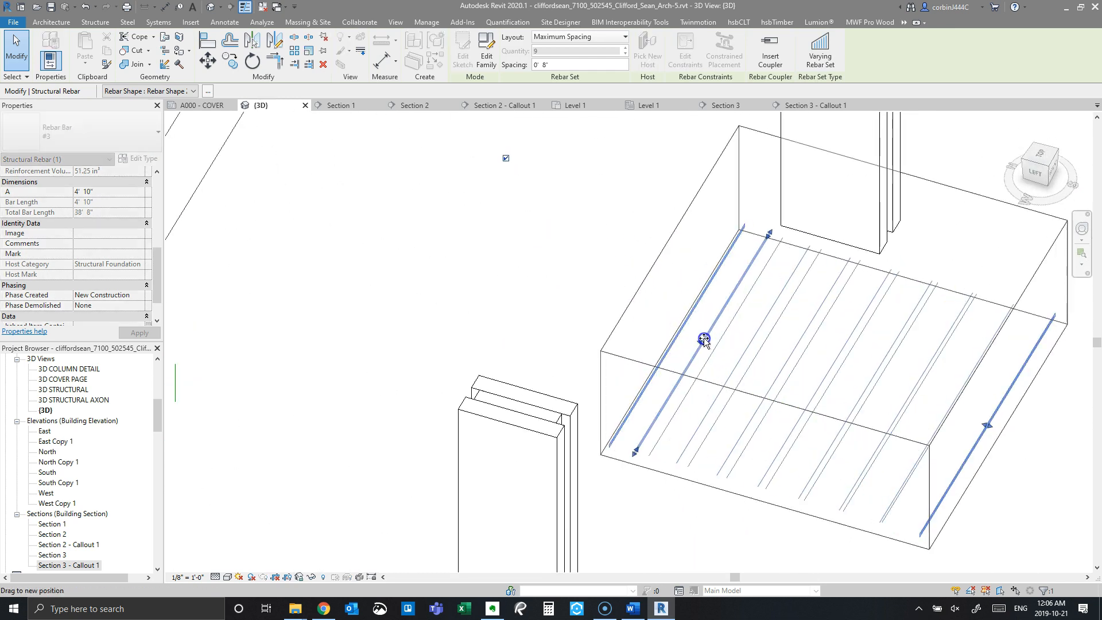
left_click_drag(995, 433, 979, 421)
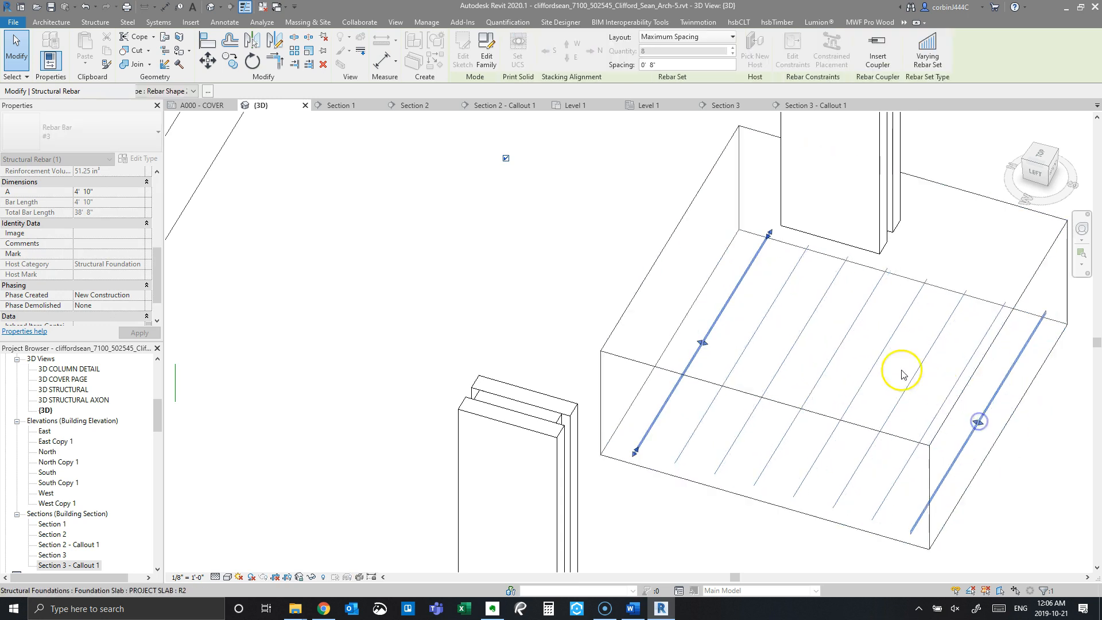
left_click_drag(631, 453, 641, 439)
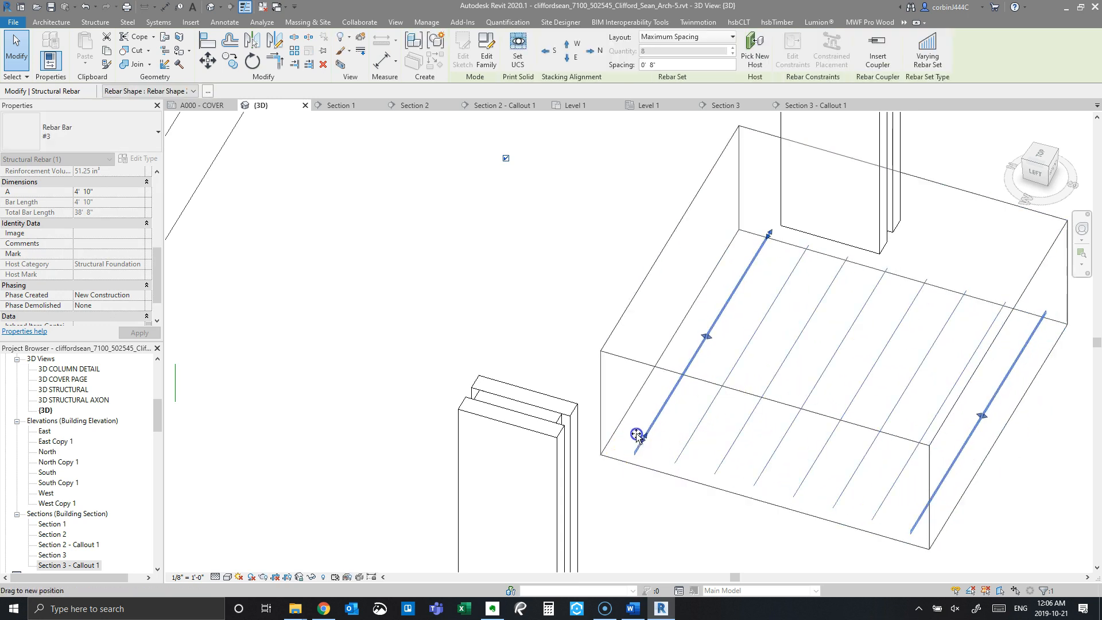
left_click_drag(769, 234, 759, 253)
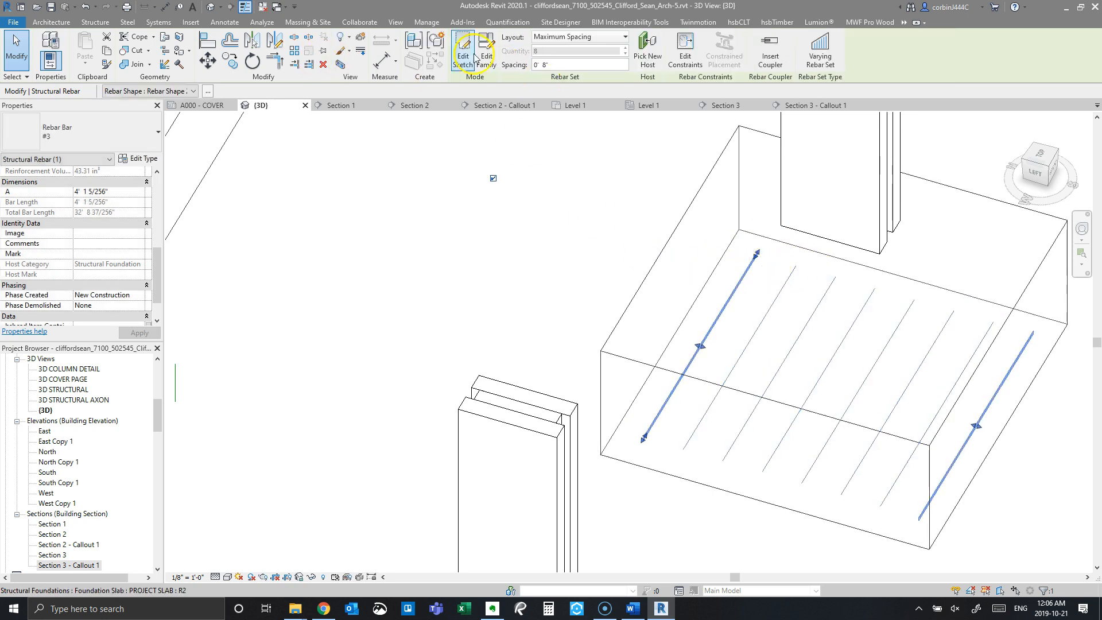
left_click(280, 41)
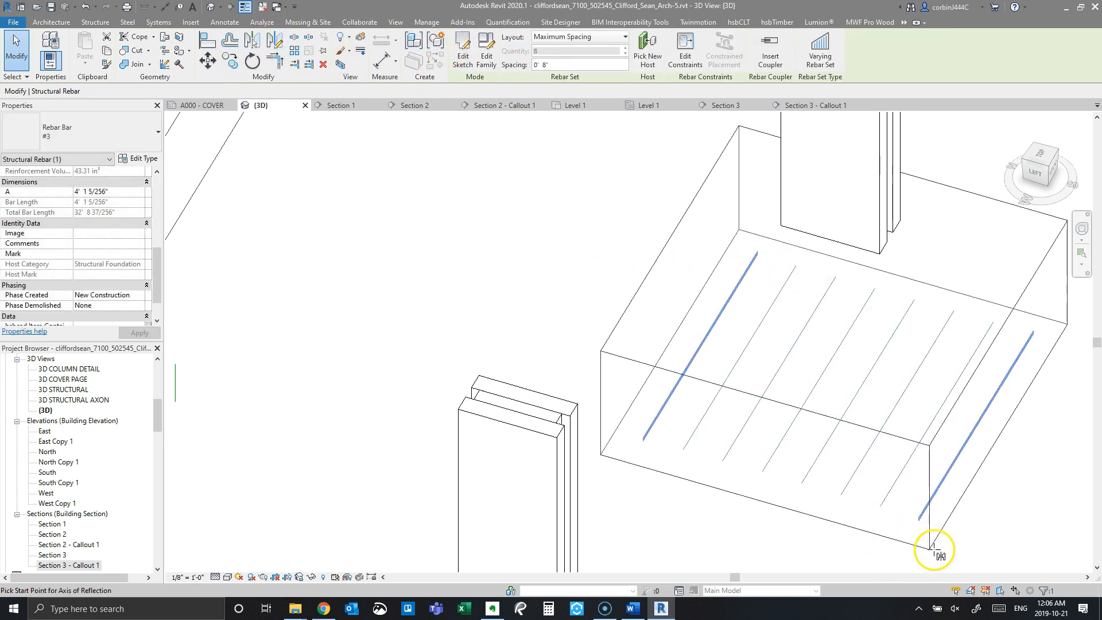
left_click(919, 528)
scroll(849, 396, "down", 3)
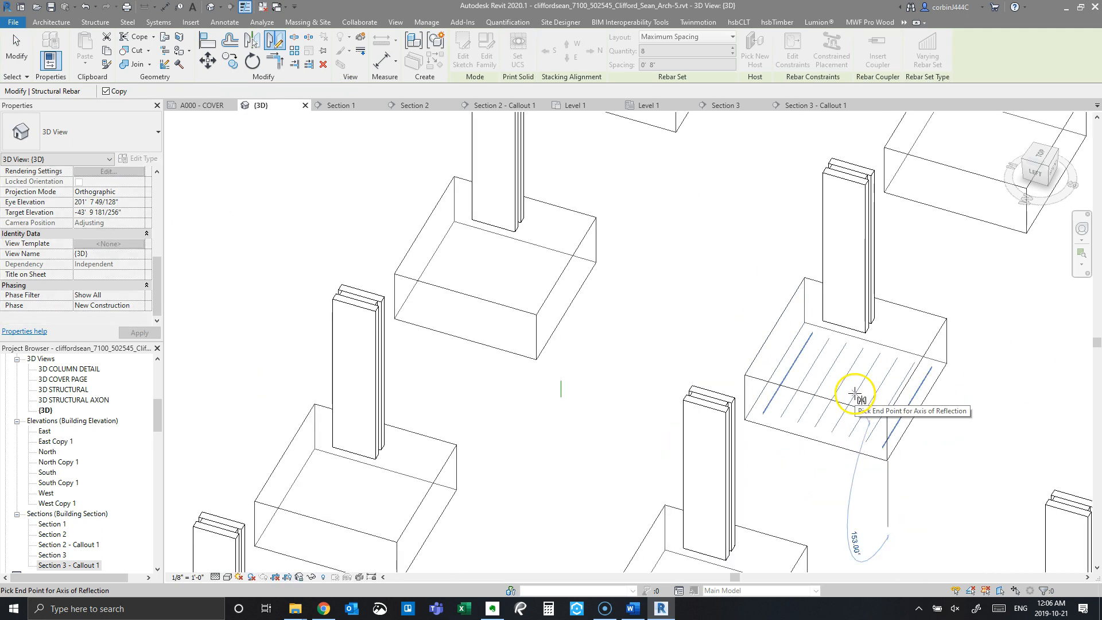
left_click(844, 428)
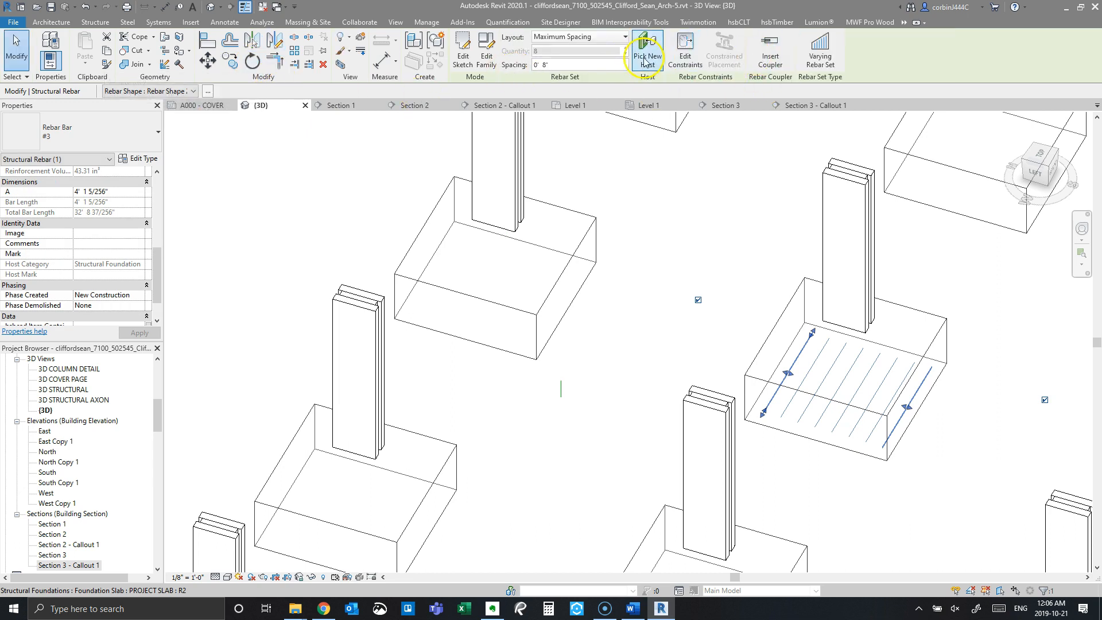
key("Escape")
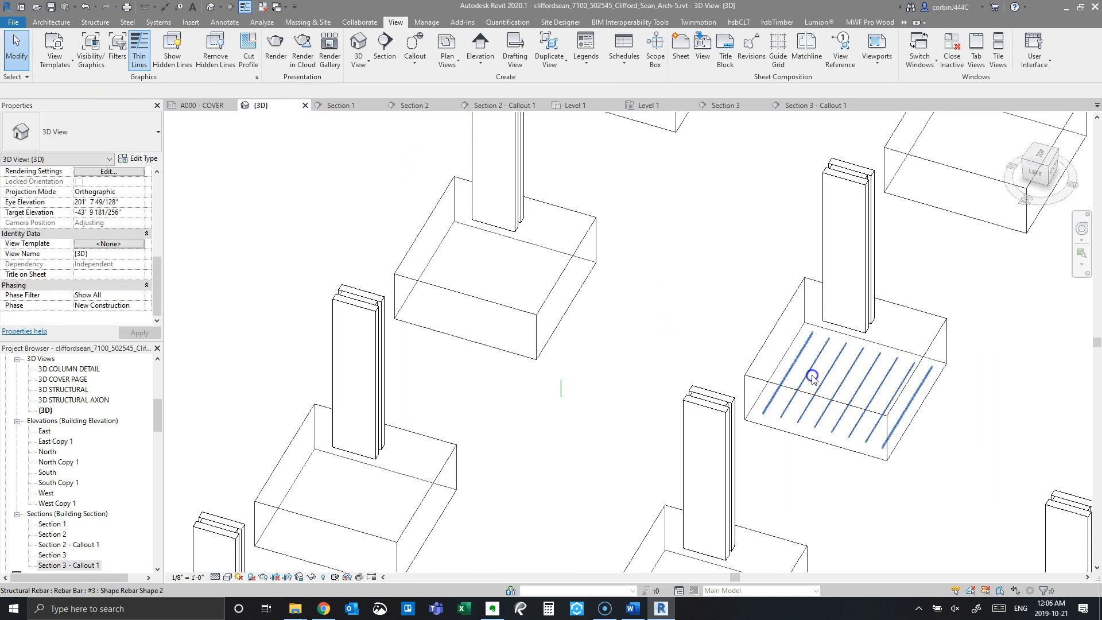
left_click(865, 374)
scroll(865, 374, "up", 2)
key("Escape")
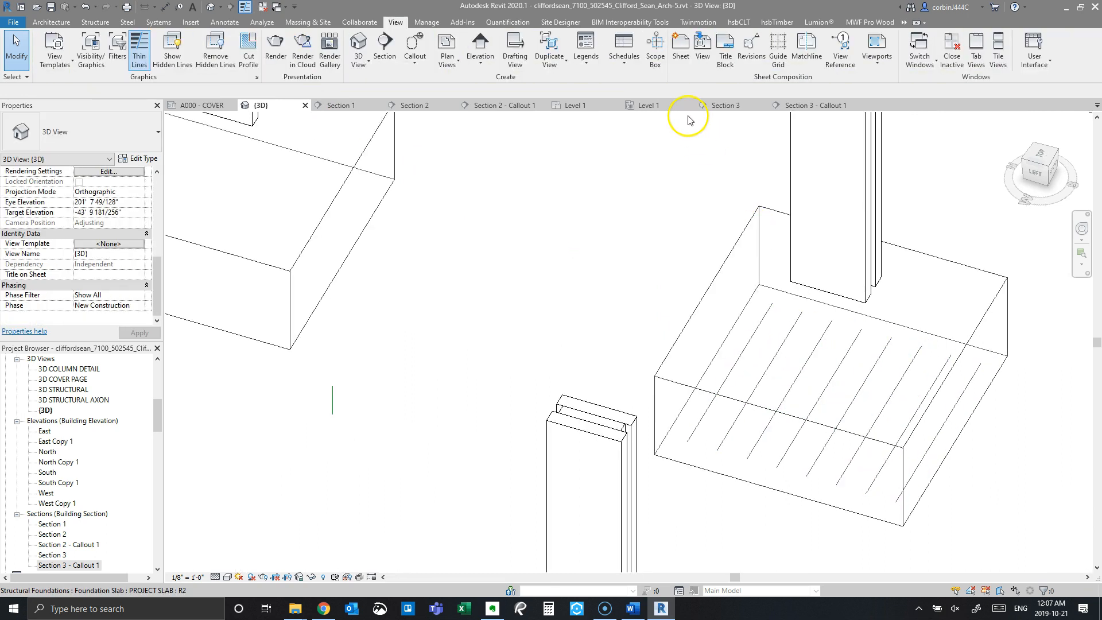
Step: In Section 3 - Callout 1, place a #3 rebar parallel to the work plane across the footing, just above the existing bottom bars
left_click(818, 106)
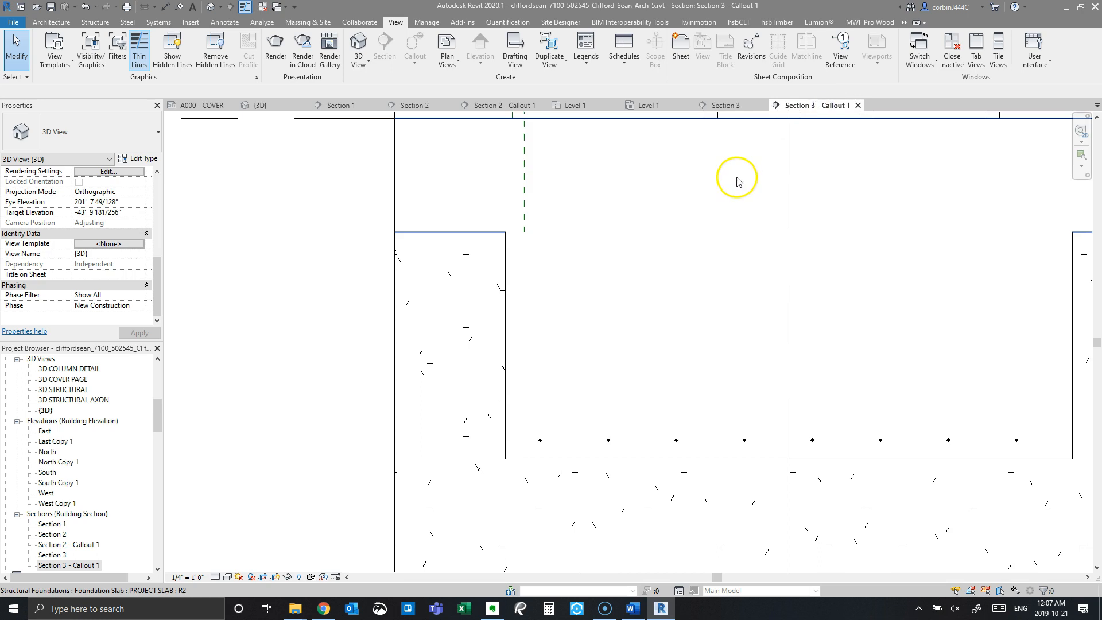
scroll(631, 366, "down", 2)
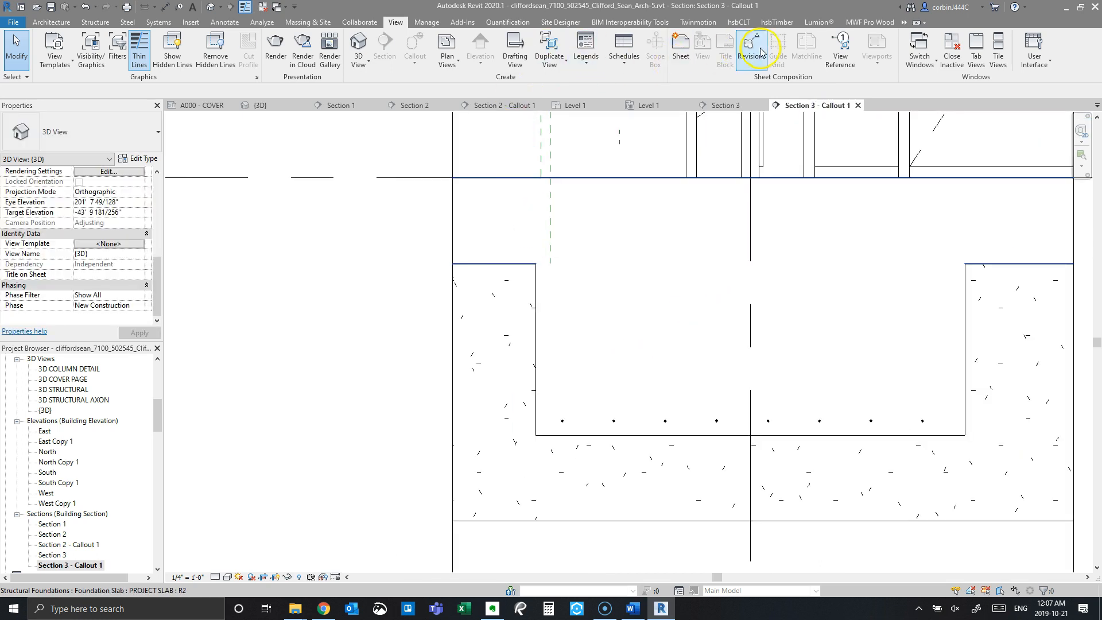
left_click(537, 294)
key("Escape")
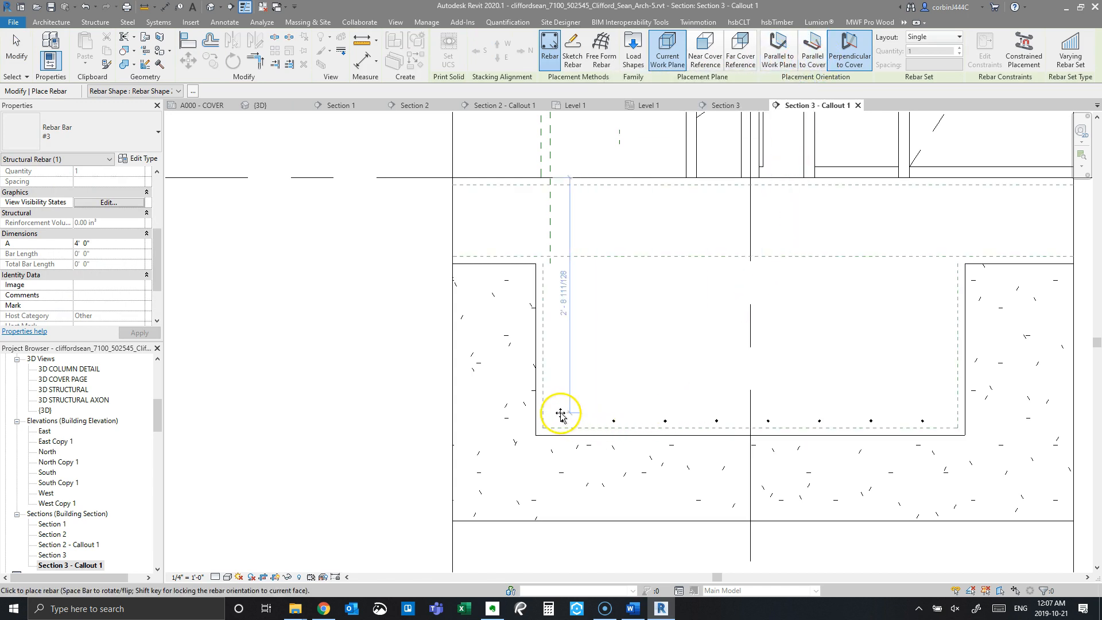
left_click(811, 55)
key("space")
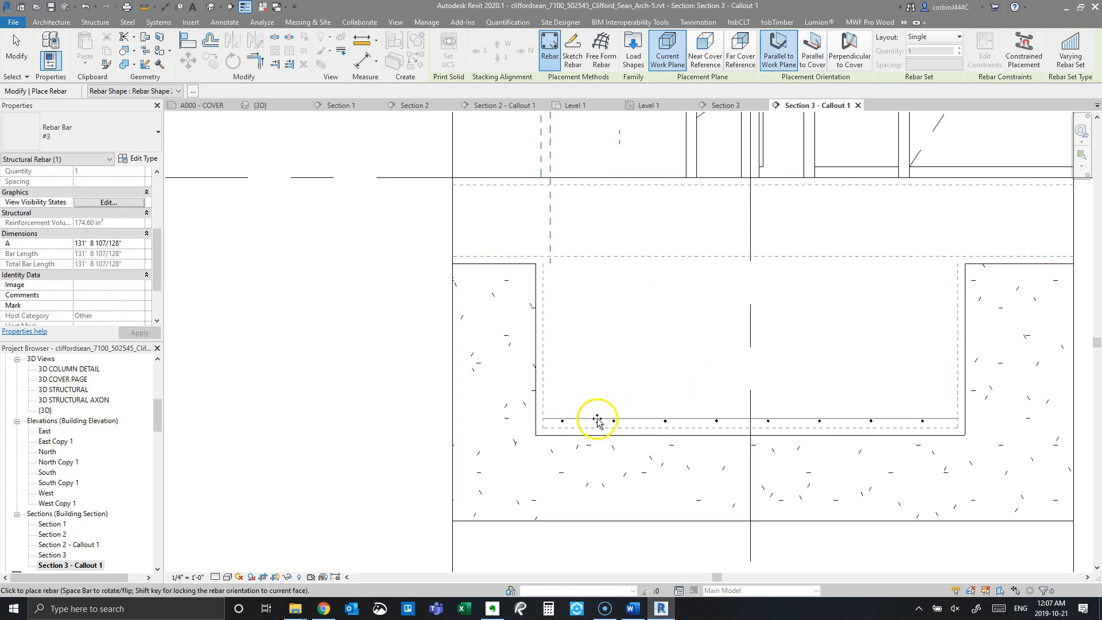
left_click(598, 417)
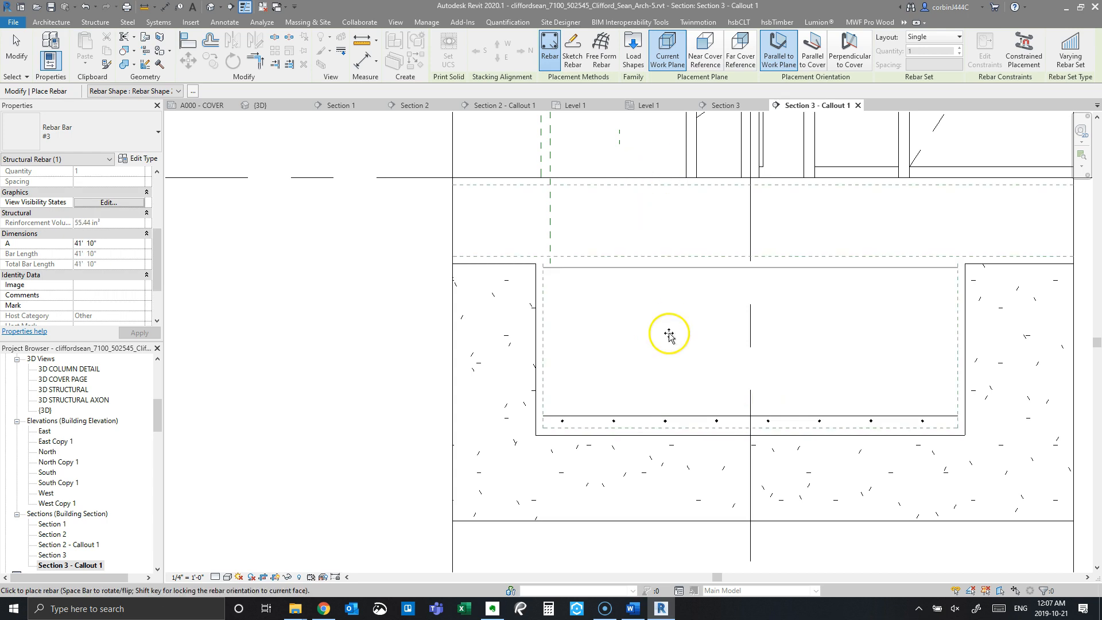
key("Escape")
key("Escape")
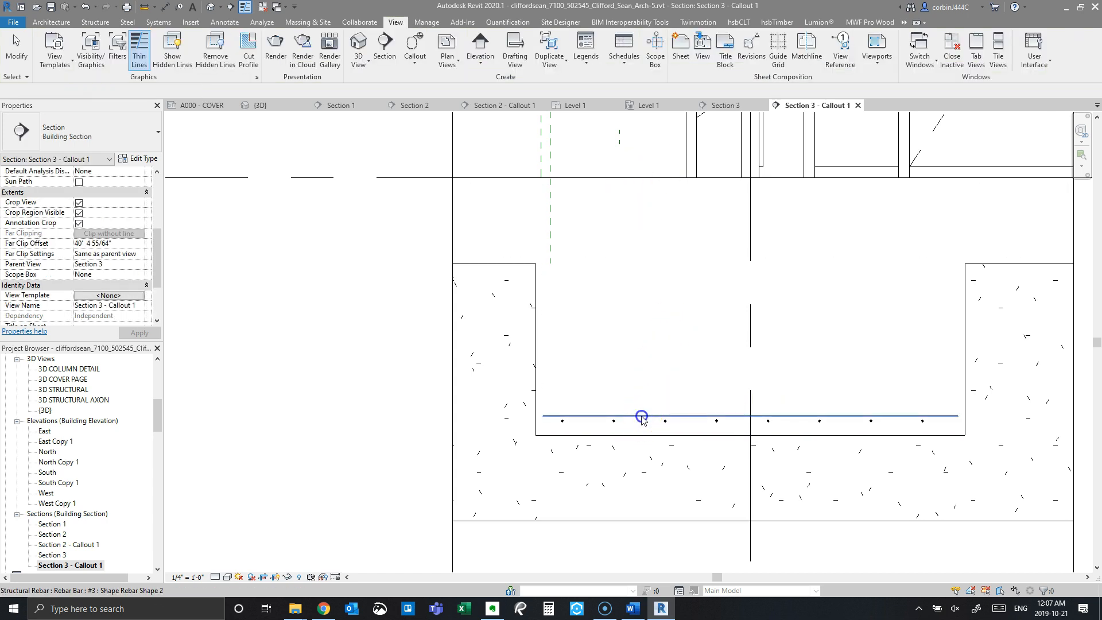
Step: Set the new crosswise rebar's layout to Maximum Spacing with an 8" spacing
left_click(641, 417)
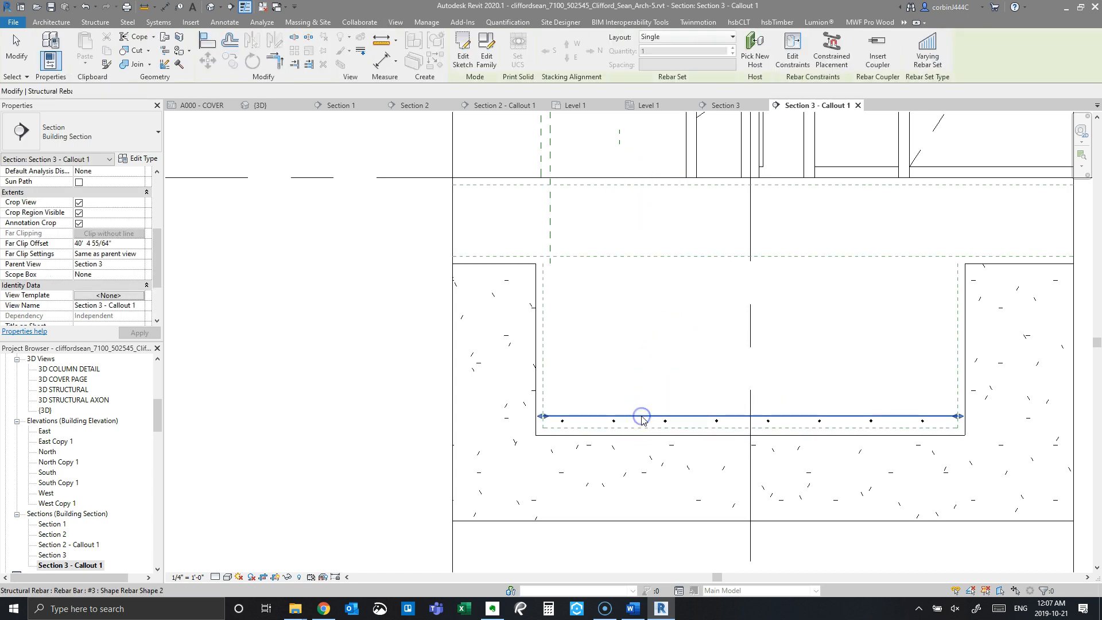
left_click(717, 47)
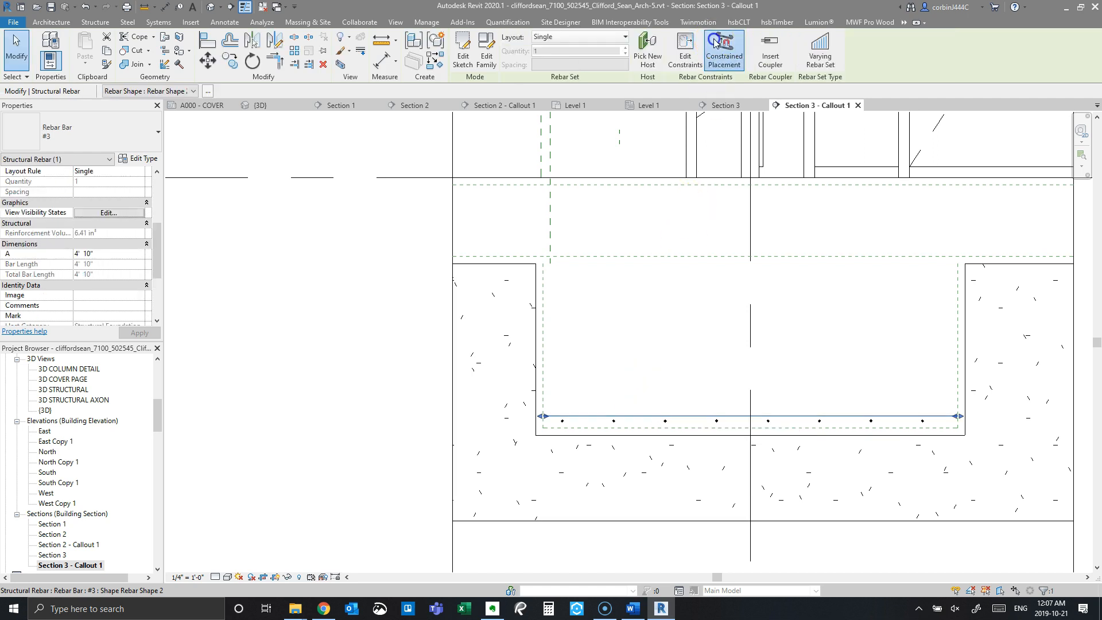
left_click(586, 37)
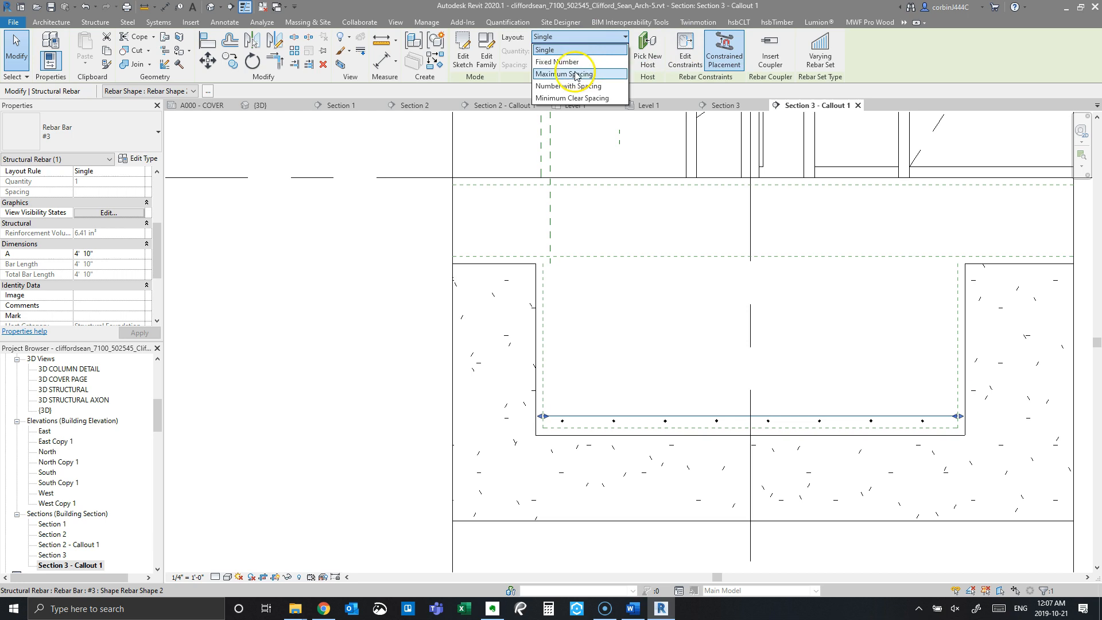
left_click(568, 74)
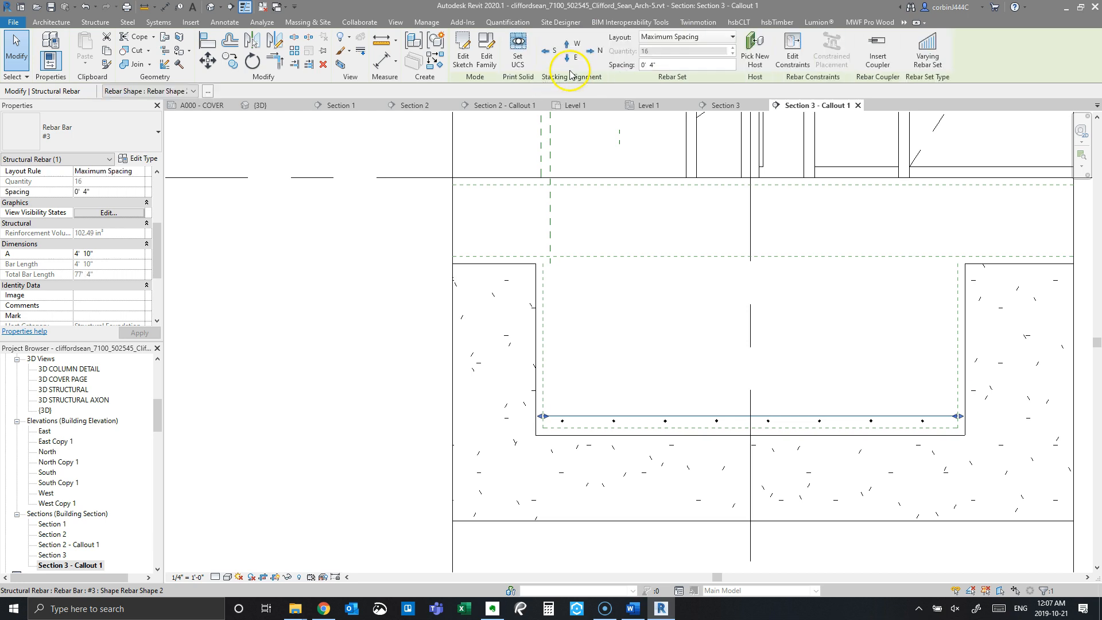
left_click(669, 65)
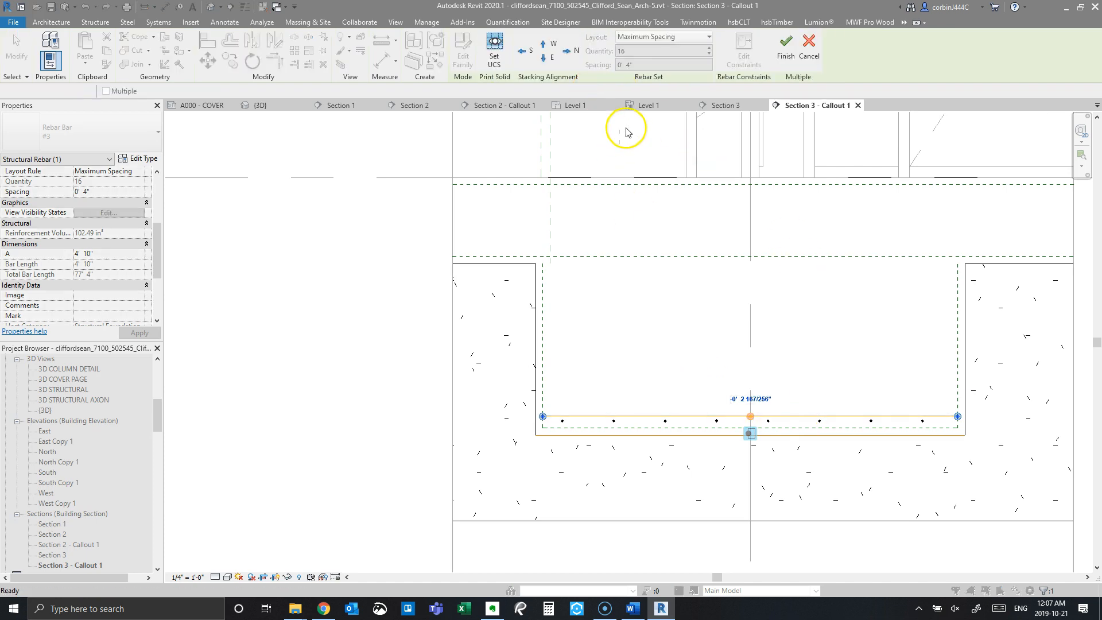
left_click(786, 52)
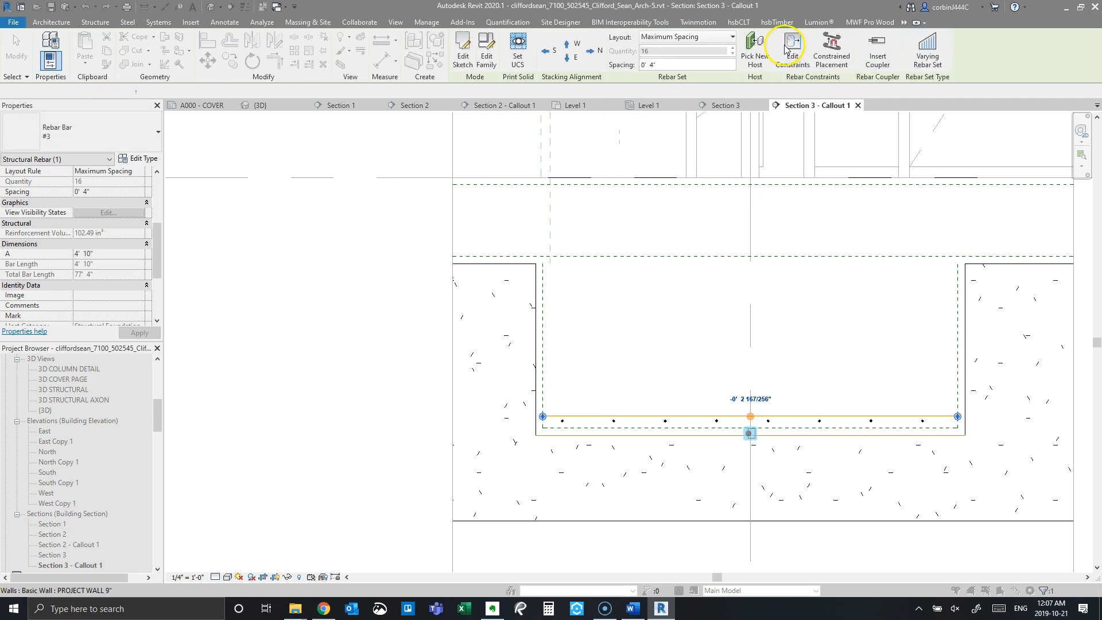
left_click(673, 65)
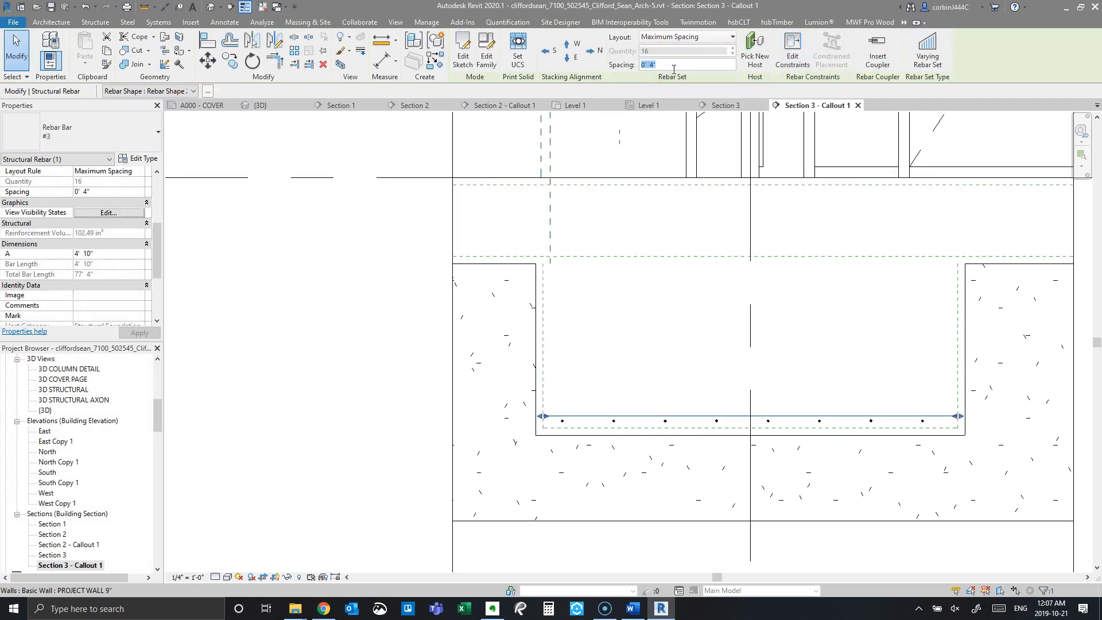
type("8")
key("Return")
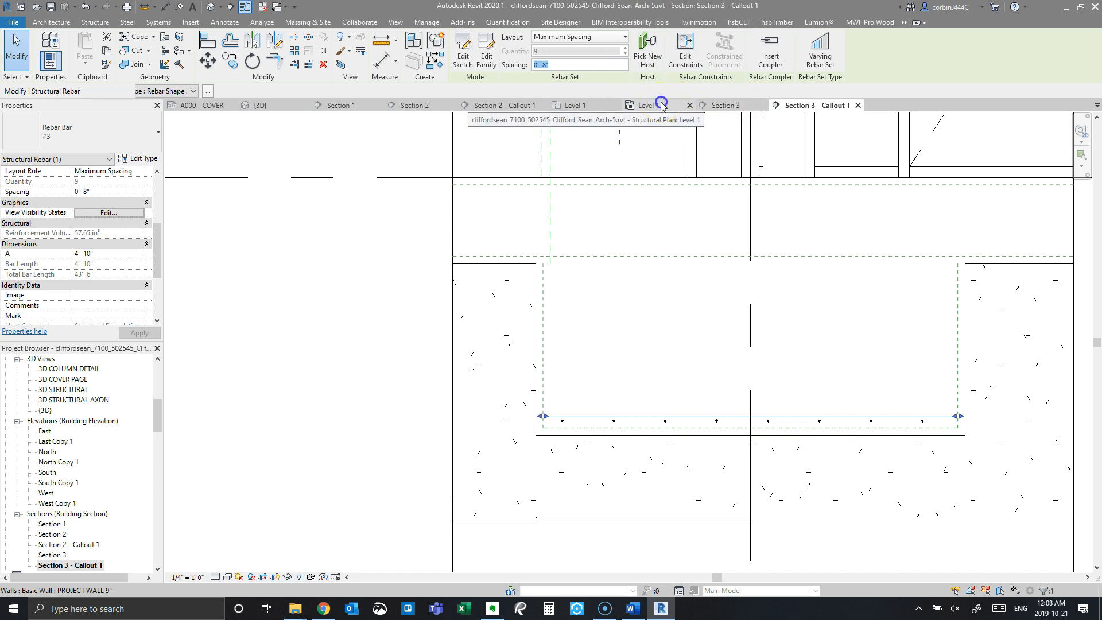
Step: Open the 3D view and examine the crossing rebar sets inside the footing
left_click(274, 107)
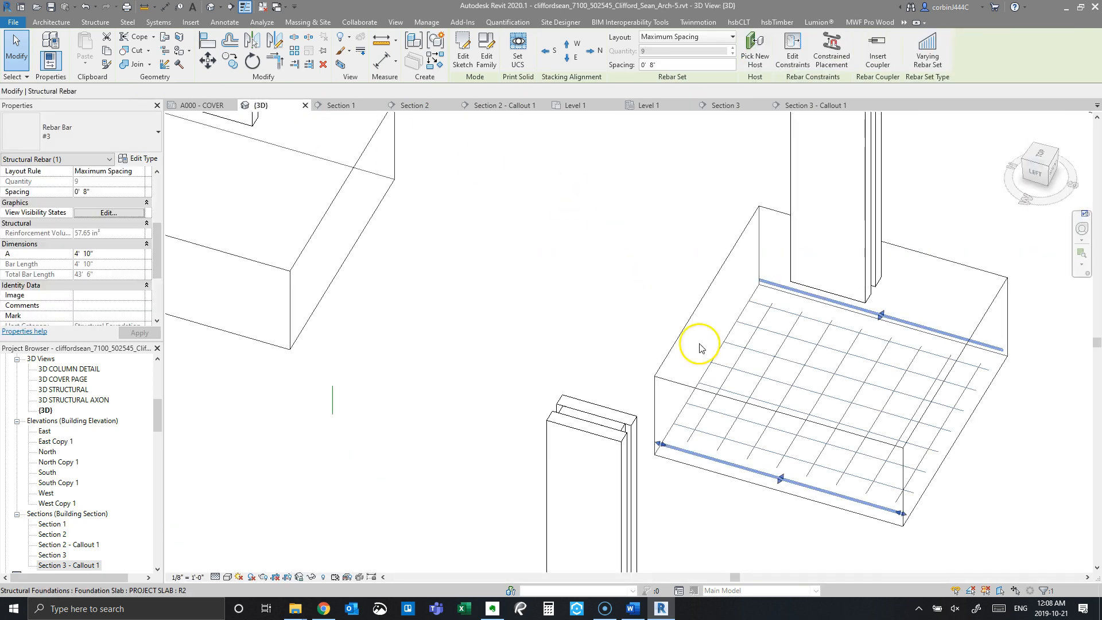
scroll(950, 448, "down", 2)
left_click(927, 459)
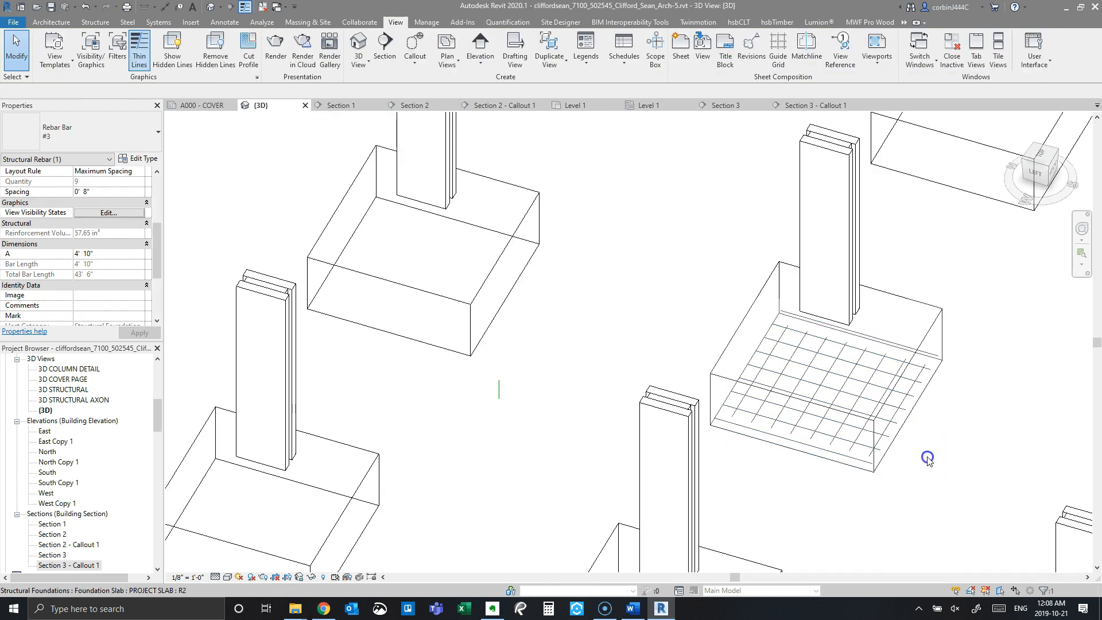
scroll(788, 448, "up", 2)
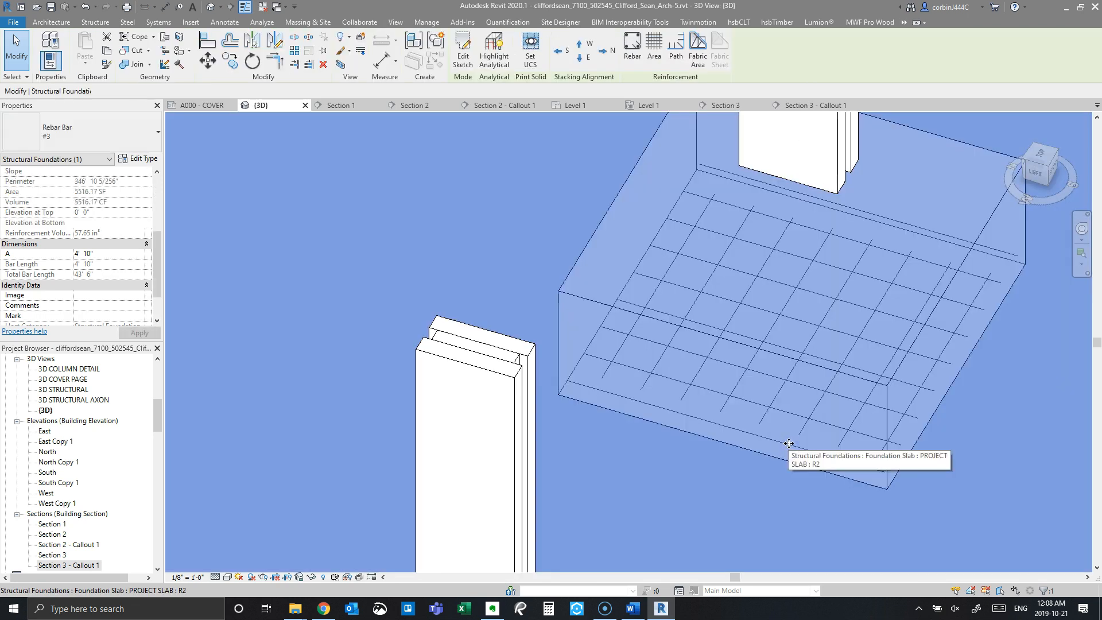
Step: Pull the crosswise rebar set's outer bars and bar ends inward so the bars stay within the footing
left_click(783, 443)
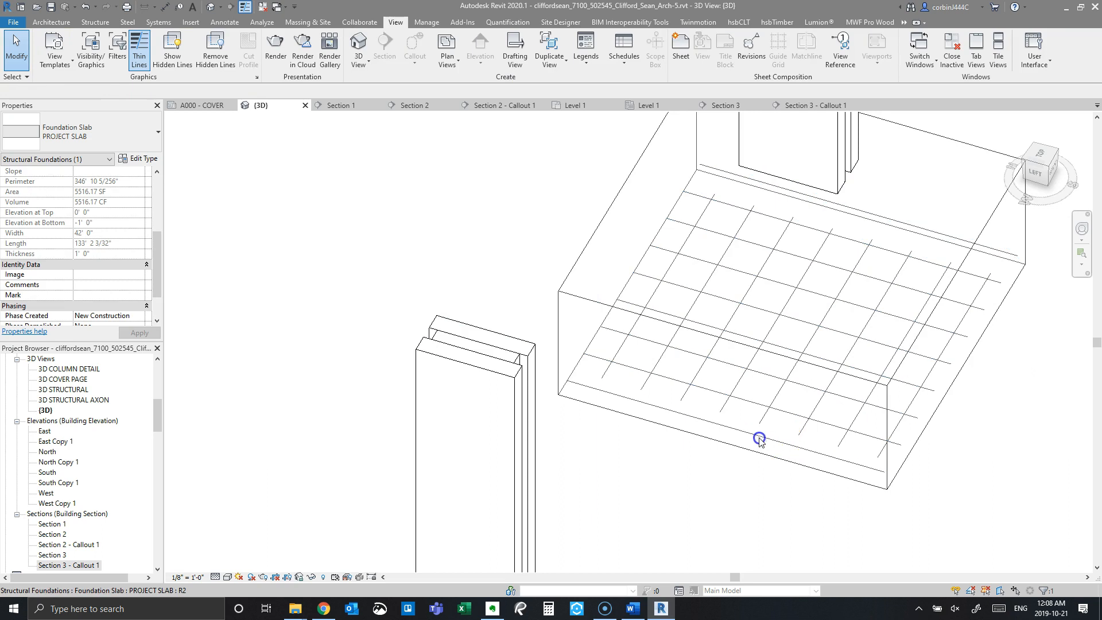
left_click(756, 436)
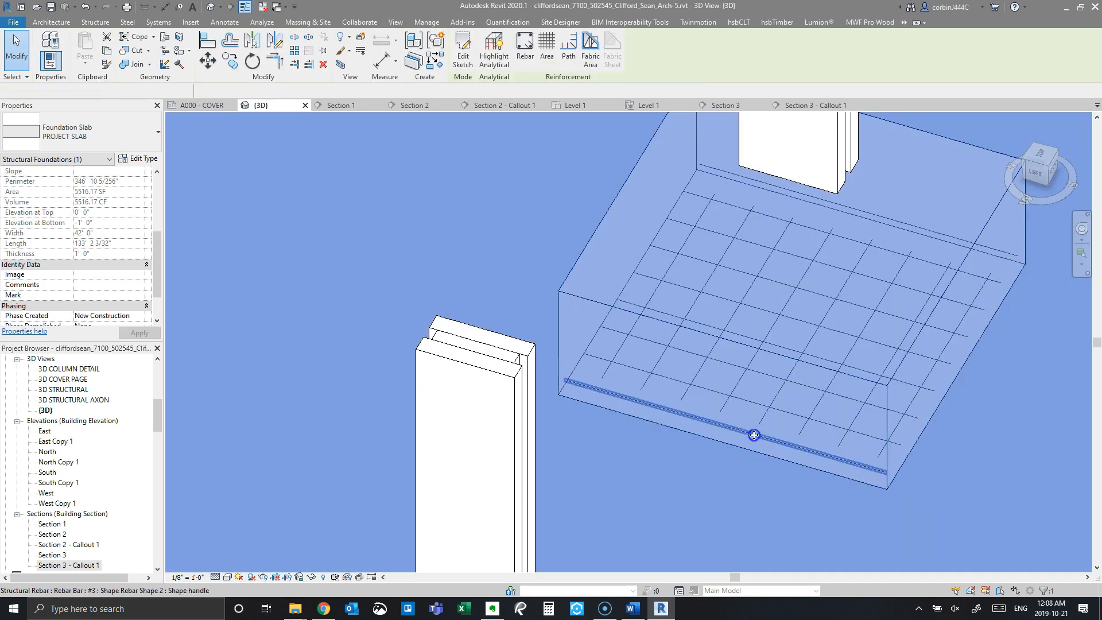
left_click(719, 429)
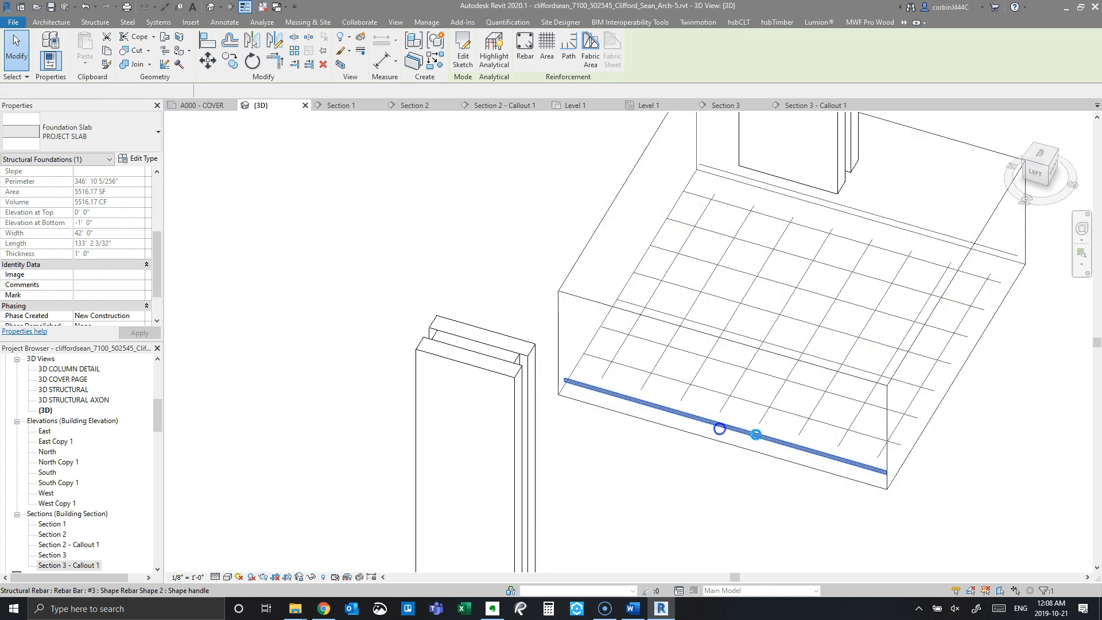
left_click(717, 426)
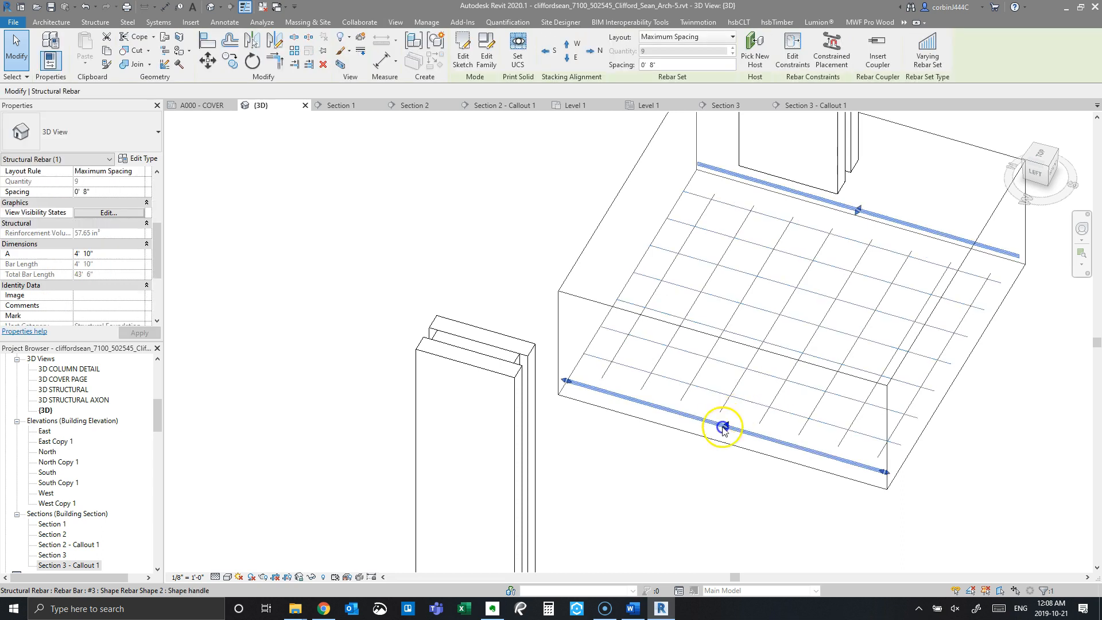
left_click_drag(738, 411, 603, 371)
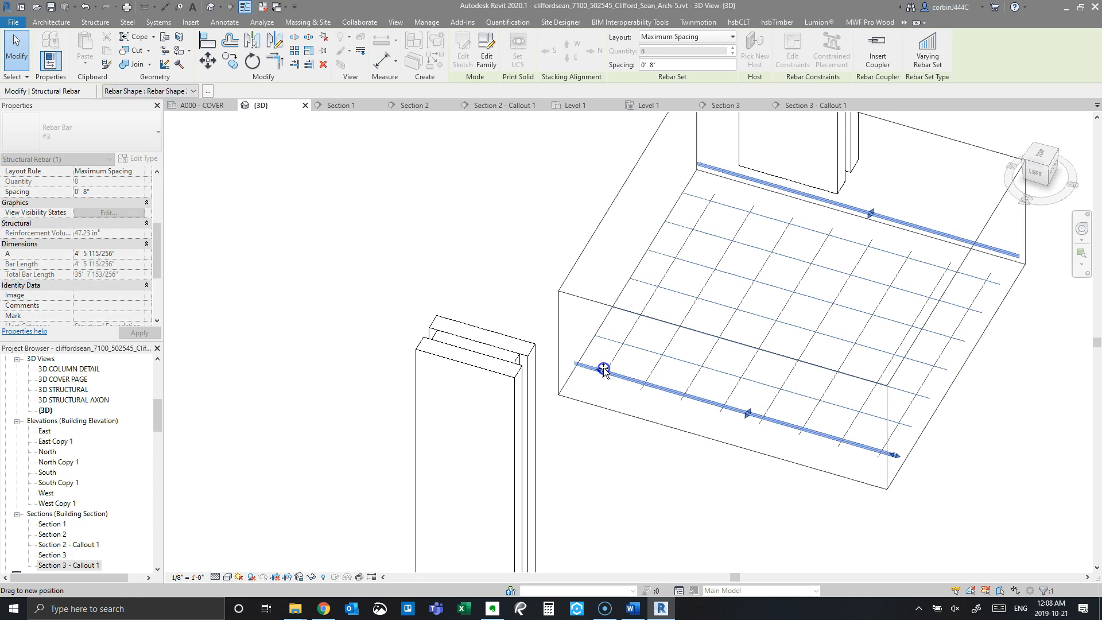
left_click_drag(869, 214, 854, 233)
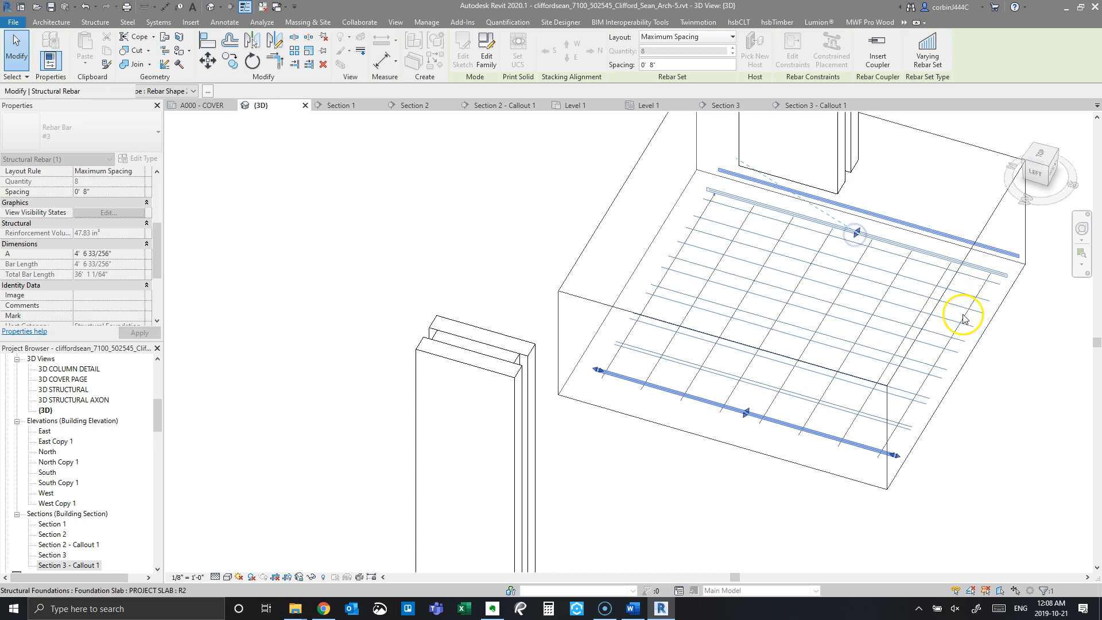
left_click_drag(895, 456, 895, 456)
left_click(941, 442)
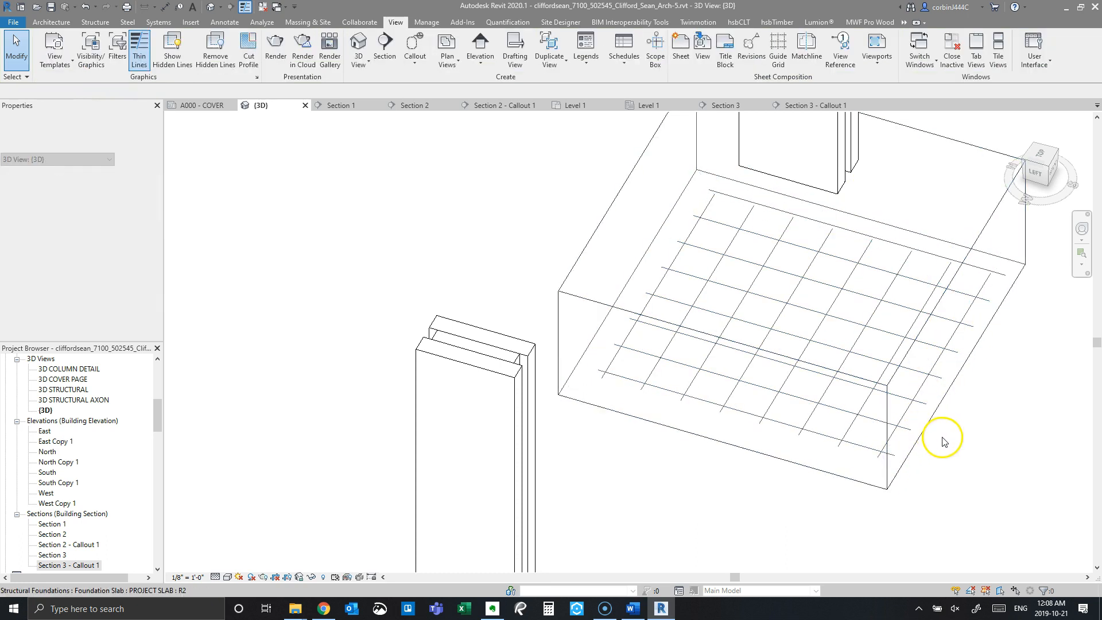
Step: Examine the two-way rebar grid inside the footing and the perimeter columns along the foundation wall
scroll(915, 438, "down", 3)
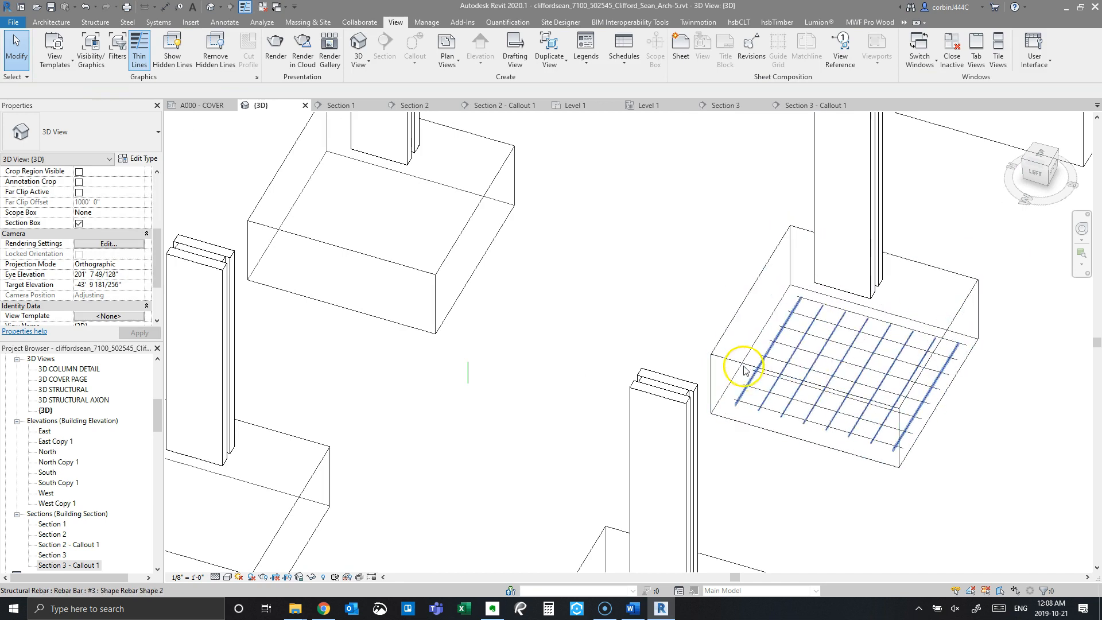
left_click(886, 320)
scroll(885, 319, "up", 2)
left_click_drag(878, 319, 869, 324)
key("Escape")
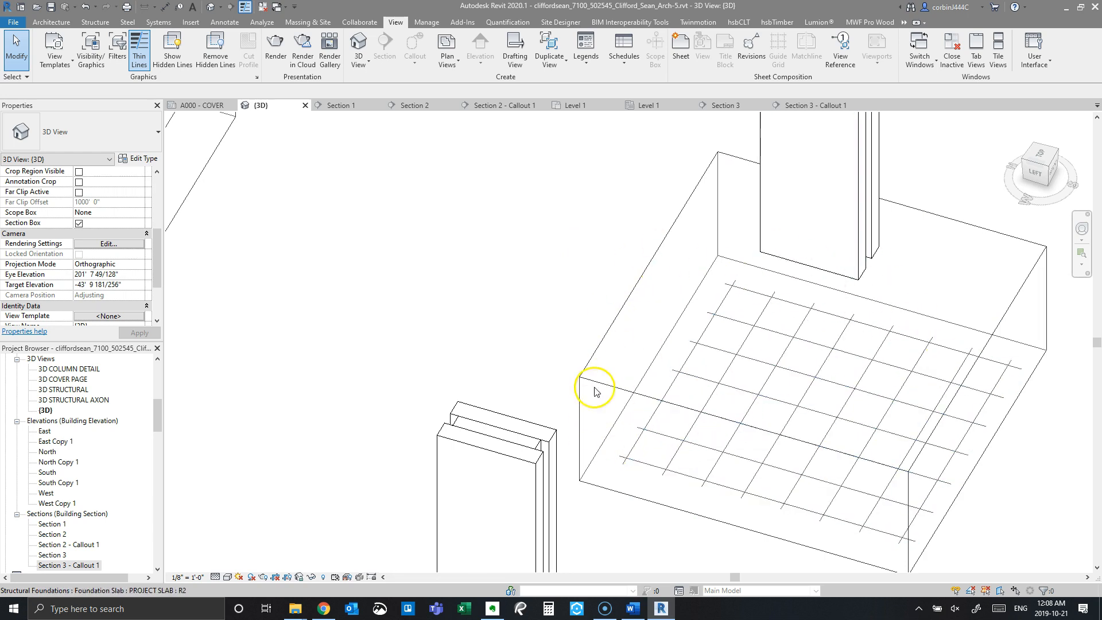
scroll(791, 315, "down", 5)
scroll(659, 360, "down", 2)
scroll(535, 375, "up", 3)
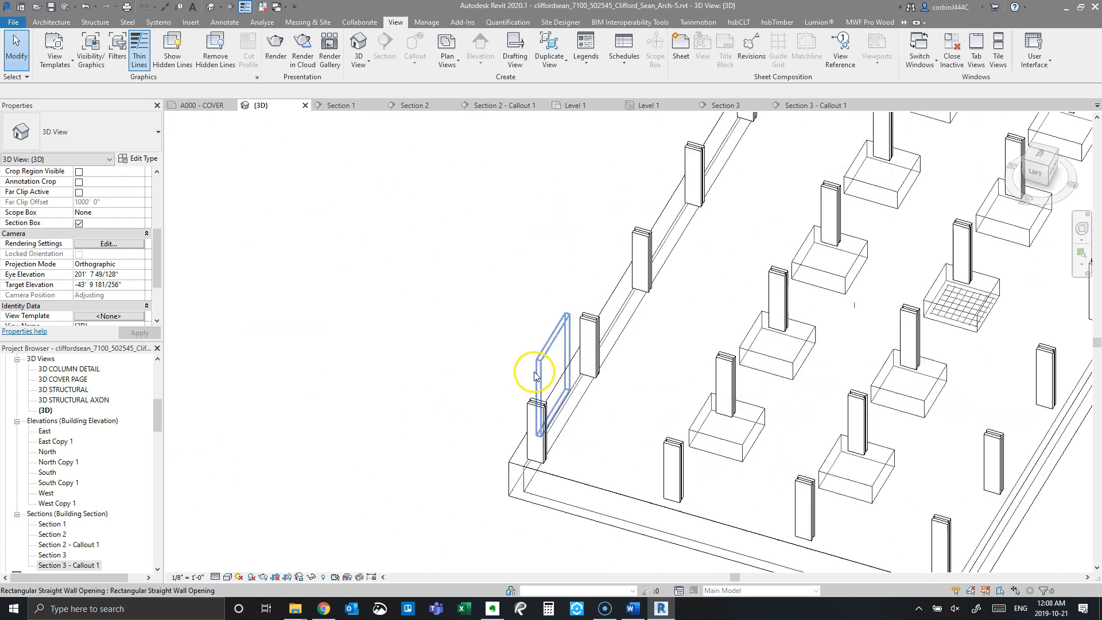
scroll(505, 402, "up", 3)
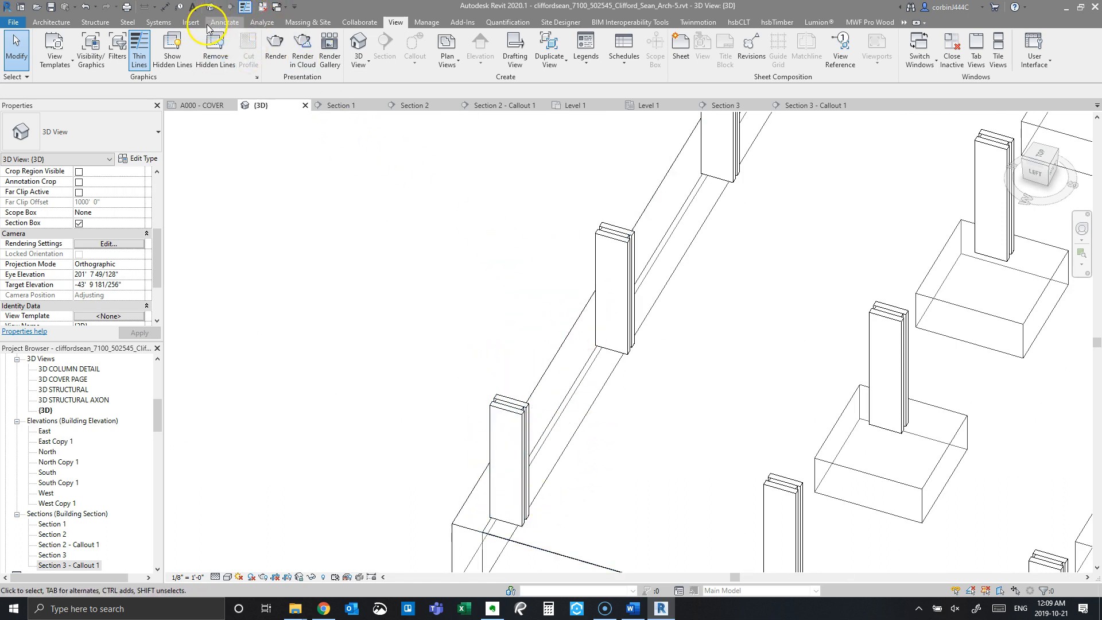
Step: Create an isolated foundation type named 2x2x4 from Pile Cap-Rectangular 5x5x3, with 4' thickness, 2' width and 2' length
left_click(94, 22)
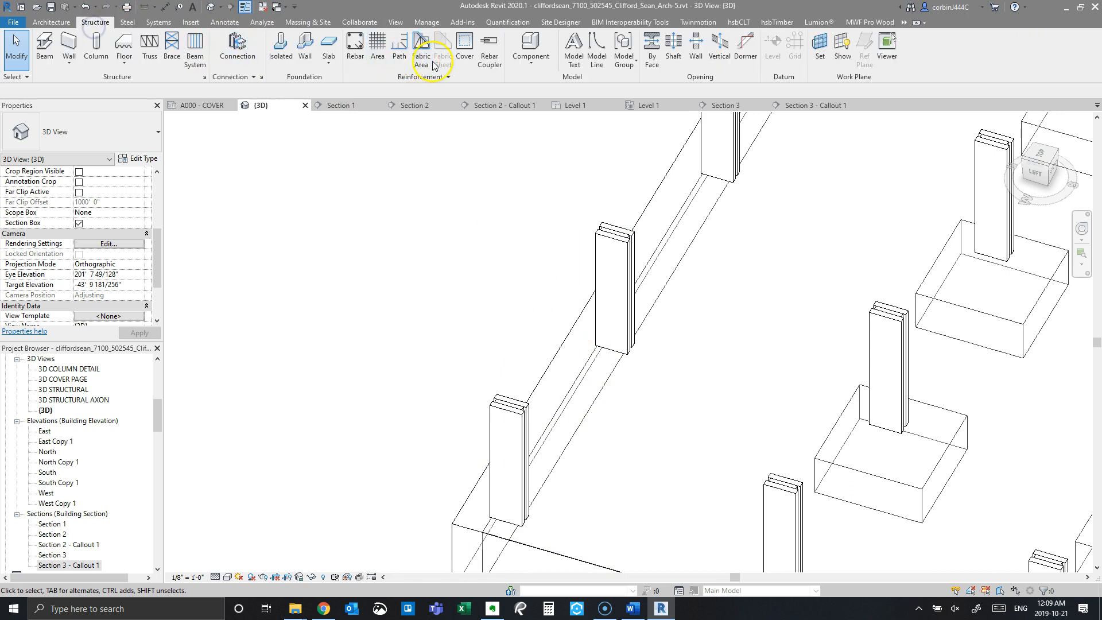
left_click(281, 53)
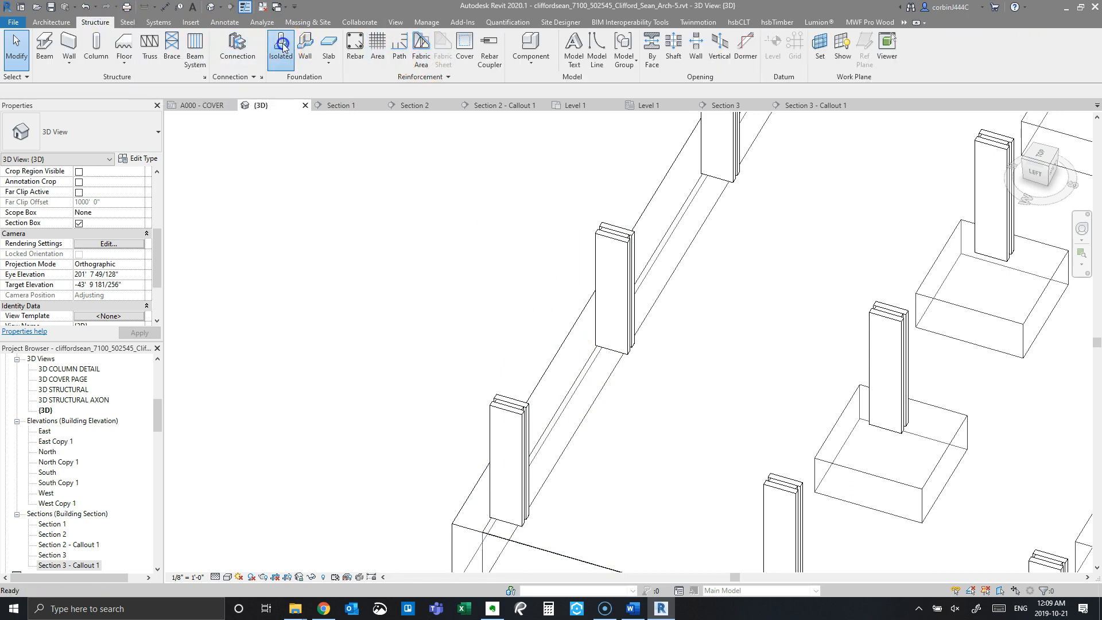
left_click(138, 159)
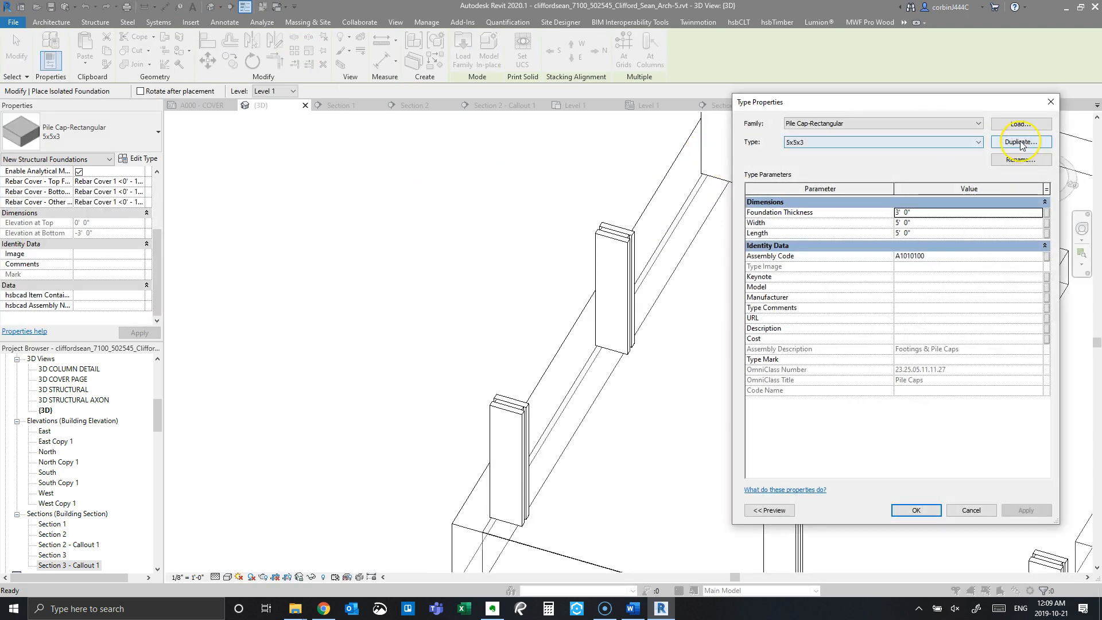
left_click(1020, 143)
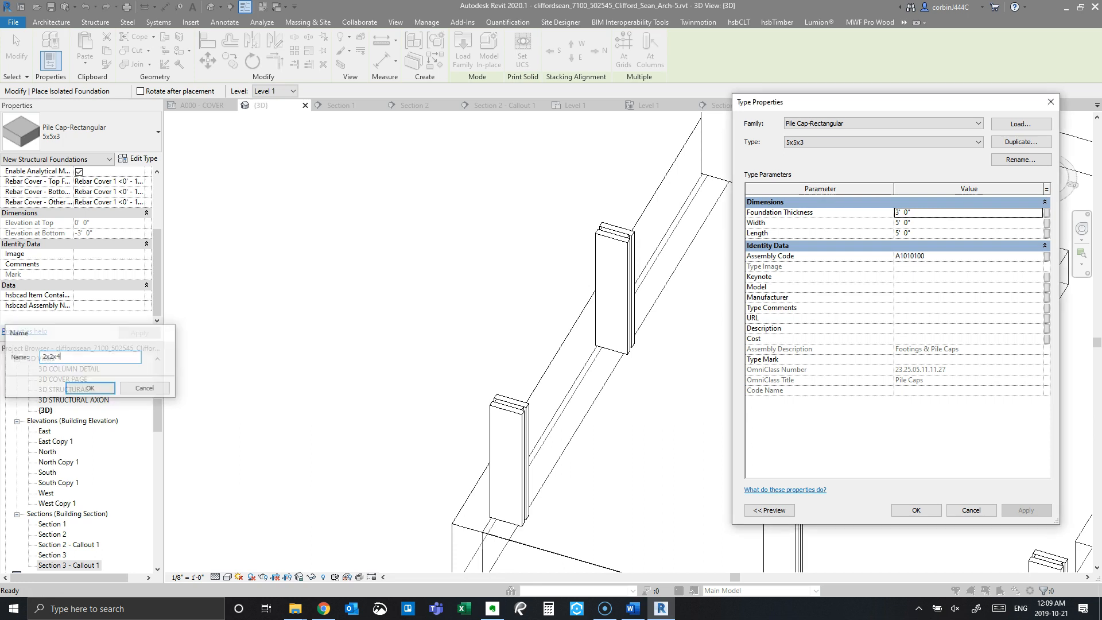
key("Return")
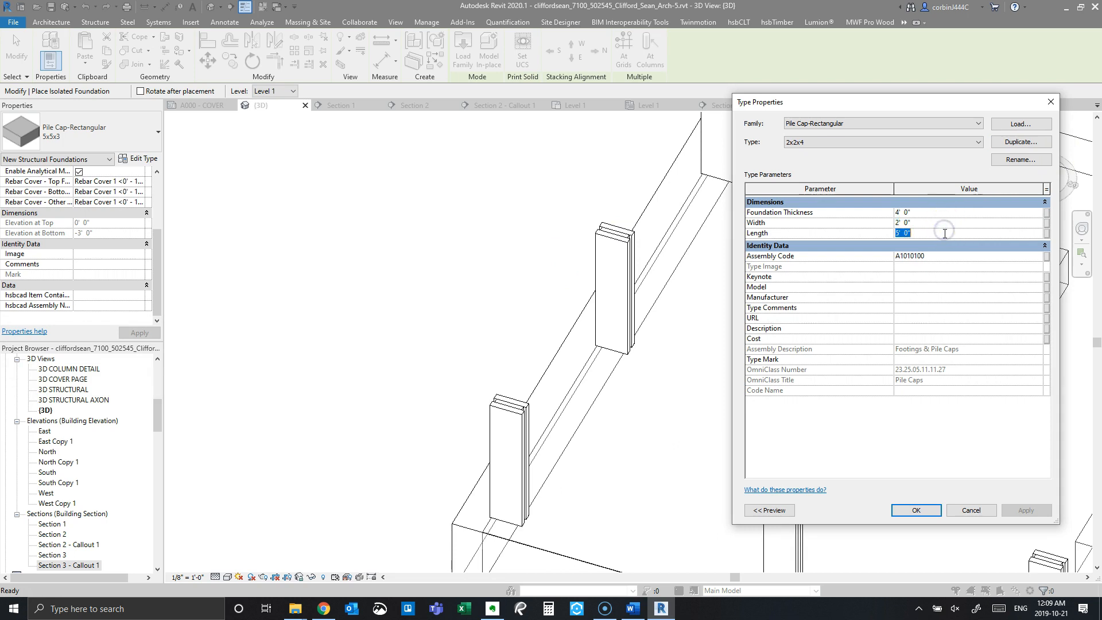
left_click(916, 510)
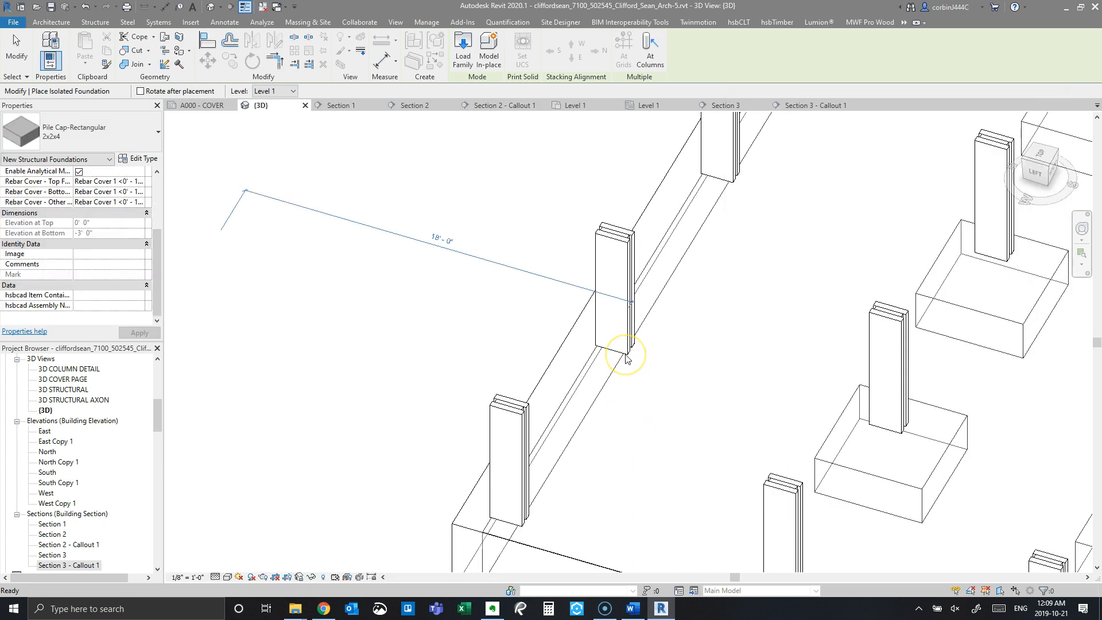
Step: Start placing the 2x2x4 footings at columns and select both long outer rows of perimeter columns
left_click(649, 58)
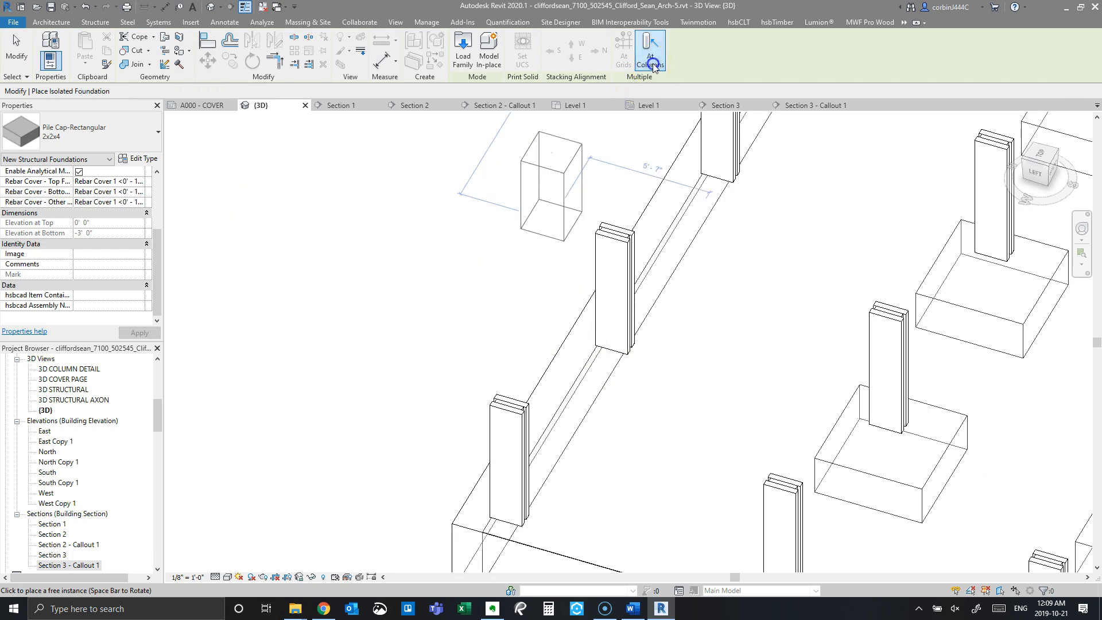
middle_click_drag(781, 315, 774, 230, "shift")
scroll(749, 294, "down", 1)
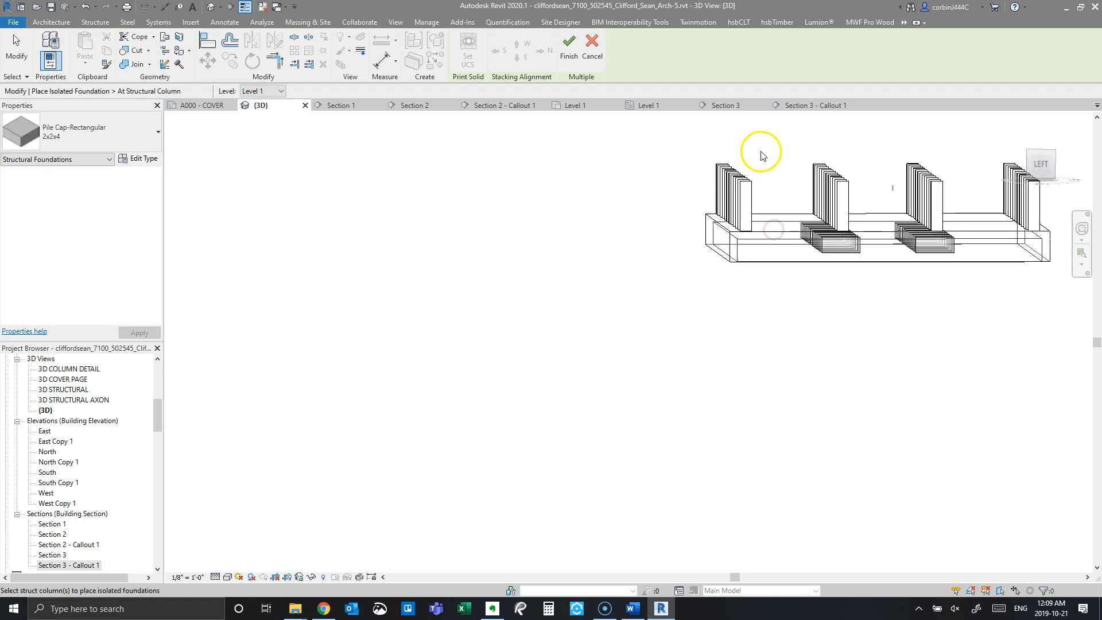
left_click_drag(771, 148, 708, 191)
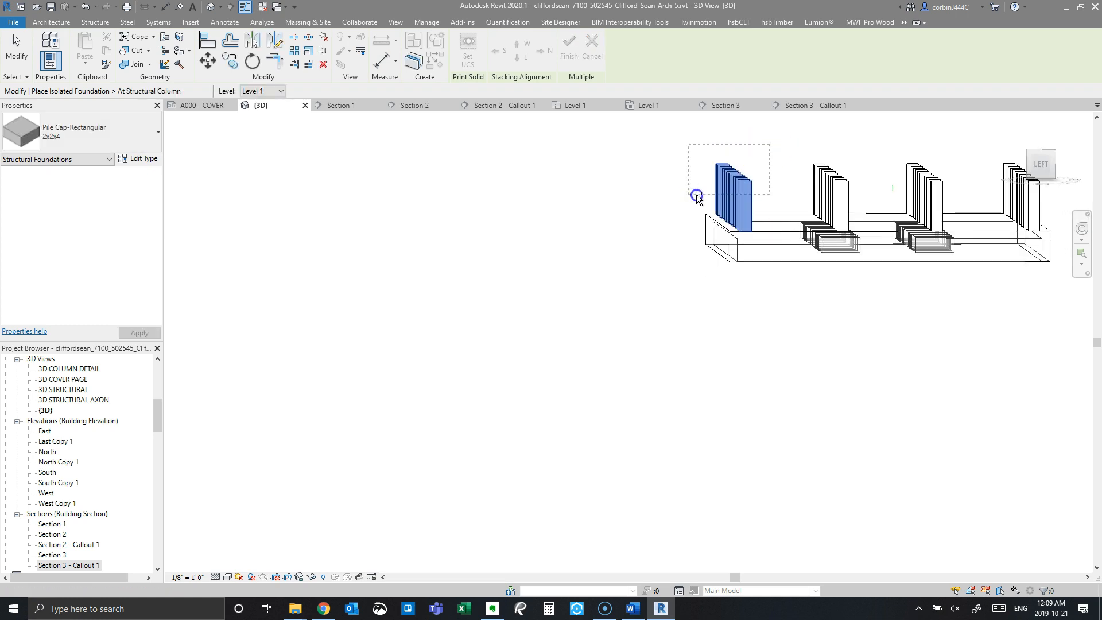
mouse_move(1025, 281)
middle_mouse_down("shift")
mouse_move(983, 278)
mouse_move(1032, 291)
mouse_move(1018, 279)
middle_mouse_up("shift")
scroll(705, 407, "down", 3)
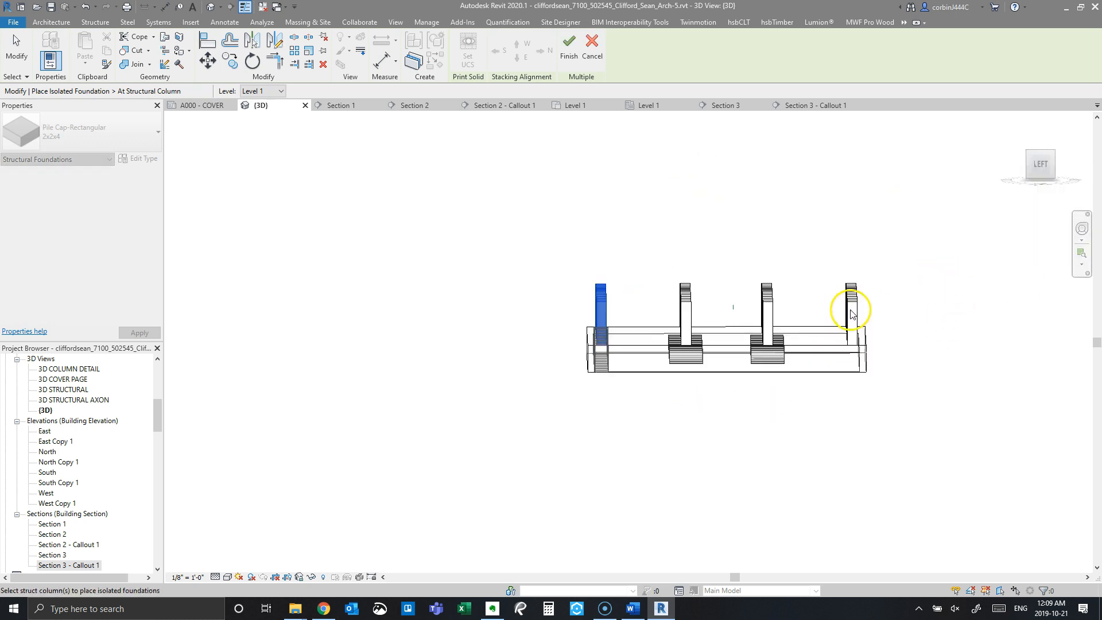
scroll(847, 312, "up", 5)
left_click_drag(907, 206, 805, 332)
Step: Add the intermediate columns on both end walls to the selection and finish placing the 2x2x4 footings
left_click(639, 357)
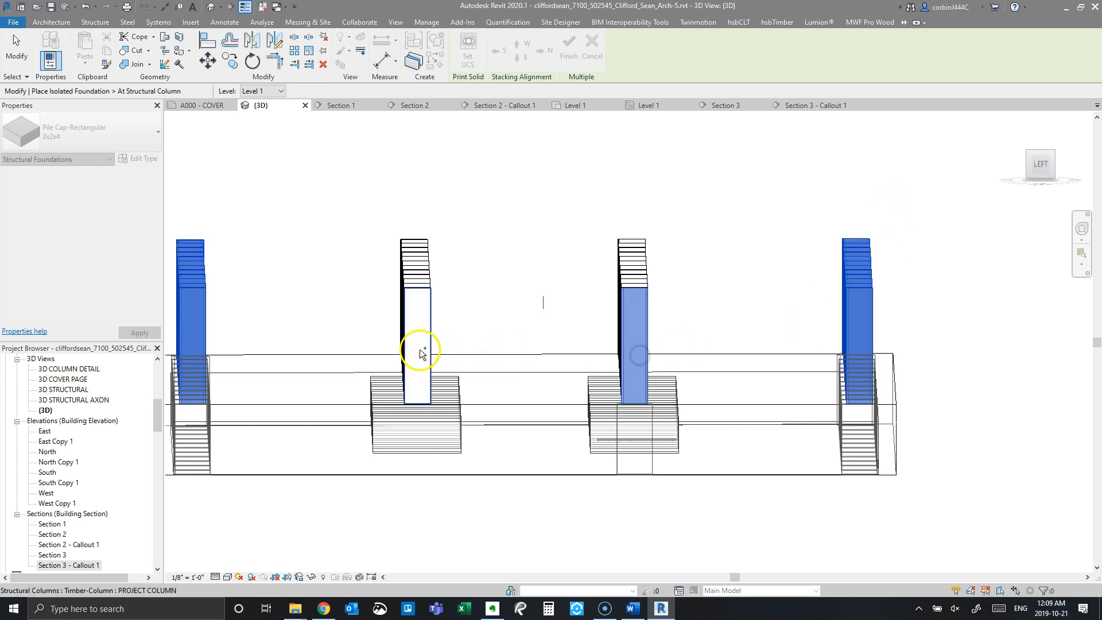
left_click(420, 350, "ctrl")
middle_click_drag(755, 416, 551, 493, "shift")
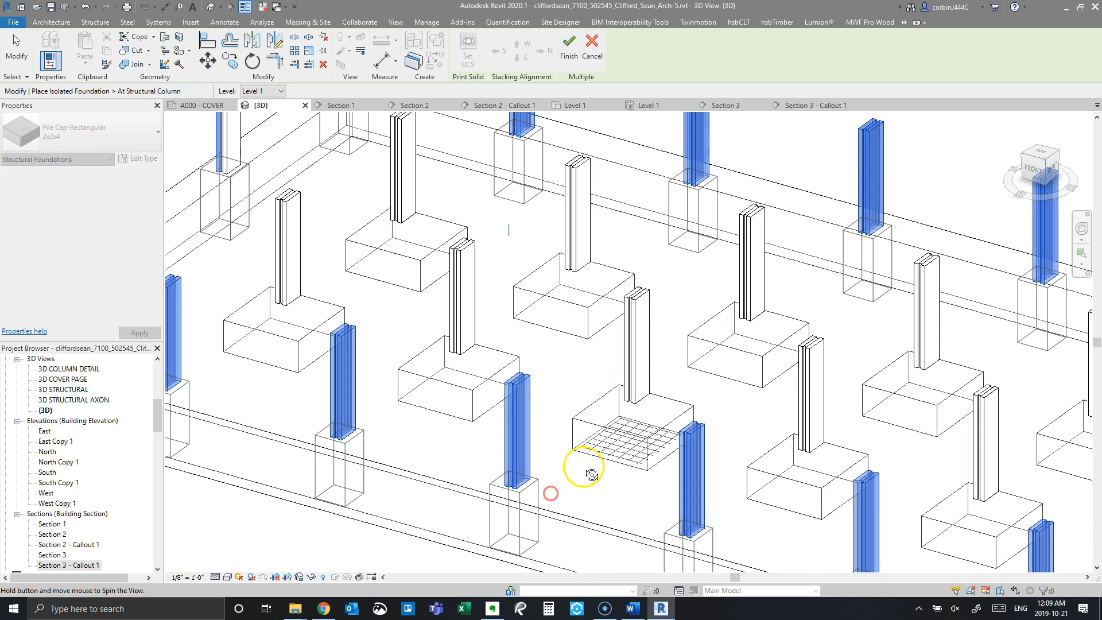
scroll(660, 341, "down", 5)
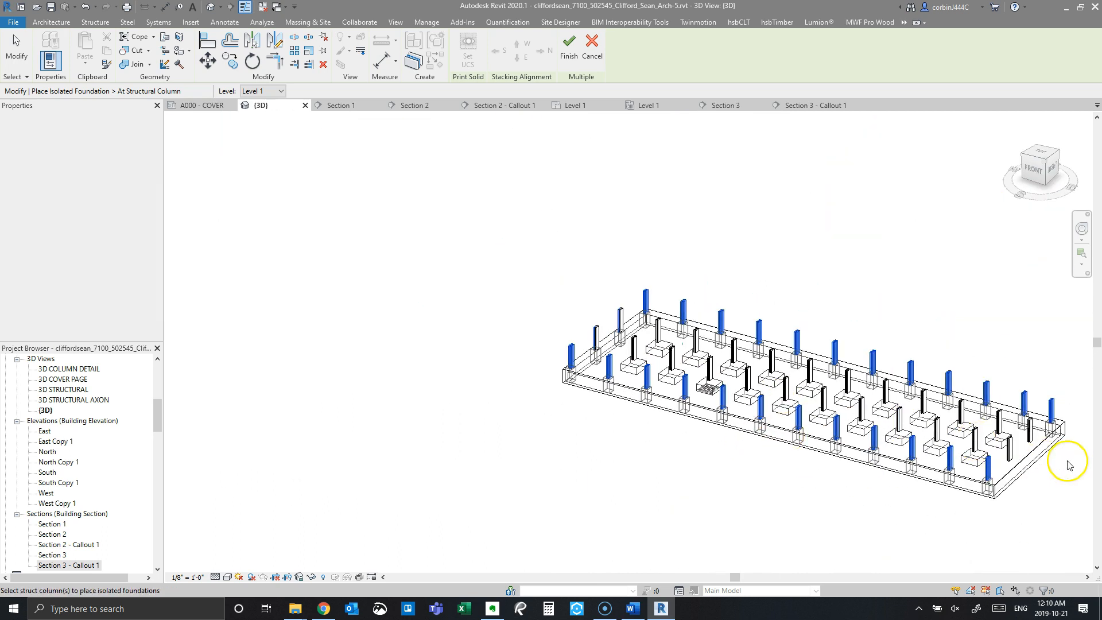
scroll(970, 449, "up", 3)
left_click(931, 446)
left_click(981, 395)
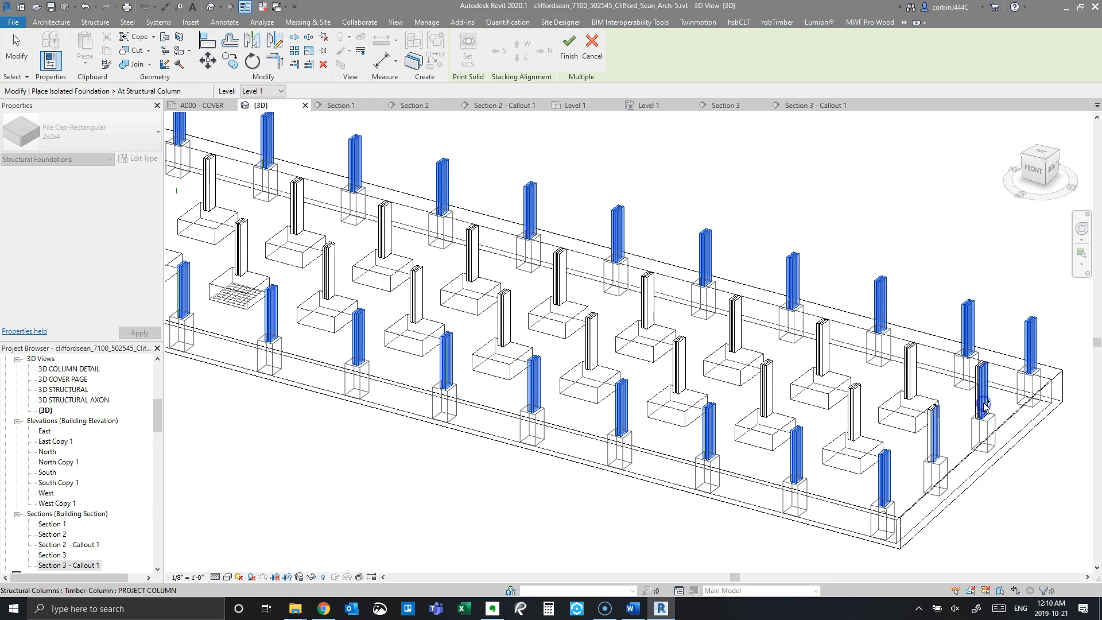
left_click(569, 50)
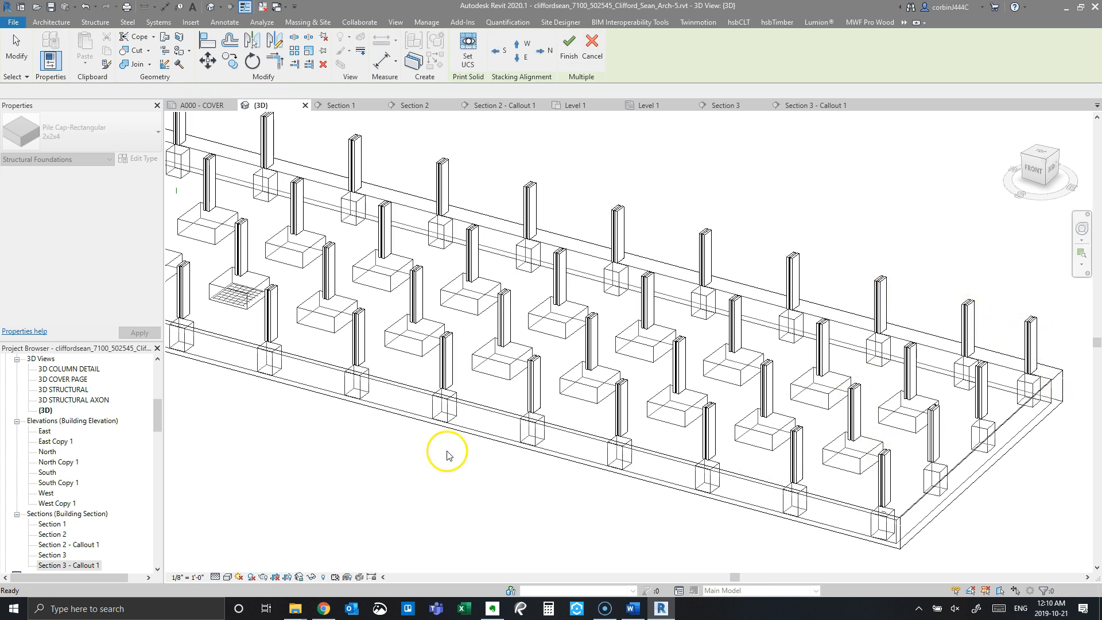
scroll(480, 426, "down", 3)
middle_click_drag(410, 446, 583, 445)
key("Escape")
key("Escape")
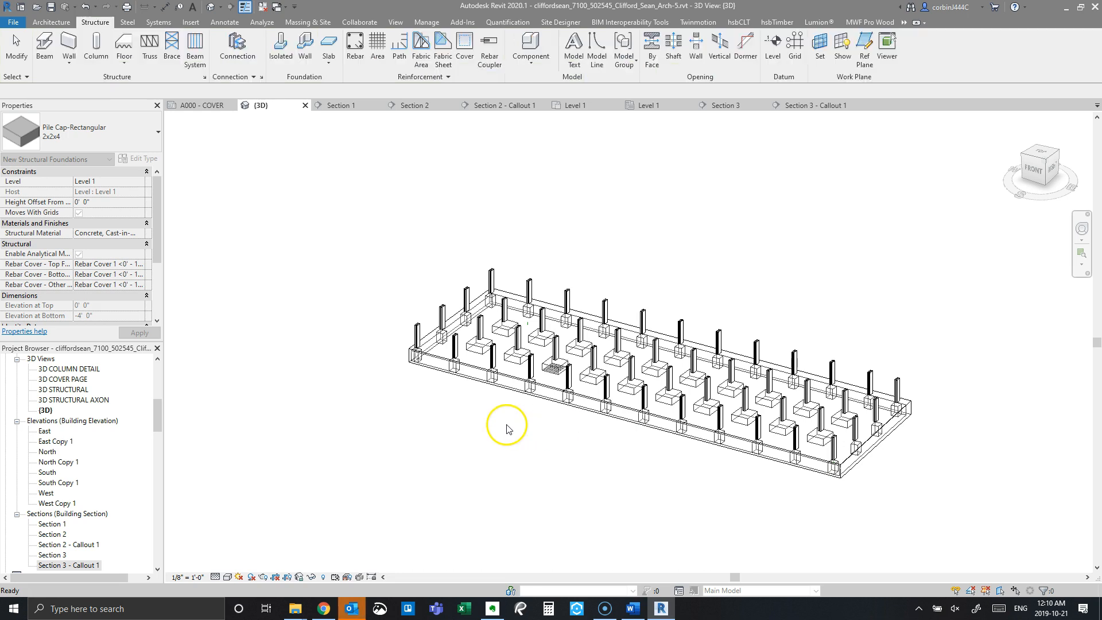
left_click(450, 432)
middle_click_drag(450, 433, 678, 490, "shift")
scroll(394, 381, "up", 6)
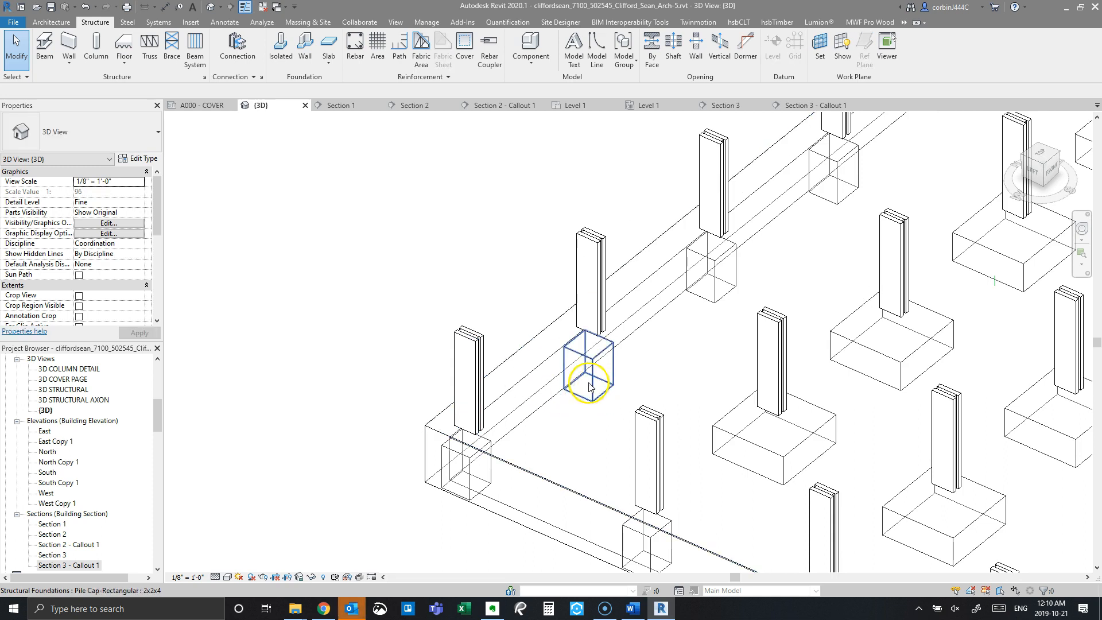
left_click(581, 382)
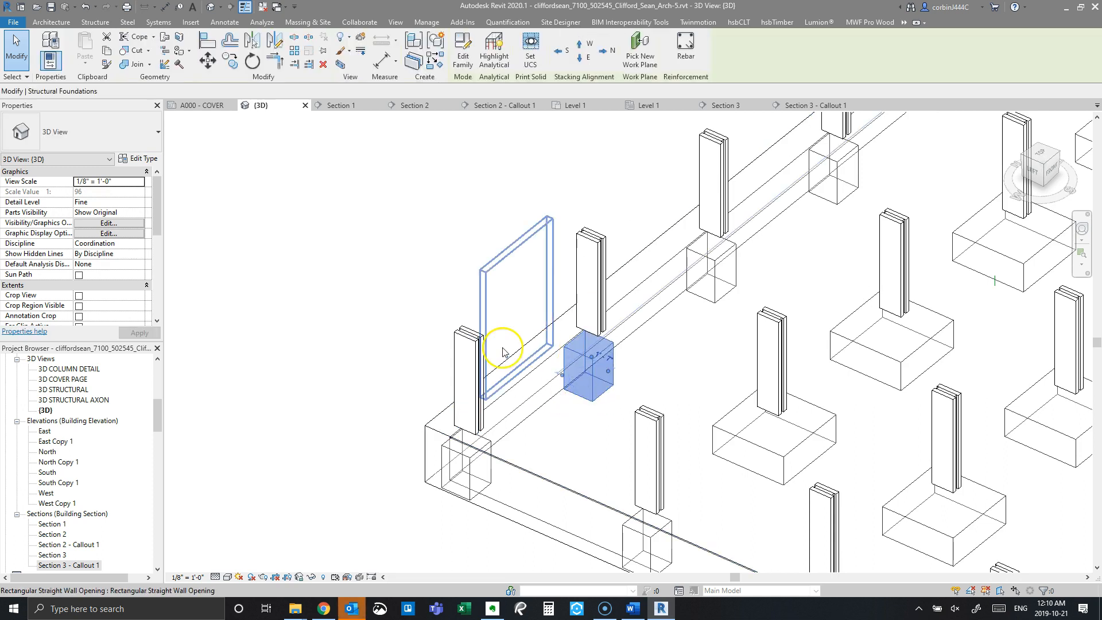
left_click(691, 56)
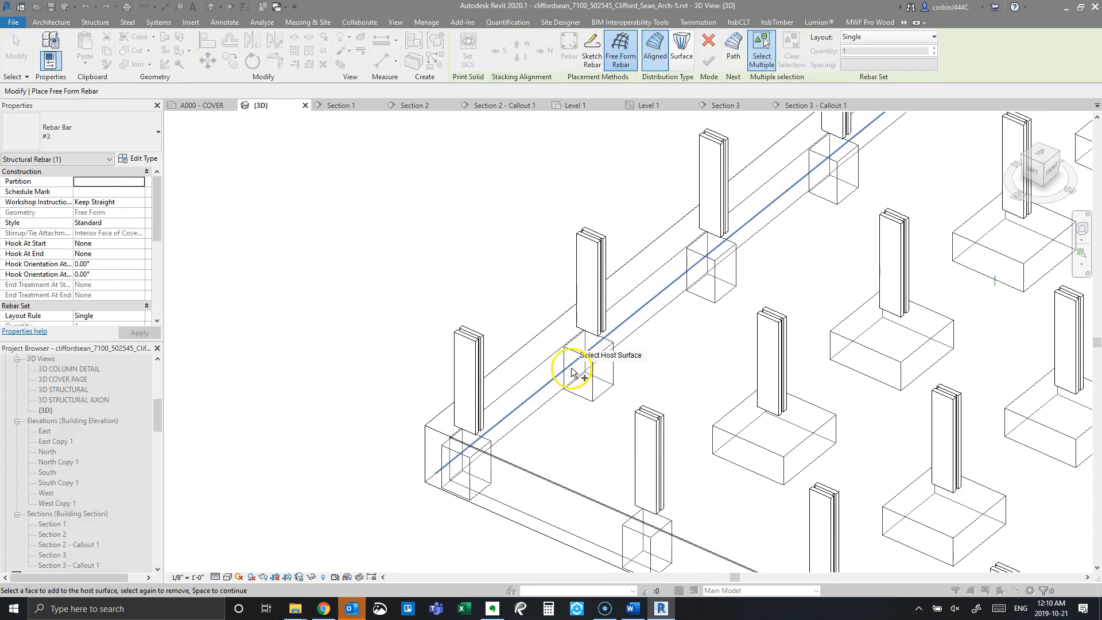
scroll(571, 372, "up", 3)
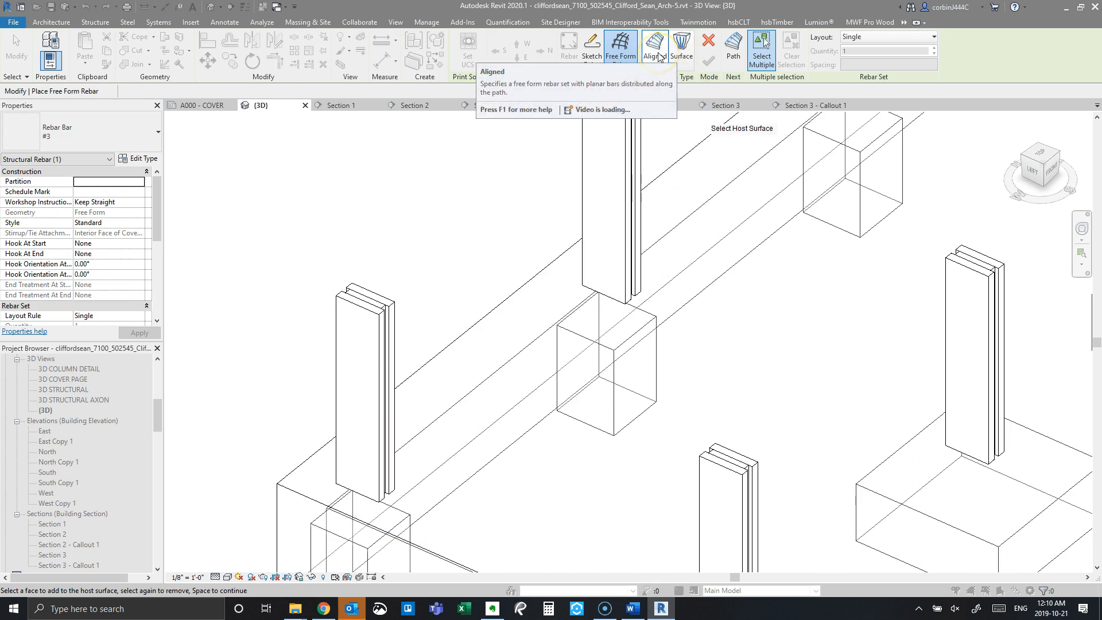
left_click(592, 50)
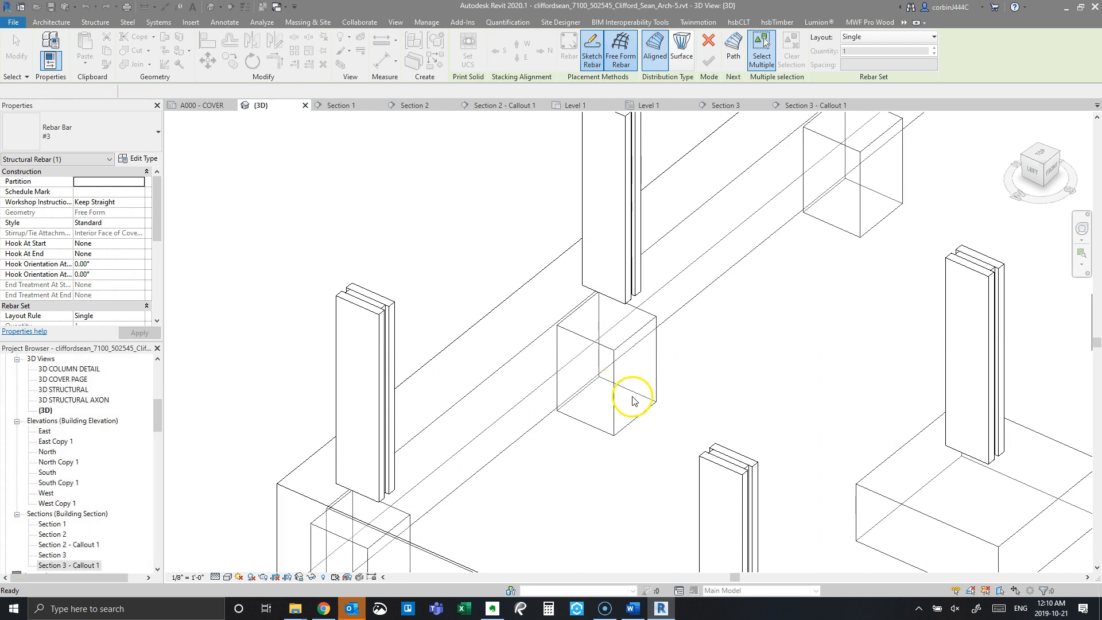
left_click(612, 421)
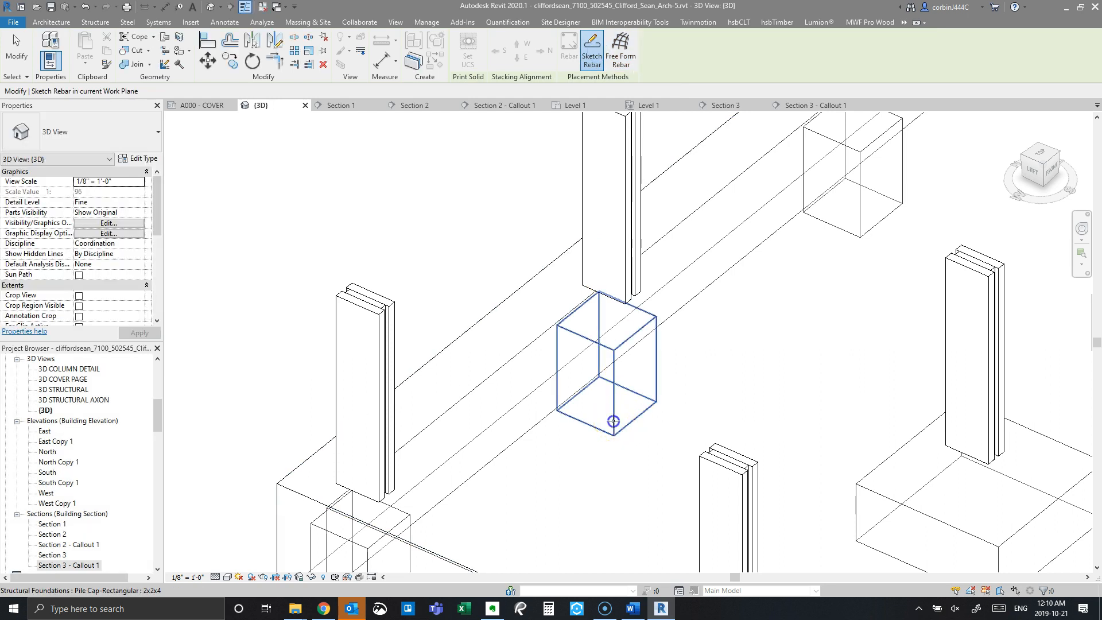
left_click(647, 403)
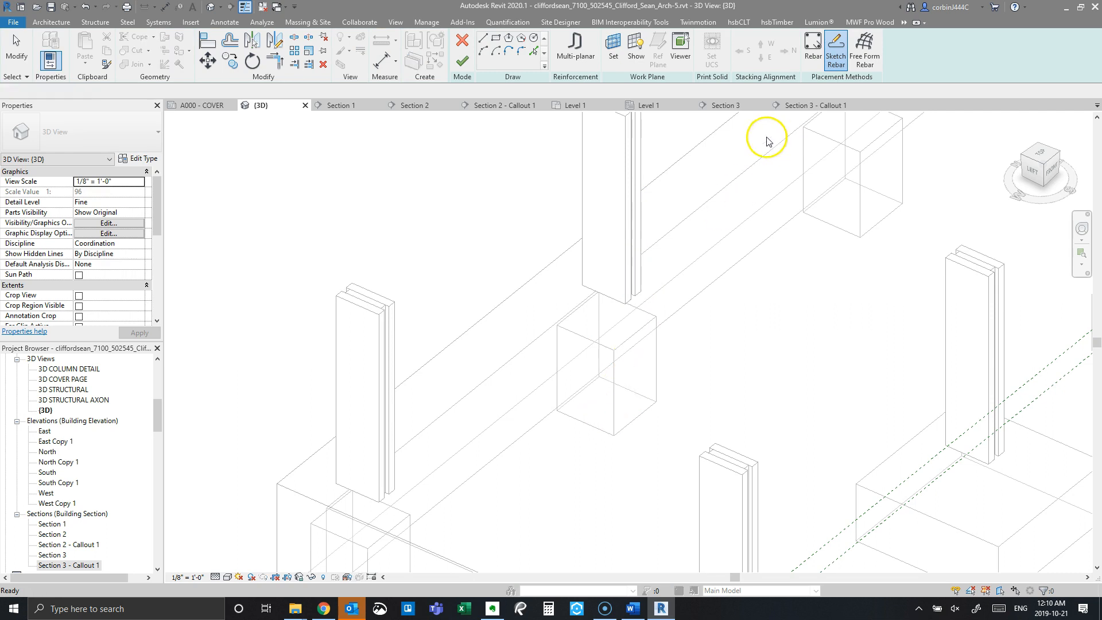
scroll(615, 406, "up", 3)
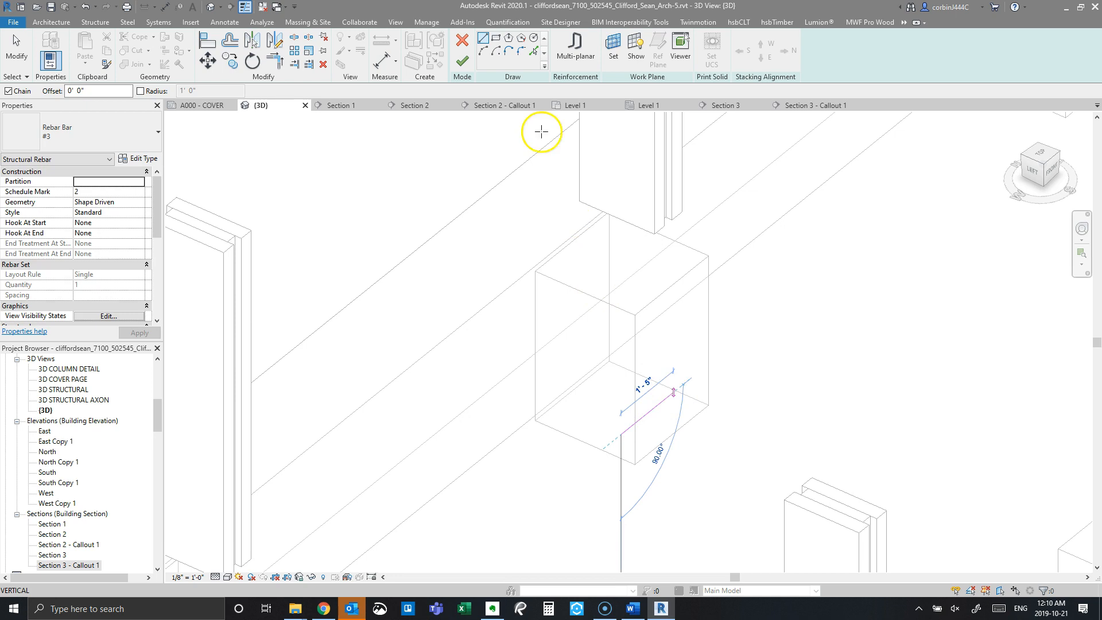
left_click(495, 38)
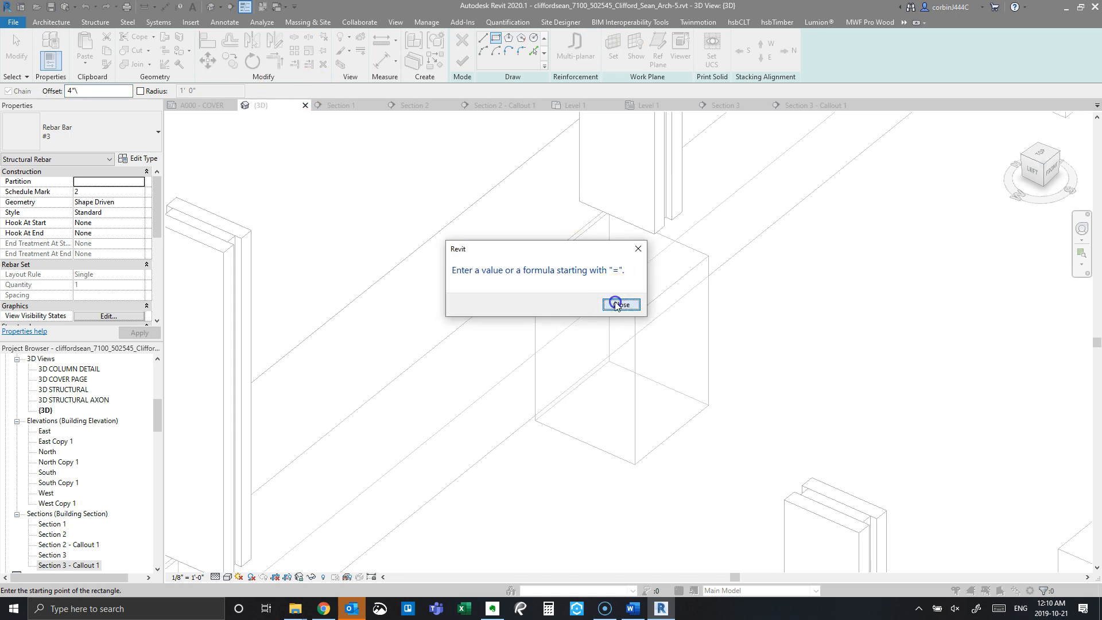
left_click(615, 305)
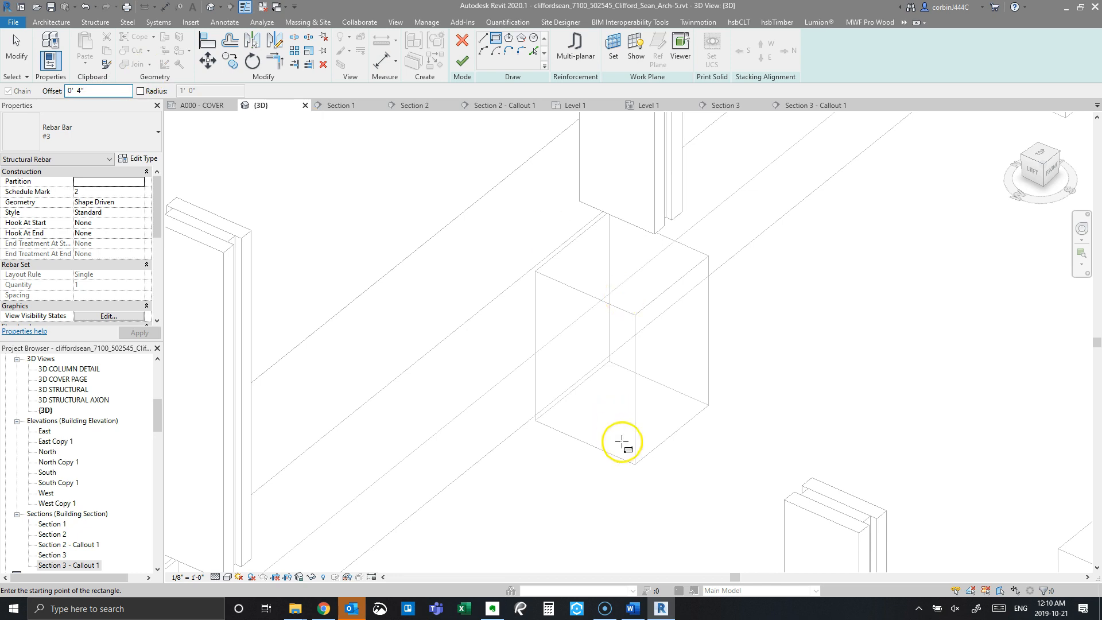
Step: Switch to the Level 1 structural plan and discard the unfinished rebar sketch
left_click(649, 105)
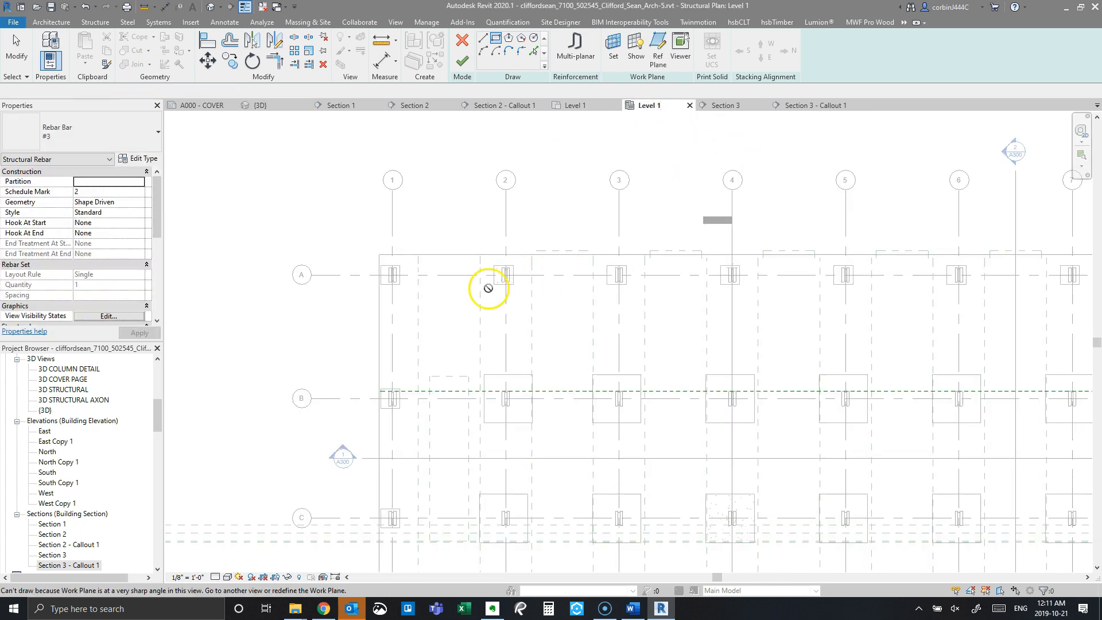
scroll(568, 291, "down", 3)
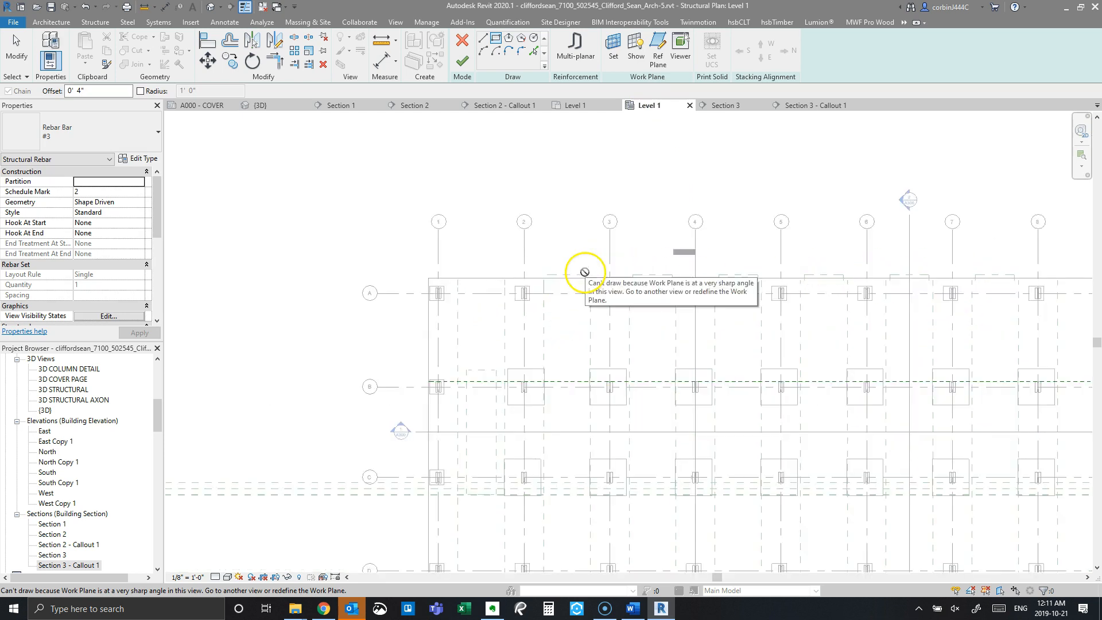
scroll(580, 272, "up", 5)
key("Escape")
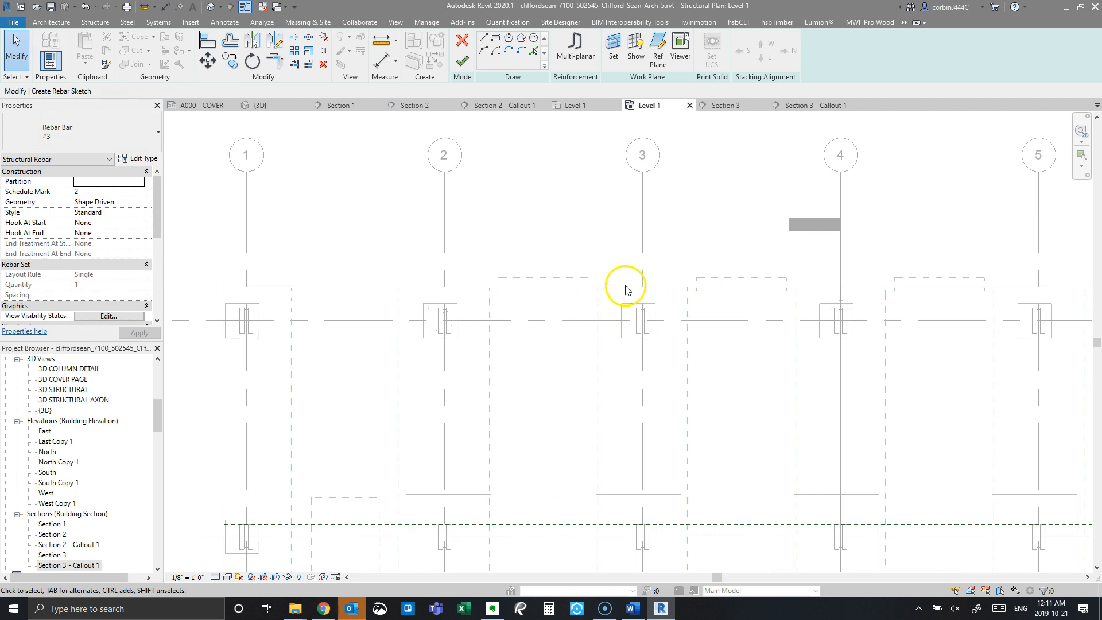
left_click(462, 40)
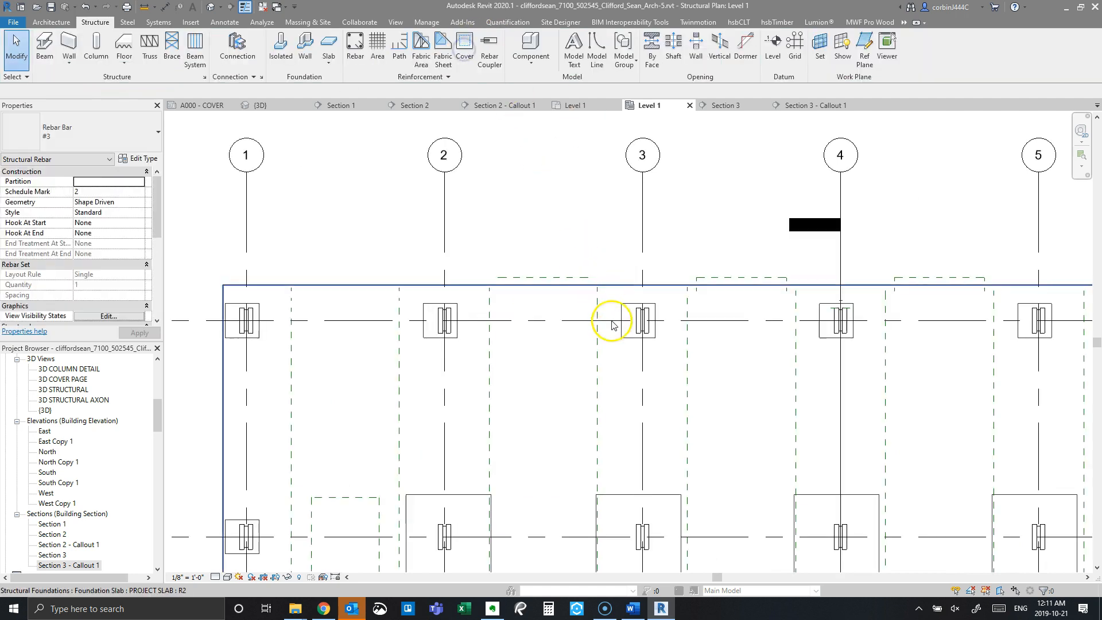
Step: Start a sketched #3 rebar set parallel to cover, hosted by the 2x2x4 footing at grids A and 3
left_click(620, 314)
scroll(620, 315, "up", 4)
left_click(579, 48)
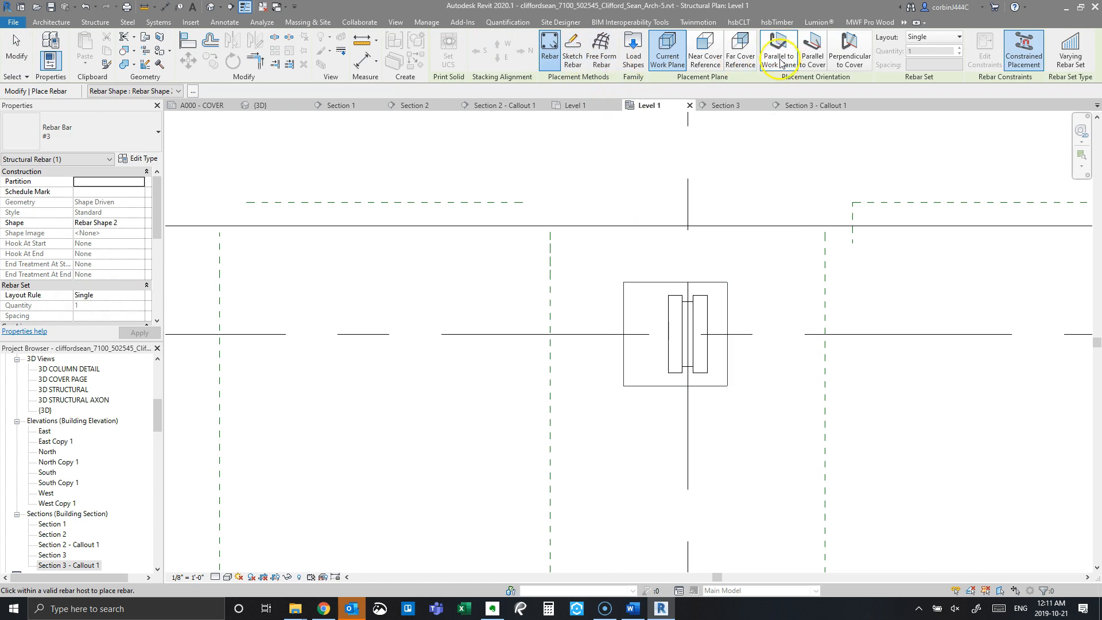
left_click(810, 62)
left_click(572, 52)
scroll(622, 297, "up", 1)
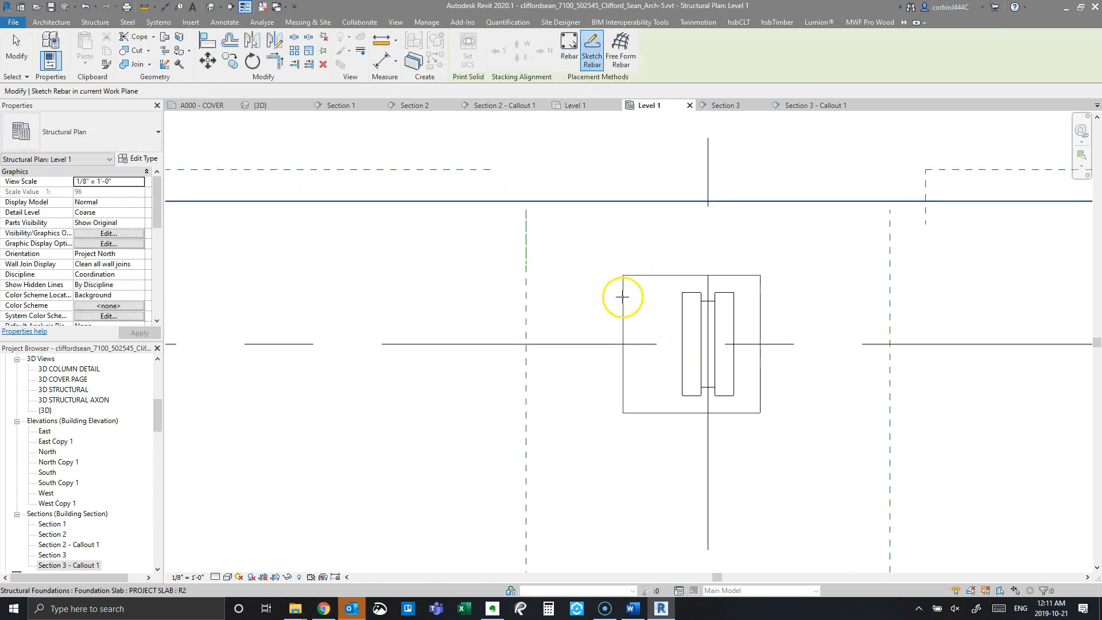
left_click(650, 412)
Step: Sketch a rectangular tie offset 4" inward from the footing's corners, about 1'-4" by 1'-4", and finish placing the rebar
left_click(494, 37)
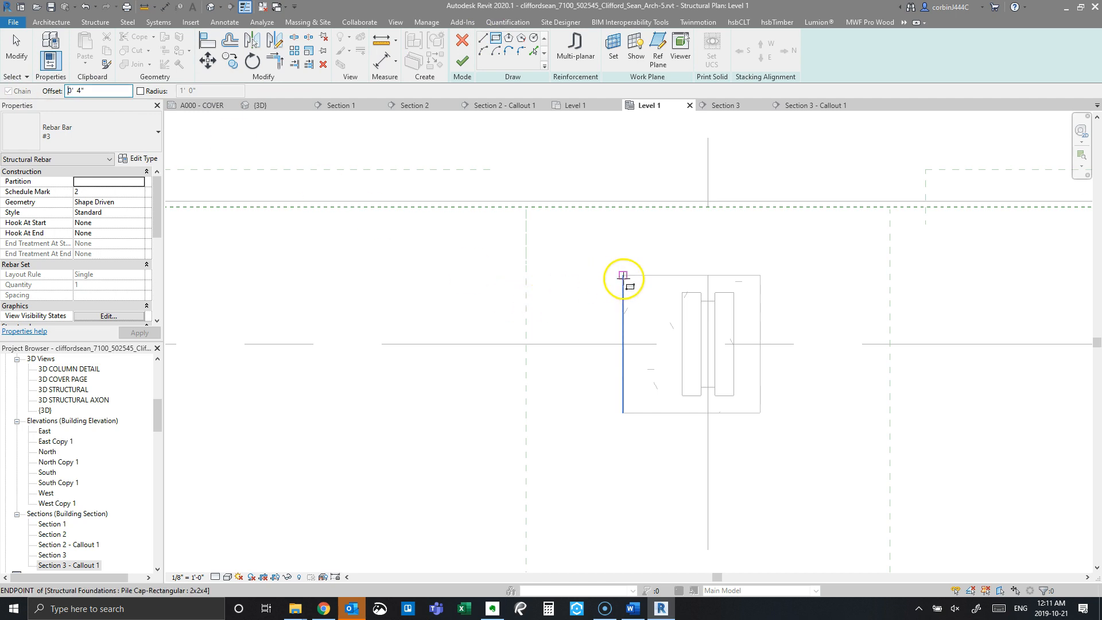
left_click(623, 275)
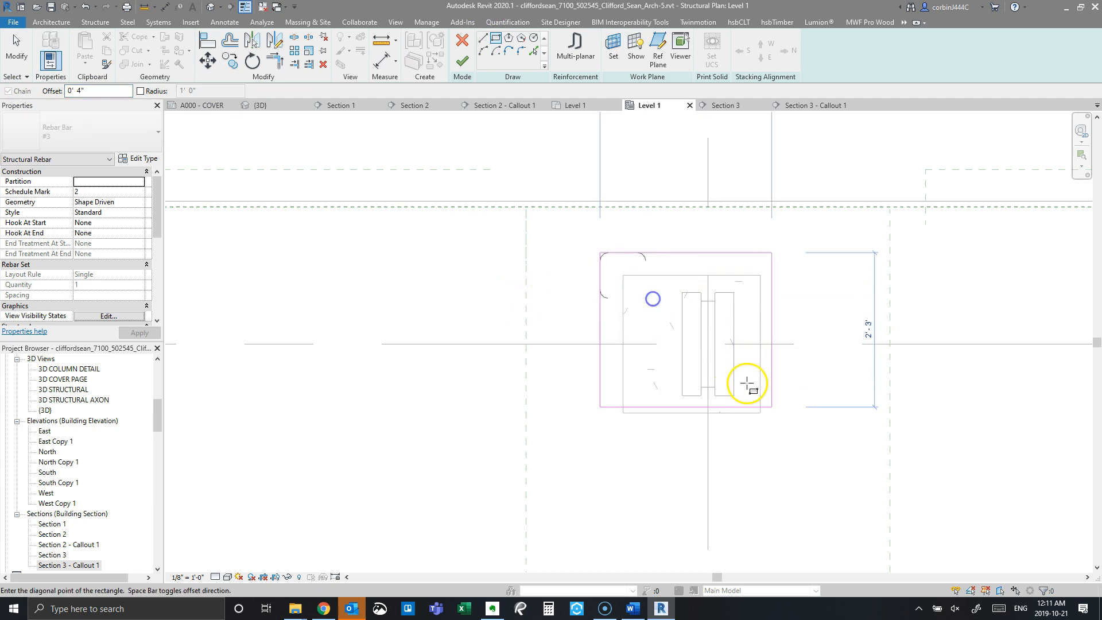
key("space")
left_click(757, 411)
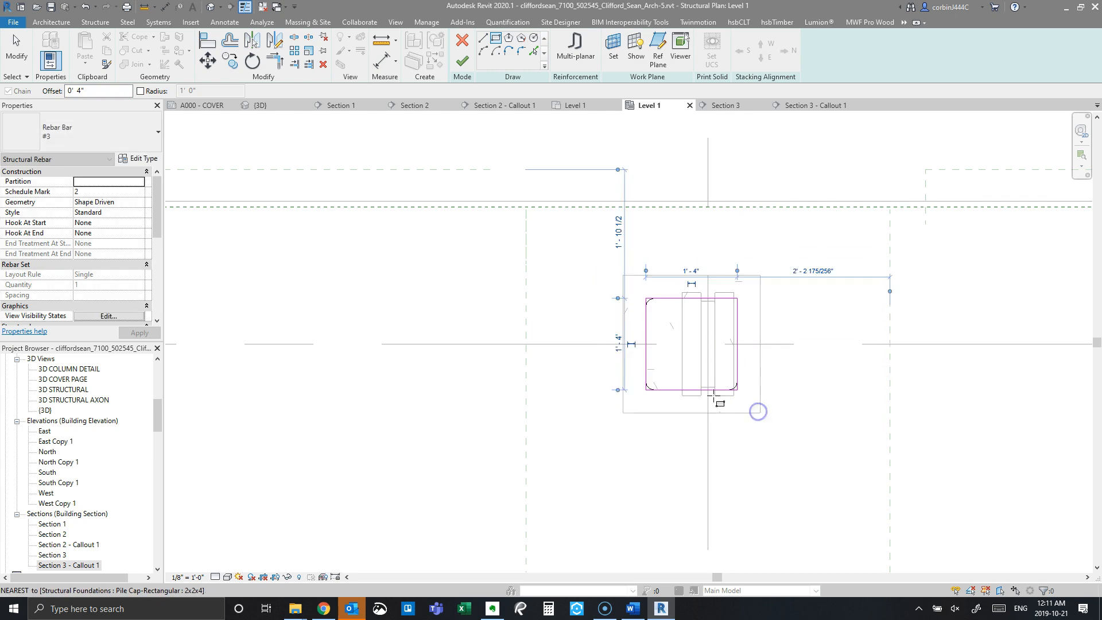
left_click(460, 60)
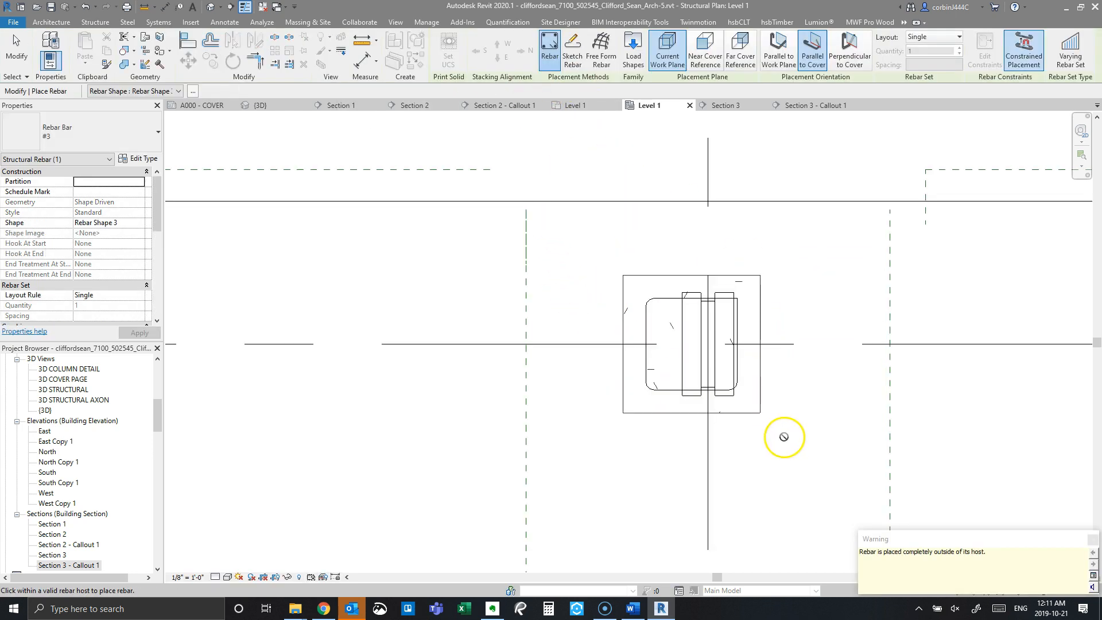
scroll(763, 312, "up", 4)
scroll(721, 298, "down", 3)
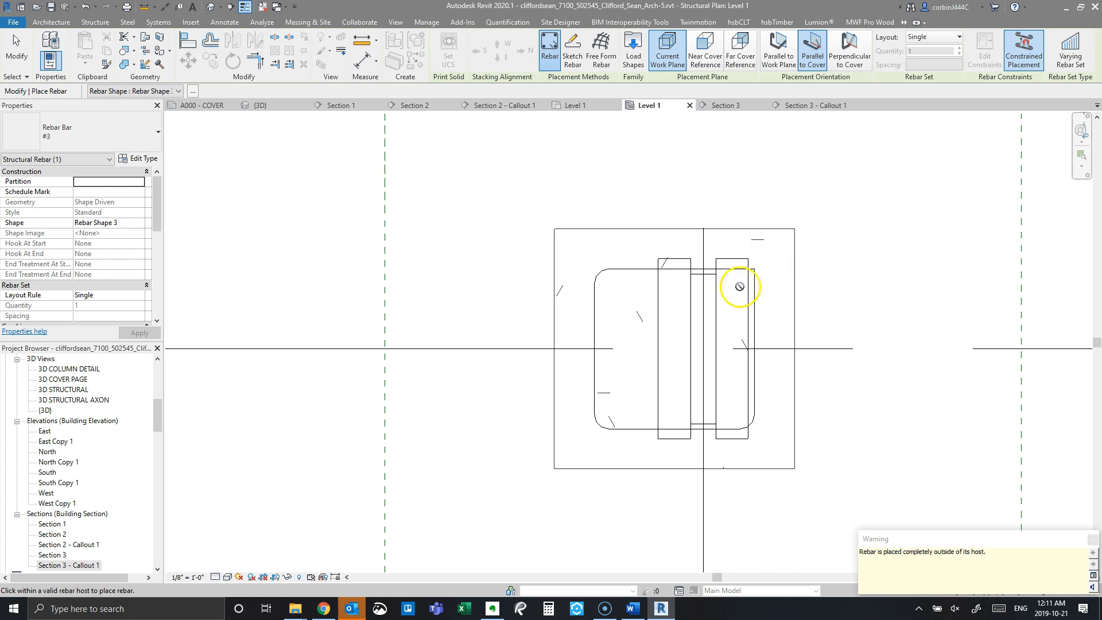
key("Escape")
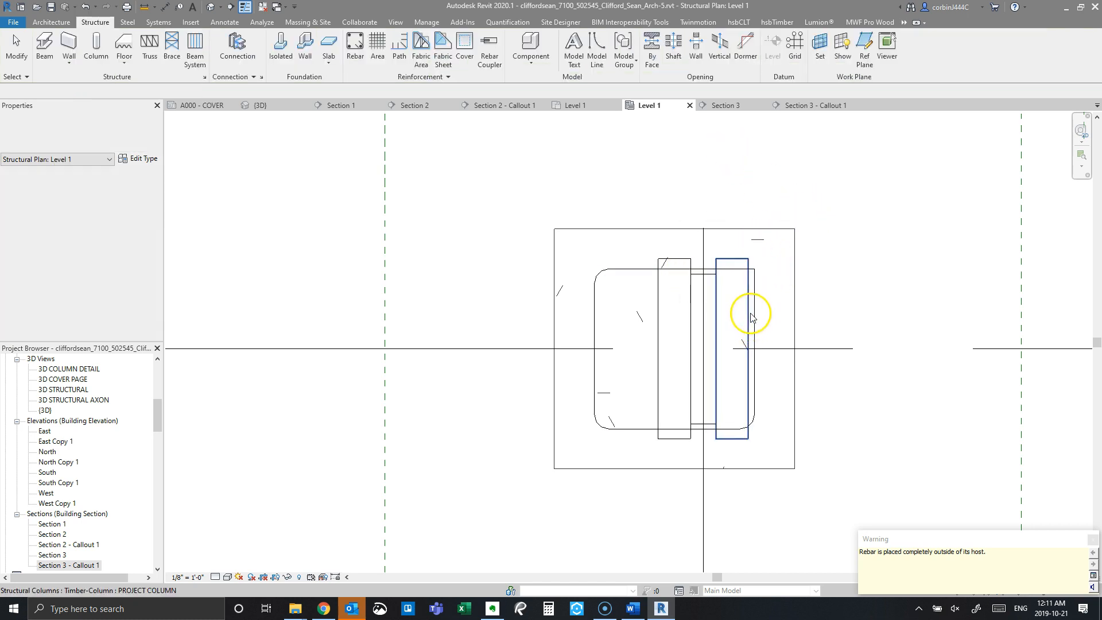
Step: Lay out the rectangular tie through the footing's depth in the 3D view using Maximum Spacing of 8"
left_click(759, 309)
left_click(465, 133)
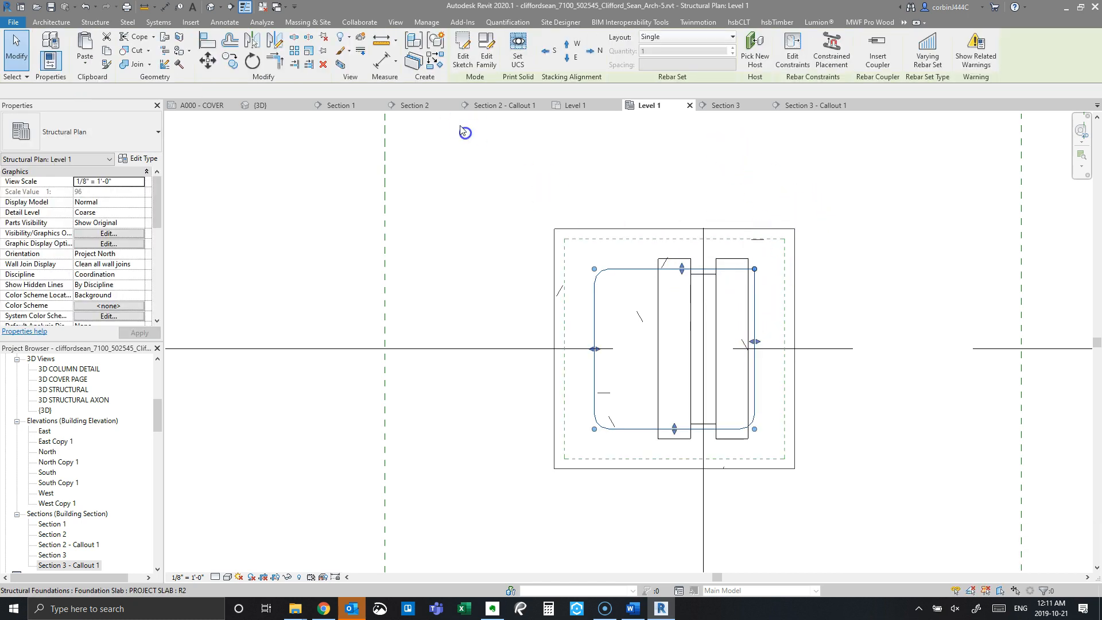
left_click(260, 106)
scroll(642, 327, "down", 3)
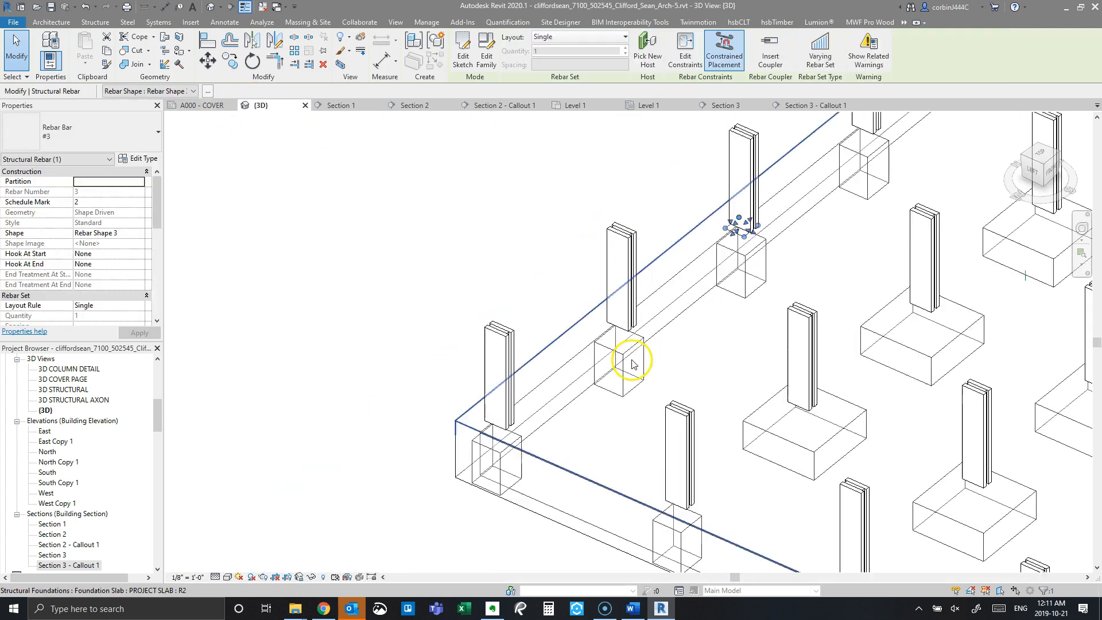
scroll(778, 275, "up", 5)
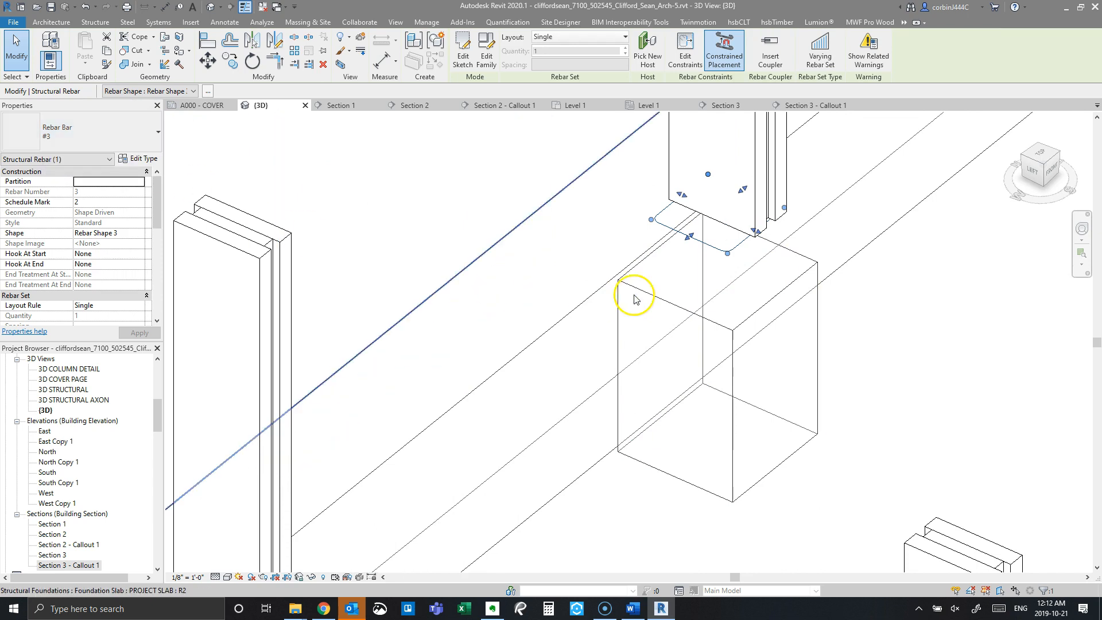
left_click(617, 37)
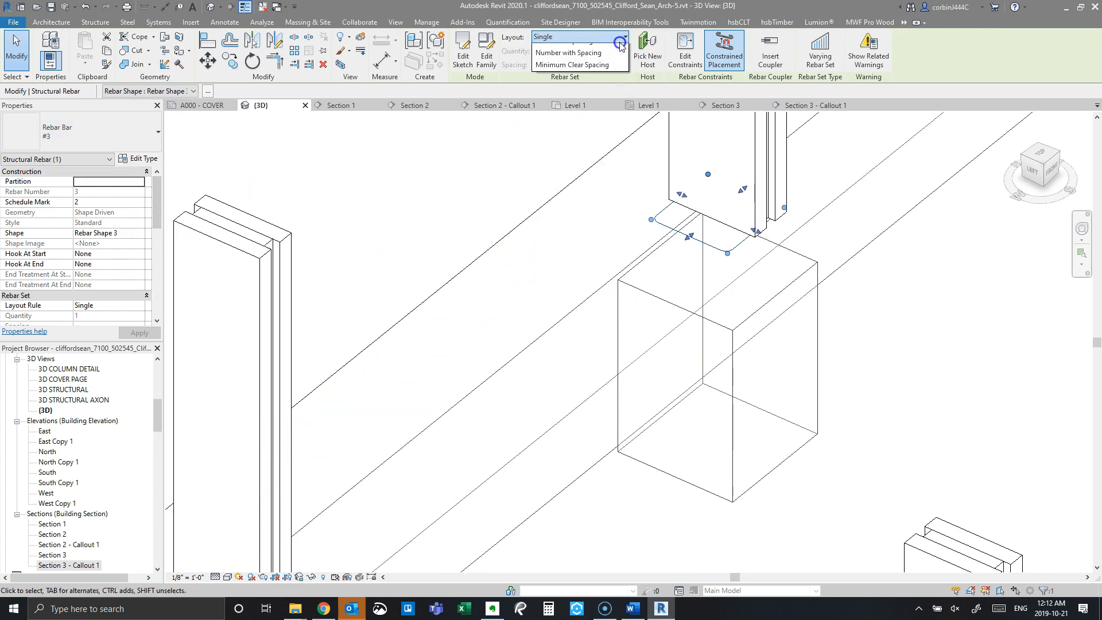
left_click(591, 73)
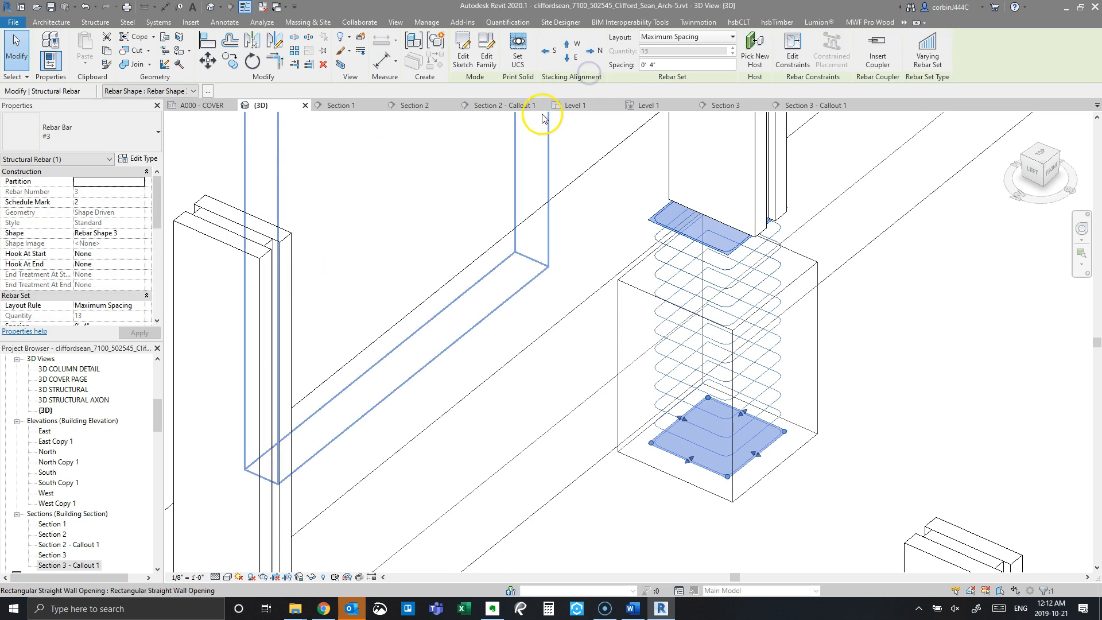
left_click(573, 65)
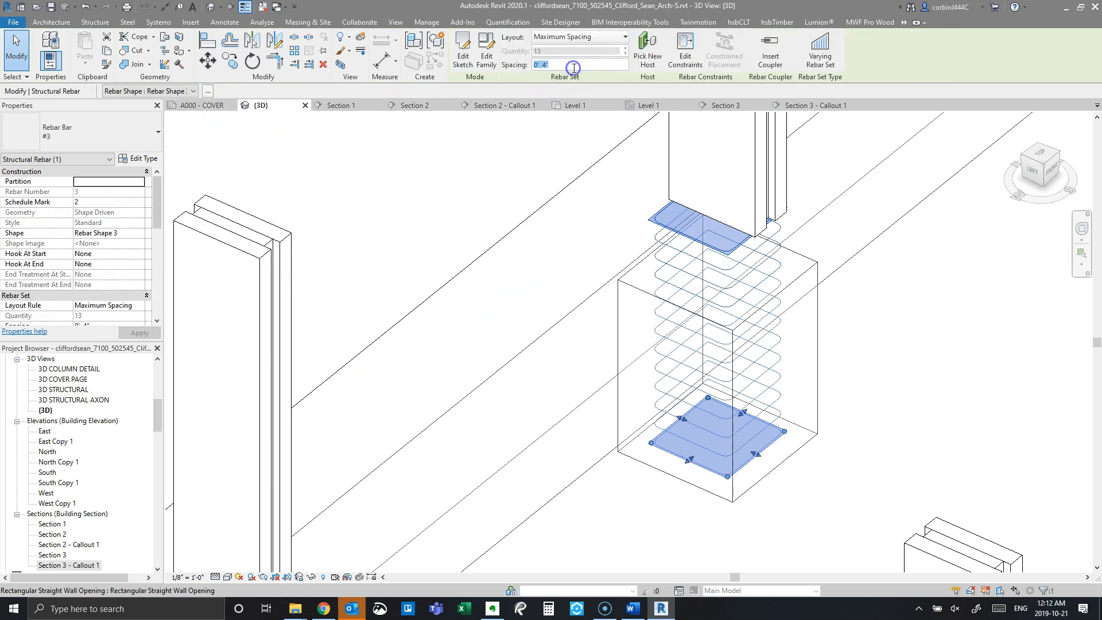
key("Return")
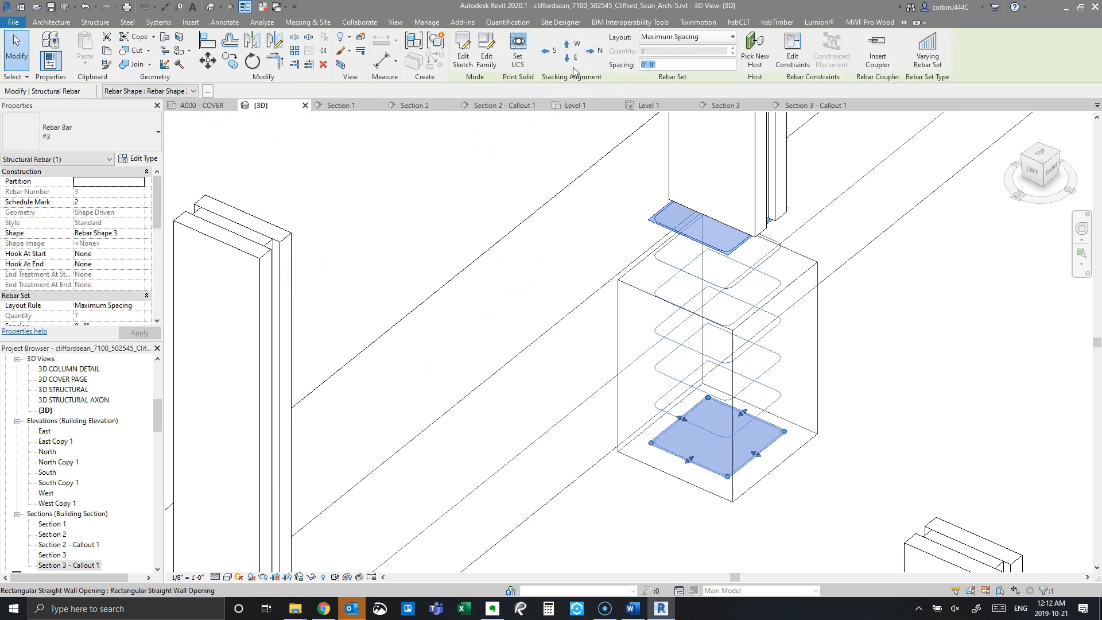
key("Escape")
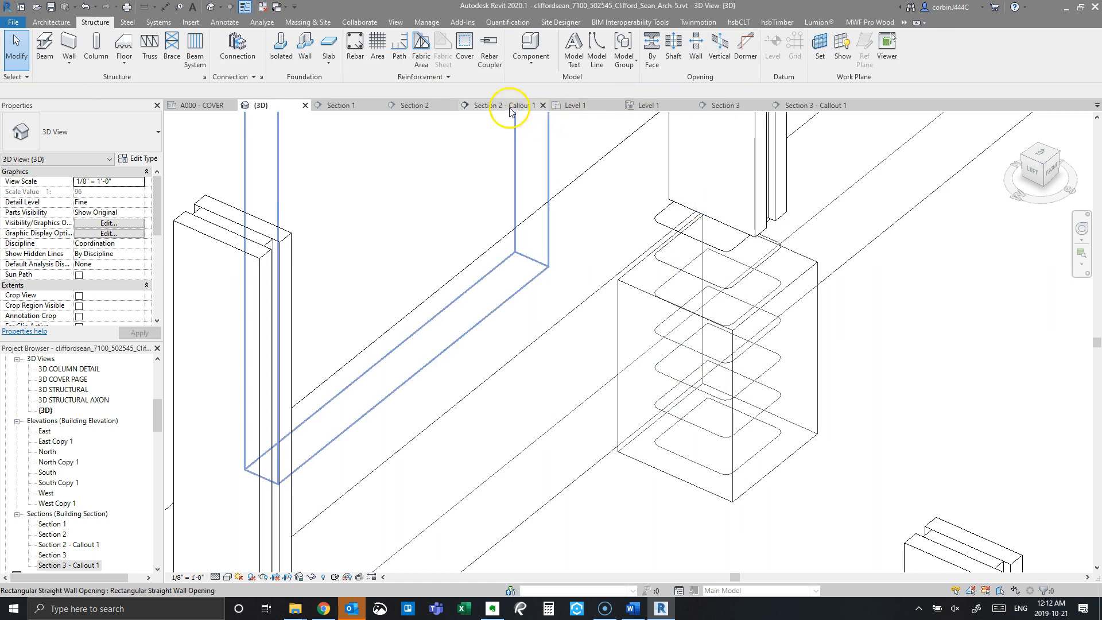
Step: Switch to the Level 1 structural plan, start placing #3 rebar, and save the project
left_click(641, 105)
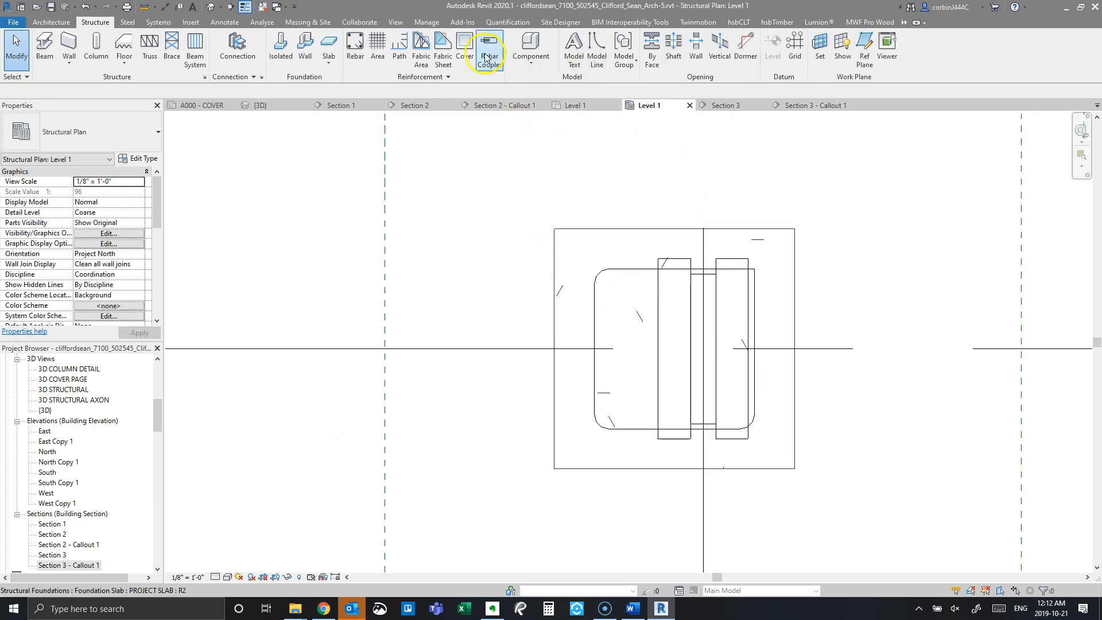
left_click(357, 45)
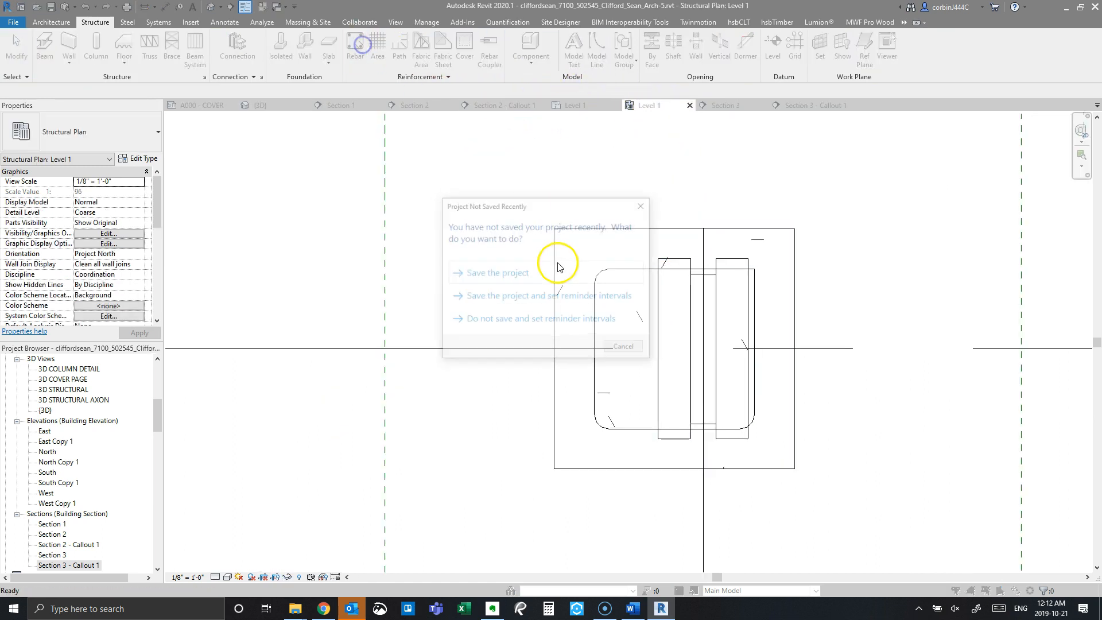
left_click(529, 274)
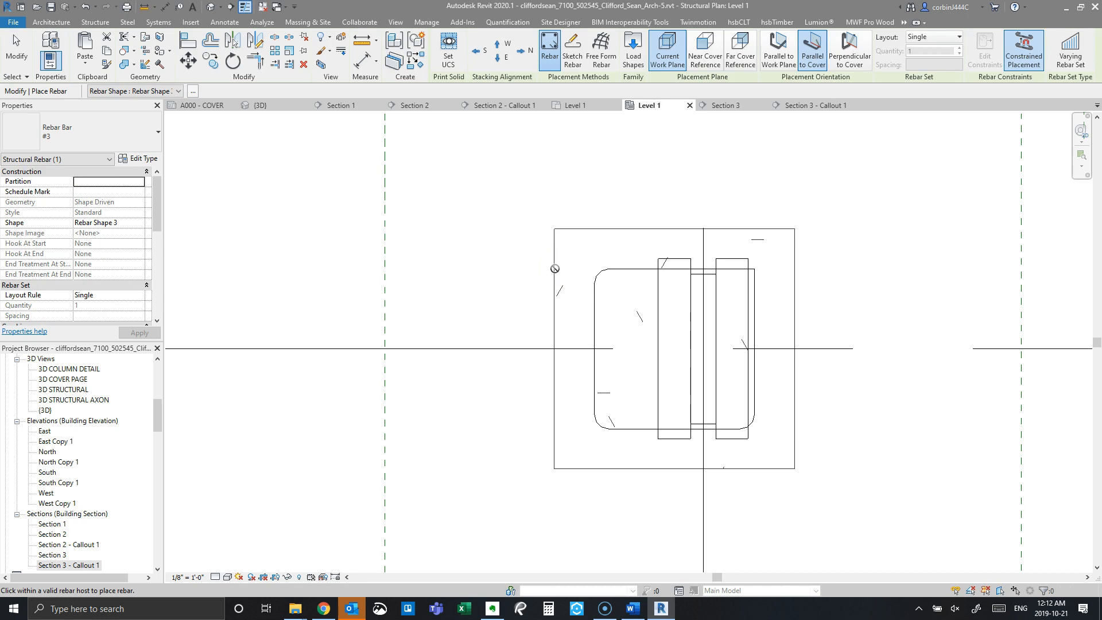
Step: Try to place a single #3 bar perpendicular to cover inside the tied 2x2x4 footing on the plan
left_click(600, 286)
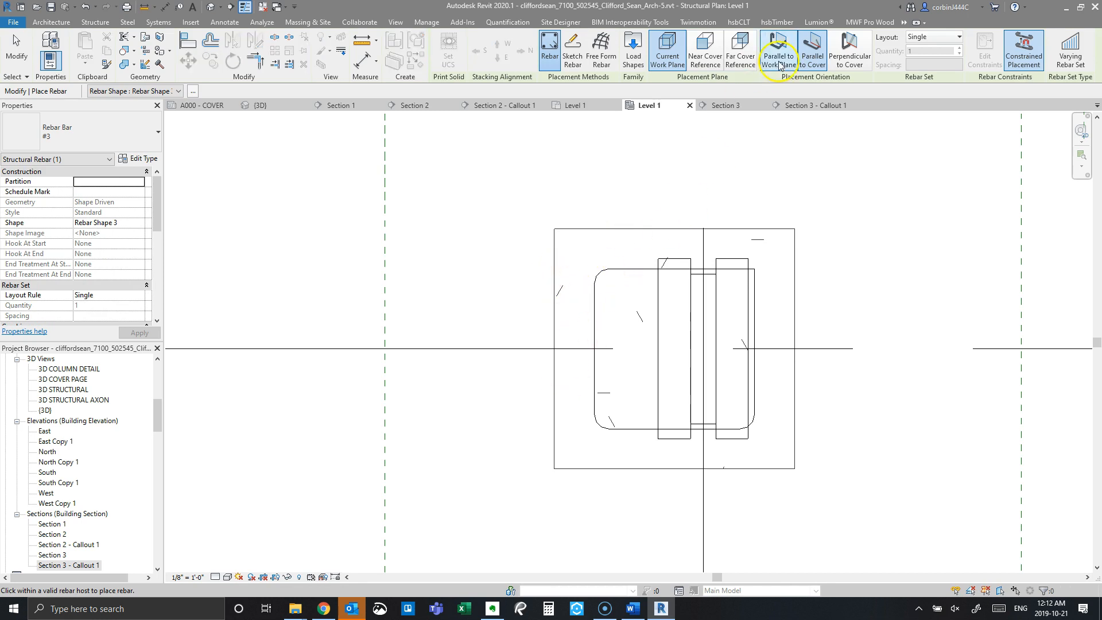
left_click(848, 51)
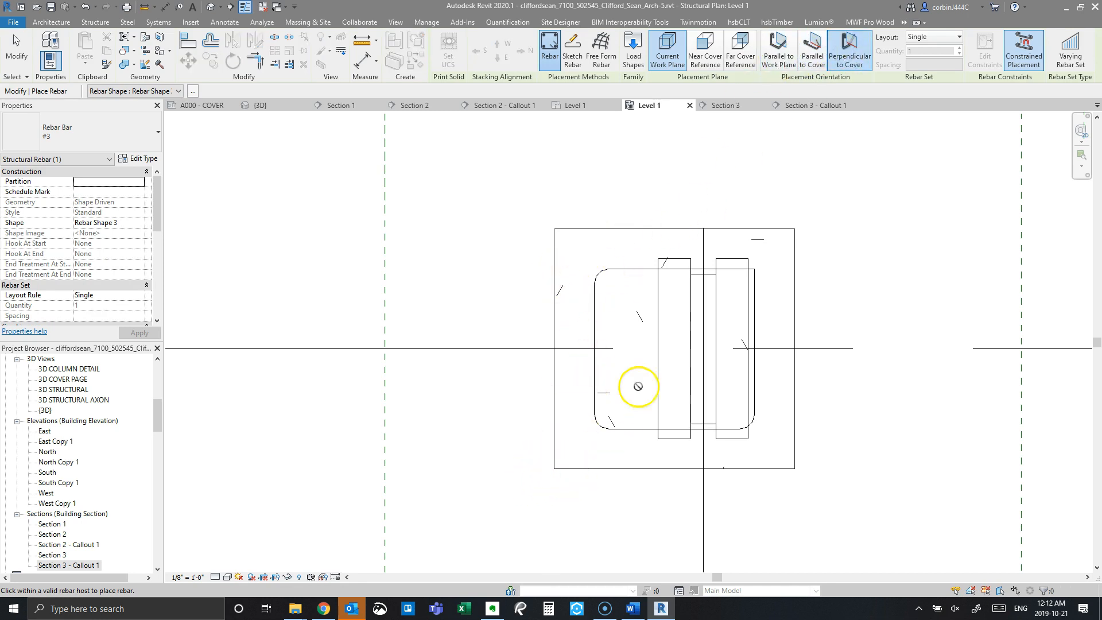
scroll(637, 386, "down", 4)
scroll(605, 357, "up", 3)
key("Escape")
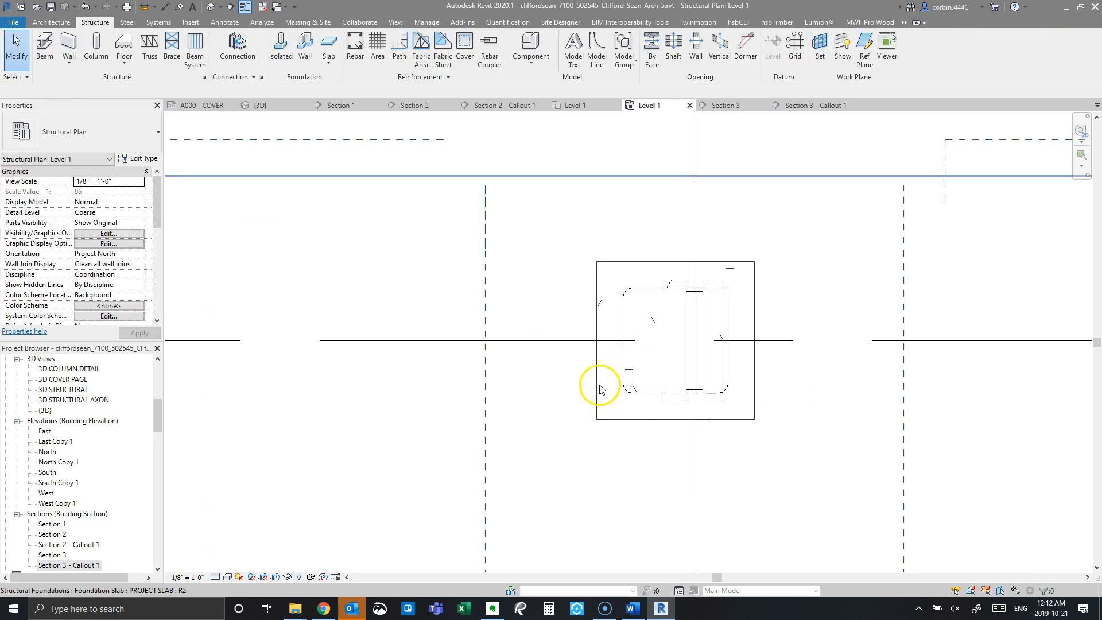
Step: Try again to place #3 rebar in the selected 2x2x4 footing, testing parallel to work plane, parallel to cover, and perpendicular to cover
left_click(594, 392)
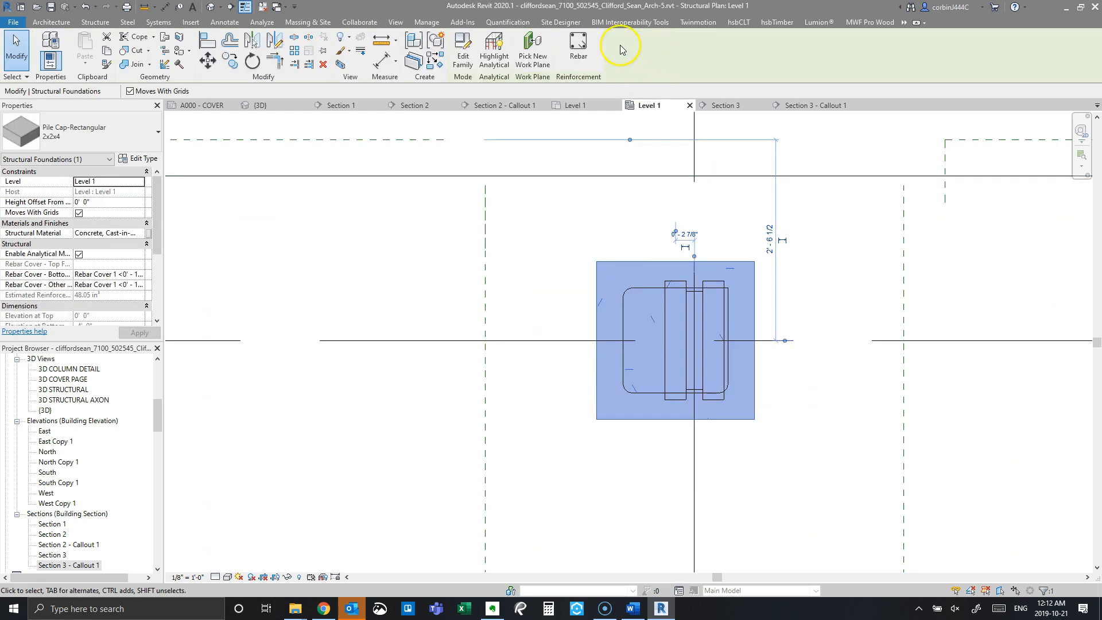
left_click(839, 61)
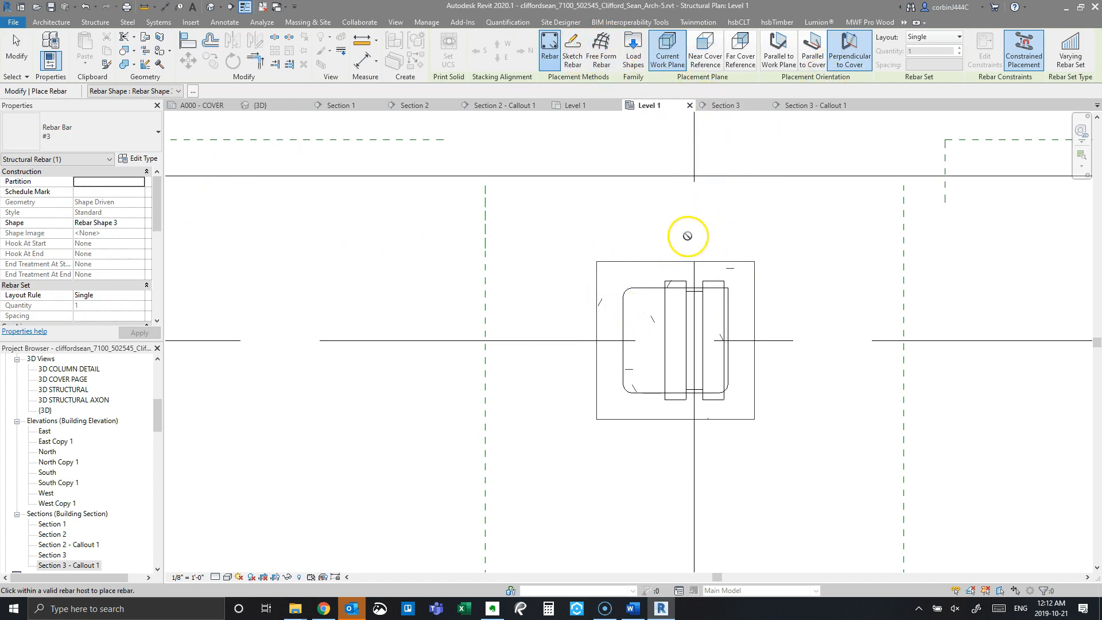
scroll(637, 370, "up", 3)
left_click(776, 54)
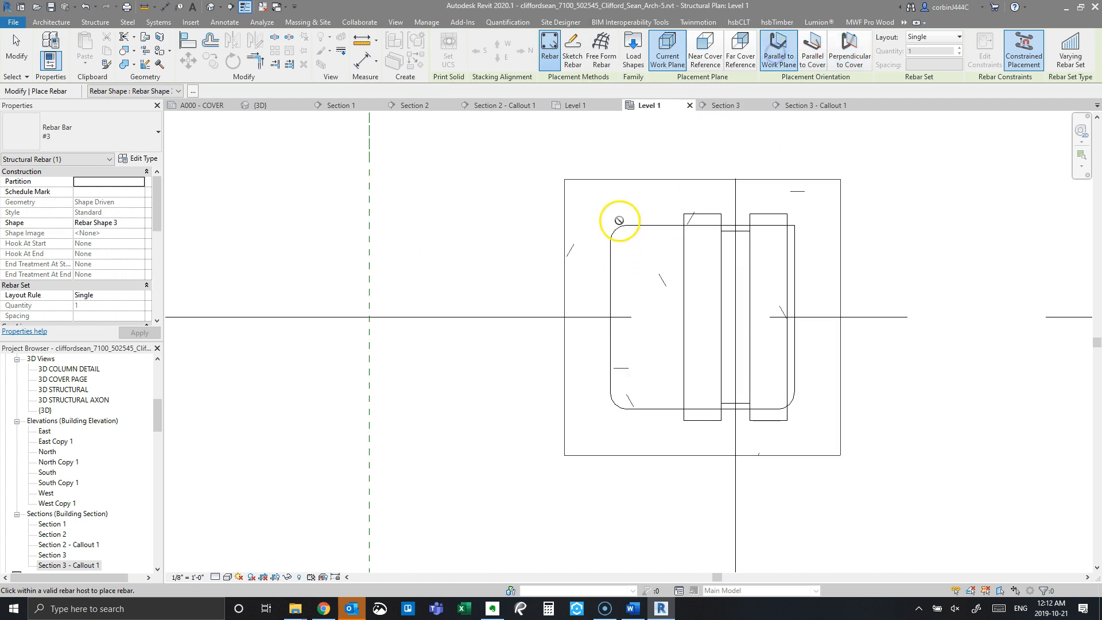
left_click(812, 56)
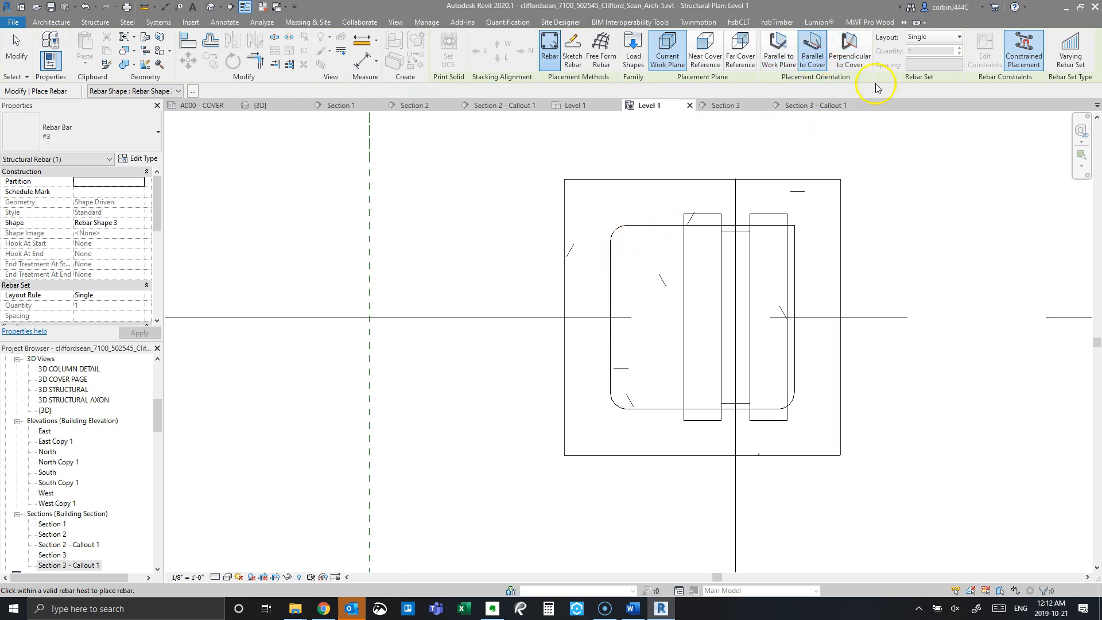
left_click(866, 47)
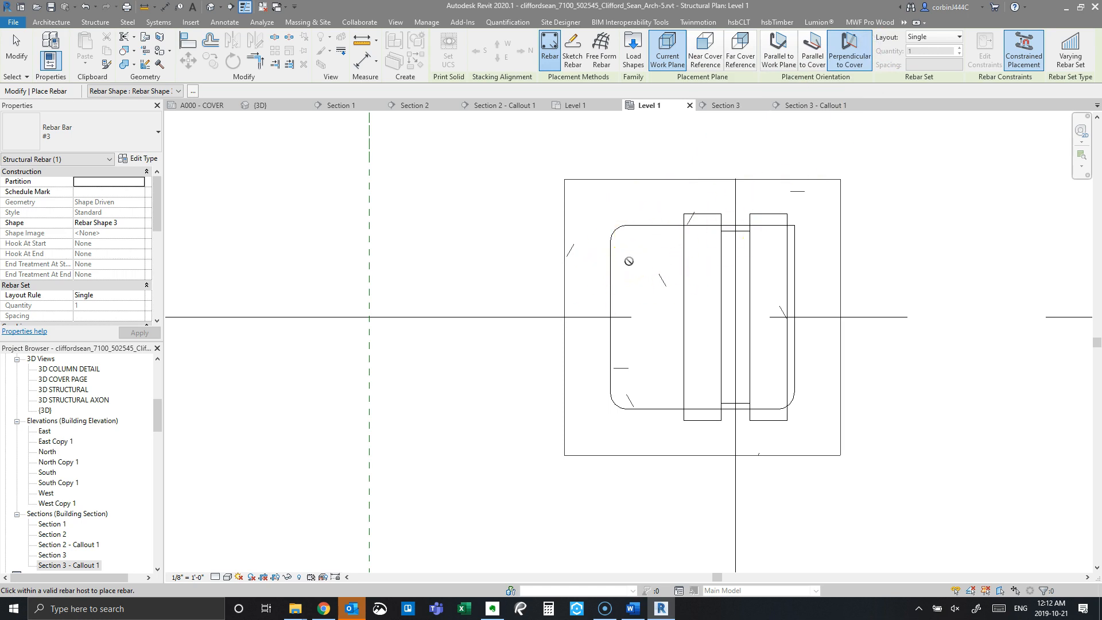
scroll(734, 404, "down", 3)
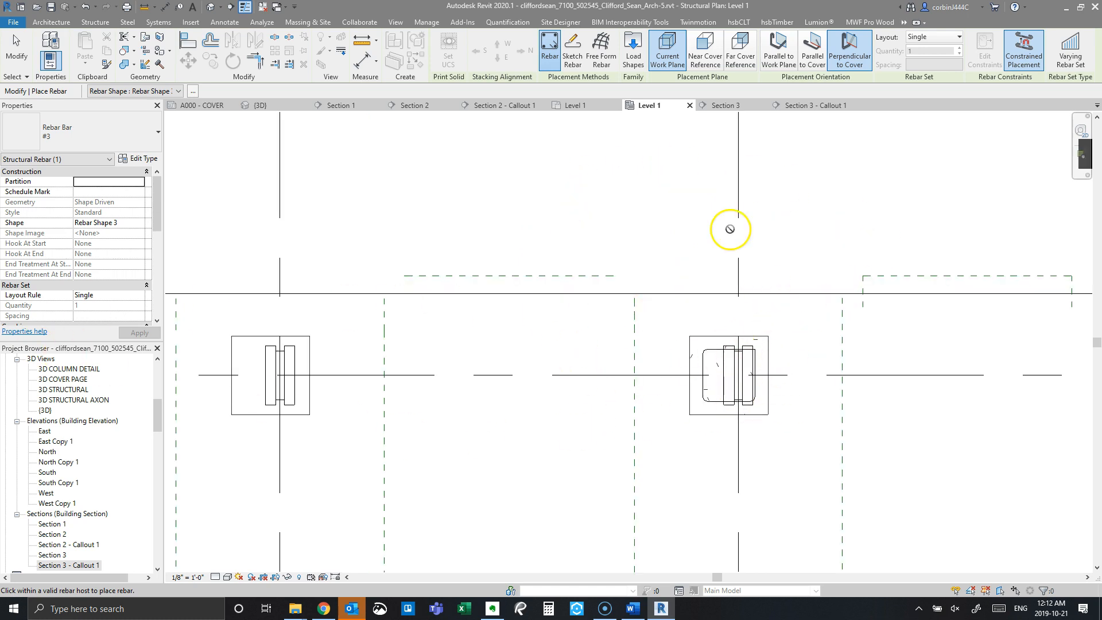
key("Escape")
Step: Check Section 3 and its Callout 1 for a view of the perimeter footing reinforcement, and return to the 3D view
left_click(806, 105)
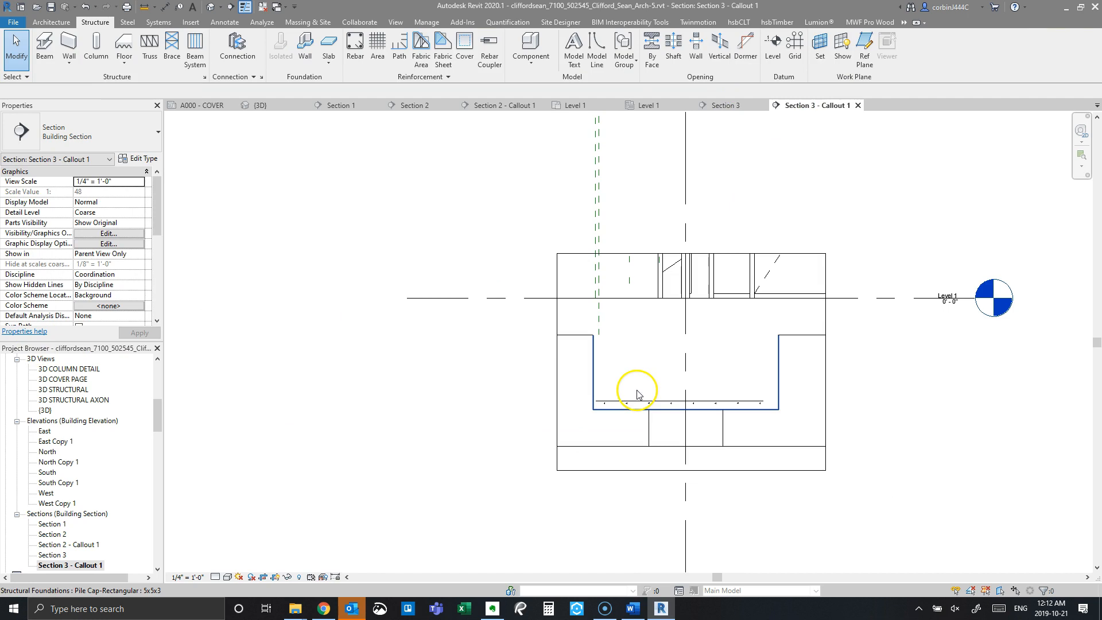
left_click(721, 106)
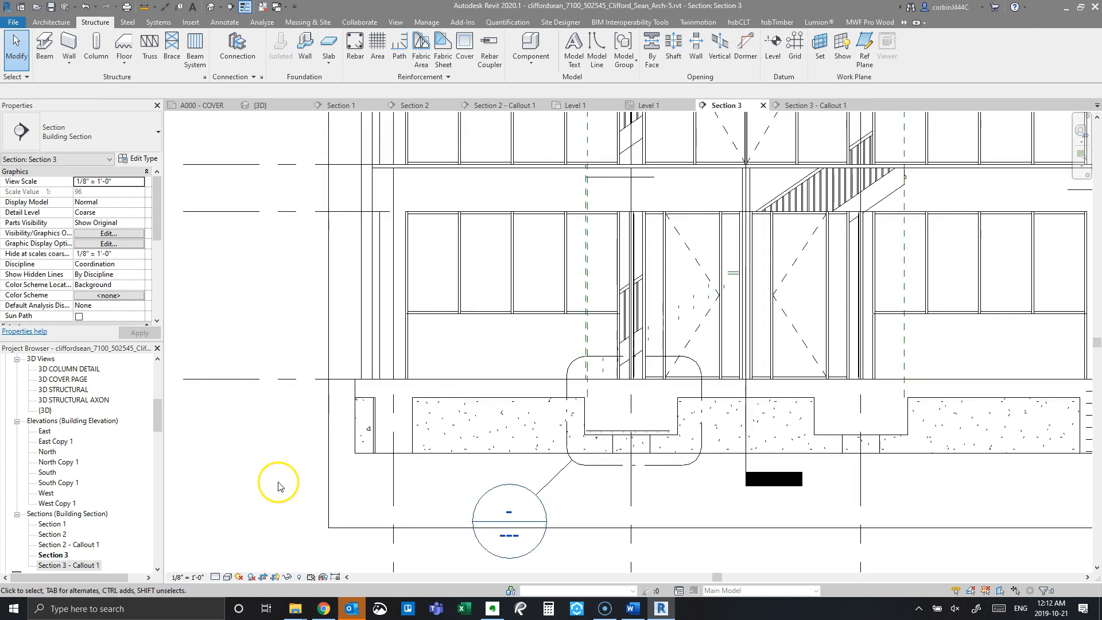
scroll(302, 465, "up", 2)
scroll(327, 407, "down", 3)
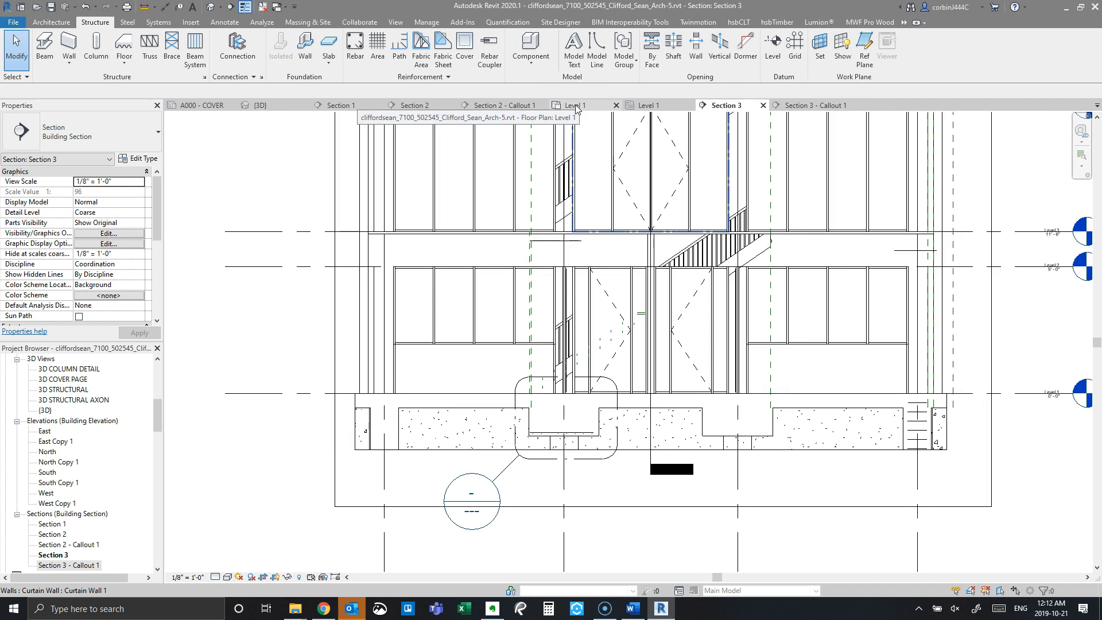
left_click(797, 105)
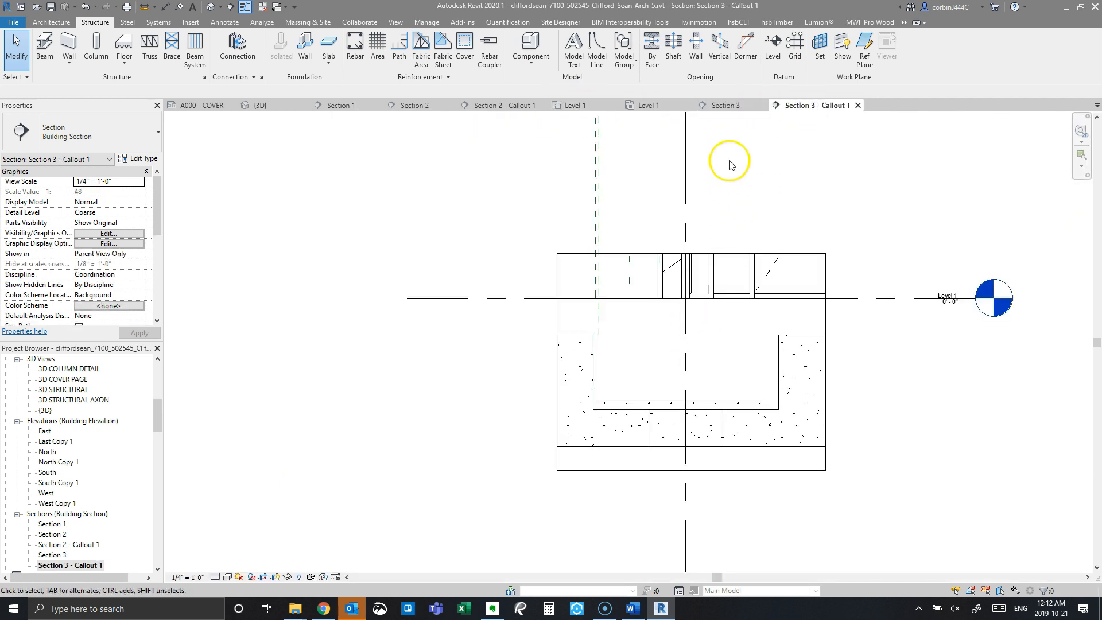
left_click(727, 106)
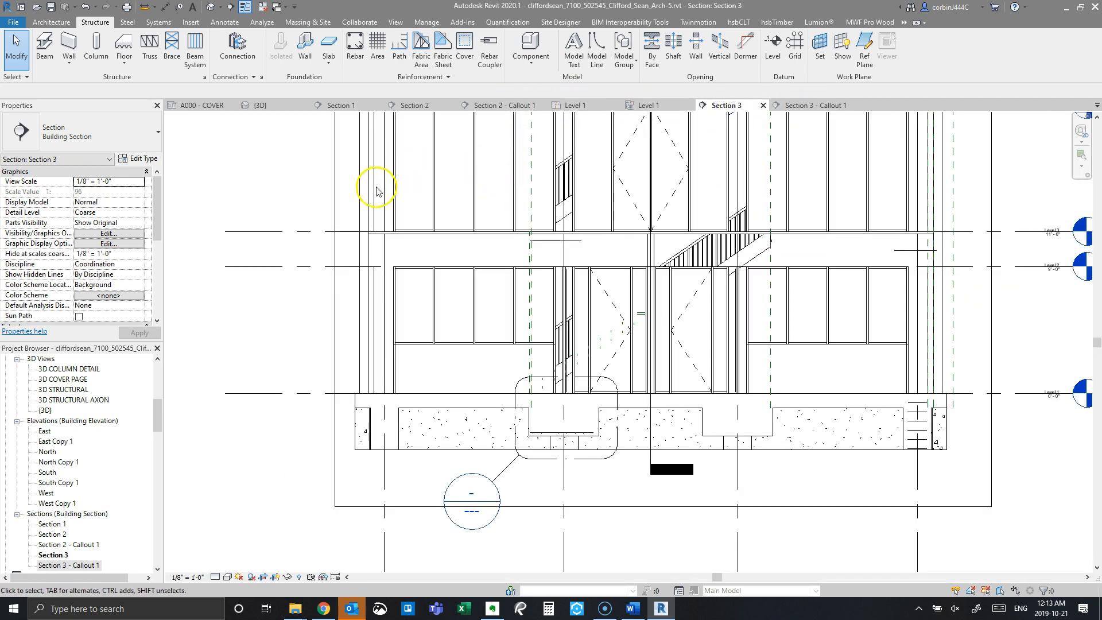
left_click(270, 107)
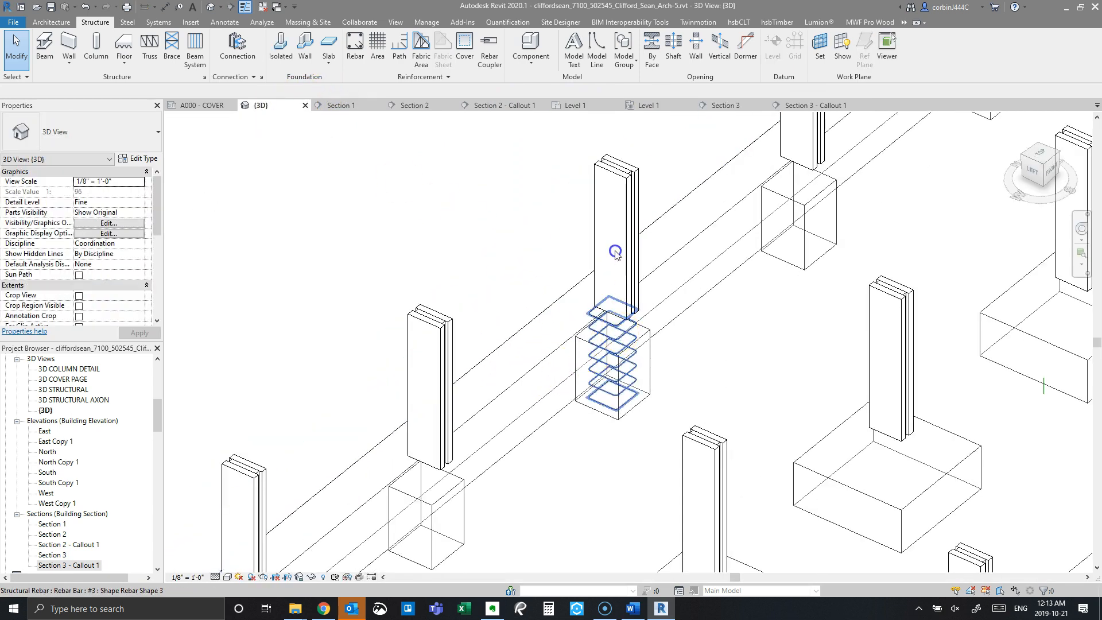
Step: Try to copy the rectangular tie set corner to corner onto the adjacent 2x2x4 footing nearer the wall corner, with multiple copies enabled
left_click(615, 252)
scroll(615, 256, "down", 5)
scroll(615, 299, "up", 3)
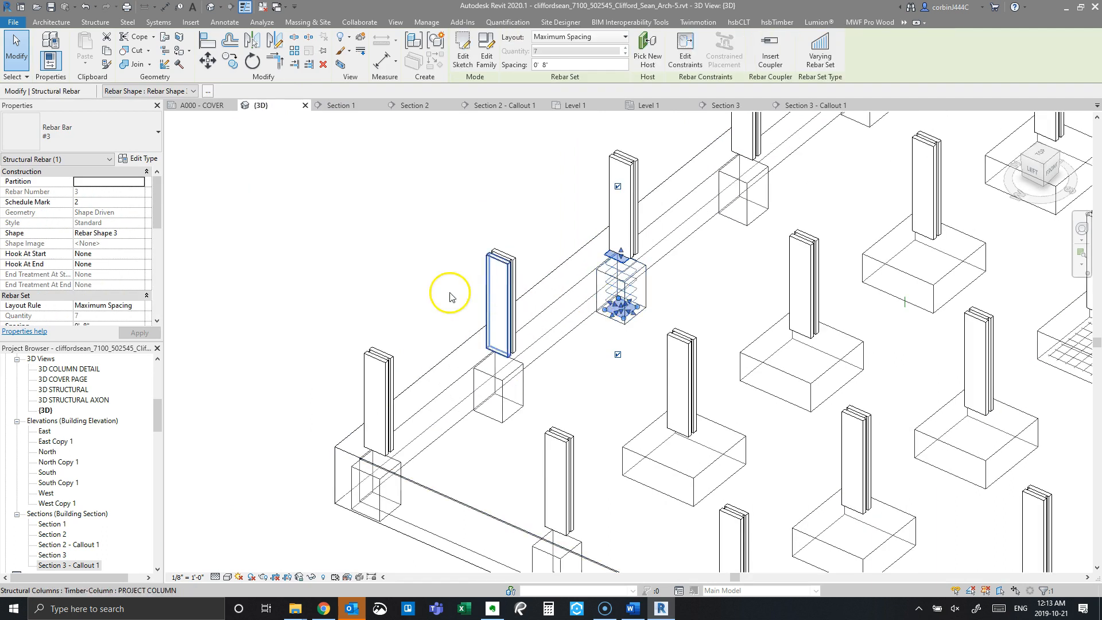
left_click(246, 61)
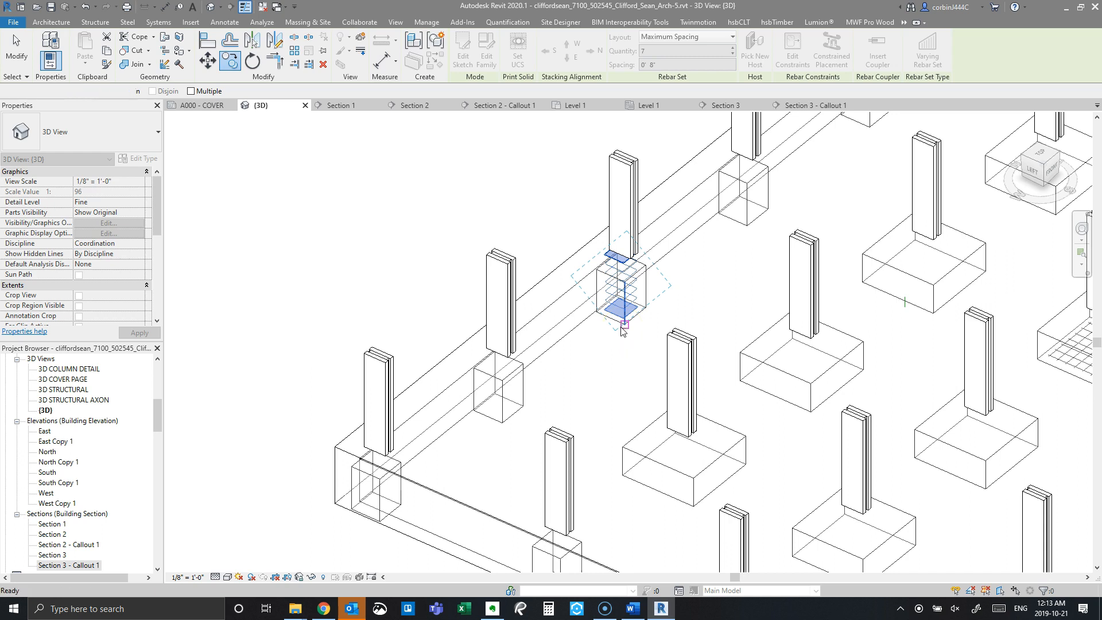
key("Escape")
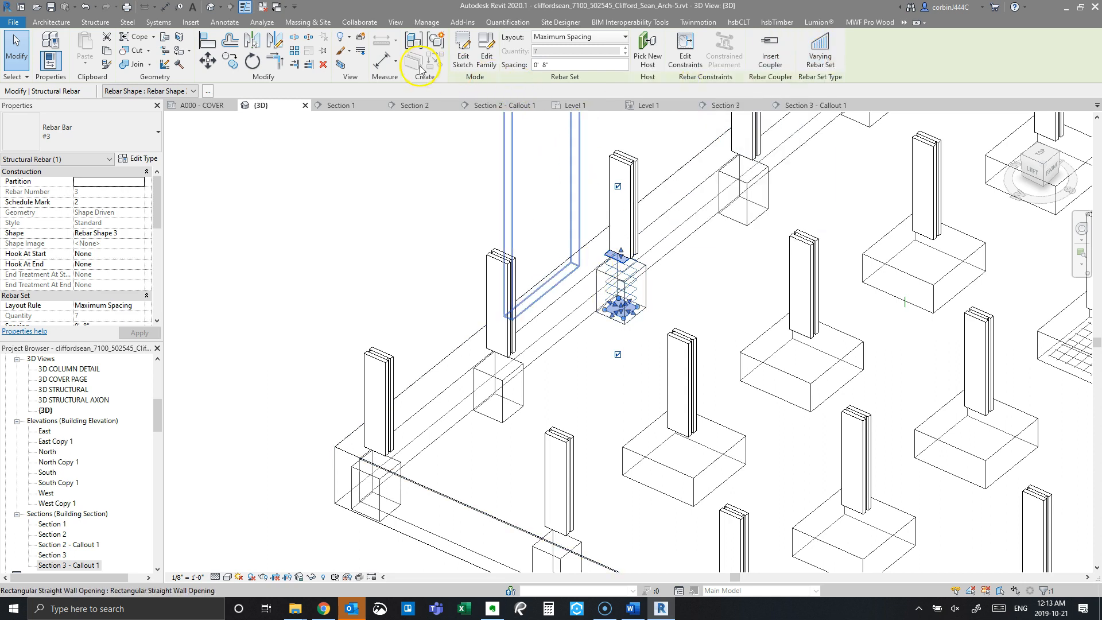
left_click(234, 62)
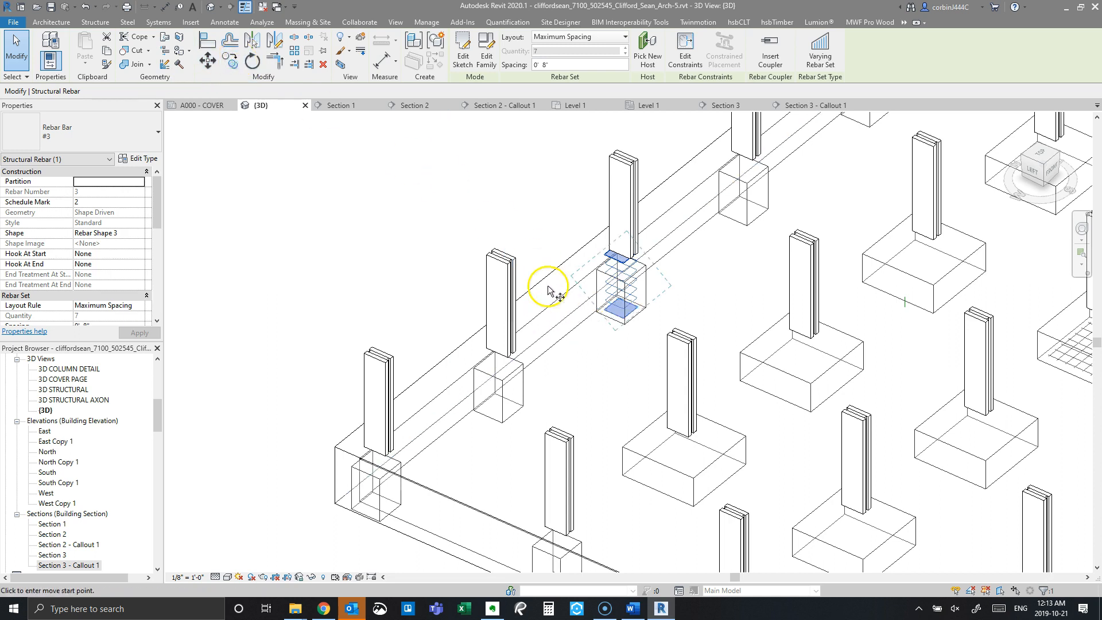
left_click(208, 93)
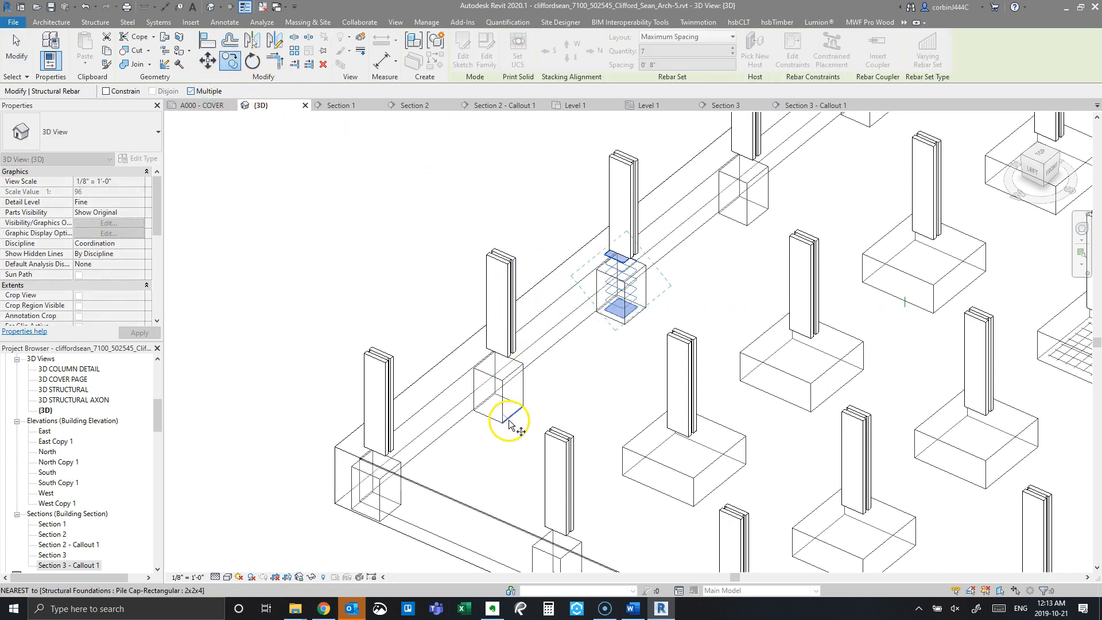
left_click(623, 325)
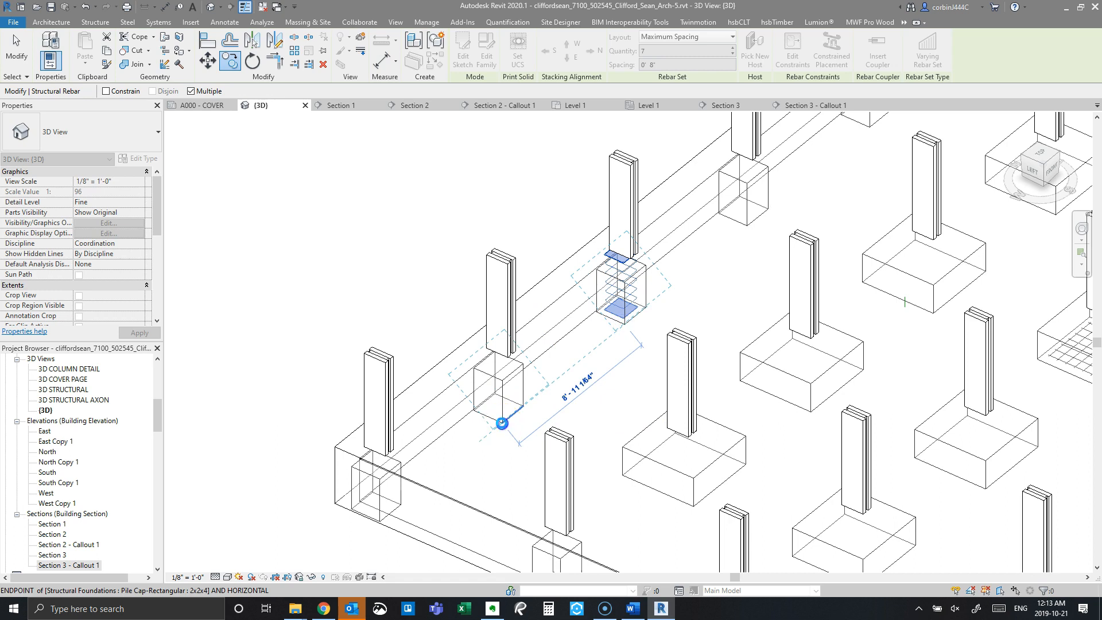
left_click(501, 423)
scroll(631, 344, "down", 4)
scroll(631, 379, "up", 5)
key("Escape")
key("Escape")
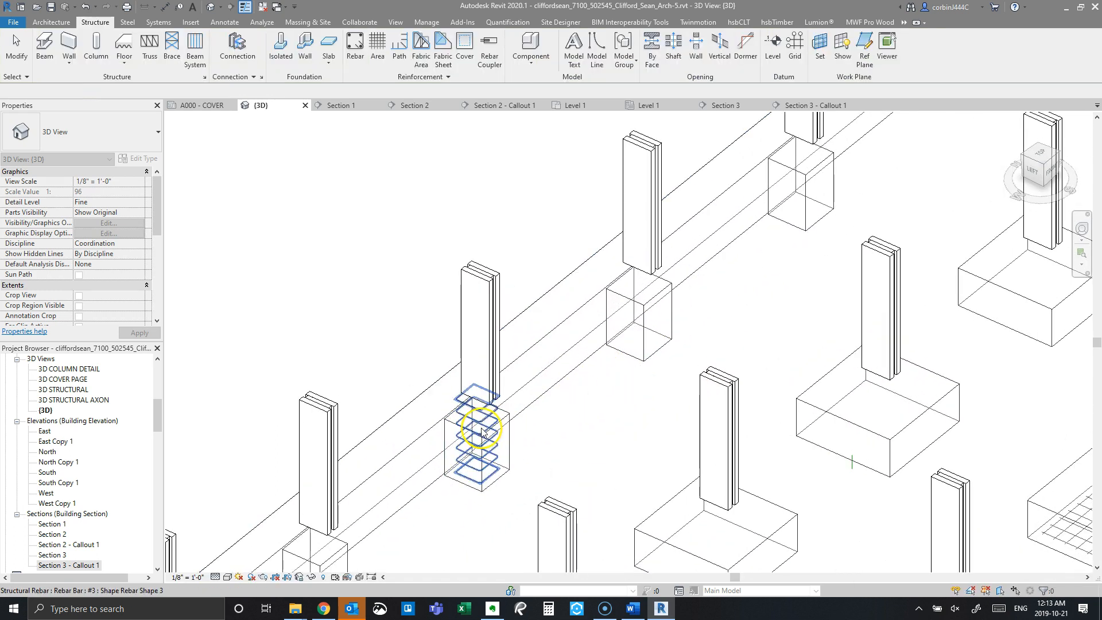
Step: Copy the tie set to the clipboard and paste it into the adjacent 2x2x4 footing farther from the wall corner
left_click(481, 434)
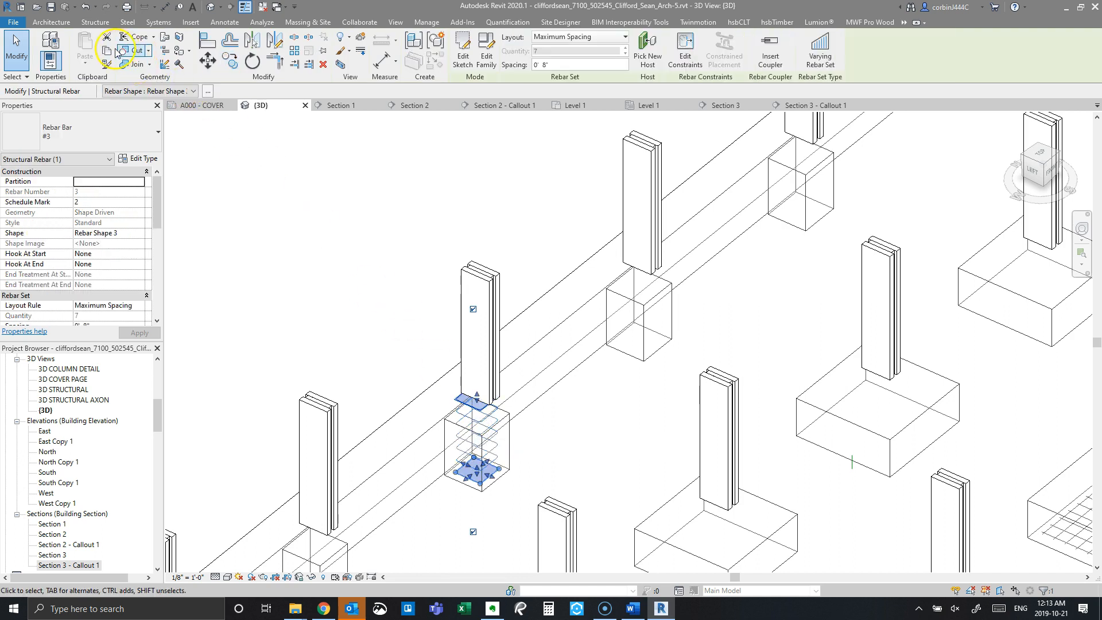
left_click(86, 46)
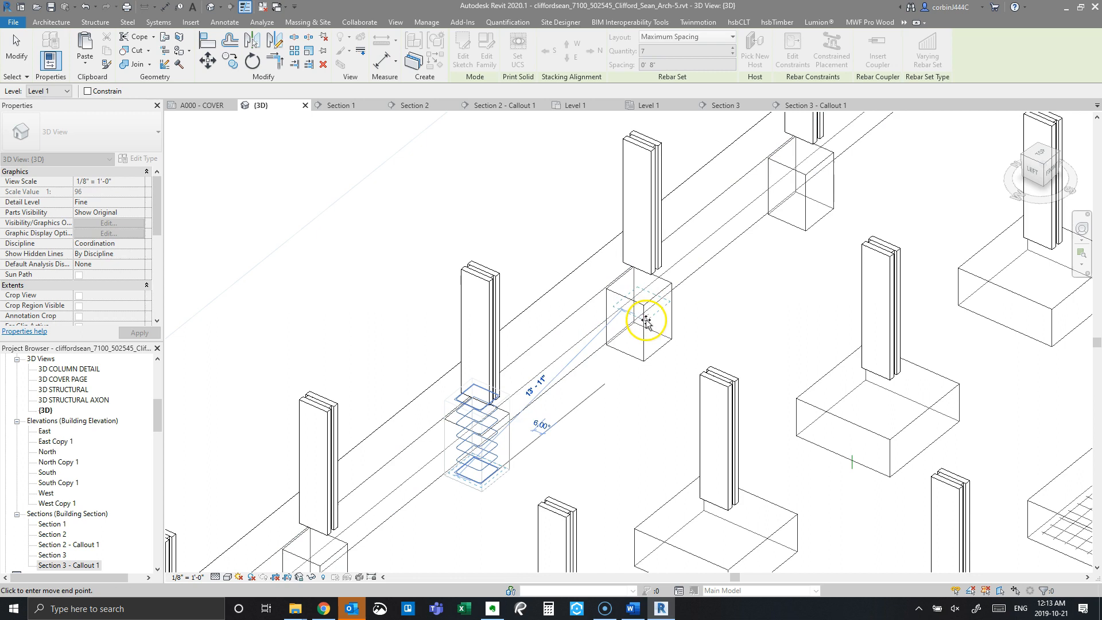
left_click(643, 351)
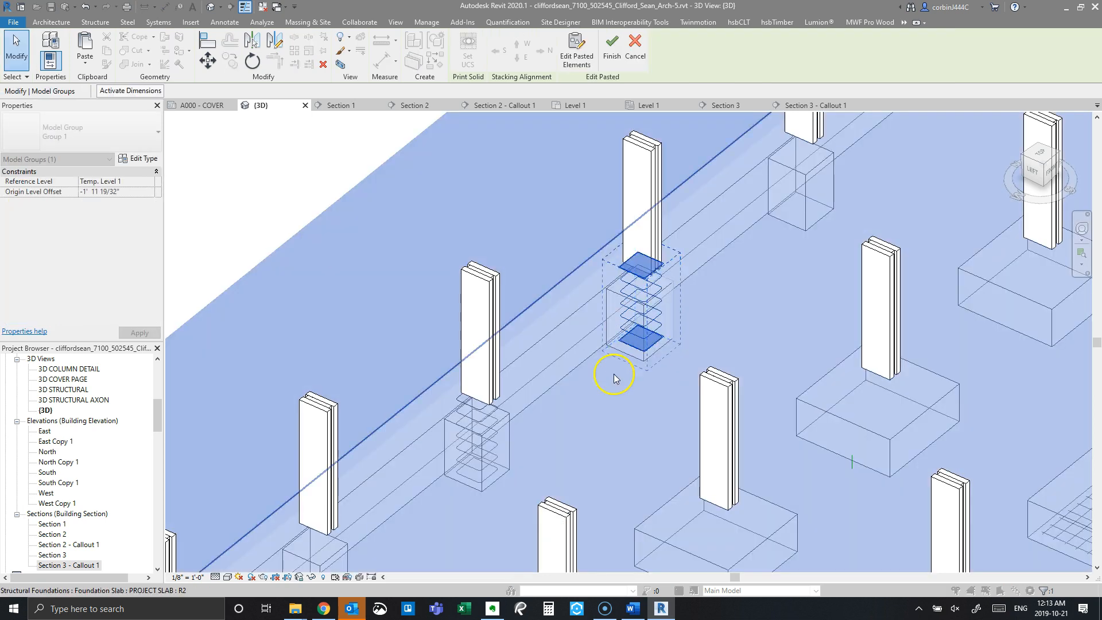
scroll(659, 331, "down", 3)
scroll(659, 332, "up", 3)
key("Escape")
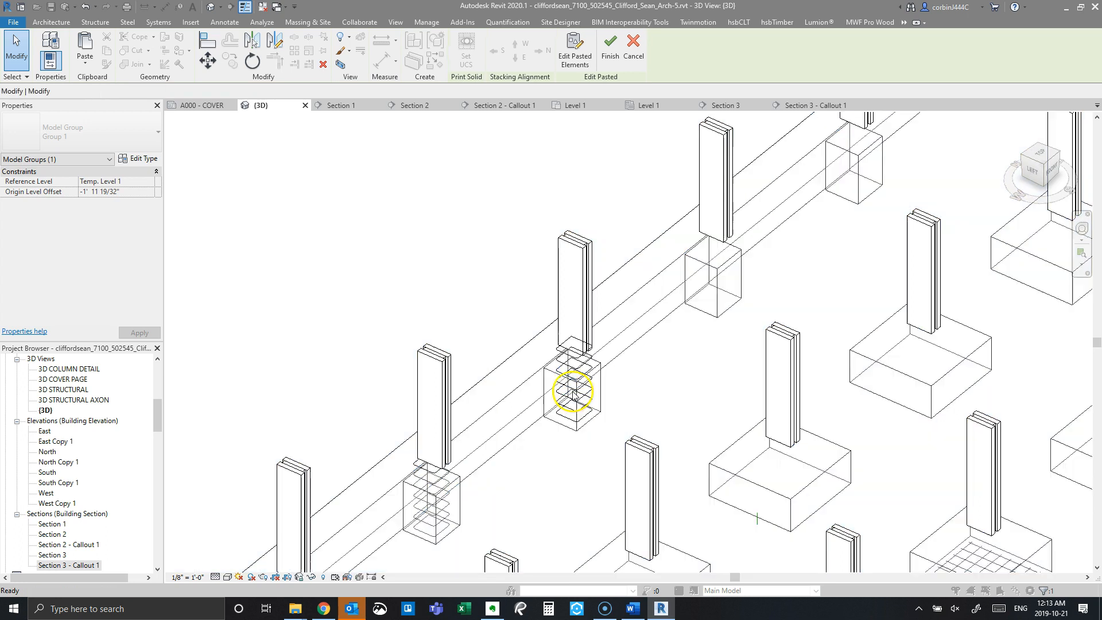
Step: Copy the pasted tie set and paste it into the following 2x2x4 footing along the same foundation wall
left_click(585, 401)
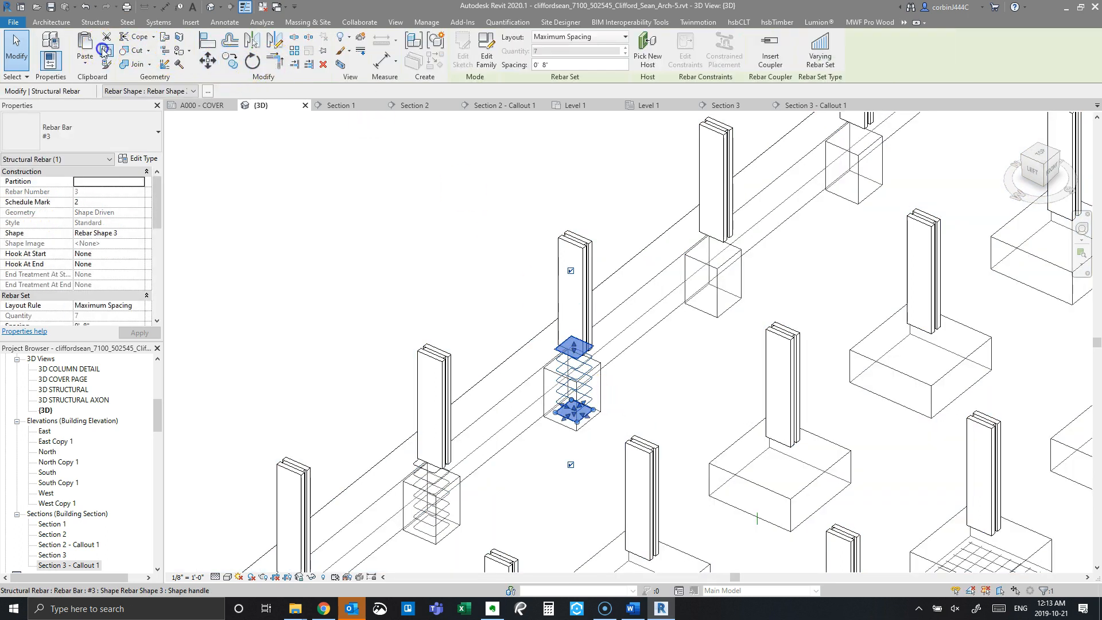
left_click(103, 52)
key("ctrl+v")
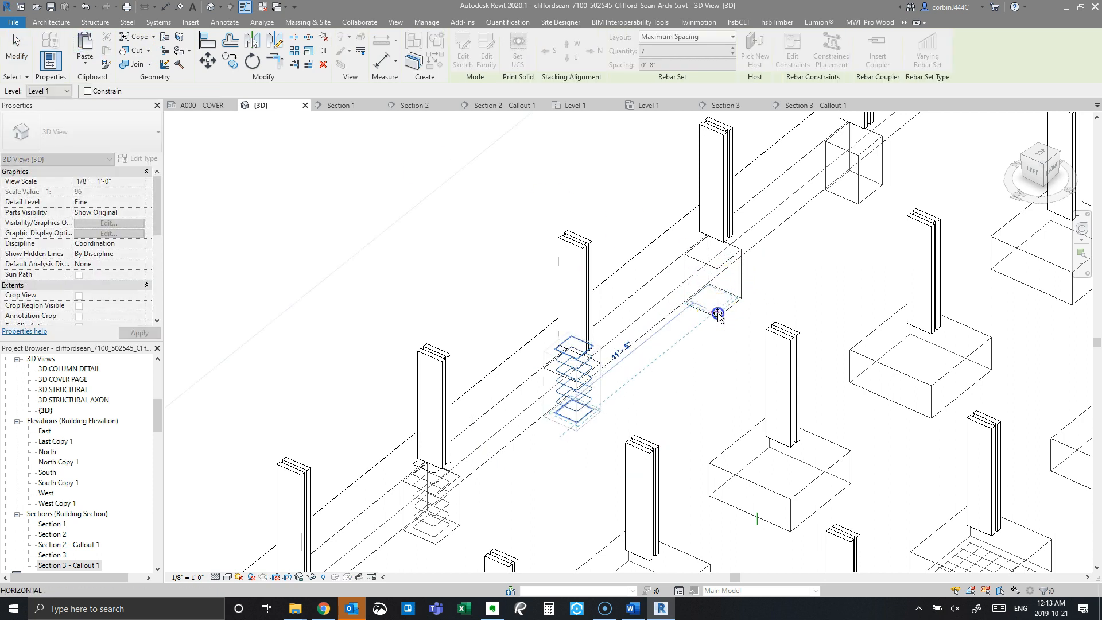
left_click(717, 314)
scroll(654, 367, "down", 3)
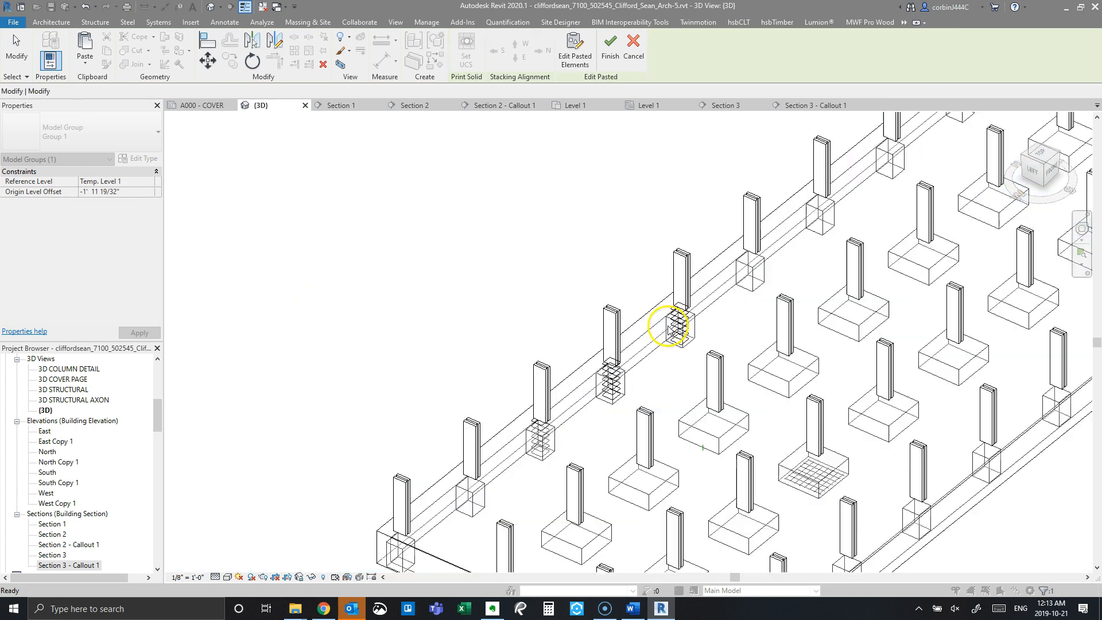
key("Escape")
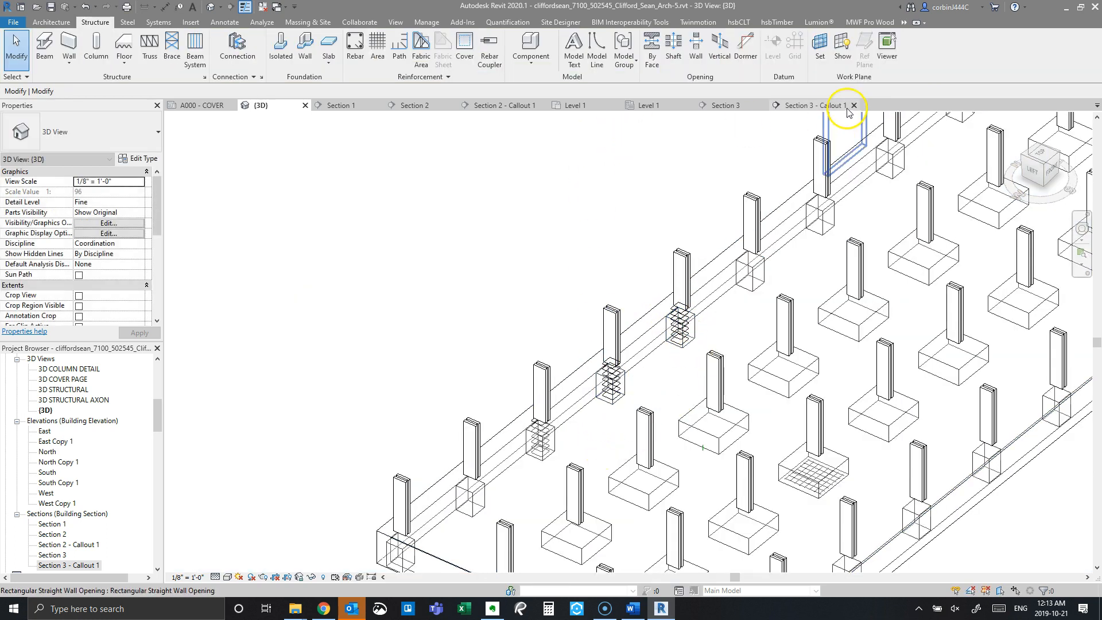
Step: Examine the 2x2x4 perimeter footing in Section 3 and its Callout 1, and compare it with the tied footings in the 3D view
left_click(821, 107)
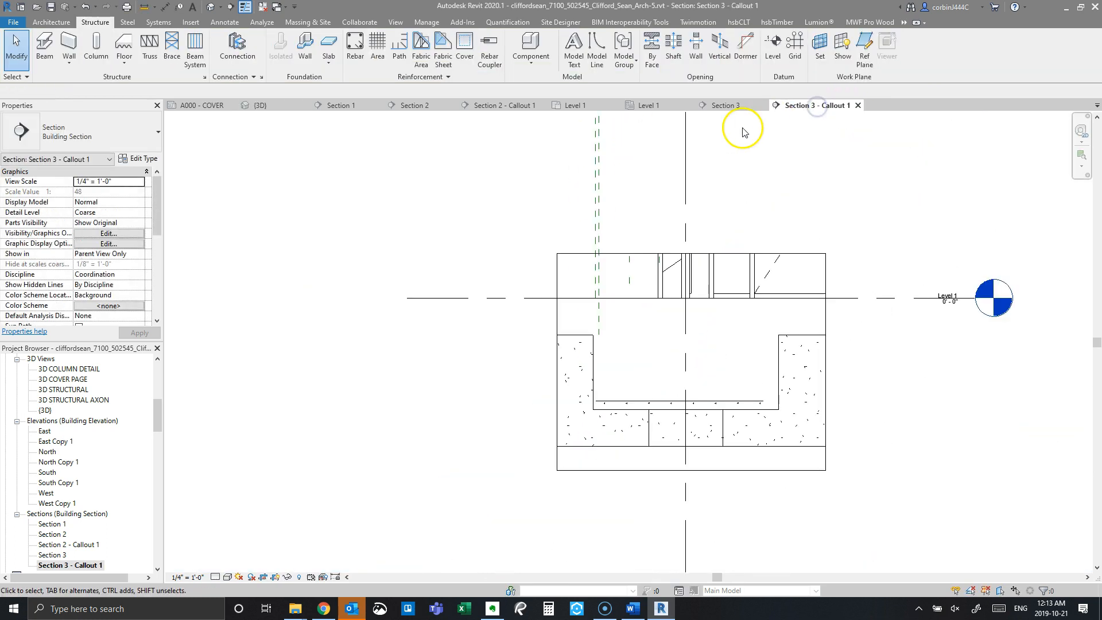
left_click(717, 105)
scroll(344, 442, "up", 5)
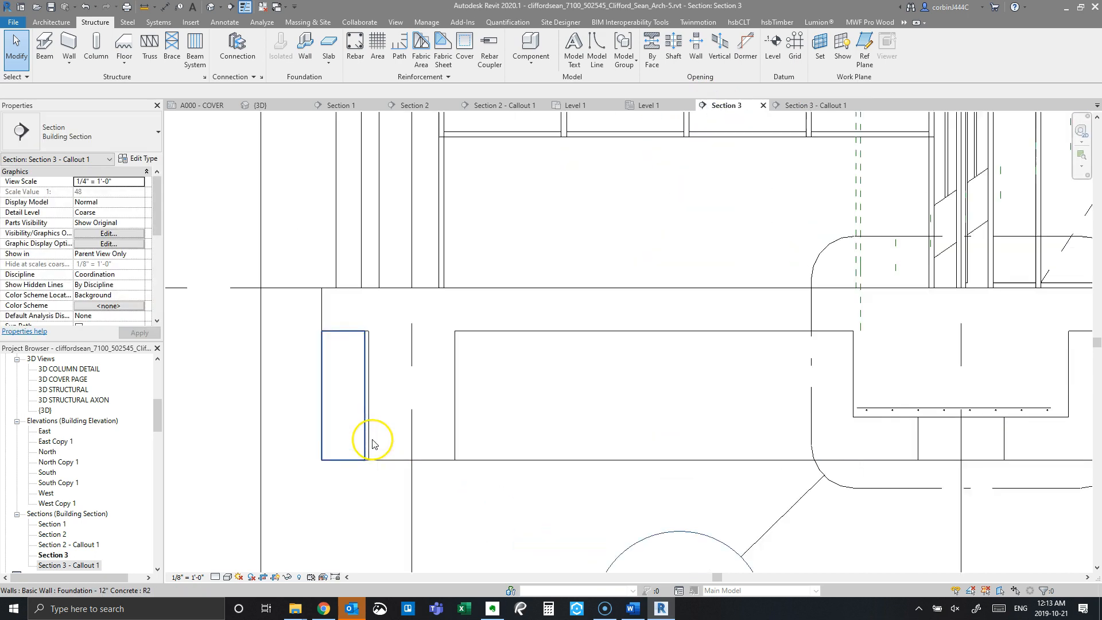
left_click(402, 371)
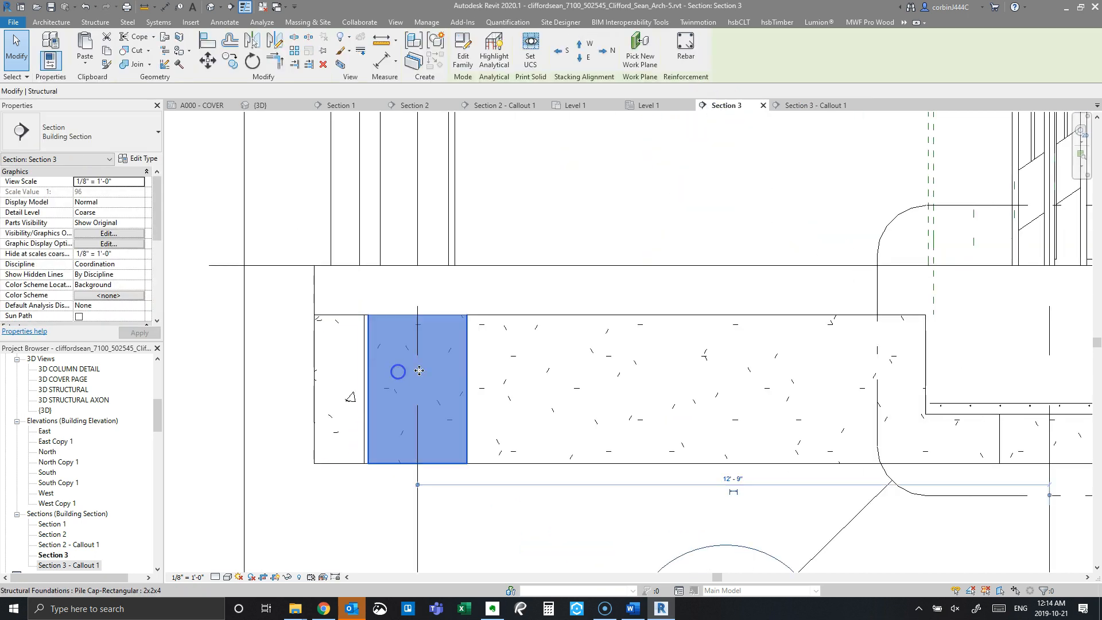
left_click(509, 300)
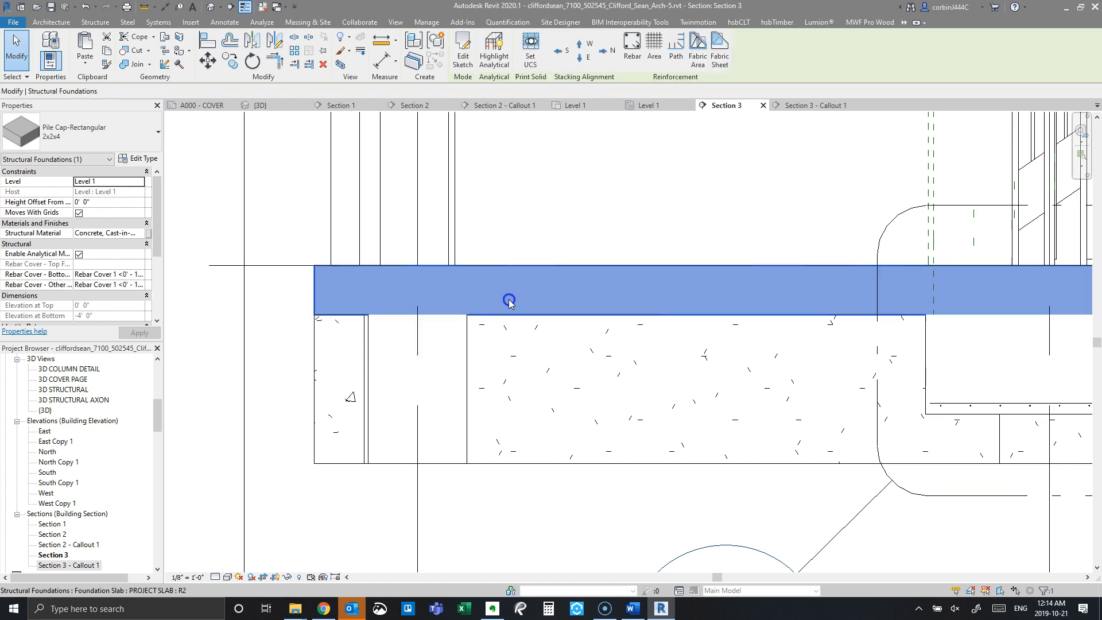
scroll(450, 347, "down", 3)
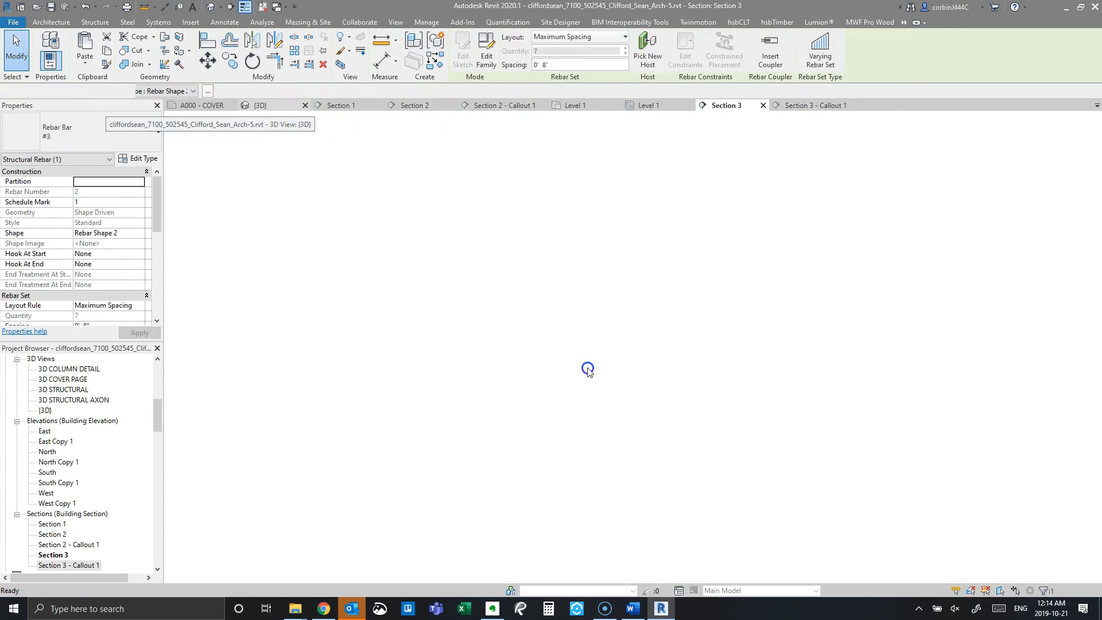
left_click(614, 389)
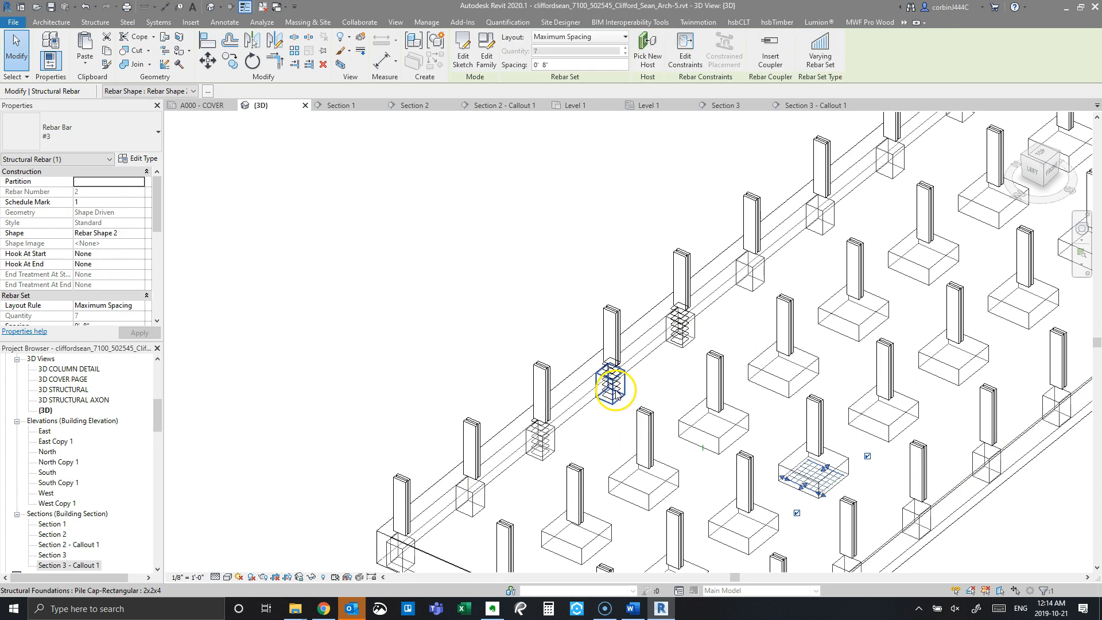
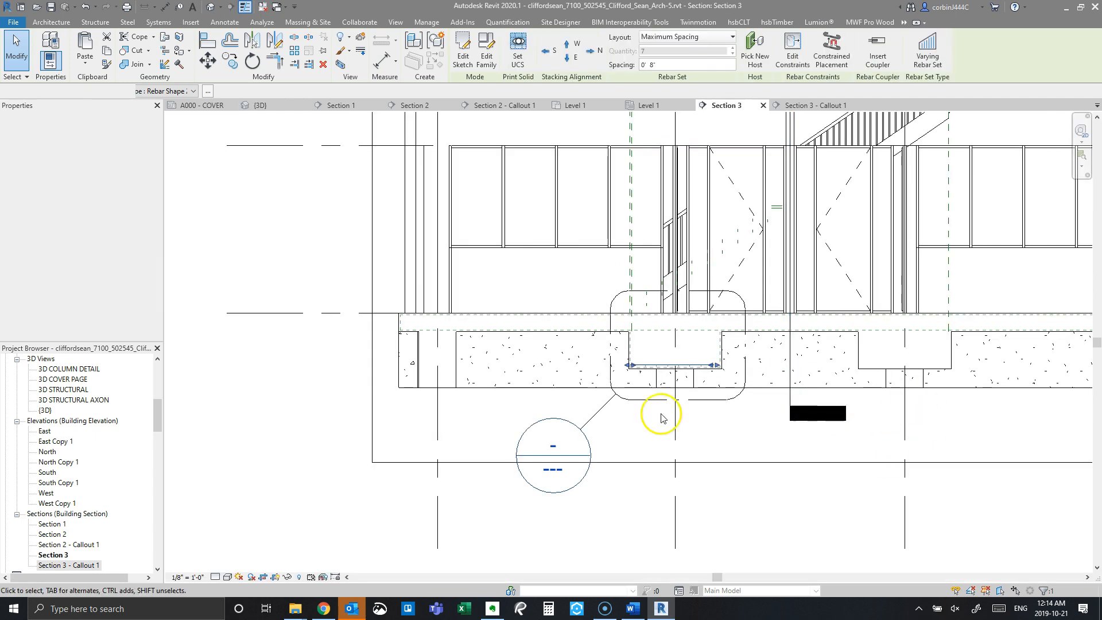
Step: Lower the top end of the perimeter footing's tie set in Section 3 to the footing's top, and adjust its bottom end to fit inside
scroll(528, 401, "down", 3)
scroll(777, 373, "up", 5)
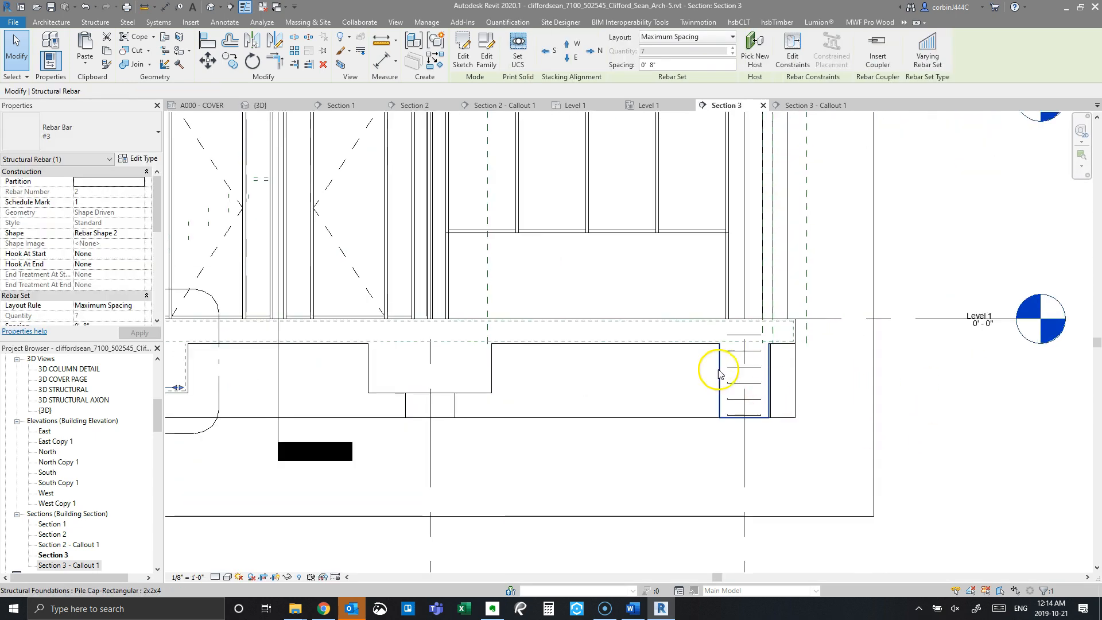
scroll(728, 364, "up", 2)
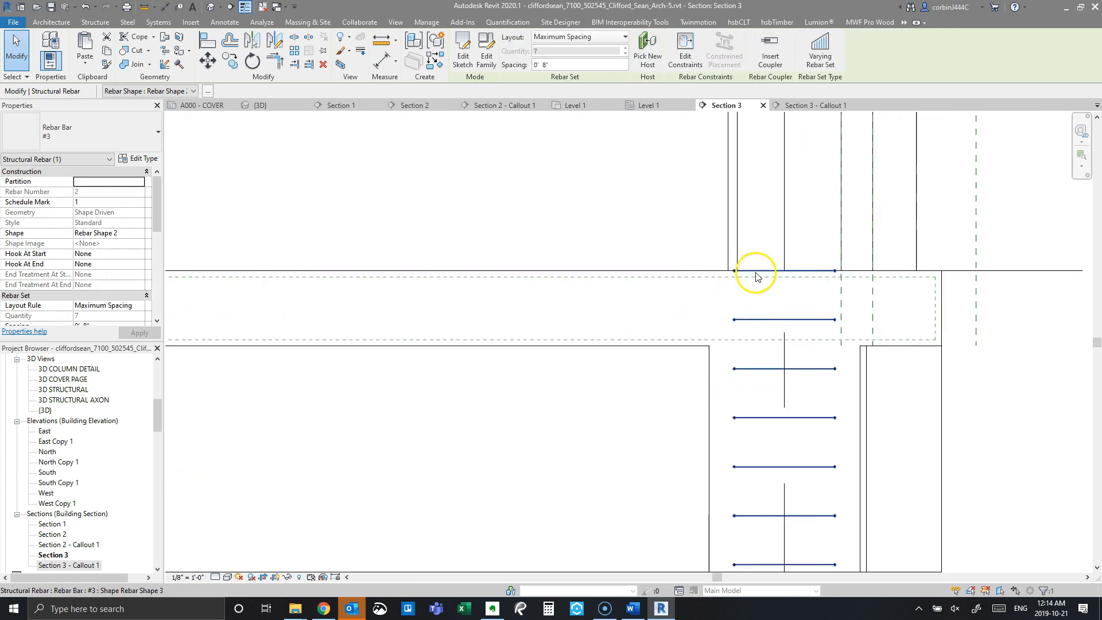
left_click_drag(785, 269, 779, 346)
scroll(790, 275, "down", 3)
scroll(763, 381, "up", 3)
left_click_drag(821, 471, 804, 433)
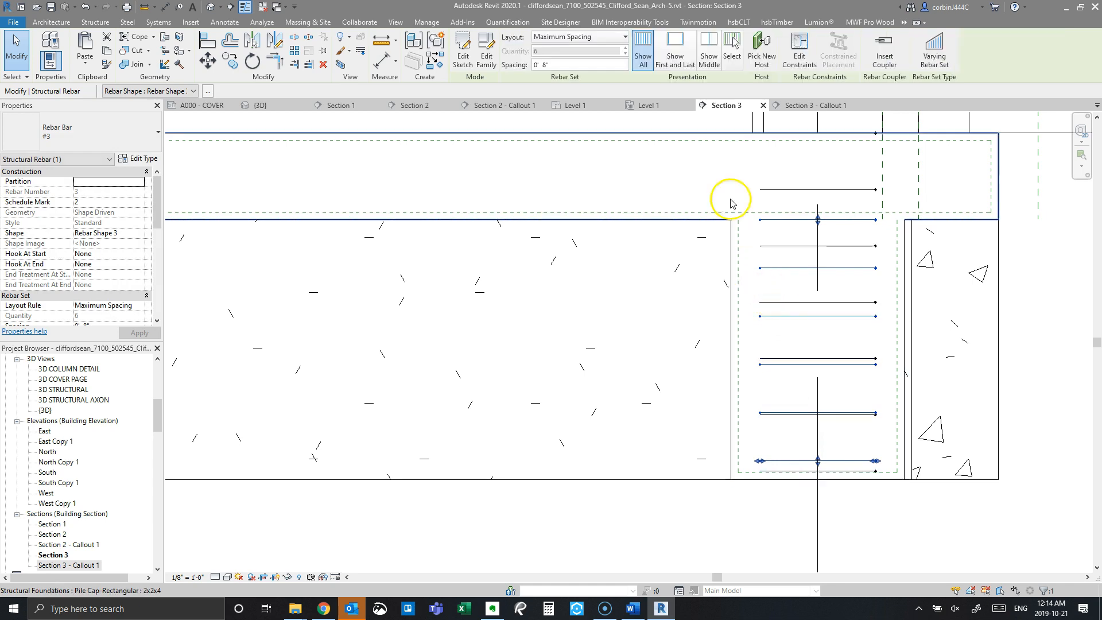
key("Escape")
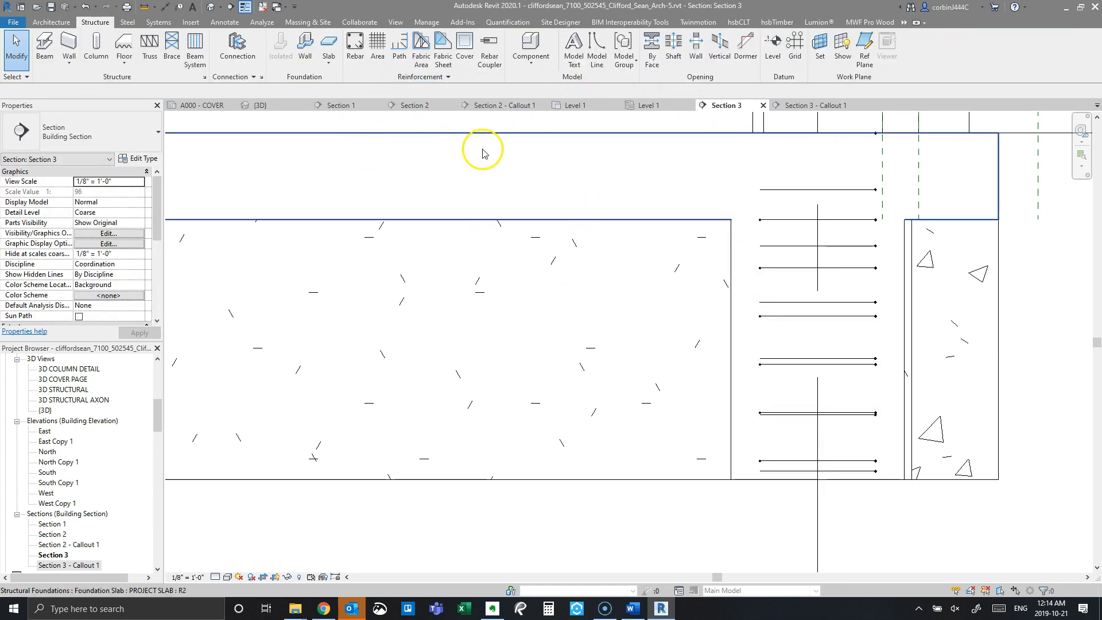
Step: Reduce Section 3's view depth in the Level 1 structural plan by pulling its far boundary in close to the cut line
left_click(798, 195)
key("Escape")
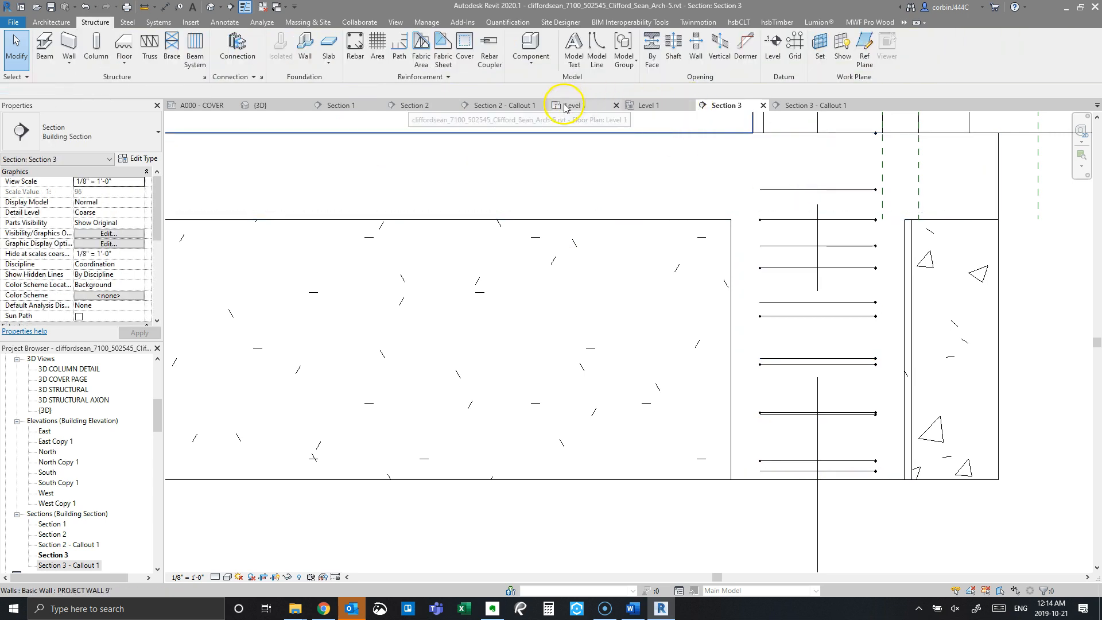
left_click(645, 106)
scroll(737, 279, "down", 5)
left_click(784, 286)
left_click_drag(624, 390, 791, 383)
key("Escape")
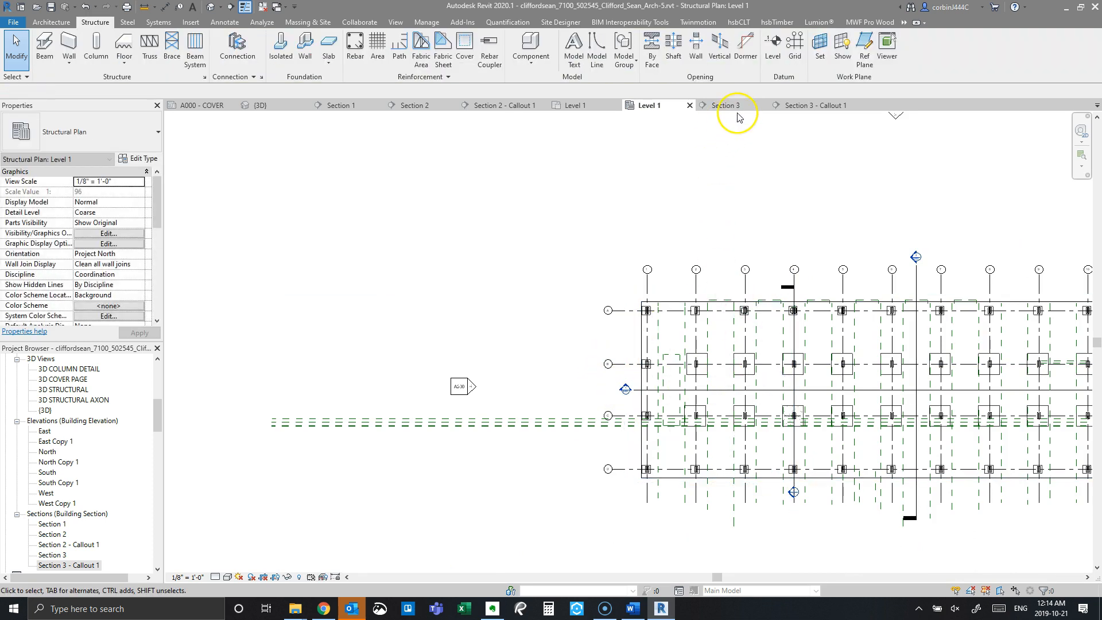
Step: Place a single #3 Rebar Shape 3 bar parallel to cover in the 2x2x4 perimeter footing in Section 3
left_click(776, 106)
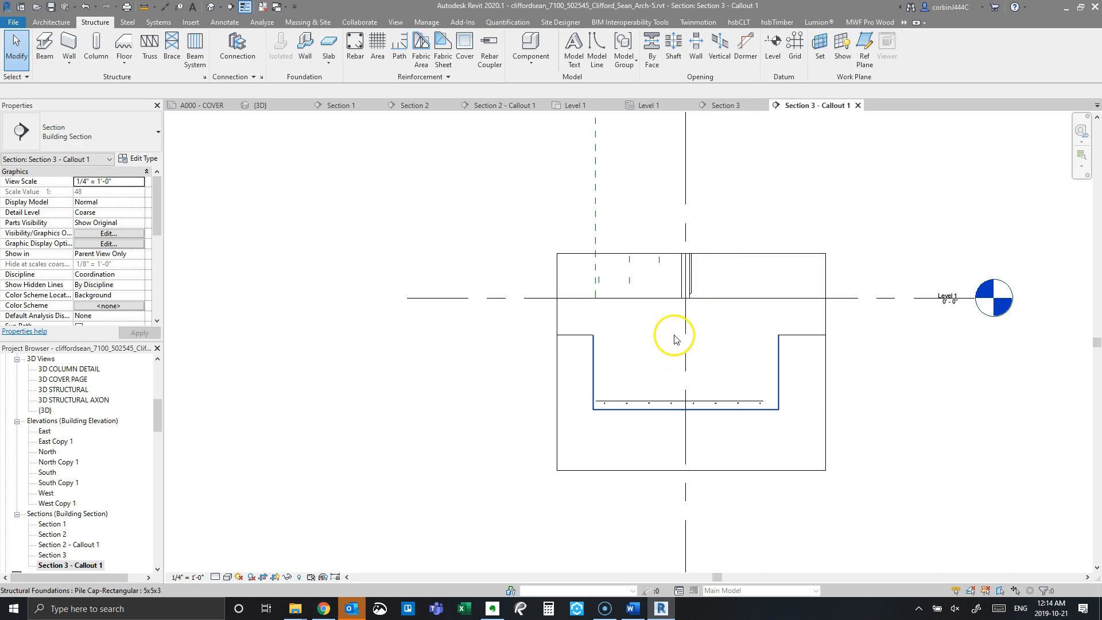
left_click(719, 109)
scroll(669, 252, "down", 3)
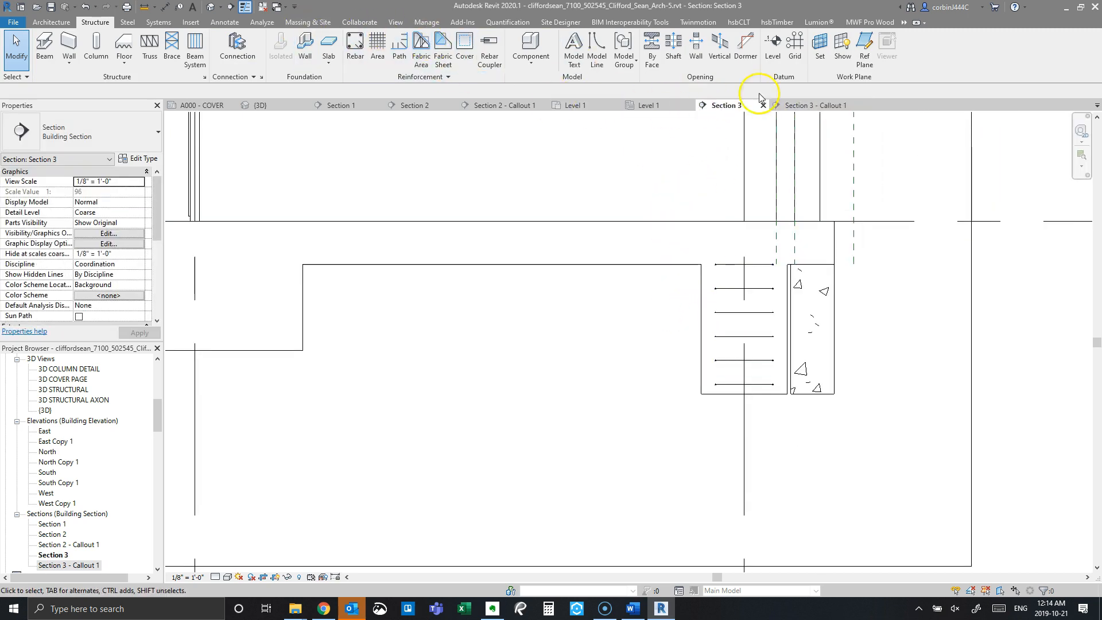
left_click(708, 308)
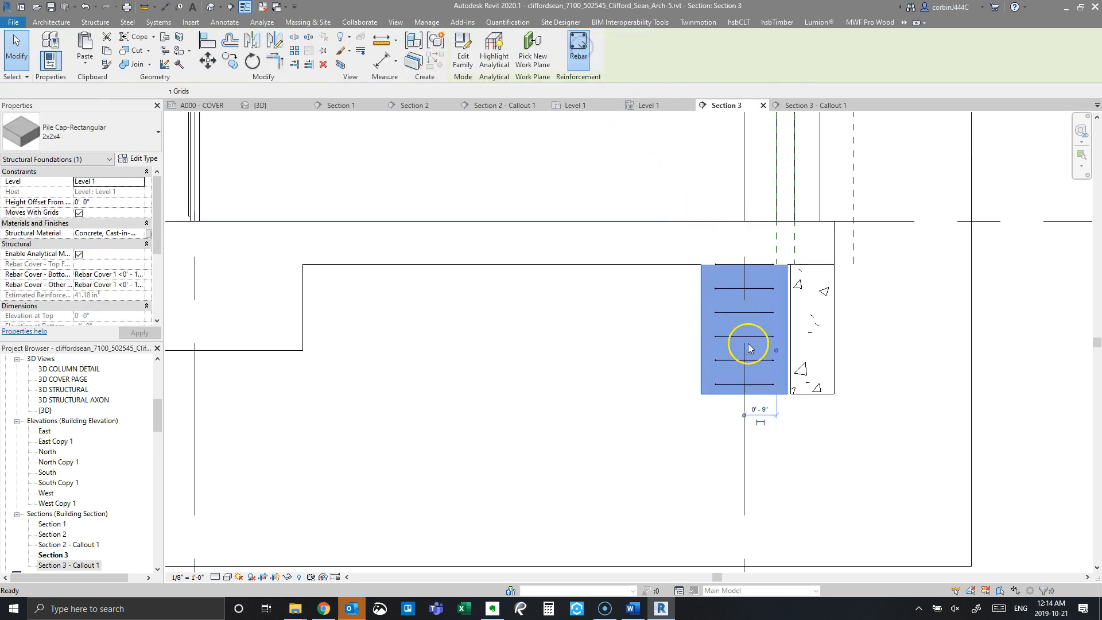
key("r")
key("b")
scroll(743, 334, "up", 2)
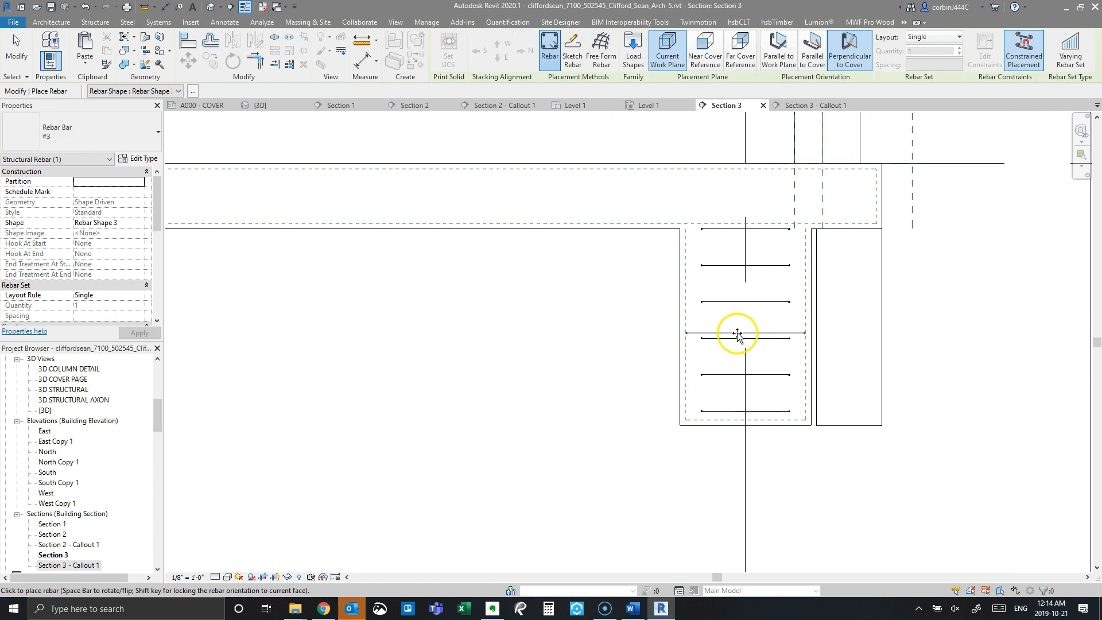
left_click(813, 58)
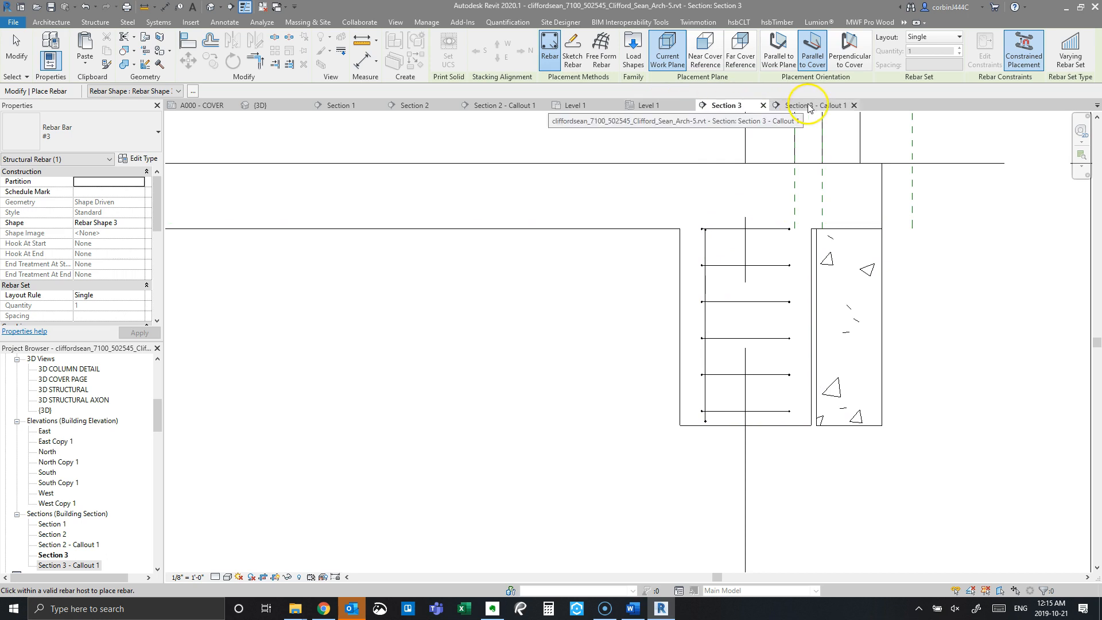
Step: Leave rebar placement and examine how the new bar sits relative to the ties in the Level 1 structural plan
left_click(637, 106)
scroll(740, 378, "up", 10)
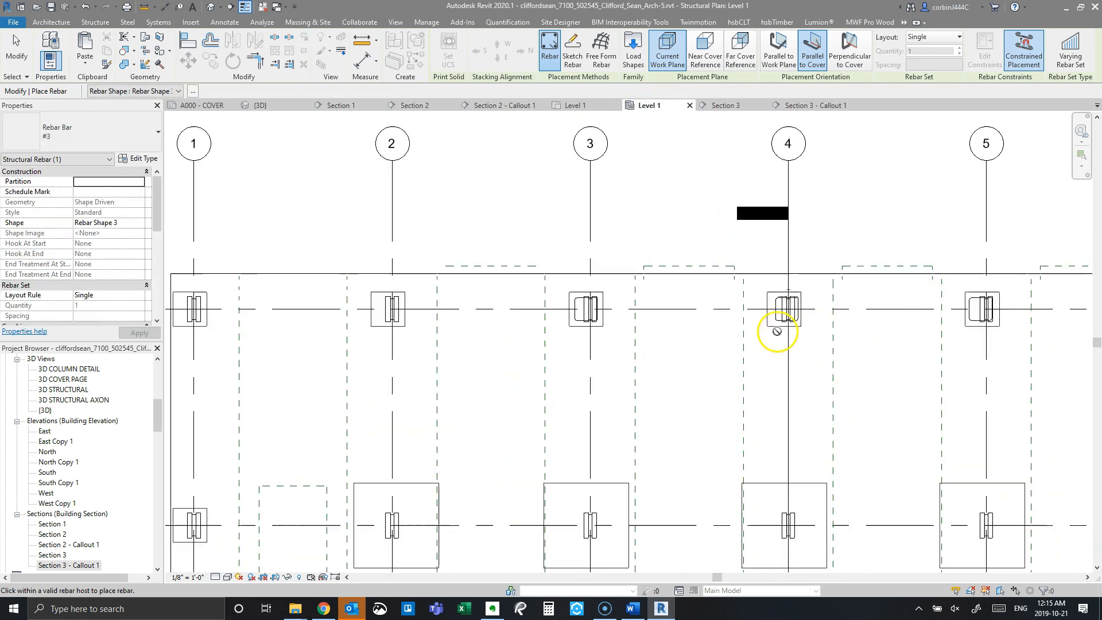
scroll(792, 264, "down", 5)
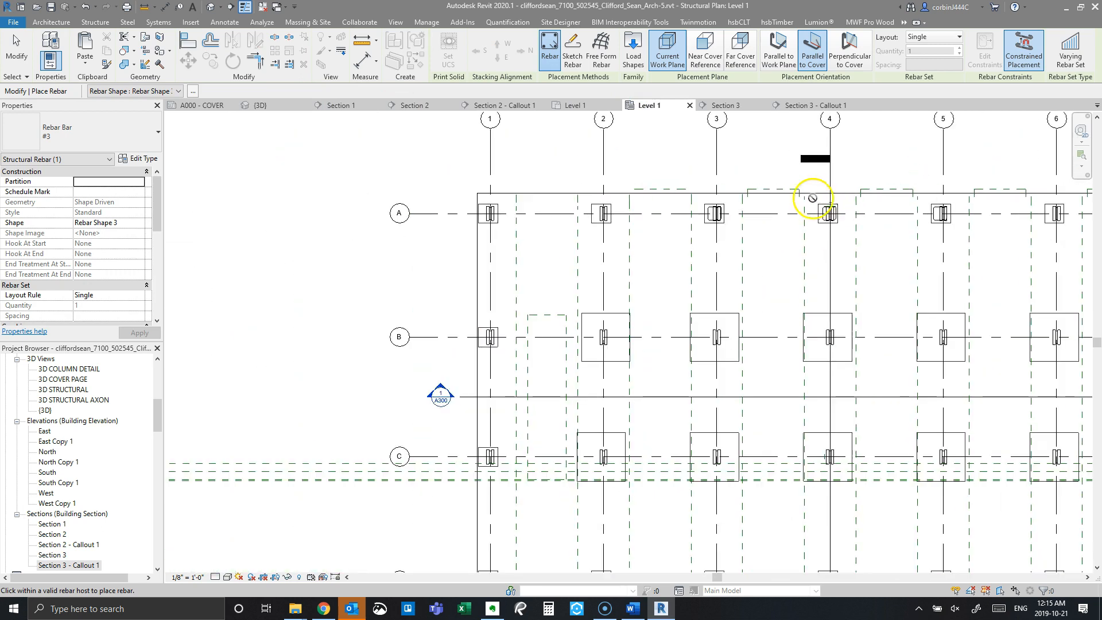
scroll(782, 287, "up", 6)
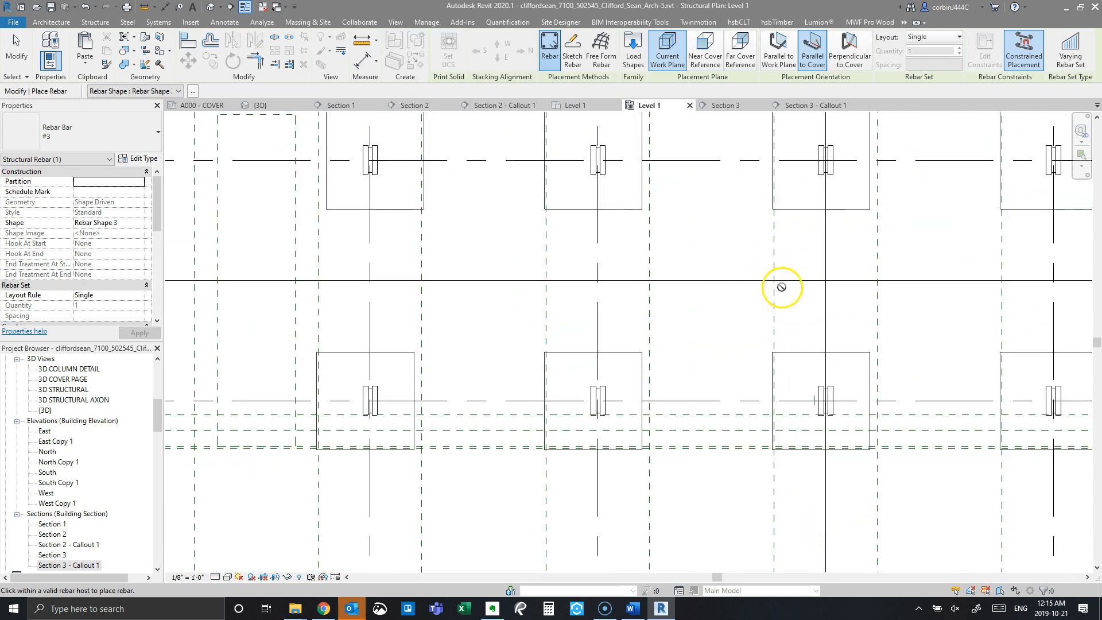
key("Escape")
scroll(789, 481, "down", 5)
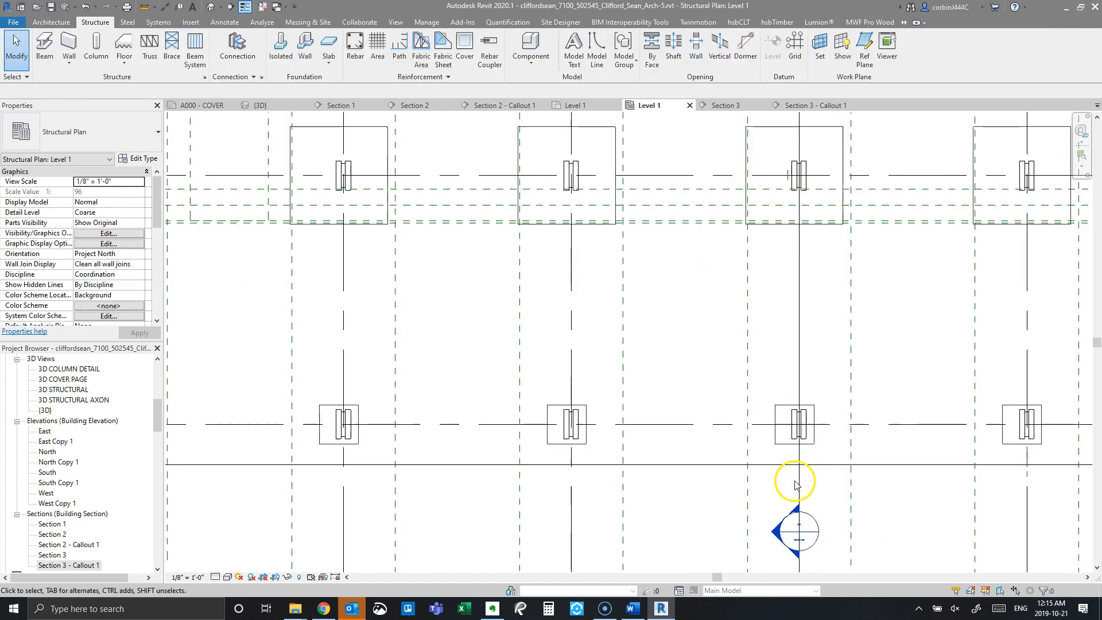
scroll(793, 140, "up", 4)
scroll(793, 141, "up", 4)
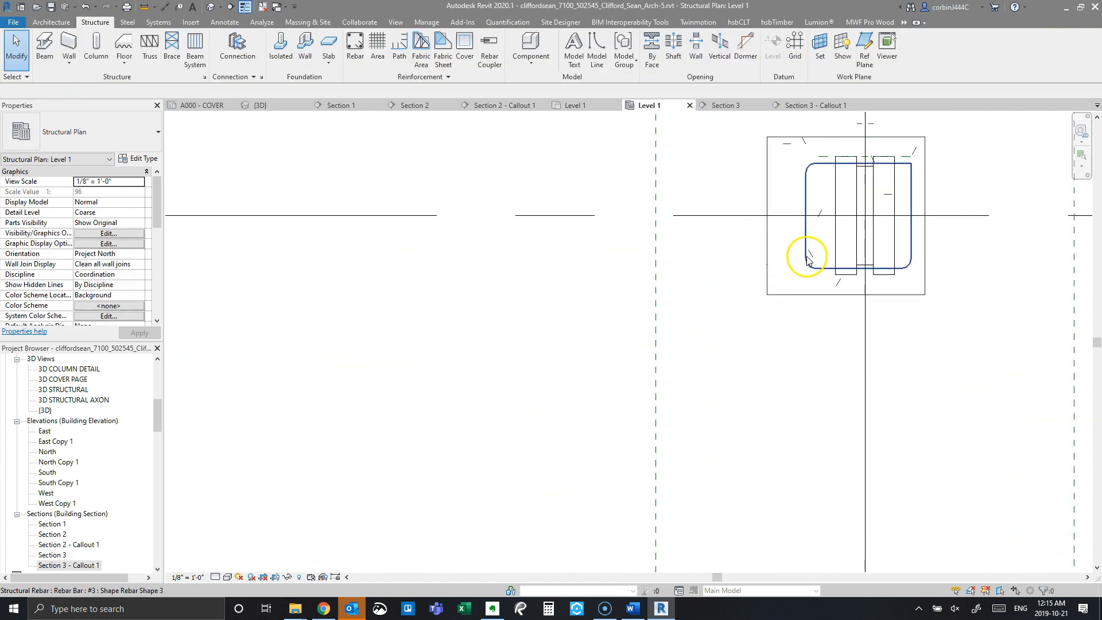
left_click(807, 259)
scroll(878, 167, "up", 2)
key("Escape")
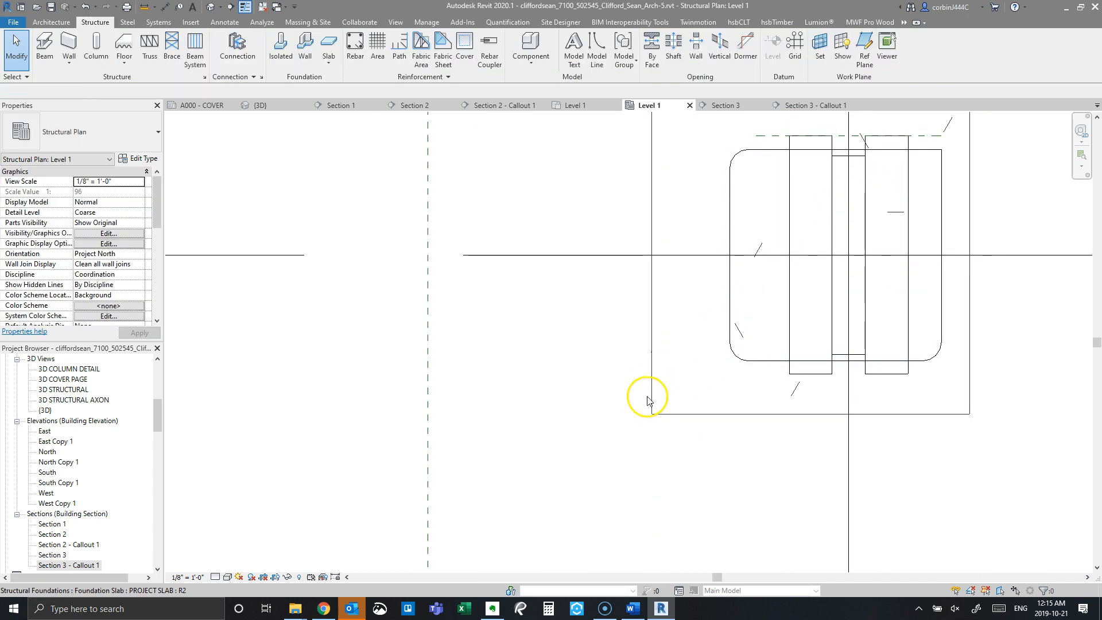
Step: Temporarily hide the 2x2x4 footing in the Level 1 plan, delete the new single bar crossing it, and reset the temporary hide
left_click(653, 398)
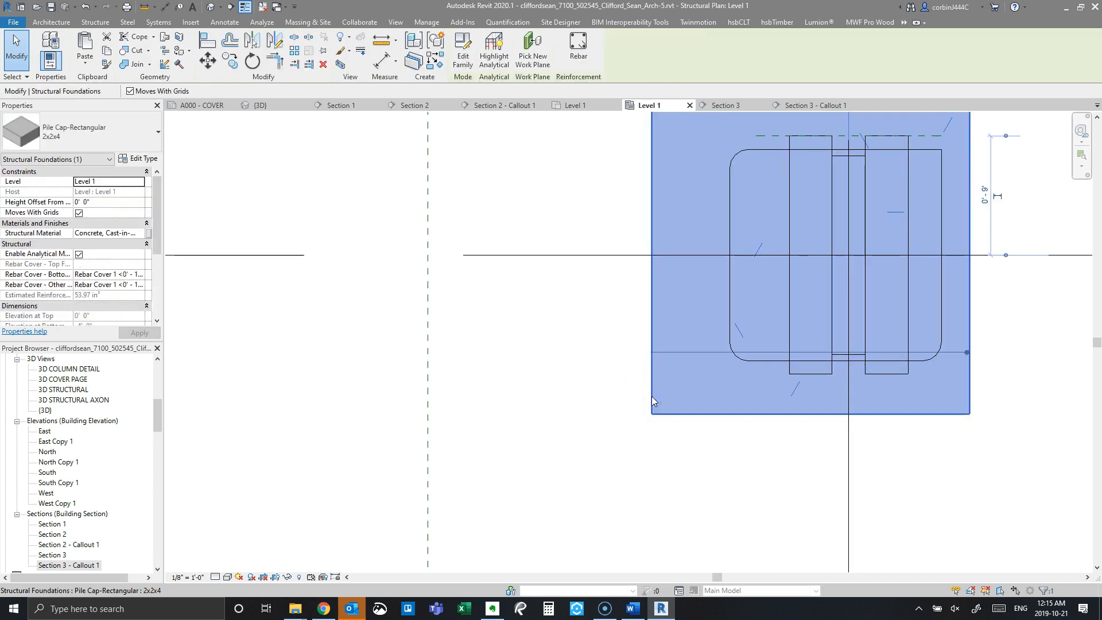
scroll(651, 396, "down", 2)
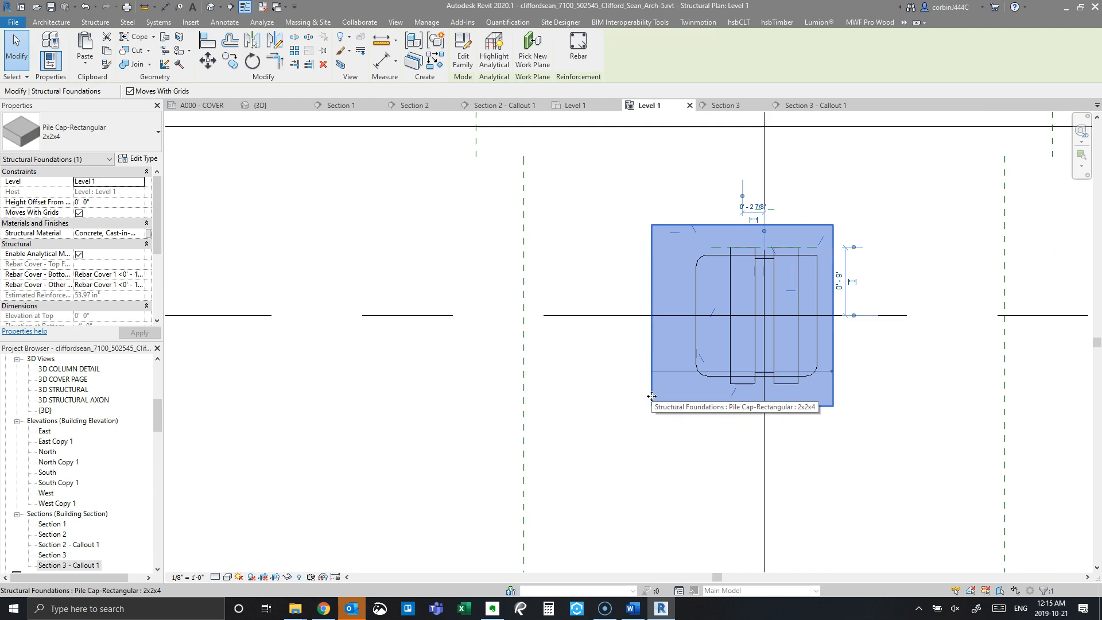
key("h")
key("h")
left_click(680, 370)
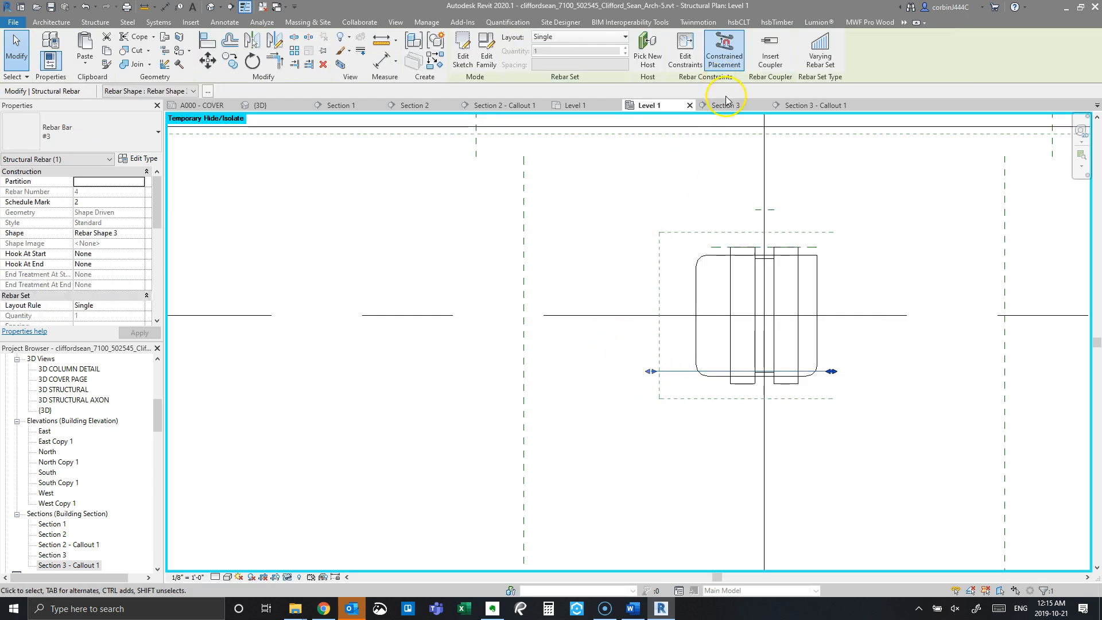
key("Escape")
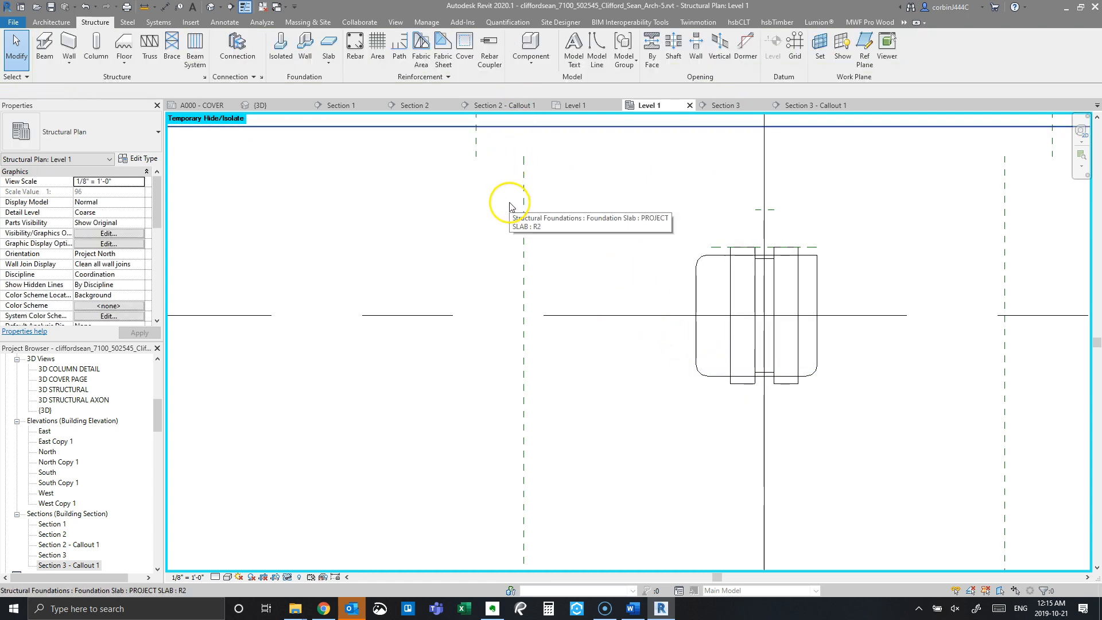
left_click(288, 581)
left_click(311, 565)
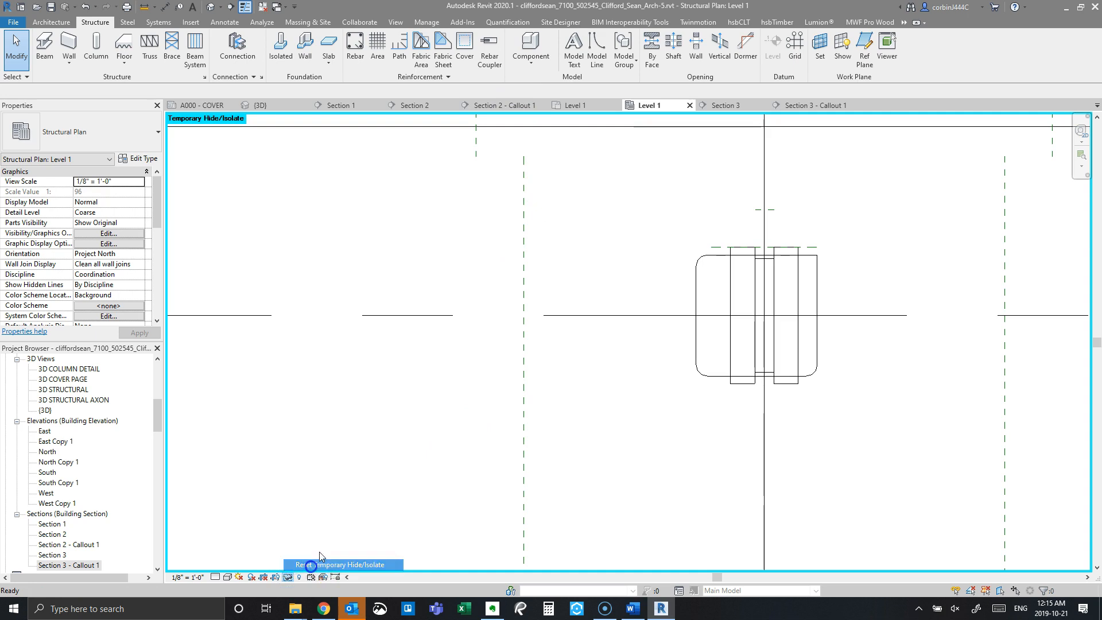
Step: Place two vertical #3 Rebar Shape 2 bars parallel to the work plane, just inside opposite sides of the ties in Section 3's 2x2x4 footing
left_click(752, 108)
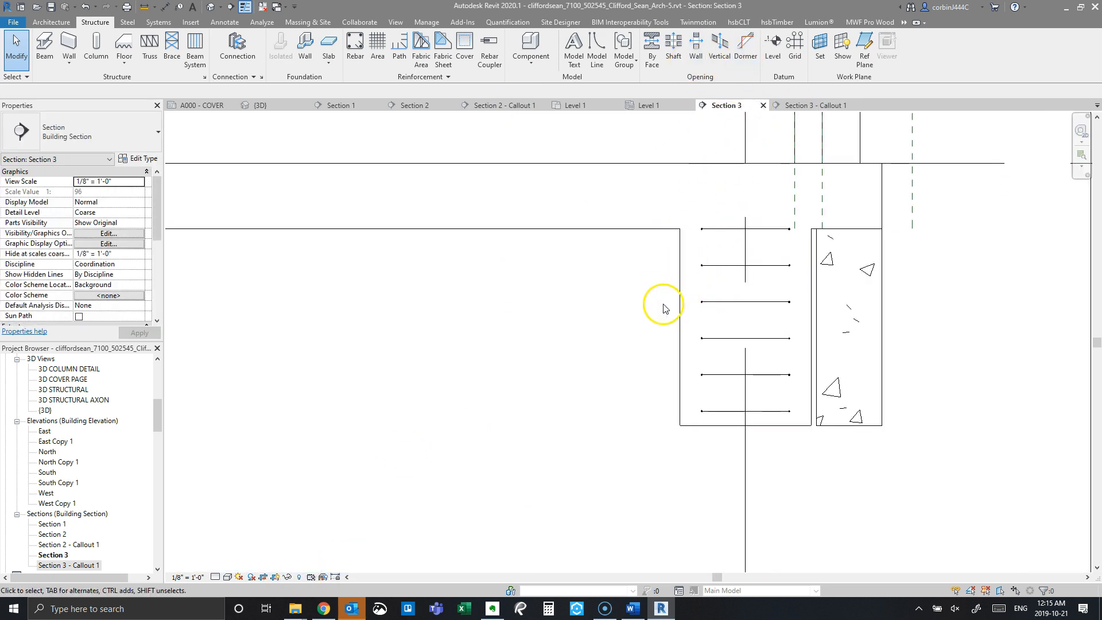
left_click(681, 287)
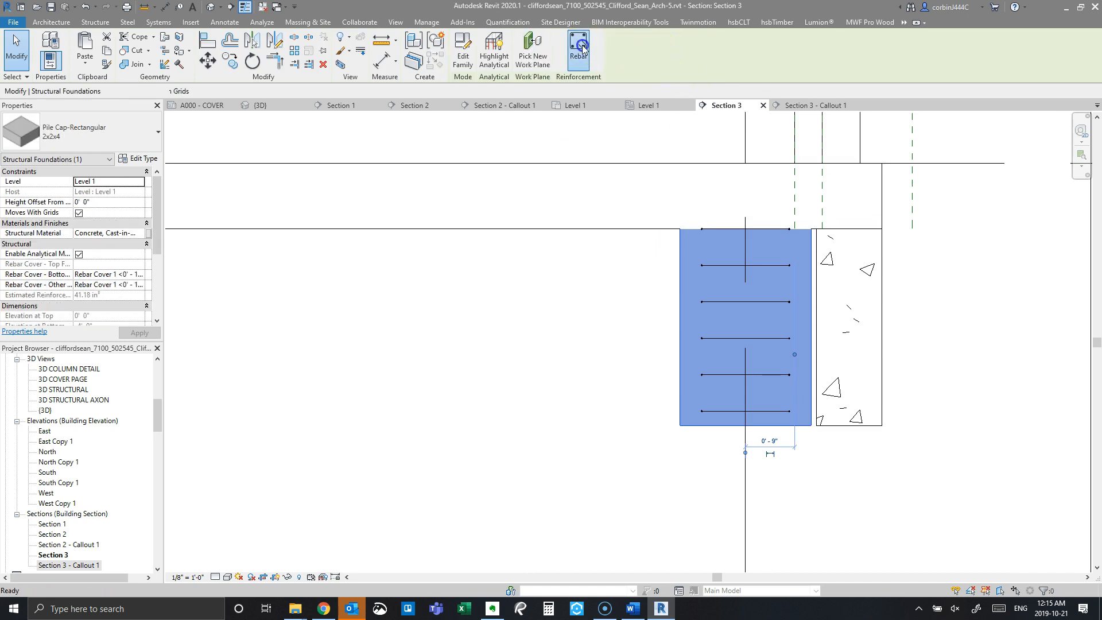
left_click(579, 51)
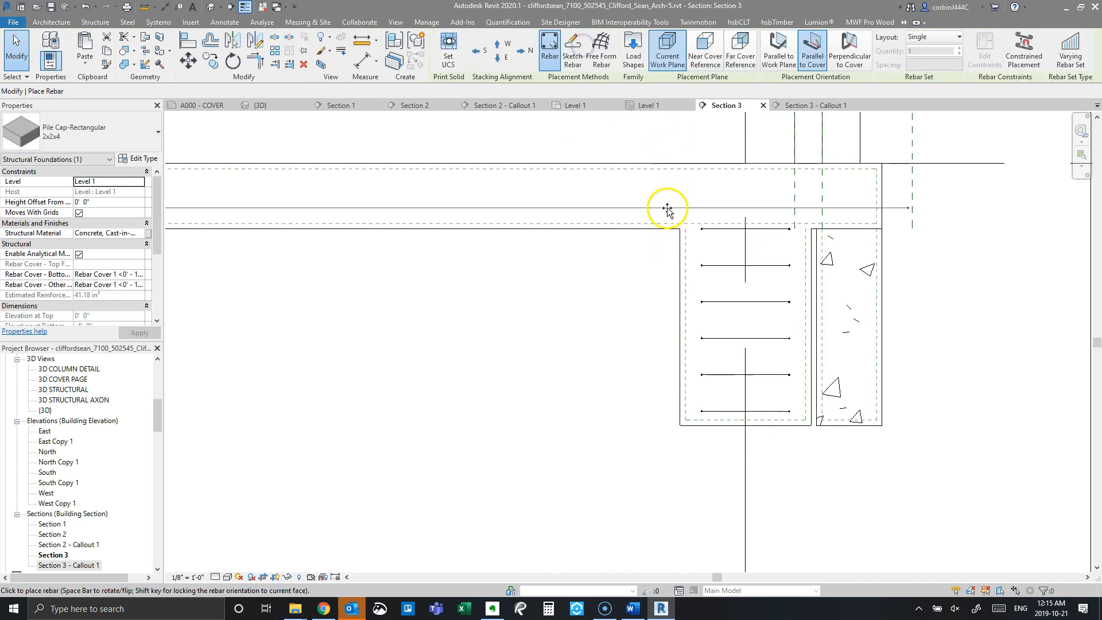
left_click(782, 64)
scroll(709, 310, "up", 2)
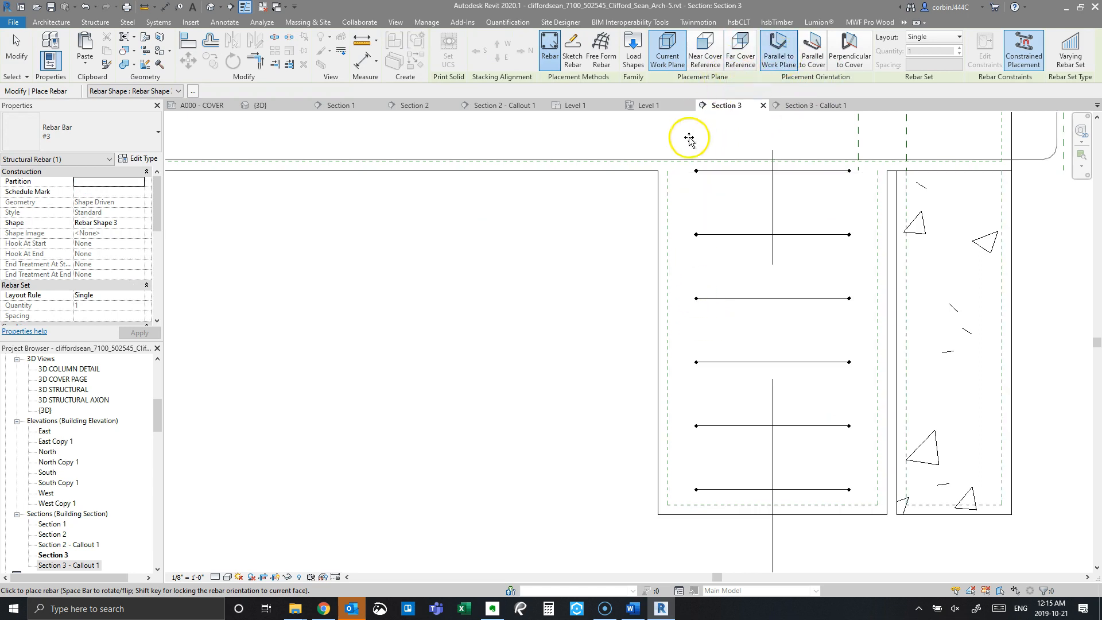
left_click(139, 224)
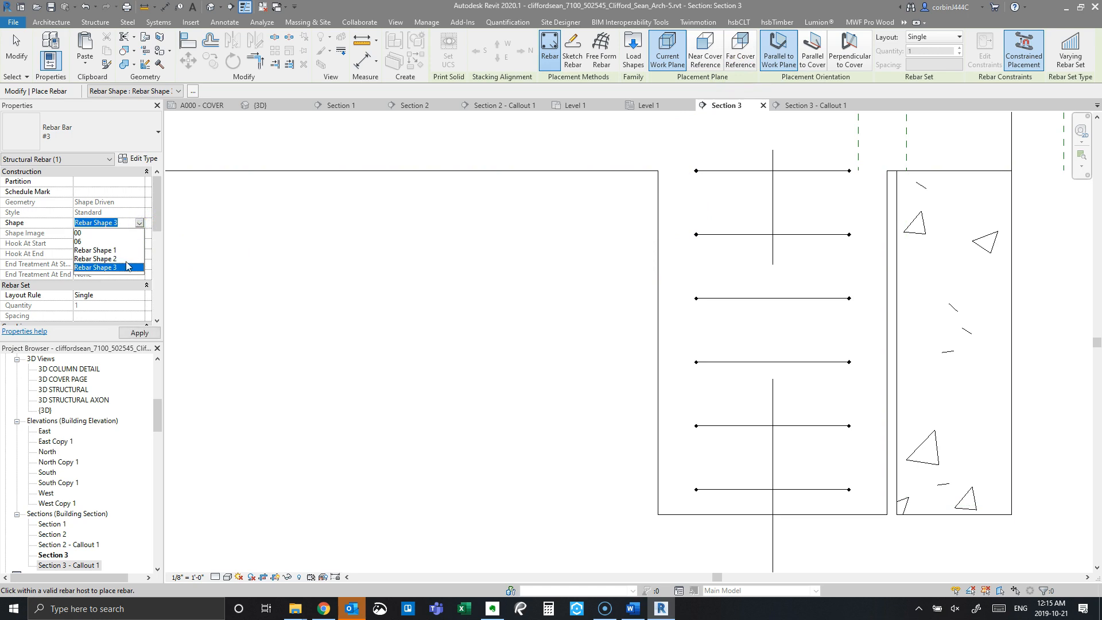
left_click(114, 259)
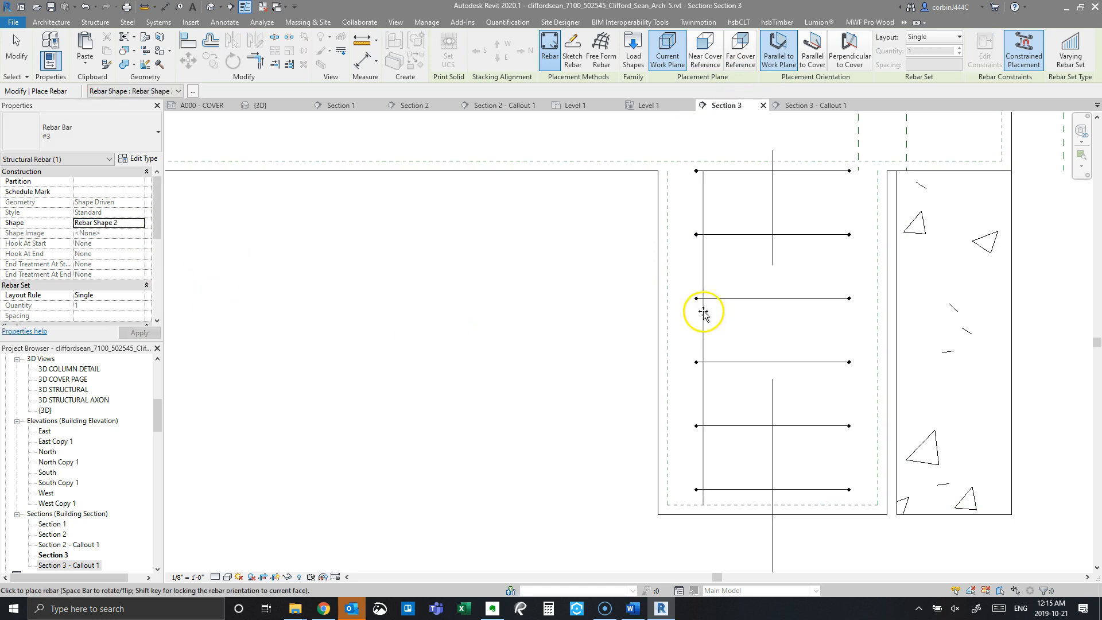
left_click(841, 310)
key("Escape")
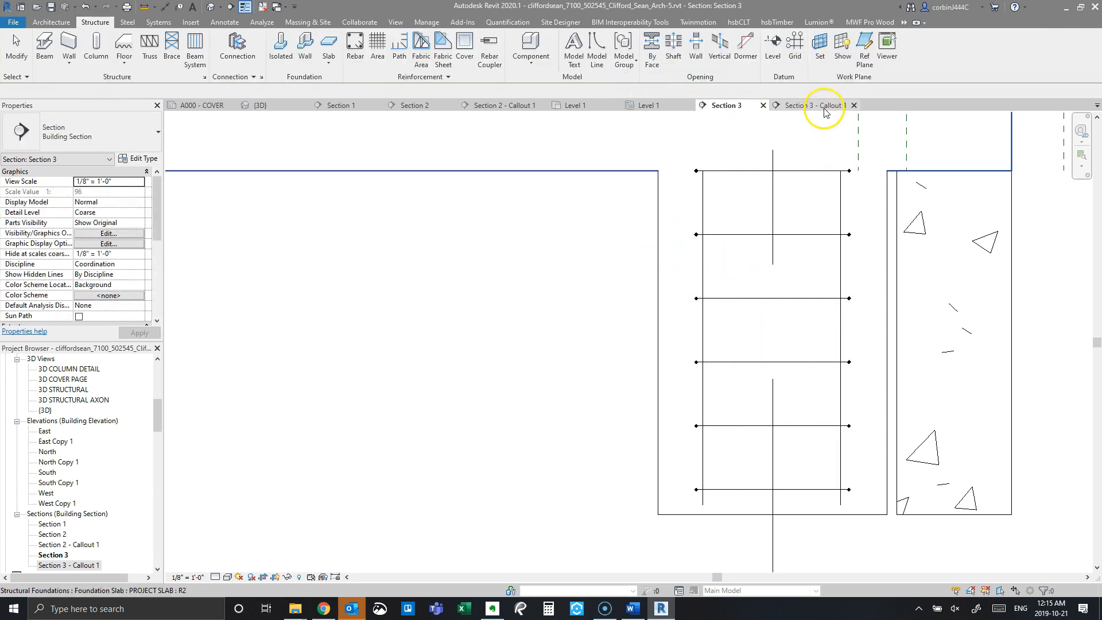
Step: In the 3D view, copy both vertical bars of the tied 2x2x4 footing to each end of the ties using multiple copy
left_click(258, 105)
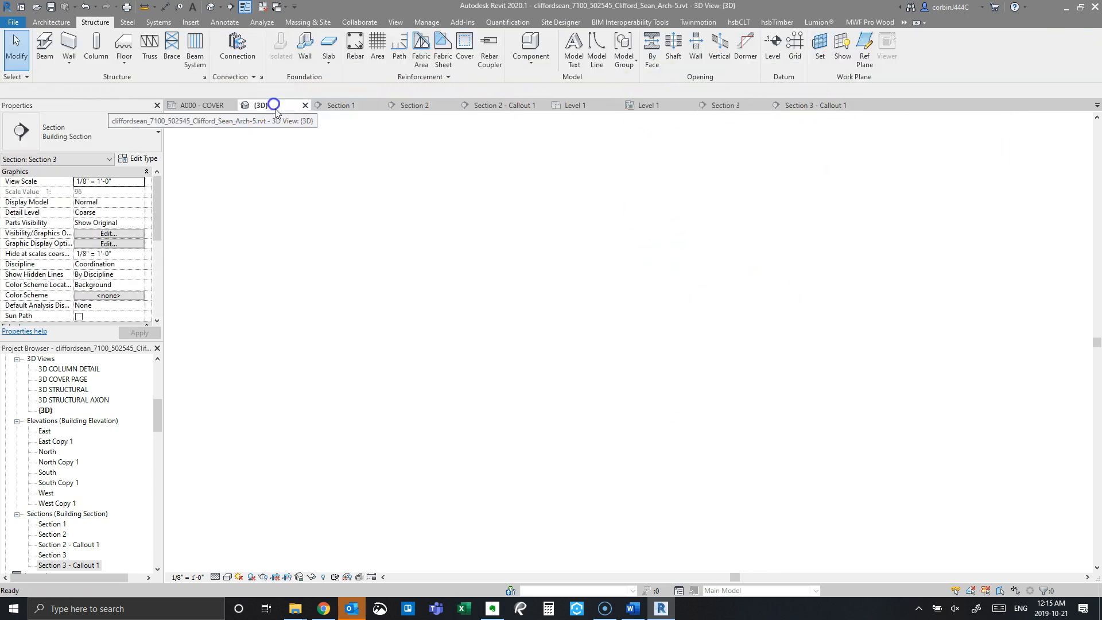
scroll(601, 357, "up", 4)
scroll(631, 313, "up", 4)
scroll(625, 374, "down", 4)
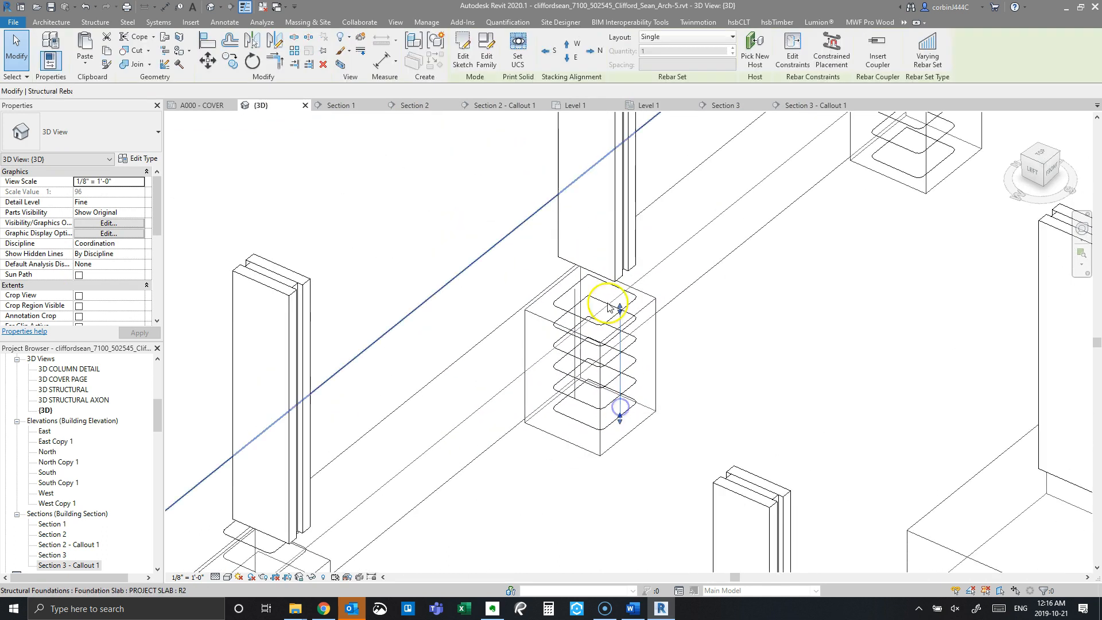
left_click(637, 374)
middle_click_drag(637, 374, 523, 445, "shift")
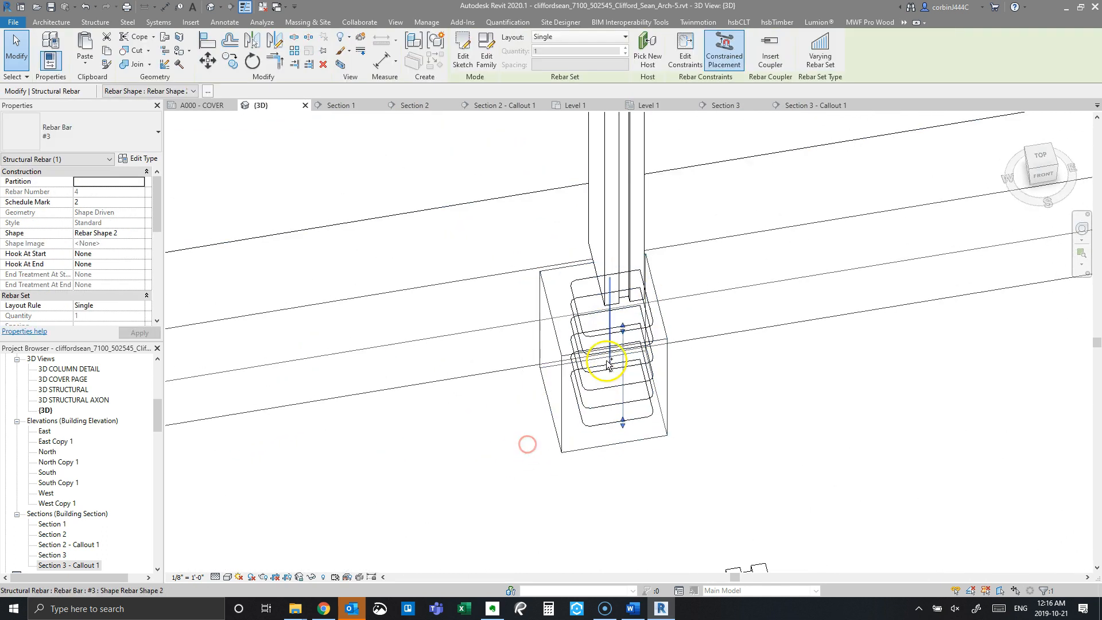
scroll(610, 357, "up", 4)
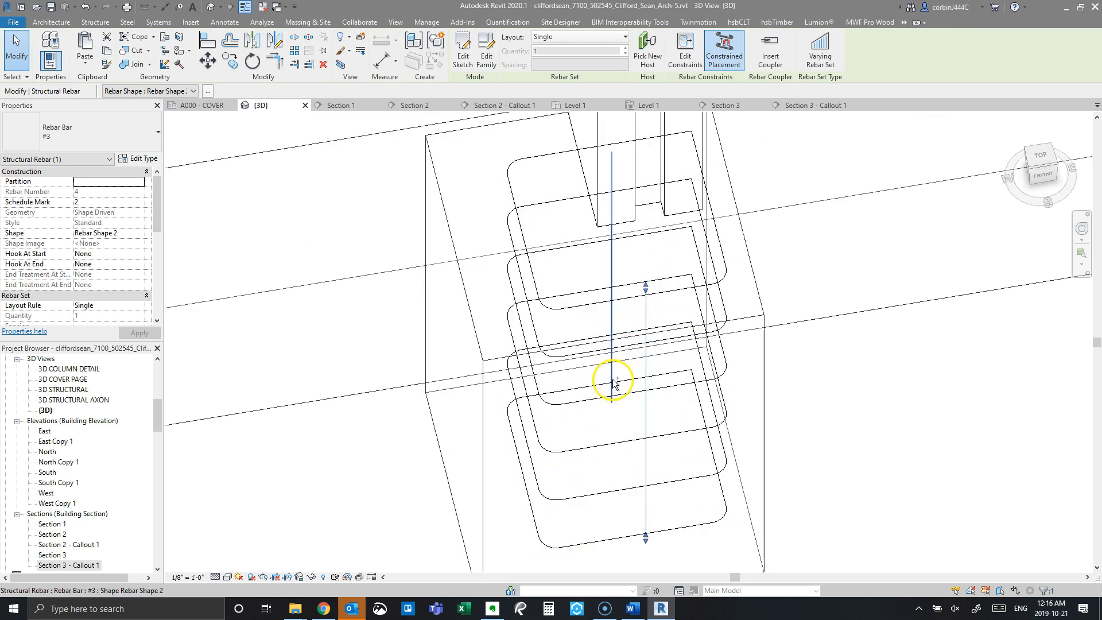
left_click(611, 381, "ctrl")
left_click(253, 61)
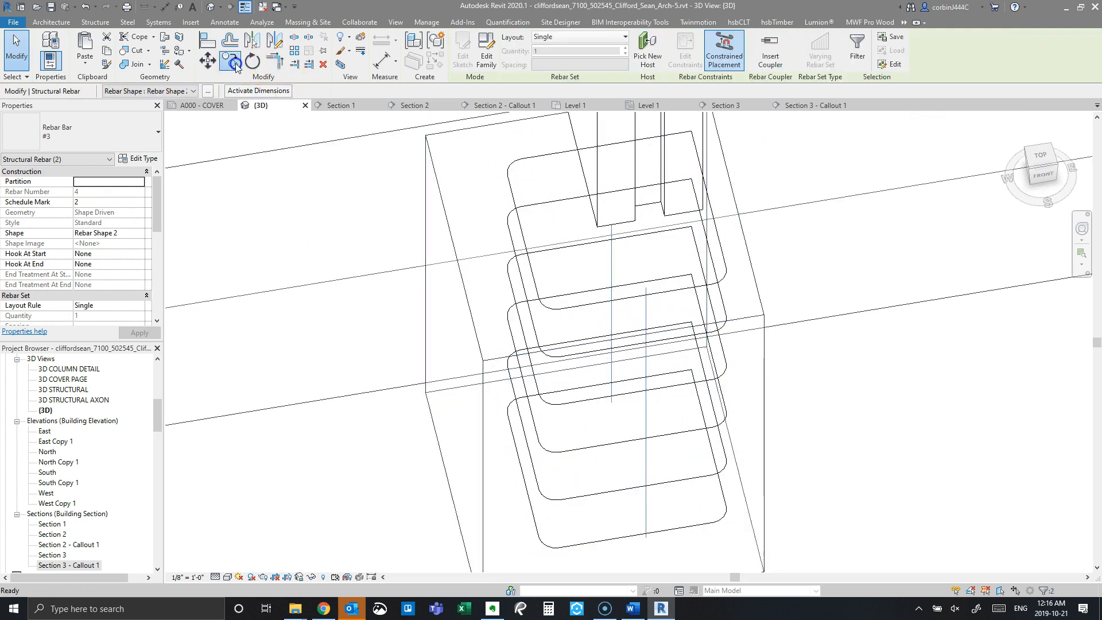
left_click(232, 63)
left_click(645, 533)
left_click(709, 525)
left_click(576, 551)
left_click(575, 549)
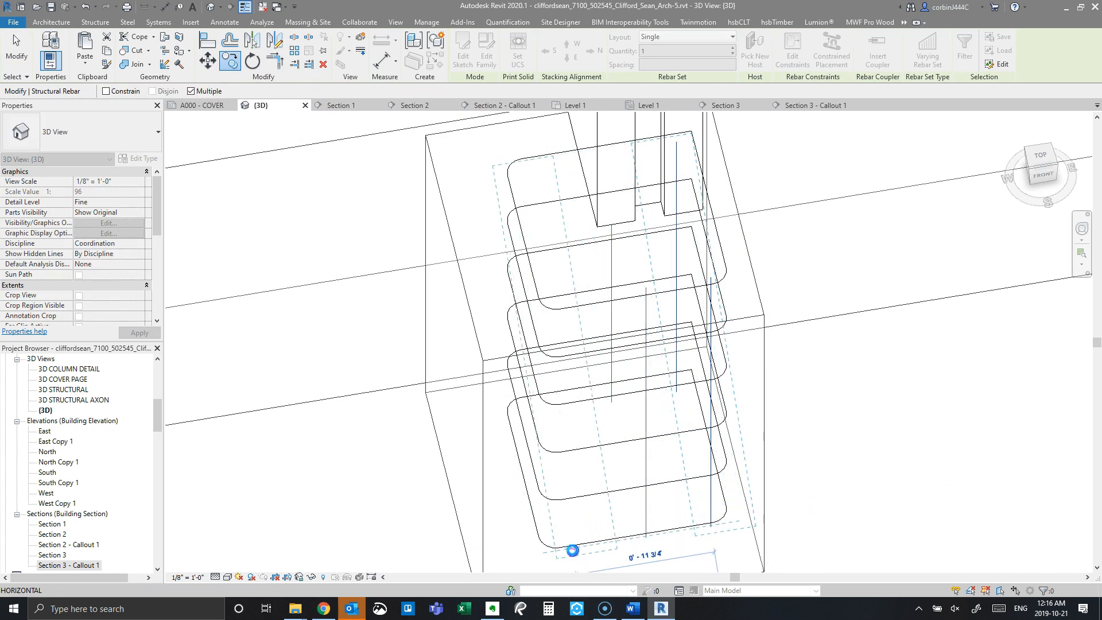
scroll(649, 495, "down", 3)
key("Escape")
Step: Examine the reinforced perimeter footings, the corner footings and the foundation walls from several angles in the 3D view
scroll(646, 443, "down", 2)
middle_click_drag(646, 442, 578, 474, "shift")
scroll(609, 223, "down", 5)
middle_click_drag(794, 431, 855, 324, "shift")
scroll(739, 331, "up", 4)
scroll(766, 367, "down", 3)
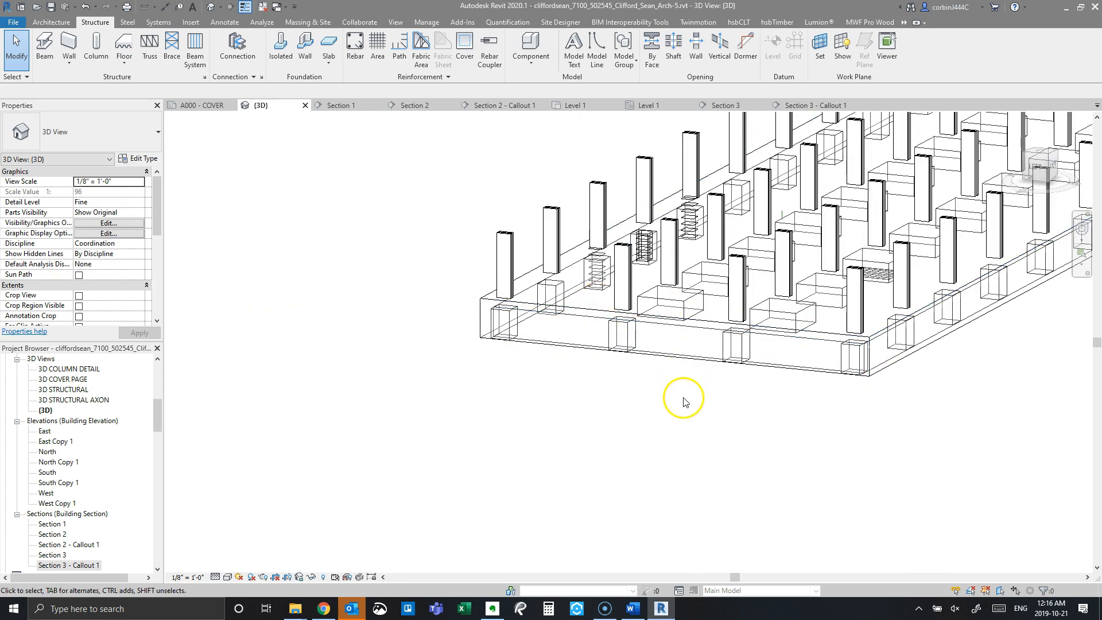
scroll(515, 347, "up", 3)
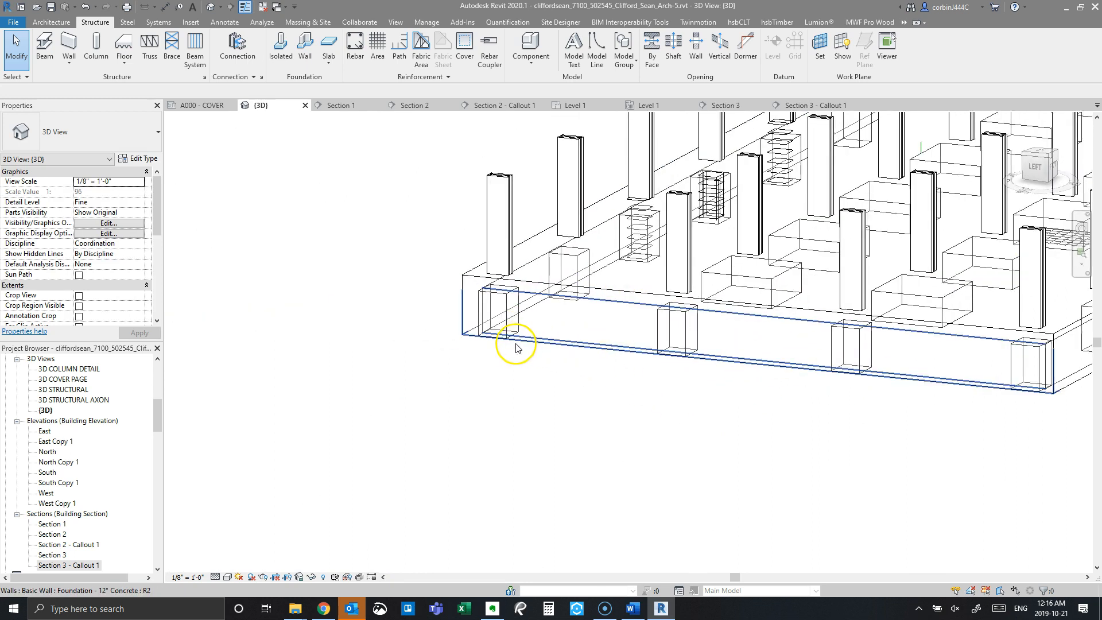
scroll(524, 337, "down", 5)
middle_click_drag(524, 313, 720, 374, "shift")
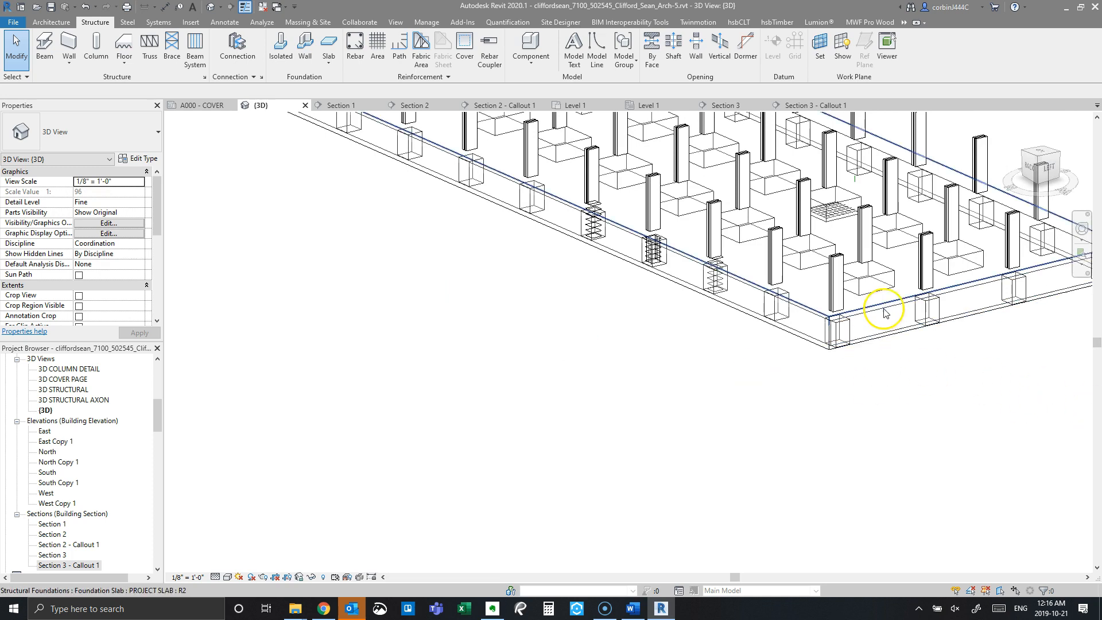
scroll(912, 324, "up", 4)
scroll(626, 319, "down", 5)
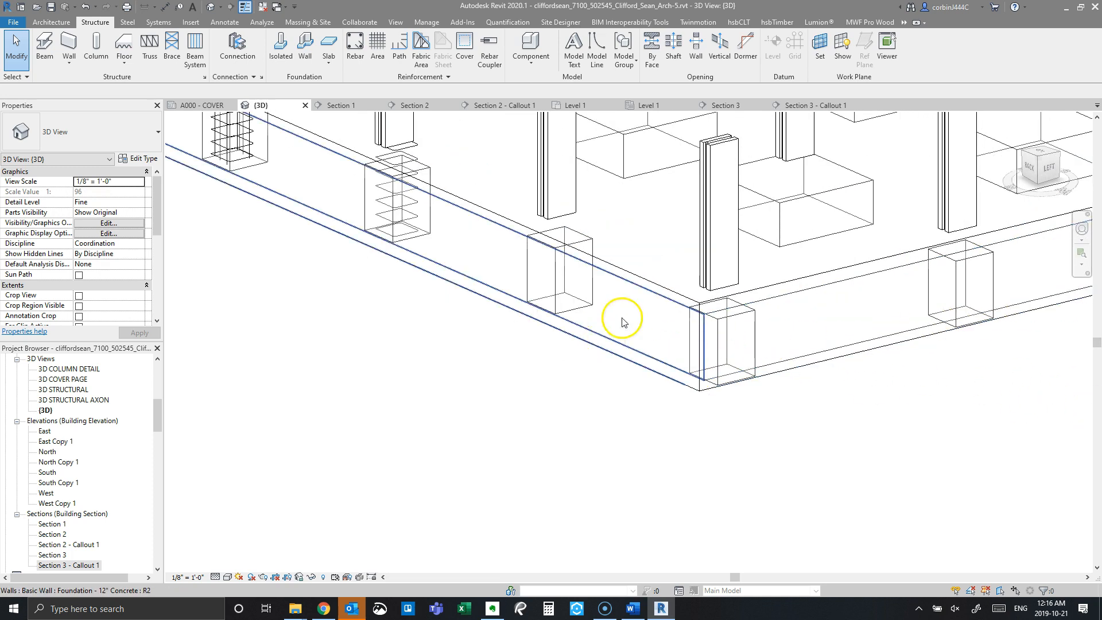